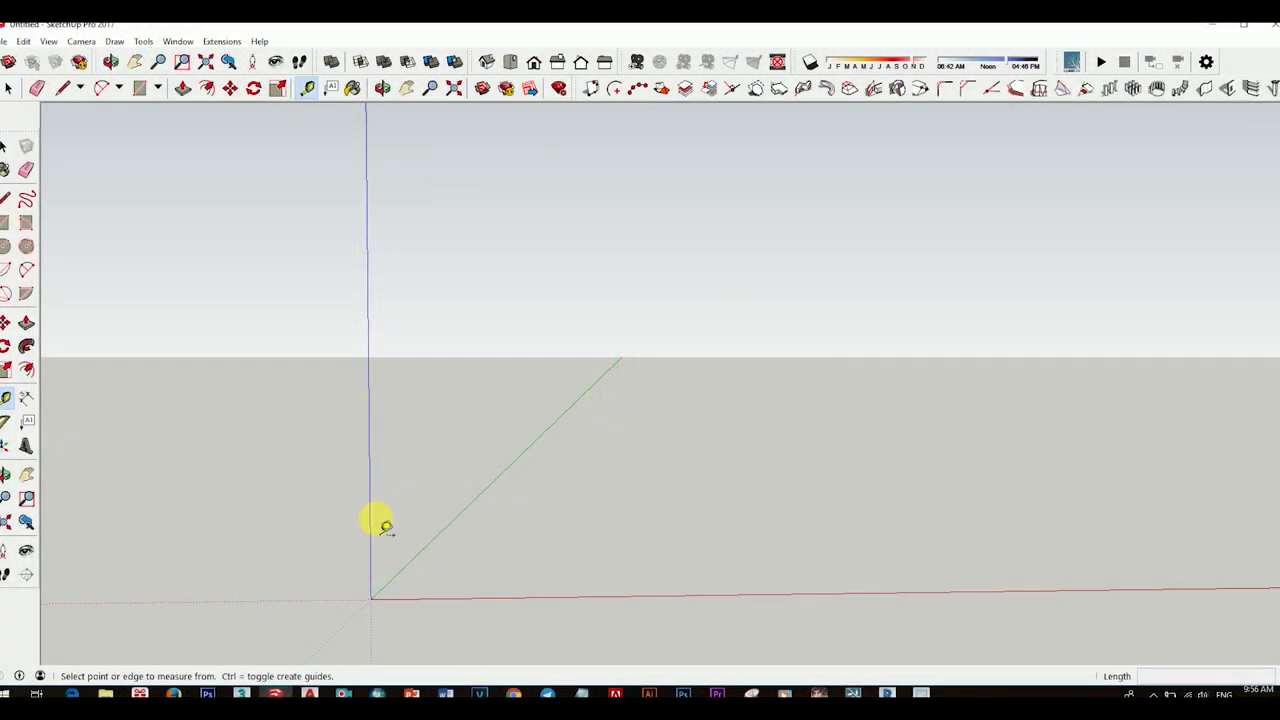
Pull a guide 300 from the blue axis and a second guide near the origin
{"action": "left_click", "coordinate": [369, 480]}
{"action": "type", "text": "200"}
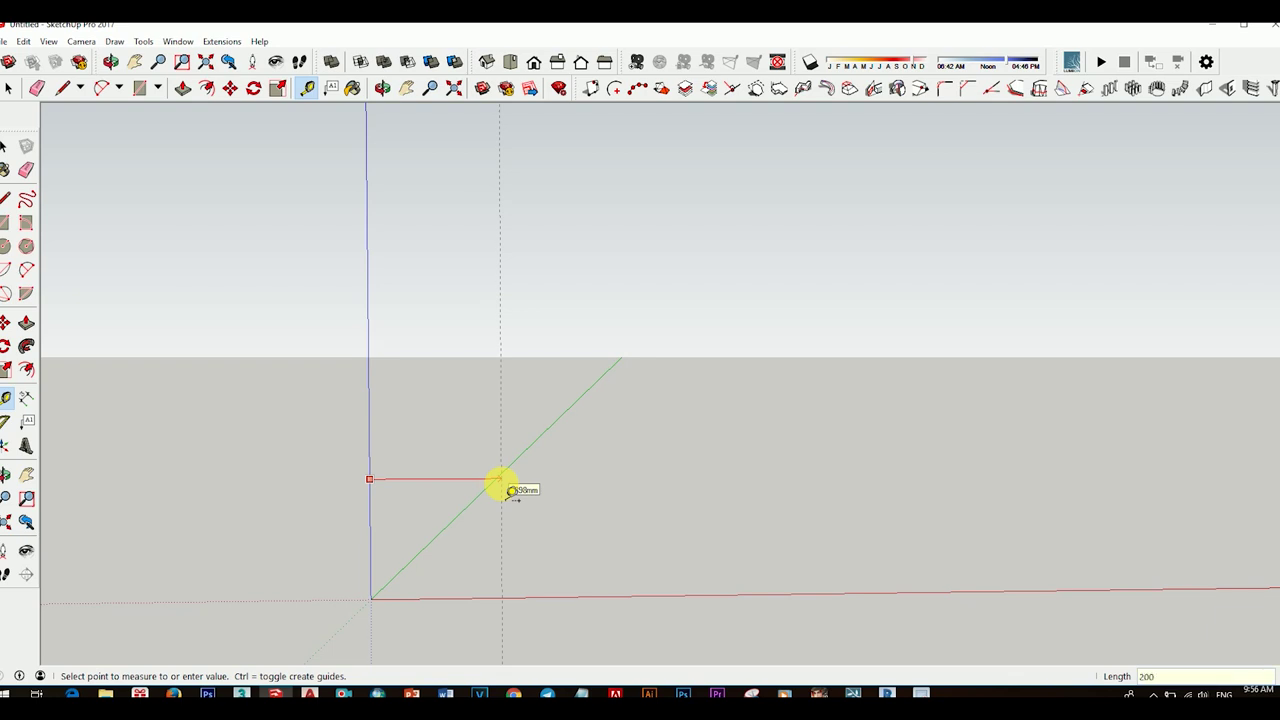
{"action": "left_click", "coordinate": [501, 484]}
{"action": "type", "text": "0"}
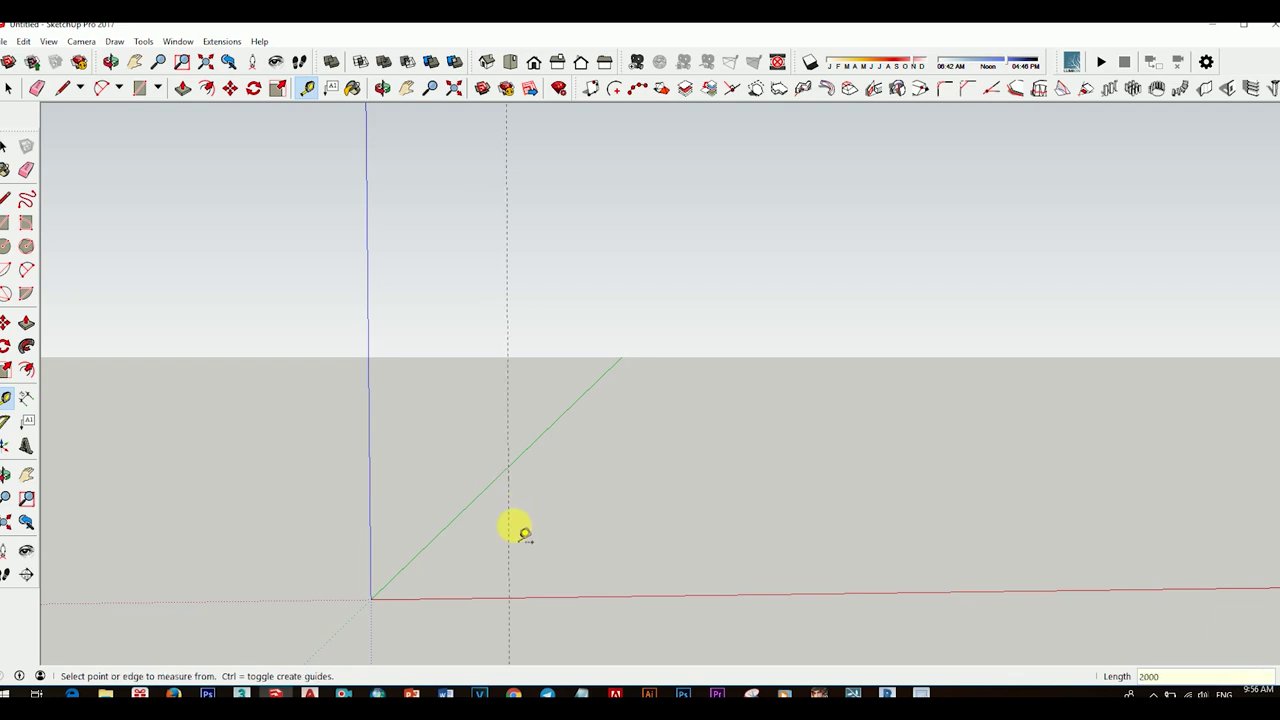
{"action": "left_click", "coordinate": [369, 488]}
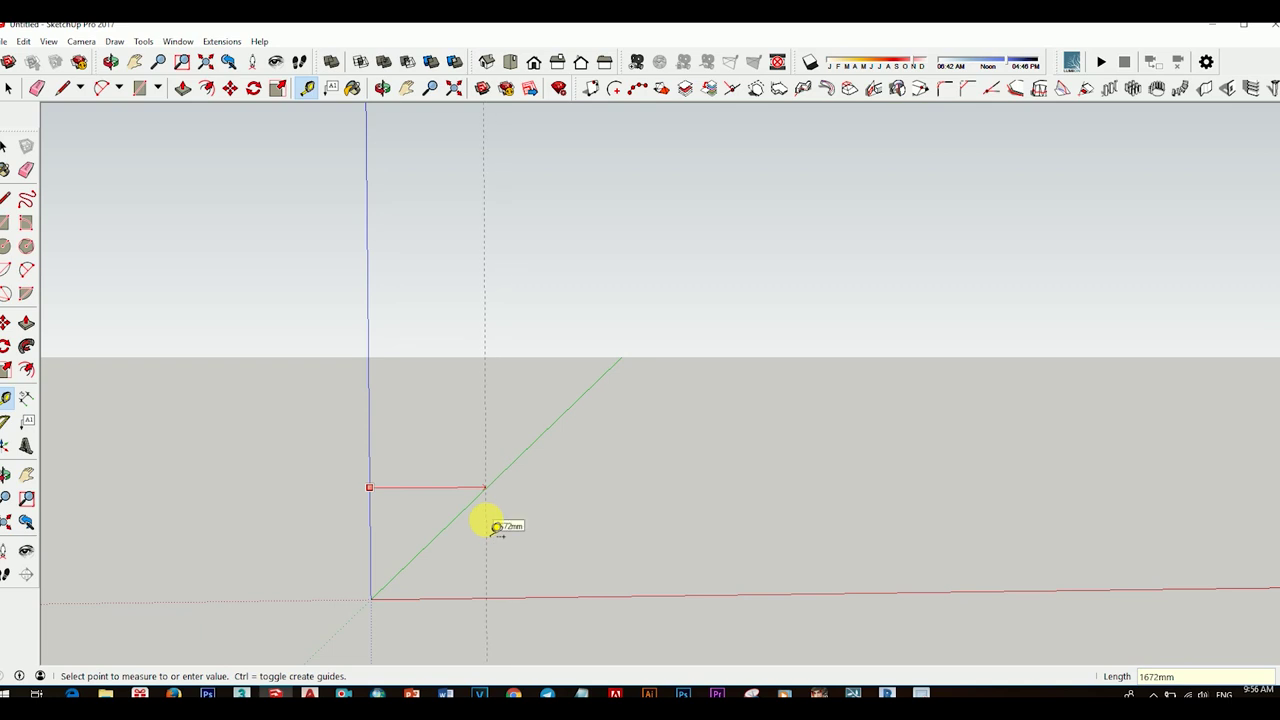
{"action": "type", "text": "300"}
{"action": "key", "text": "Return"}
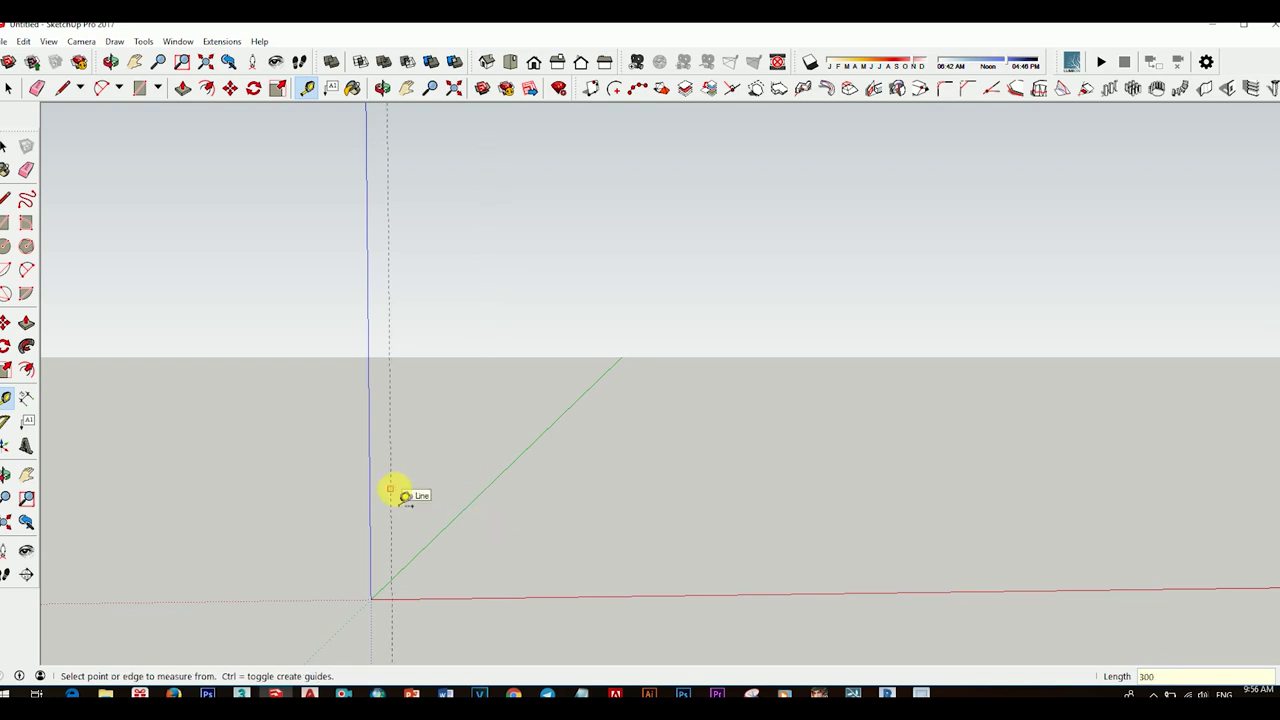
{"action": "left_click", "coordinate": [390, 489]}
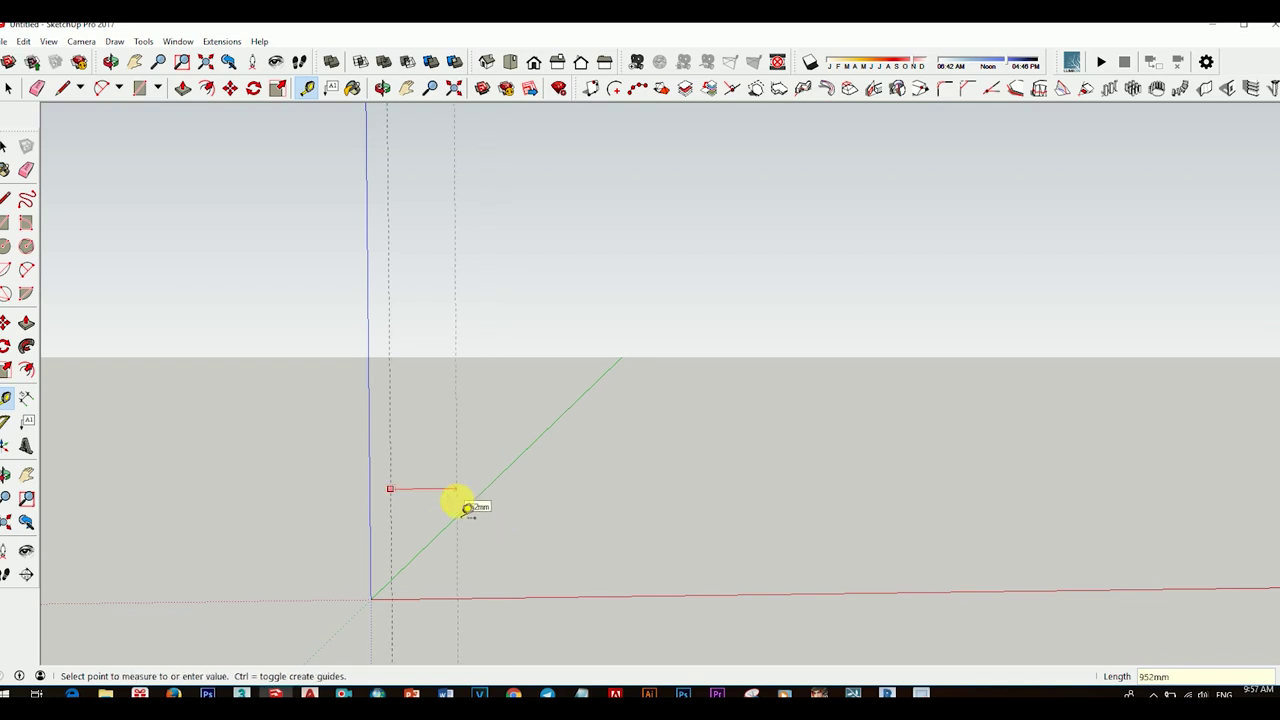
{"action": "left_click", "coordinate": [410, 598]}
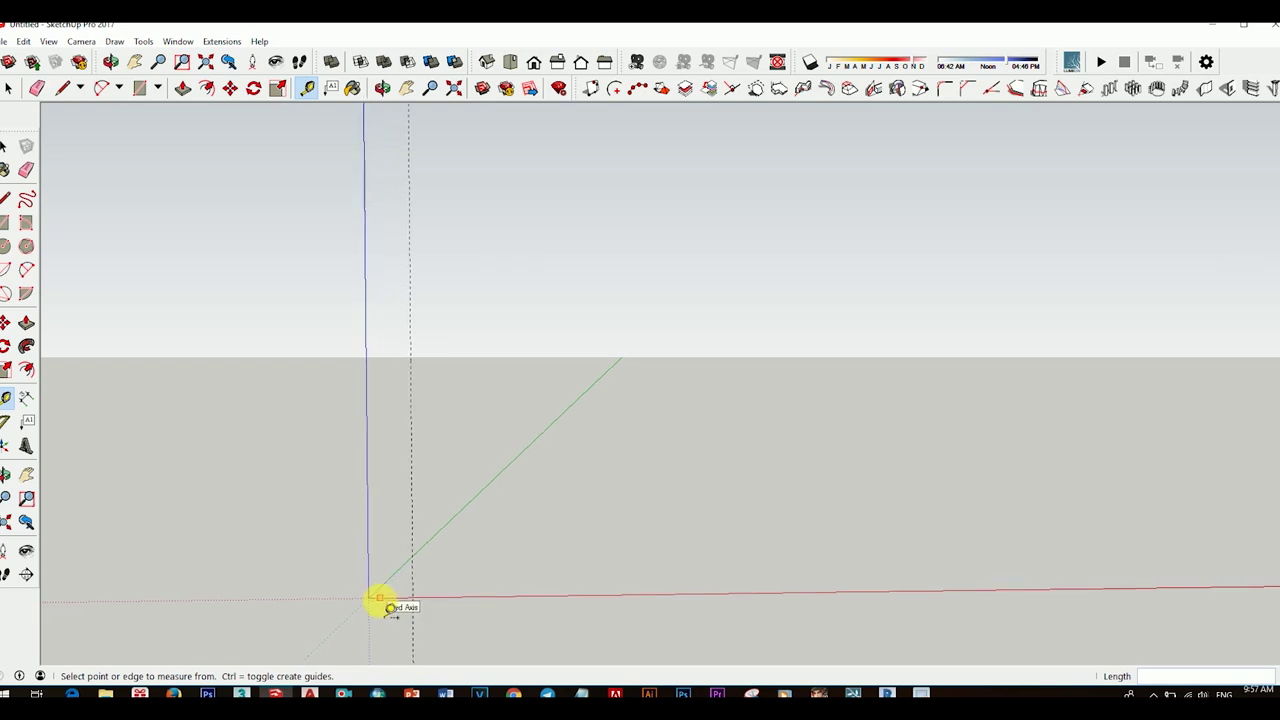
{"action": "middle_click_drag", "start_coordinate": [390, 608], "coordinate": [500, 500], "text": "shift"}
{"action": "key", "text": "space"}
Zoom in and measure another guide off the blue axis with Tape Measure
{"action": "scroll", "coordinate": [500, 500], "scroll_direction": "up", "scroll_amount": 2}
{"action": "scroll", "coordinate": [500, 500], "scroll_direction": "up", "scroll_amount": 1}
{"action": "scroll", "coordinate": [500, 500], "scroll_direction": "up", "scroll_amount": 1}
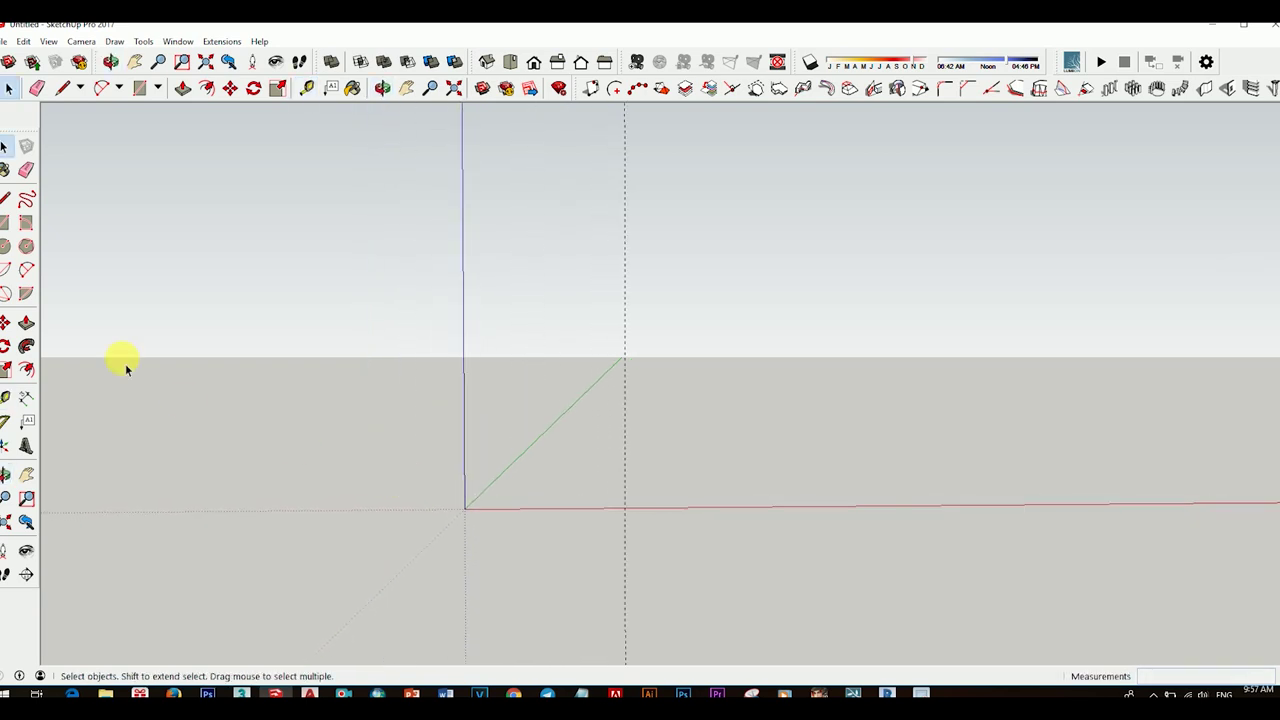
{"action": "left_click", "coordinate": [6, 397]}
{"action": "left_click", "coordinate": [463, 404]}
{"action": "type", "text": "50"}
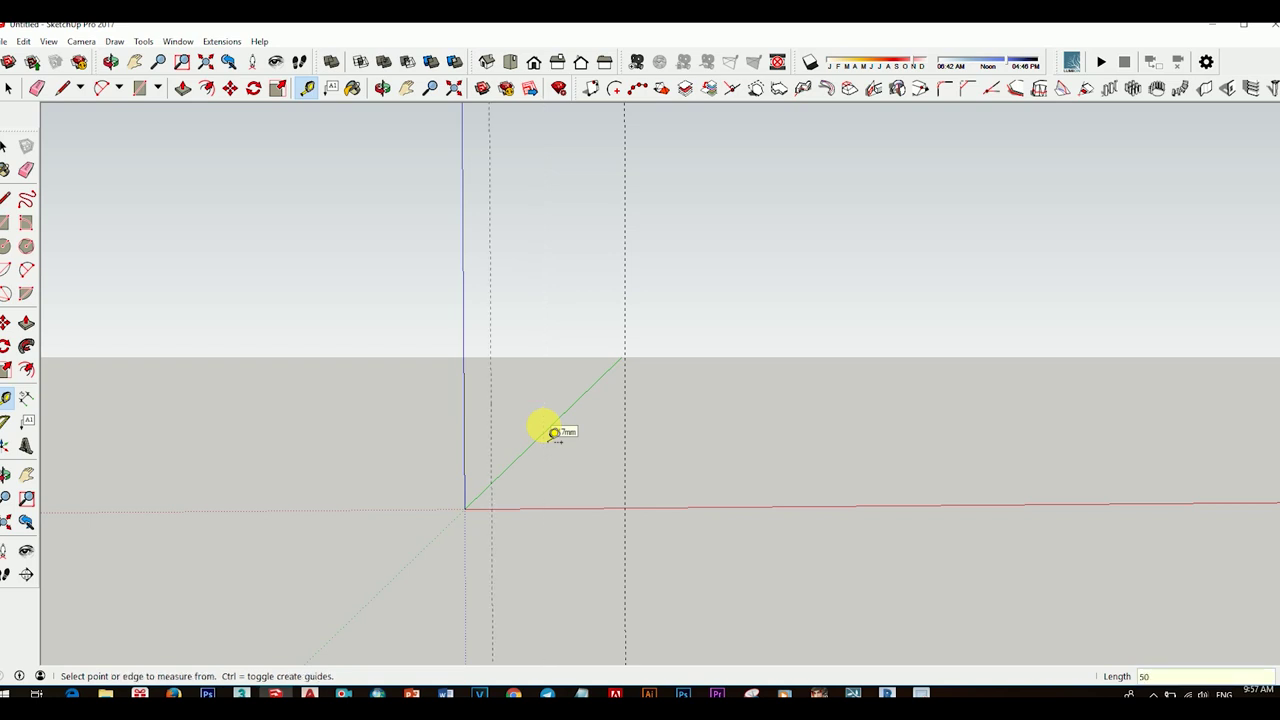
{"action": "key", "text": "space"}
{"action": "scroll", "coordinate": [494, 500], "scroll_direction": "up", "scroll_amount": 1}
{"action": "scroll", "coordinate": [487, 485], "scroll_direction": "up", "scroll_amount": 2}
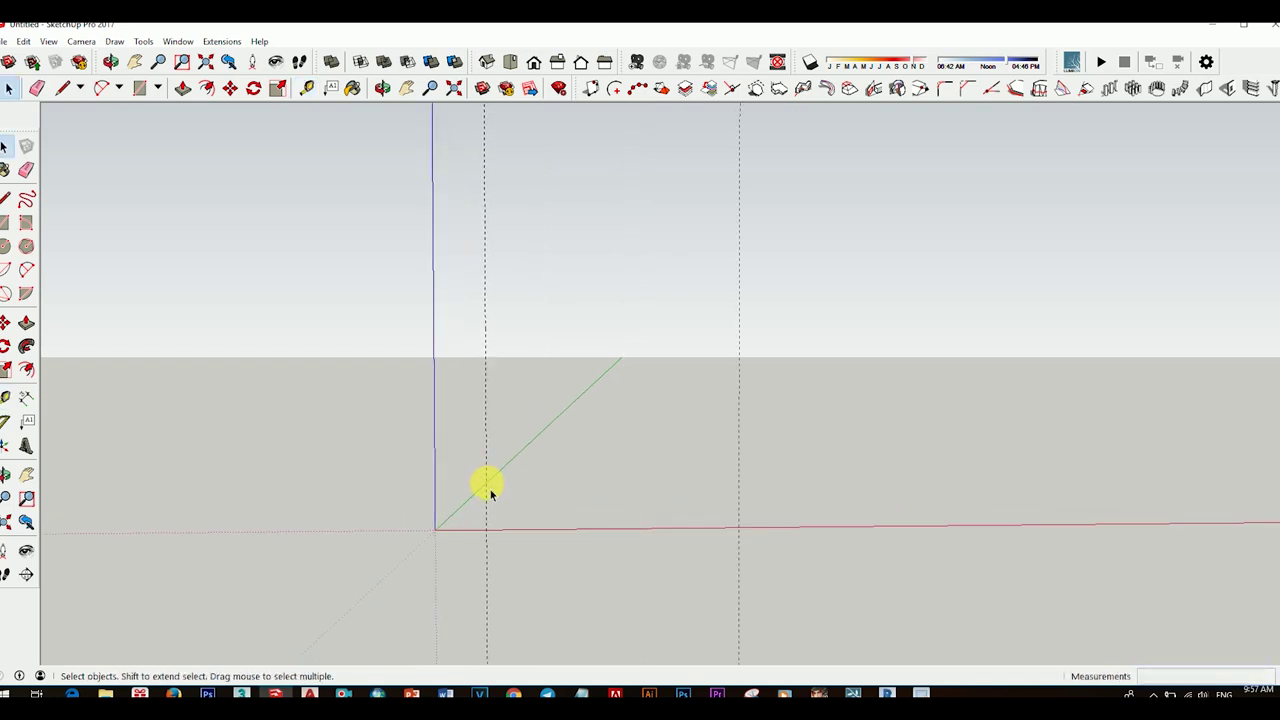
Move one guide line over by 50 mm
{"action": "left_click", "coordinate": [6, 322]}
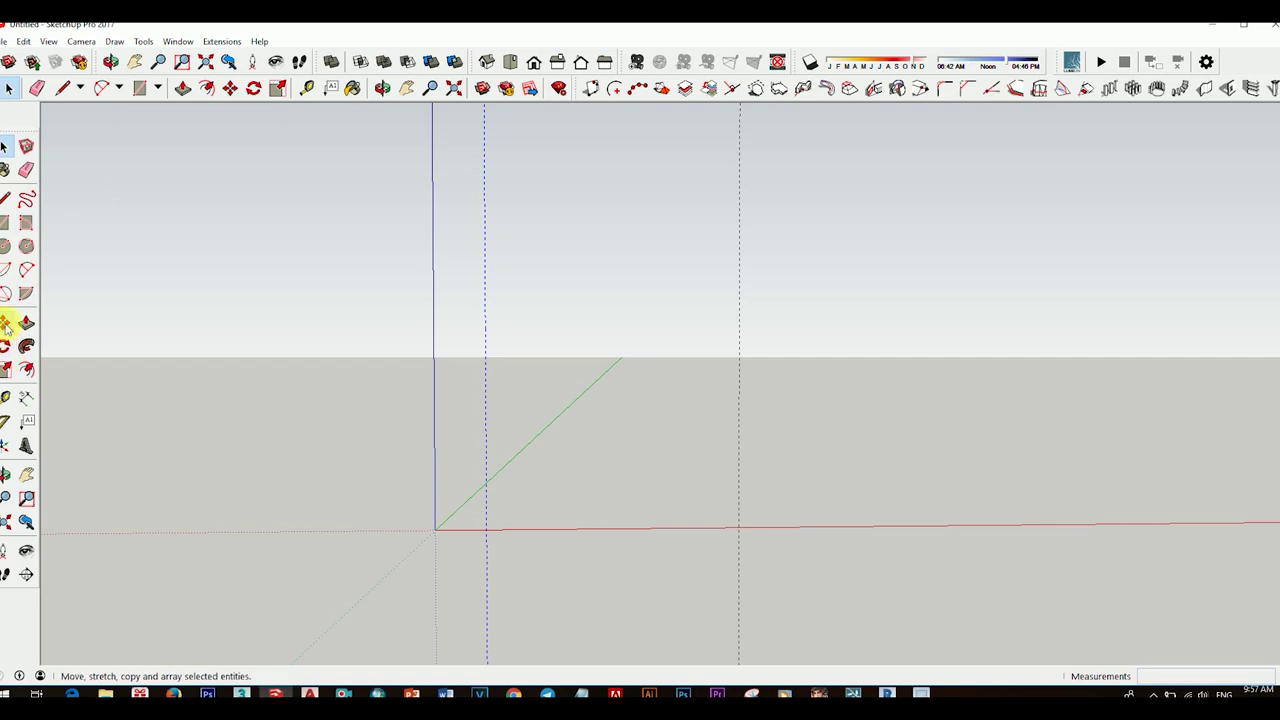
{"action": "left_click", "coordinate": [486, 531]}
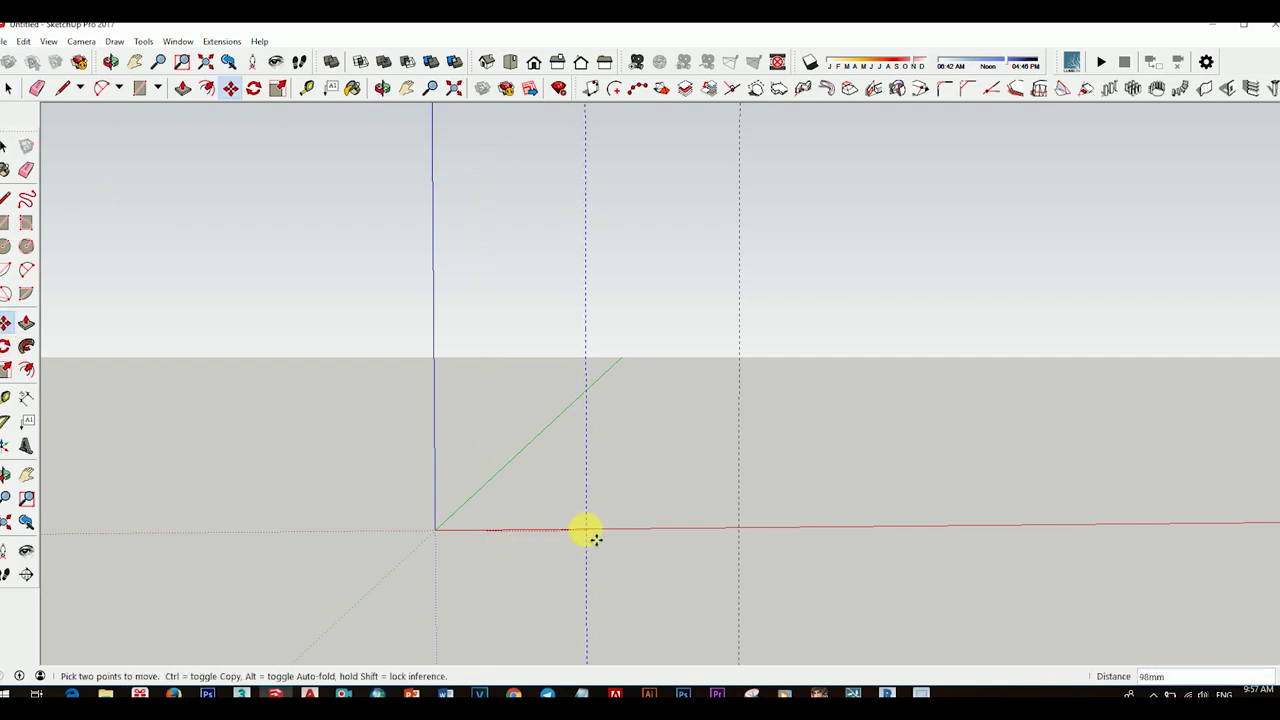
{"action": "key", "text": "Return"}
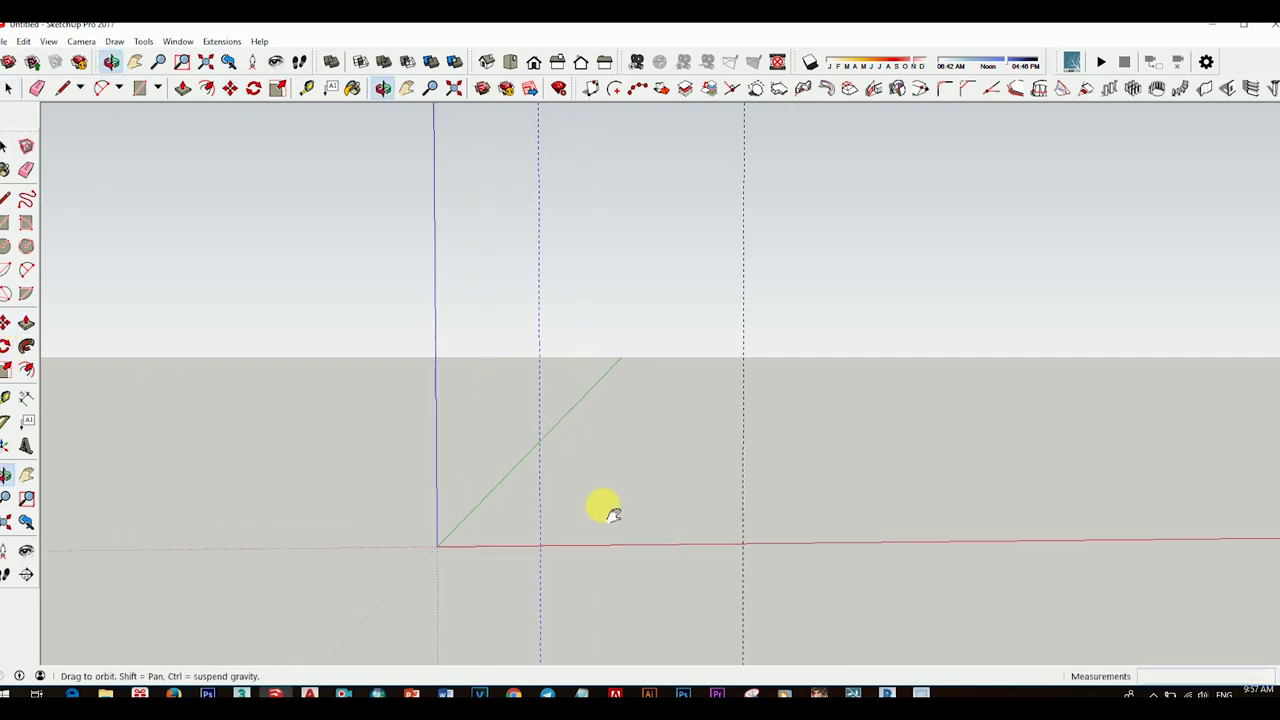
{"action": "scroll", "coordinate": [600, 510], "scroll_direction": "up", "scroll_amount": 2}
{"action": "key", "text": "space"}
Erase the top edge and leftover edges, leaving only the open curved wall profile
{"action": "left_click", "coordinate": [24, 400]}
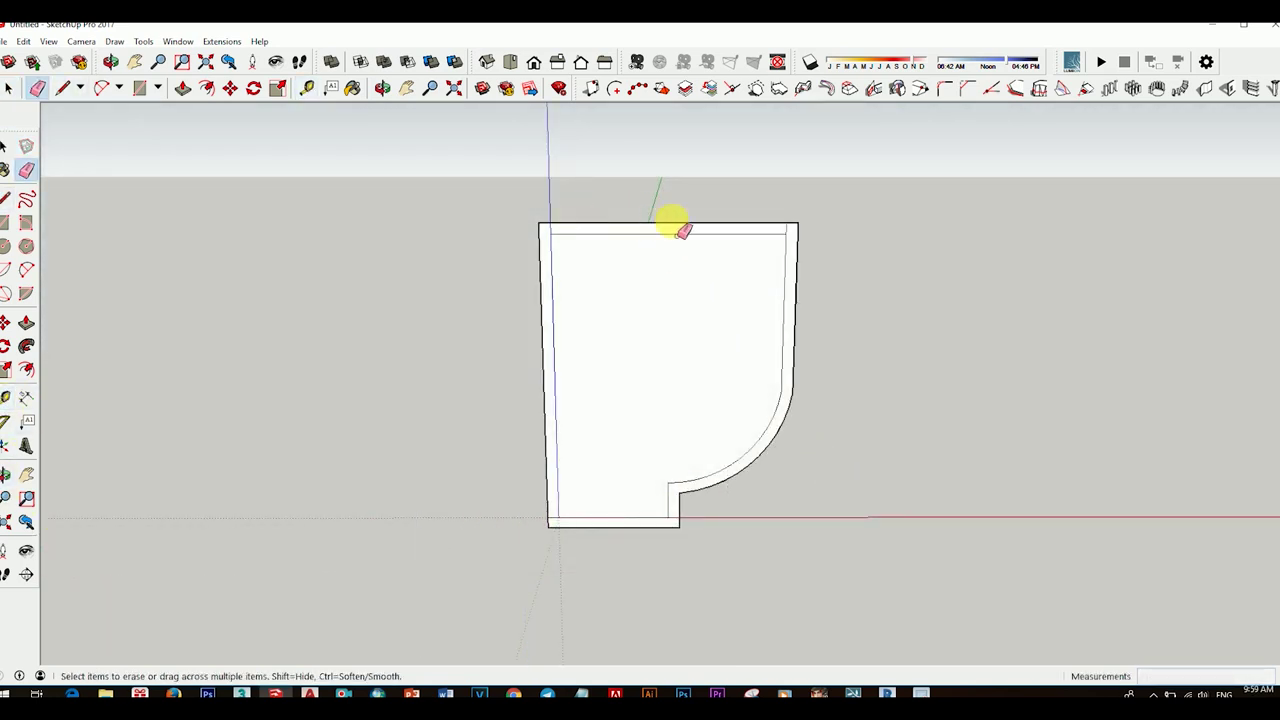
{"action": "left_click", "coordinate": [673, 226]}
{"action": "left_click_drag", "start_coordinate": [491, 410], "coordinate": [598, 447]}
{"action": "middle_click_drag", "start_coordinate": [600, 447], "coordinate": [635, 498]}
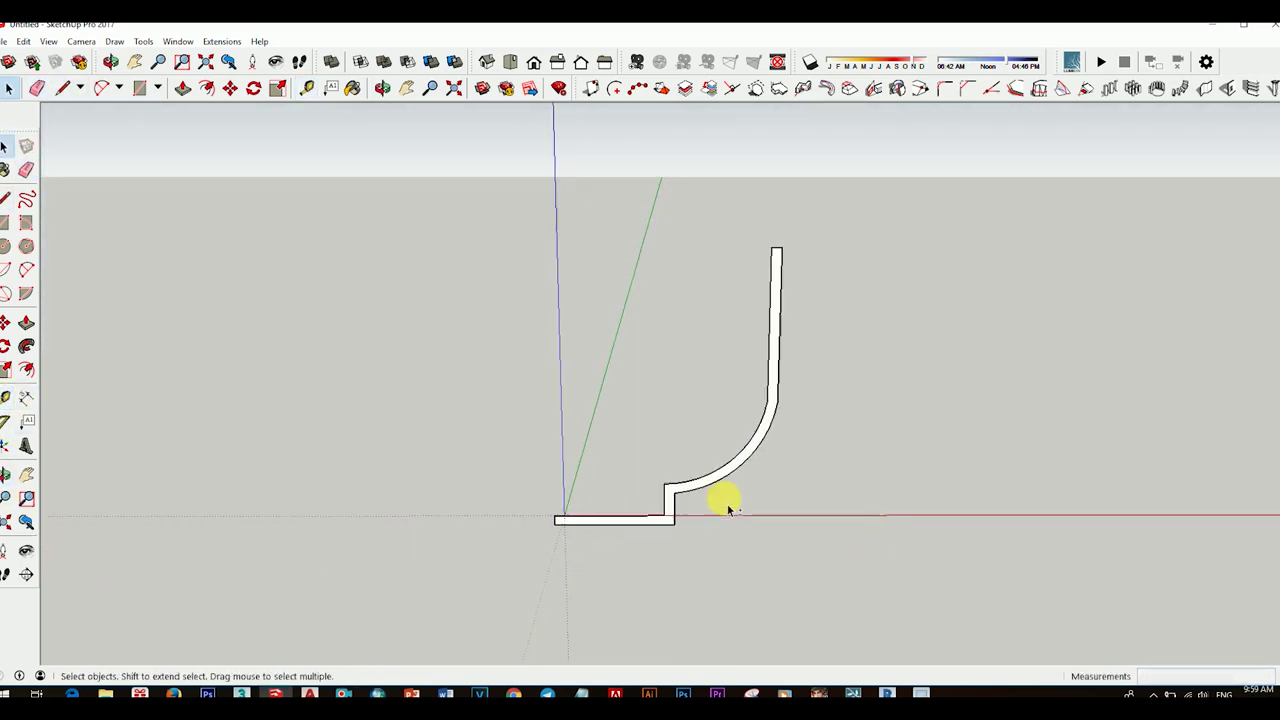
{"action": "key", "text": "space"}
Uncheck Profiles in the style's Edge settings and close the side tray
{"action": "key", "text": "b"}
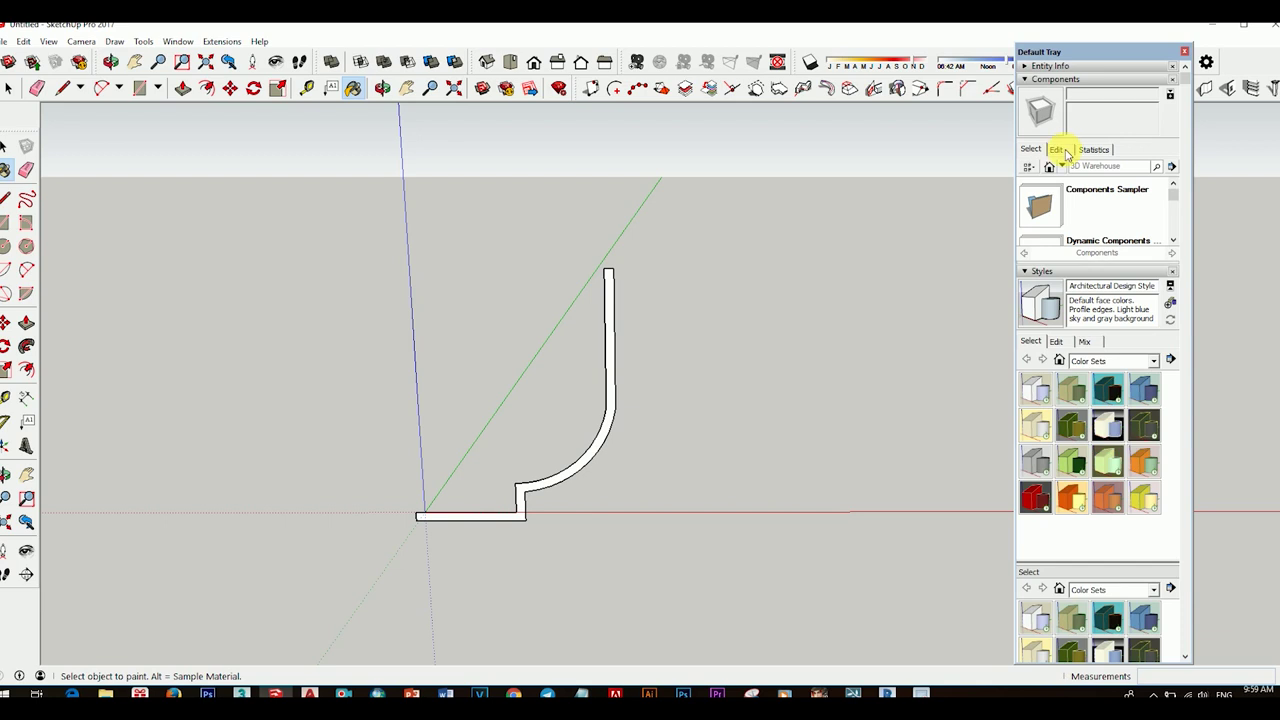
{"action": "left_click", "coordinate": [1057, 149]}
{"action": "left_click", "coordinate": [1058, 342]}
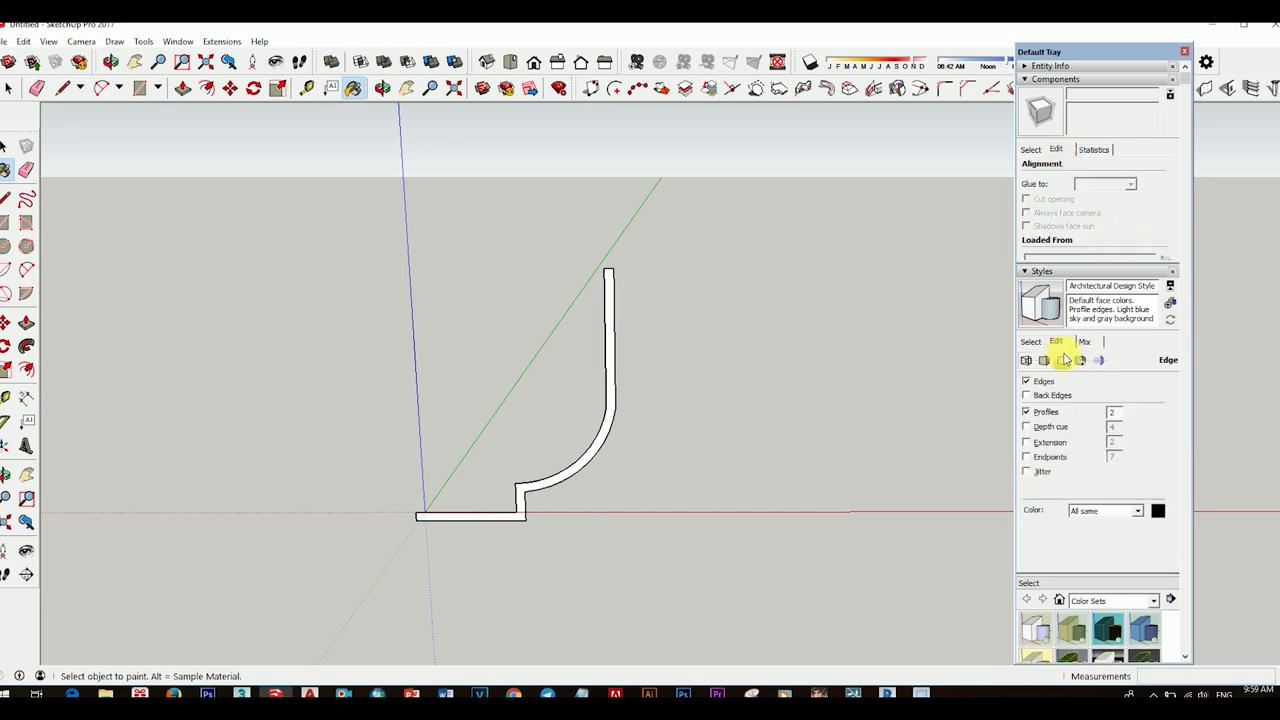
{"action": "left_click", "coordinate": [1027, 412]}
{"action": "left_click", "coordinate": [1185, 52]}
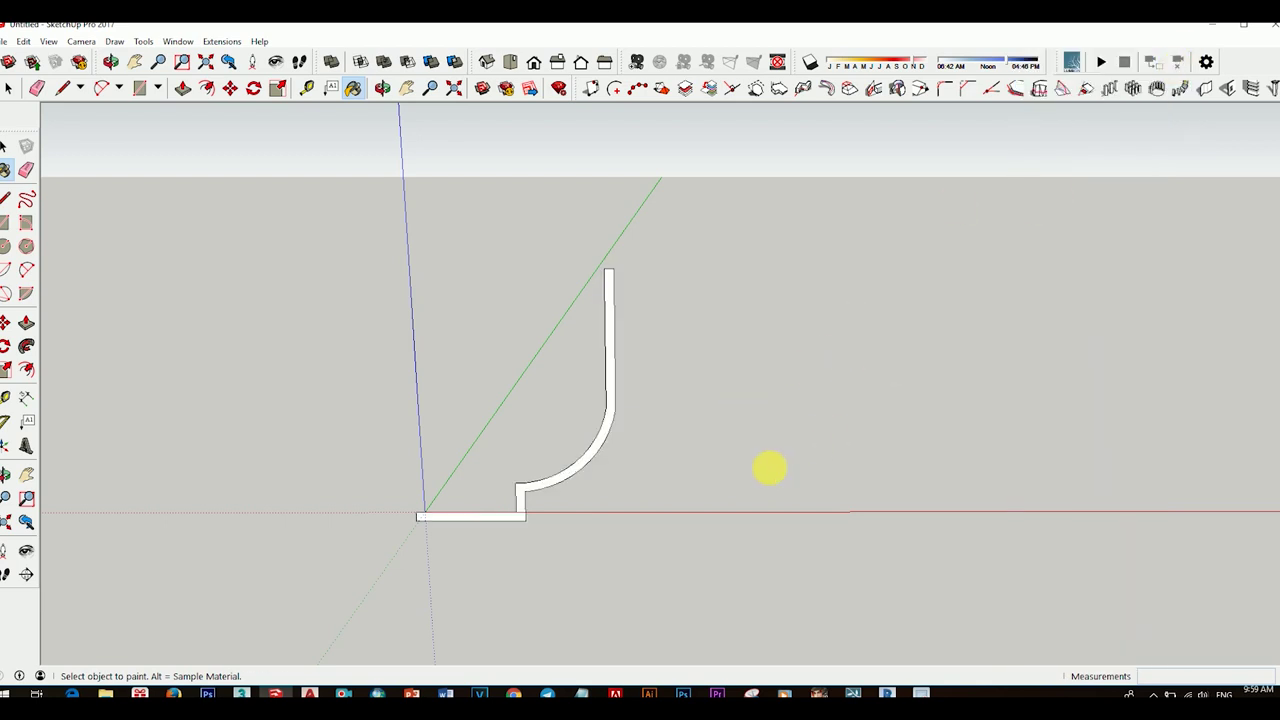
{"action": "key", "text": "space"}
{"action": "scroll", "coordinate": [700, 480], "scroll_direction": "down", "scroll_amount": 2}
{"action": "scroll", "coordinate": [657, 520], "scroll_direction": "up", "scroll_amount": 3}
{"action": "scroll", "coordinate": [628, 491], "scroll_direction": "down", "scroll_amount": 2}
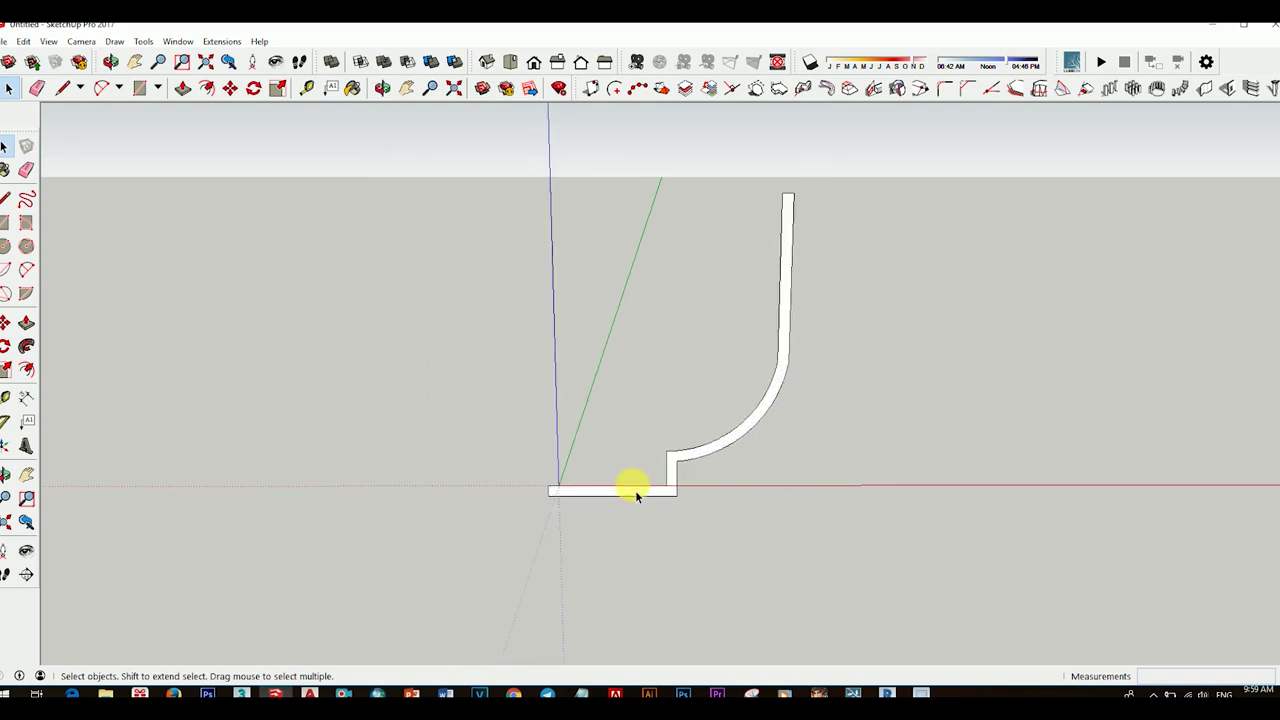
{"action": "scroll", "coordinate": [609, 503], "scroll_direction": "down", "scroll_amount": 2}
Draw a circle centred on the origin, wider than the wall profile, and select its edge
{"action": "mouse_move", "coordinate": [609, 503]}
{"action": "middle_mouse_down"}
{"action": "mouse_move", "coordinate": [614, 551]}
{"action": "mouse_move", "coordinate": [582, 583]}
{"action": "mouse_move", "coordinate": [595, 605]}
{"action": "mouse_move", "coordinate": [623, 603]}
{"action": "mouse_move", "coordinate": [600, 591]}
{"action": "middle_mouse_up"}
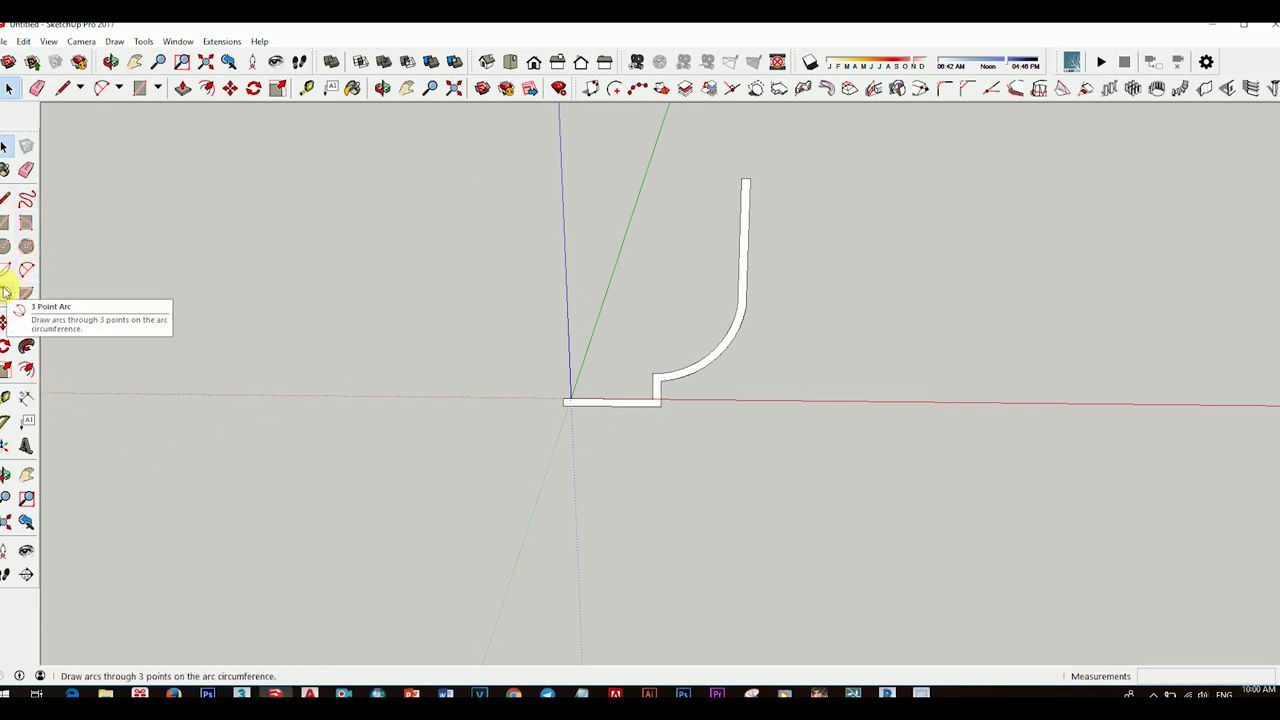
{"action": "left_click", "coordinate": [5, 246]}
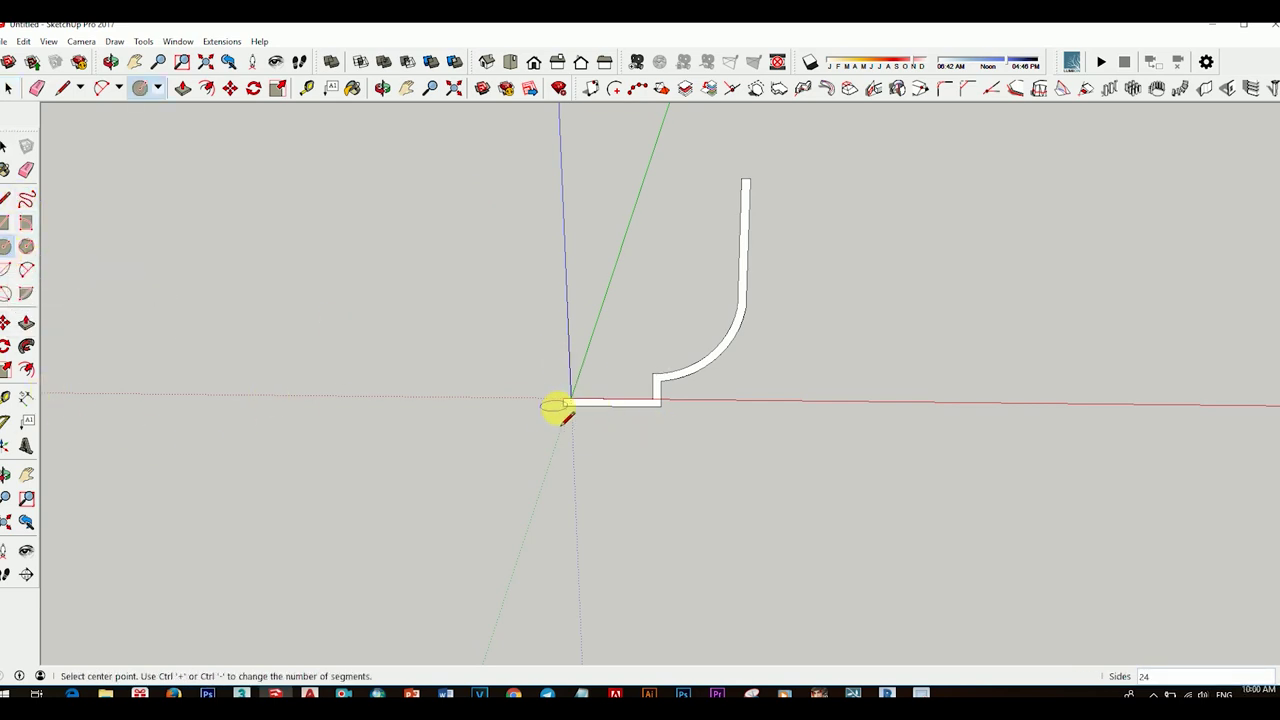
{"action": "left_click", "coordinate": [568, 477]}
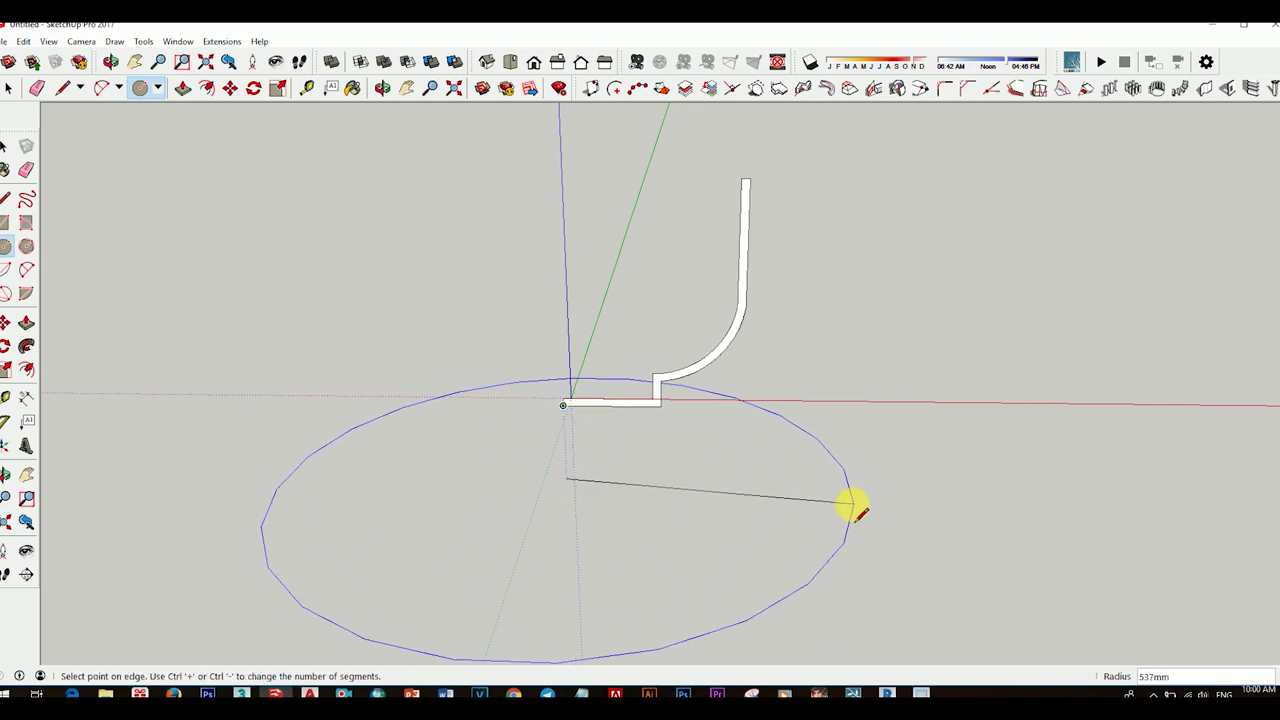
{"action": "left_click", "coordinate": [866, 506]}
{"action": "key", "text": "space"}
{"action": "left_click", "coordinate": [848, 497]}
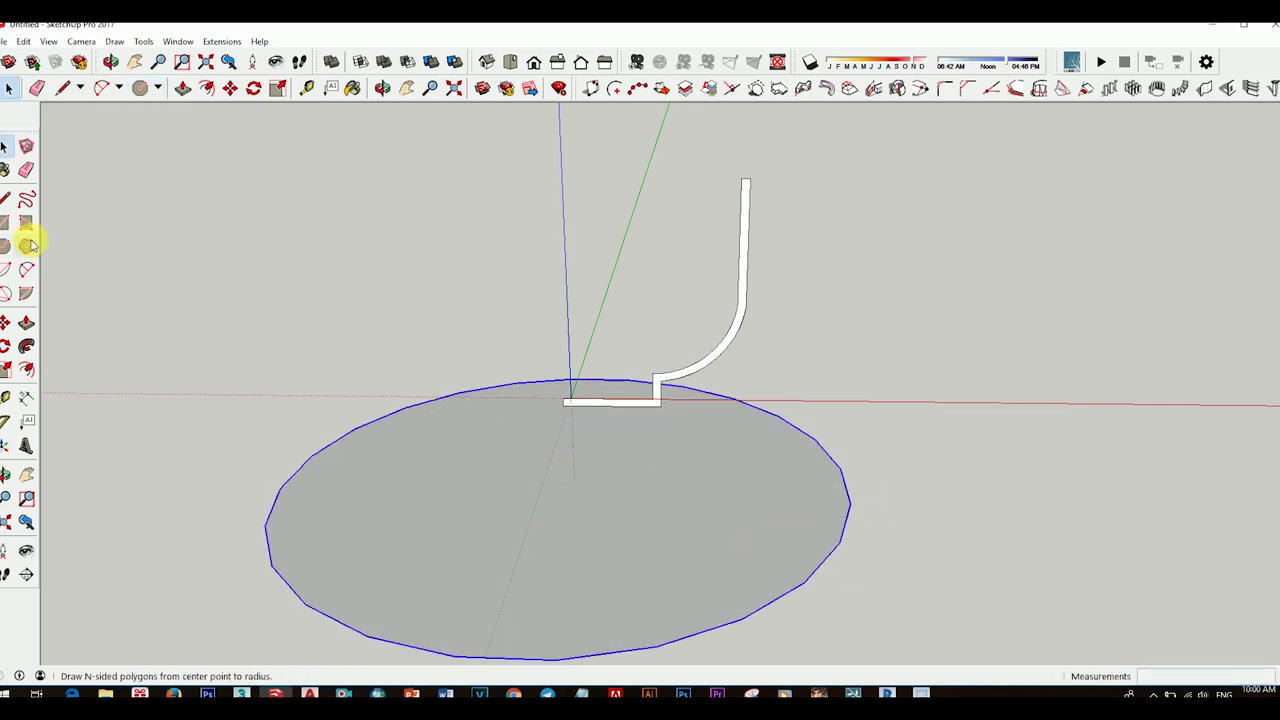
Follow Me the wall profile around the circle to form a round bowl
{"action": "left_click", "coordinate": [26, 347]}
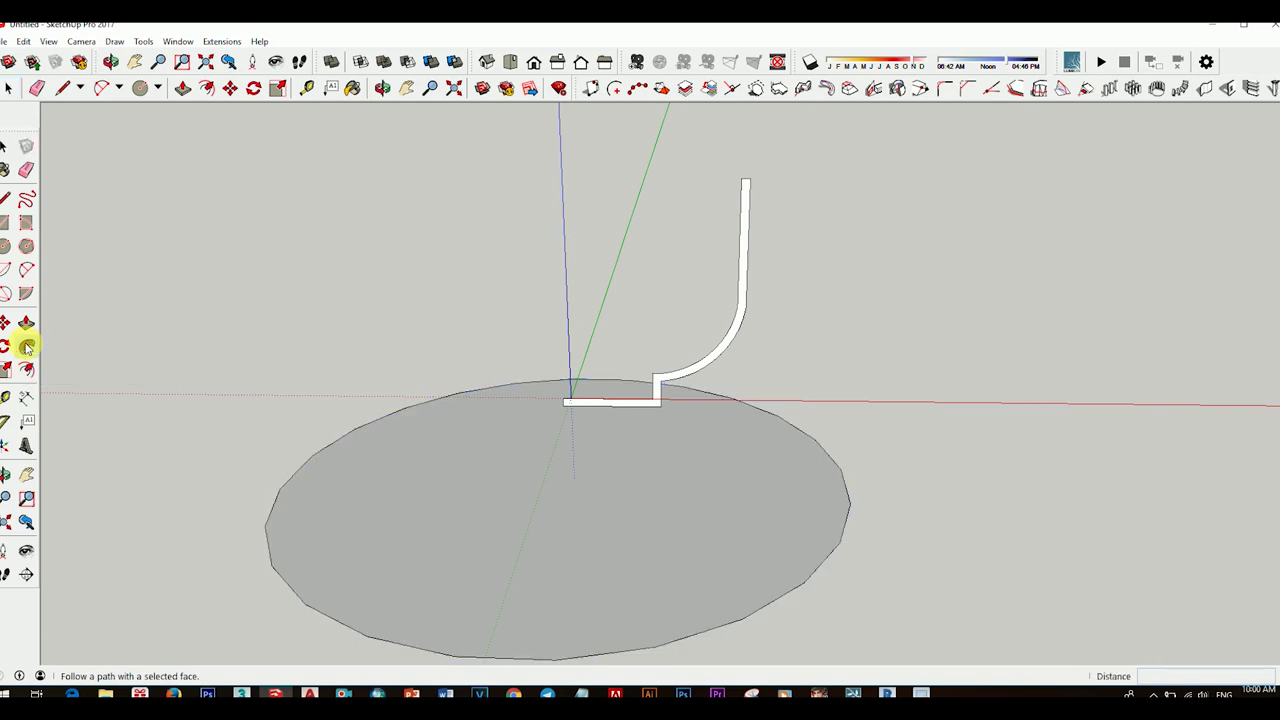
{"action": "left_click", "coordinate": [729, 345]}
{"action": "mouse_move", "coordinate": [729, 345]}
{"action": "middle_mouse_down"}
{"action": "mouse_move", "coordinate": [694, 400]}
{"action": "mouse_move", "coordinate": [689, 466]}
{"action": "mouse_move", "coordinate": [726, 420]}
{"action": "mouse_move", "coordinate": [648, 378]}
{"action": "mouse_move", "coordinate": [634, 446]}
{"action": "mouse_move", "coordinate": [634, 337]}
{"action": "mouse_move", "coordinate": [657, 331]}
{"action": "mouse_move", "coordinate": [684, 488]}
{"action": "mouse_move", "coordinate": [714, 218]}
{"action": "mouse_move", "coordinate": [674, 443]}
{"action": "mouse_move", "coordinate": [679, 249]}
{"action": "middle_mouse_up"}
{"action": "key", "text": "space"}
Push/Pull the bowl's rim up 200 mm into a taller cup
{"action": "key", "text": "p"}
{"action": "left_click", "coordinate": [716, 198]}
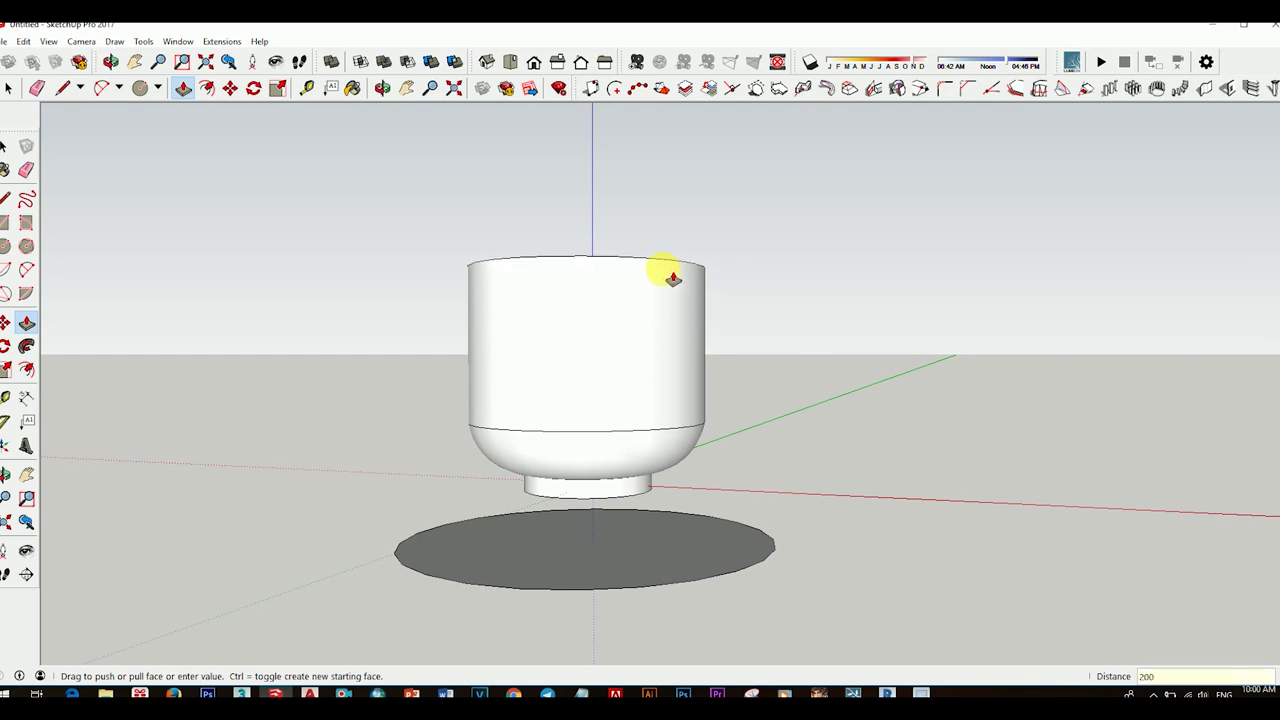
{"action": "left_click", "coordinate": [673, 279]}
{"action": "key", "text": "space"}
{"action": "mouse_move", "coordinate": [729, 406]}
{"action": "middle_mouse_down"}
{"action": "mouse_move", "coordinate": [946, 486]}
{"action": "mouse_move", "coordinate": [809, 449]}
{"action": "mouse_move", "coordinate": [563, 463]}
{"action": "mouse_move", "coordinate": [760, 434]}
{"action": "mouse_move", "coordinate": [694, 461]}
{"action": "mouse_move", "coordinate": [977, 500]}
{"action": "mouse_move", "coordinate": [794, 443]}
{"action": "mouse_move", "coordinate": [688, 490]}
{"action": "middle_mouse_up"}
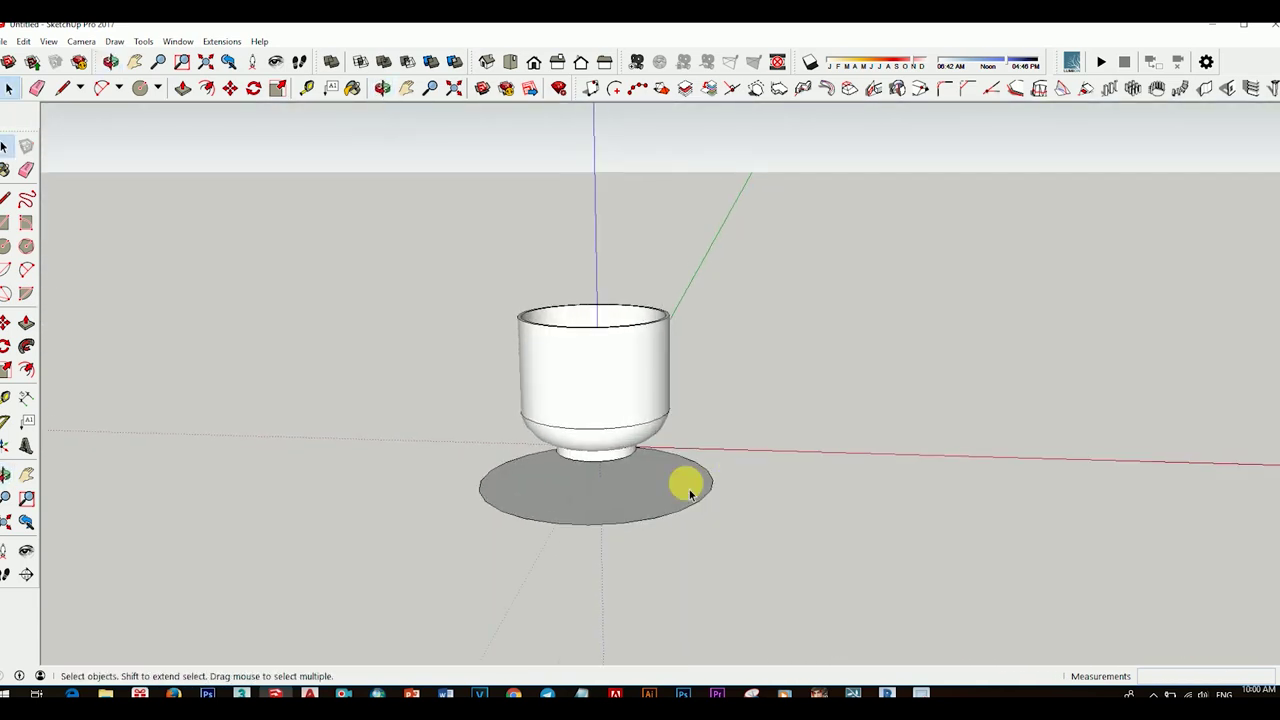
Erase the grey disc lying beneath the cup
{"action": "left_click", "coordinate": [688, 490]}
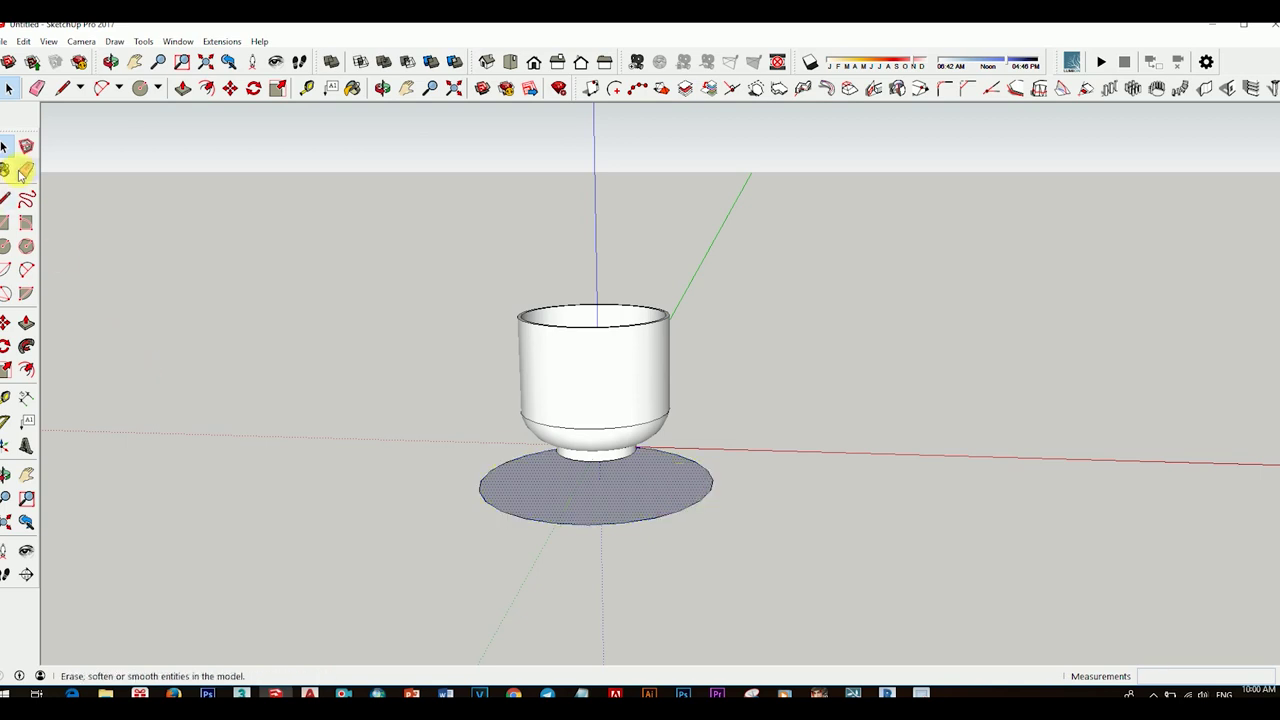
{"action": "left_click", "coordinate": [22, 172]}
{"action": "left_click", "coordinate": [680, 512]}
{"action": "key", "text": "space"}
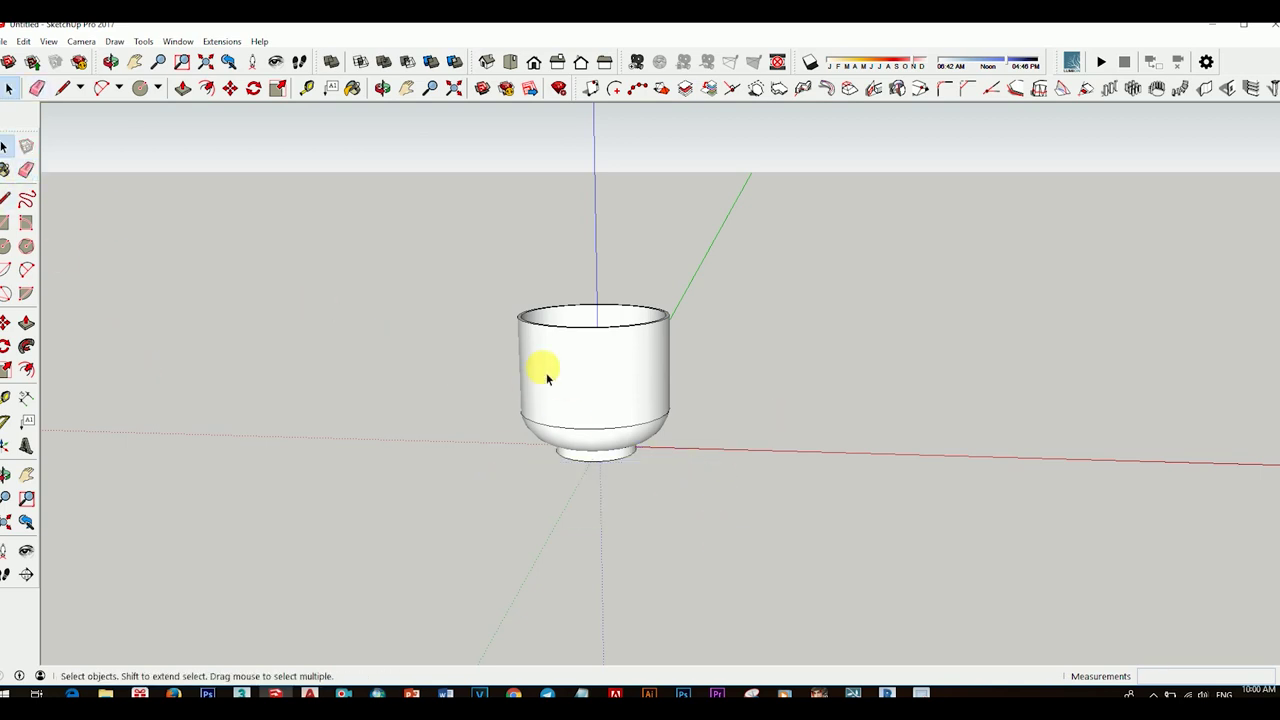
{"action": "mouse_move", "coordinate": [547, 377]}
{"action": "middle_mouse_down"}
{"action": "mouse_move", "coordinate": [551, 449]}
{"action": "mouse_move", "coordinate": [623, 531]}
{"action": "mouse_move", "coordinate": [488, 449]}
{"action": "mouse_move", "coordinate": [580, 383]}
{"action": "mouse_move", "coordinate": [592, 400]}
{"action": "middle_mouse_up"}
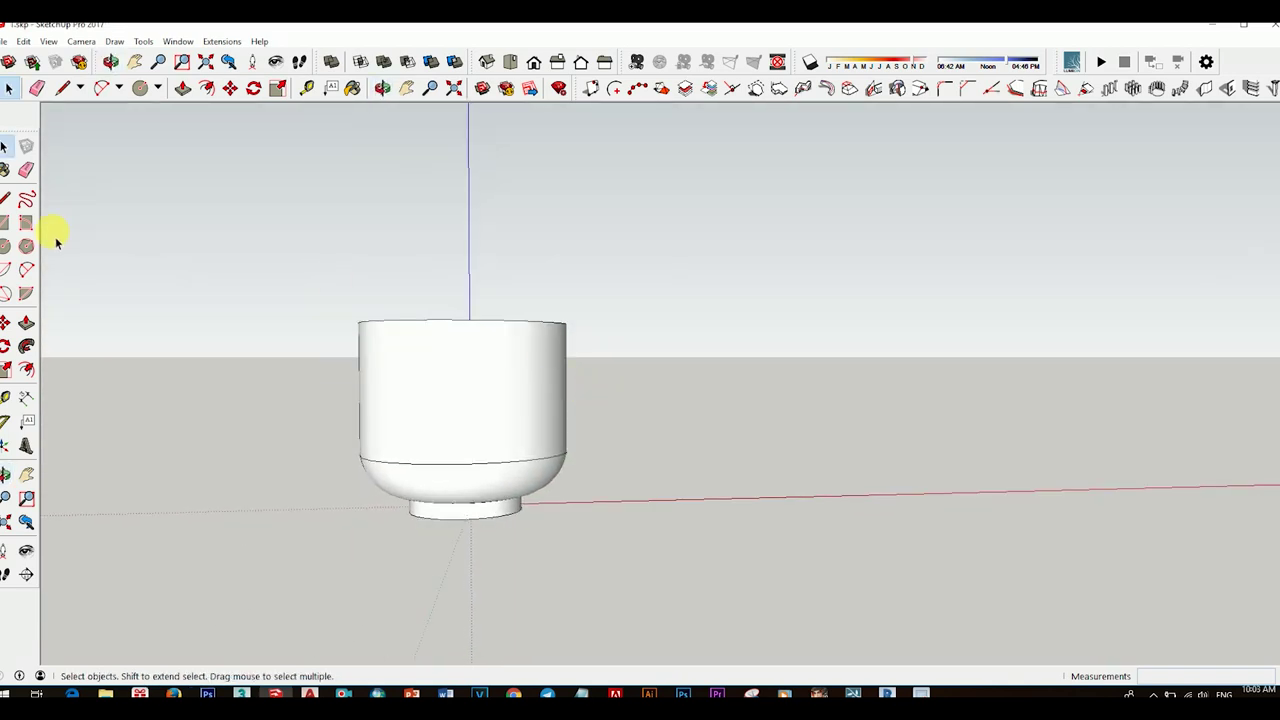
{"action": "left_click", "coordinate": [7, 247]}
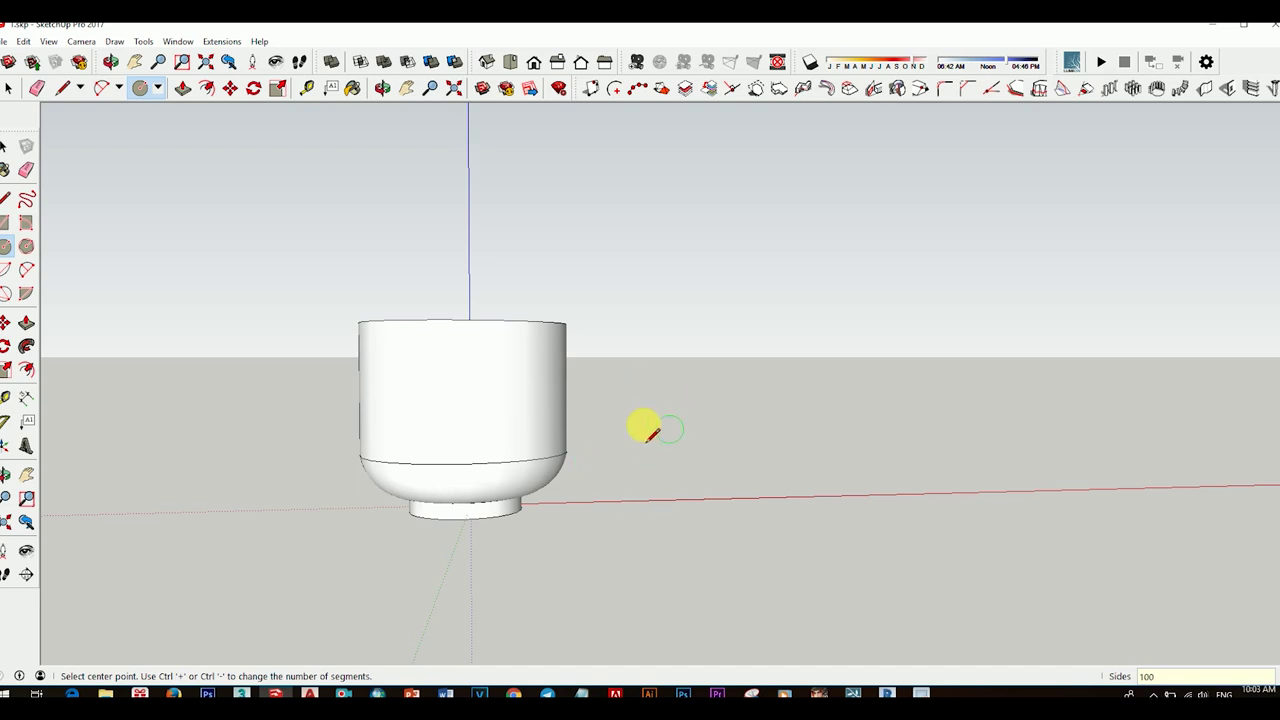
{"action": "key", "text": "space"}
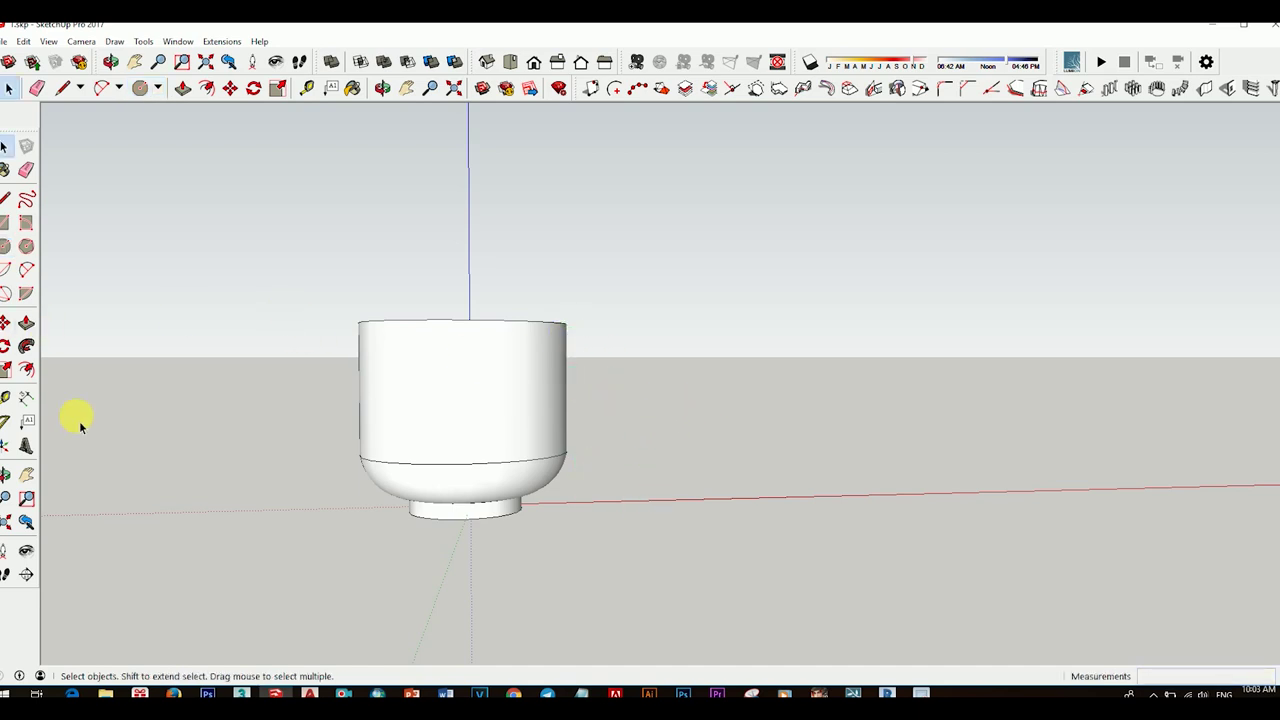
Place Tape Measure guides at the cup rim height and lower at the bowl joint
{"action": "key", "text": "t"}
{"action": "left_click", "coordinate": [584, 502]}
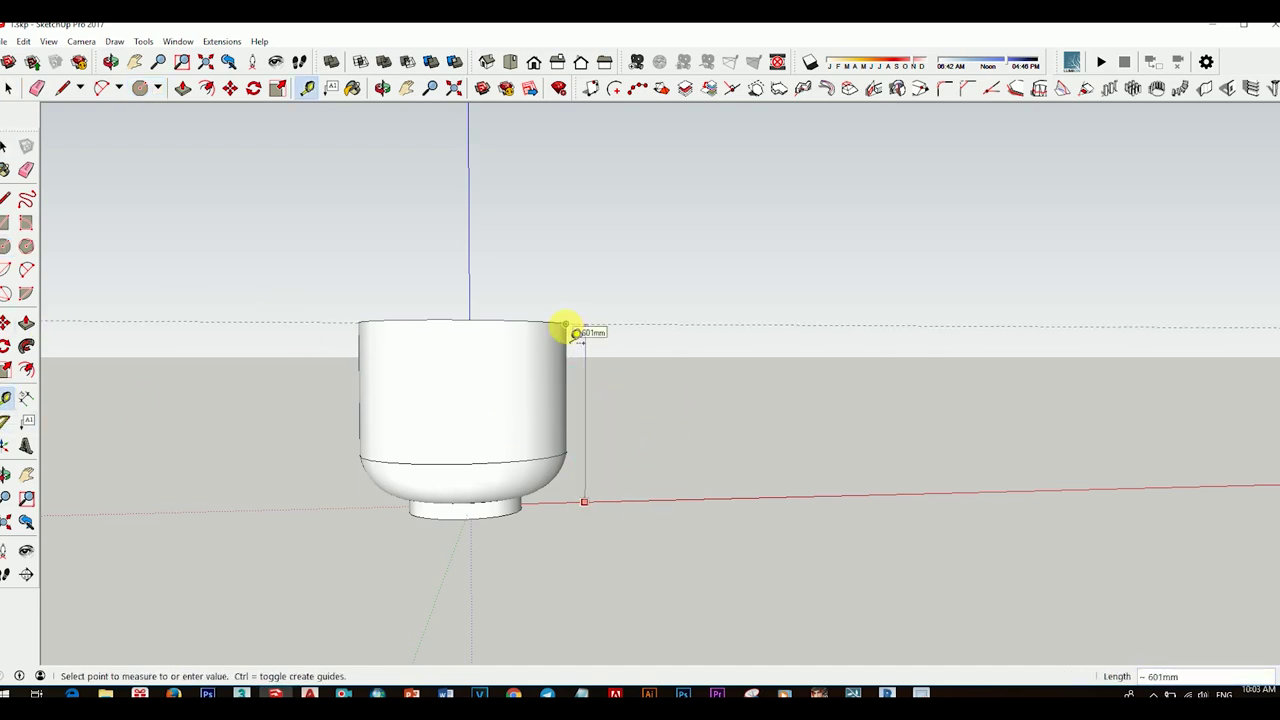
{"action": "left_click", "coordinate": [566, 328]}
{"action": "left_click", "coordinate": [605, 501]}
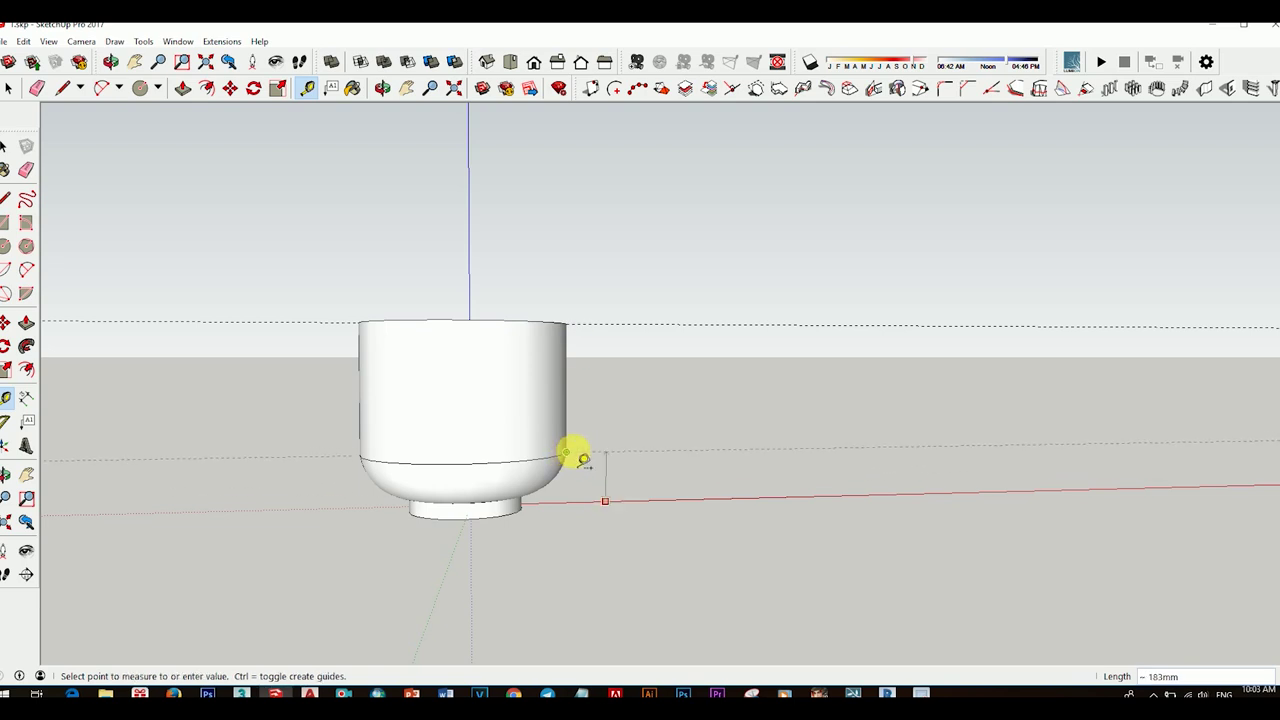
{"action": "left_click", "coordinate": [605, 325]}
{"action": "left_click", "coordinate": [609, 323]}
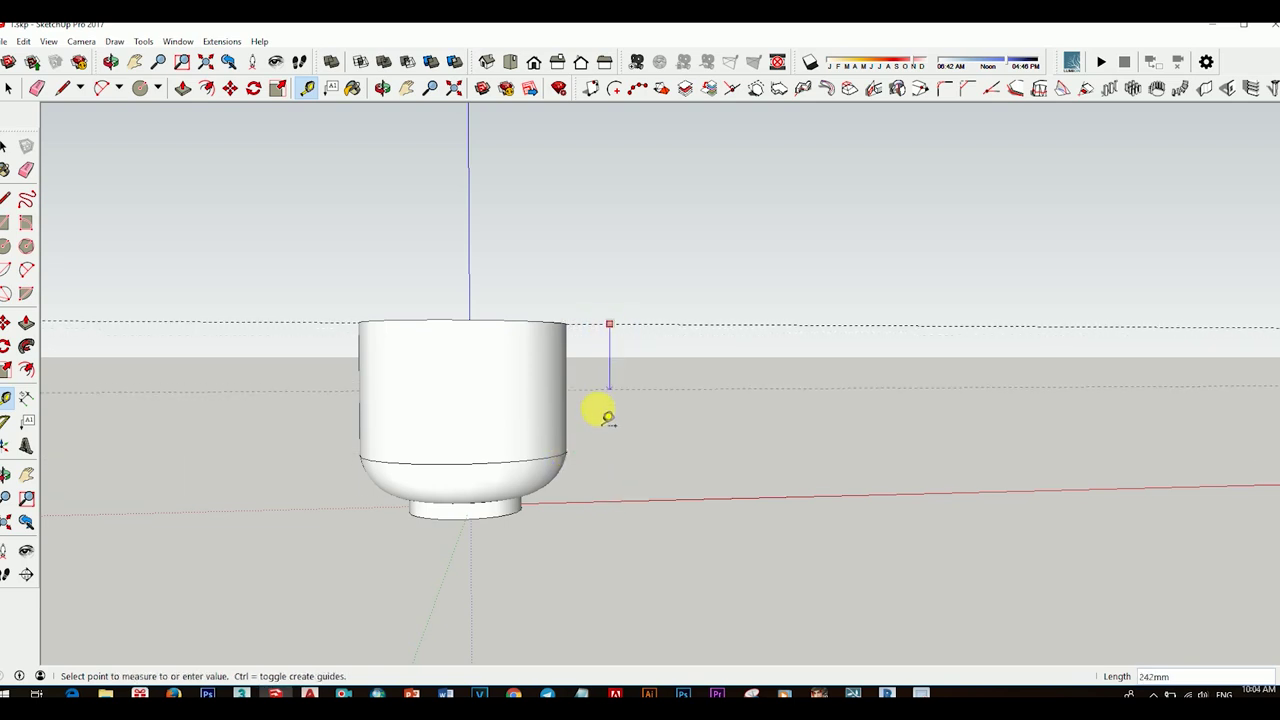
{"action": "left_click", "coordinate": [566, 458]}
{"action": "mouse_move", "coordinate": [651, 409]}
{"action": "middle_mouse_down"}
{"action": "mouse_move", "coordinate": [629, 543]}
{"action": "mouse_move", "coordinate": [657, 460]}
{"action": "middle_mouse_up"}
{"action": "scroll", "coordinate": [667, 452], "scroll_direction": "up", "scroll_amount": 2}
{"action": "key", "text": "space"}
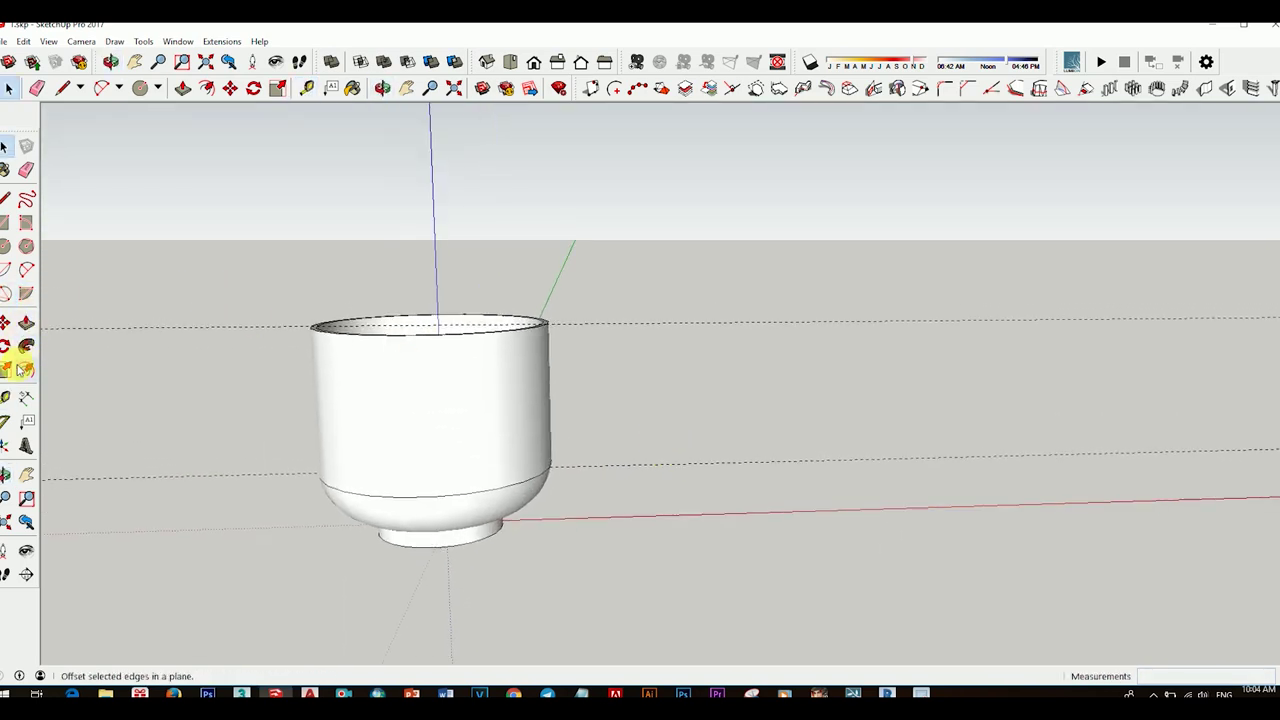
Draw a vertical circle beside the cup whose diameter spans the two guide lines
{"action": "left_click", "coordinate": [5, 246]}
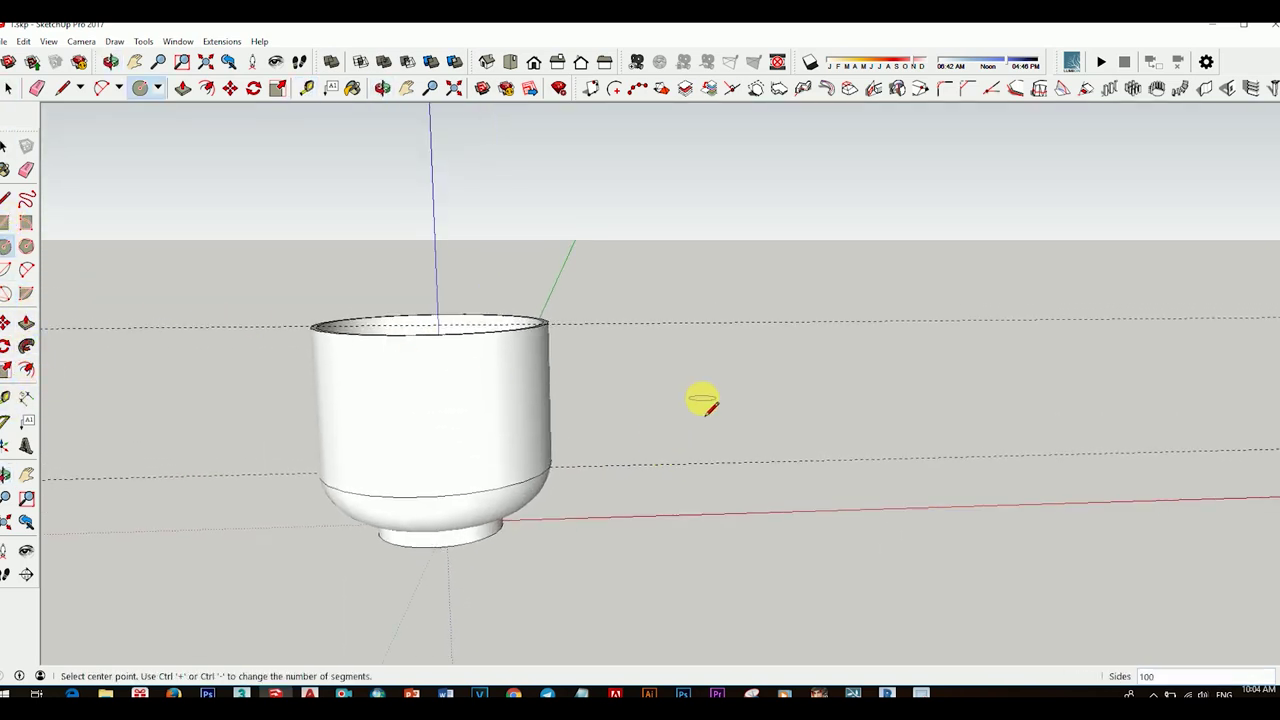
{"action": "left_click", "coordinate": [686, 468]}
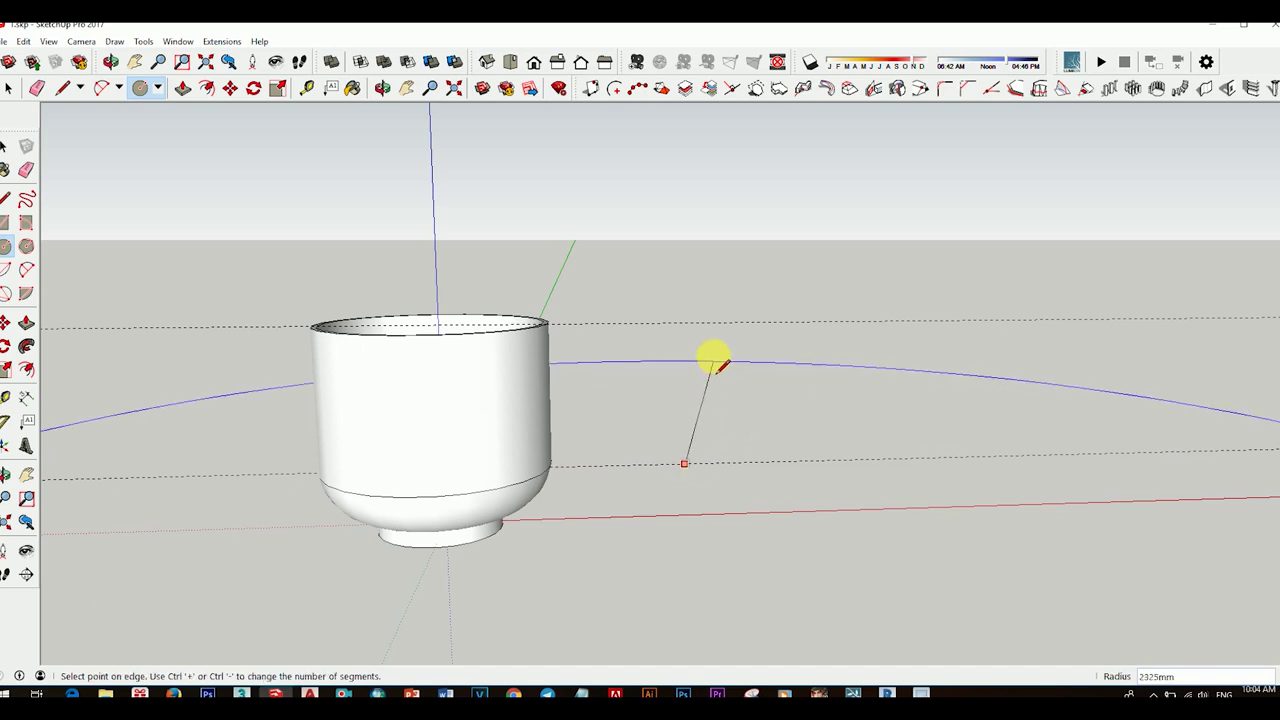
{"action": "middle_click_drag", "start_coordinate": [722, 430], "coordinate": [724, 390]}
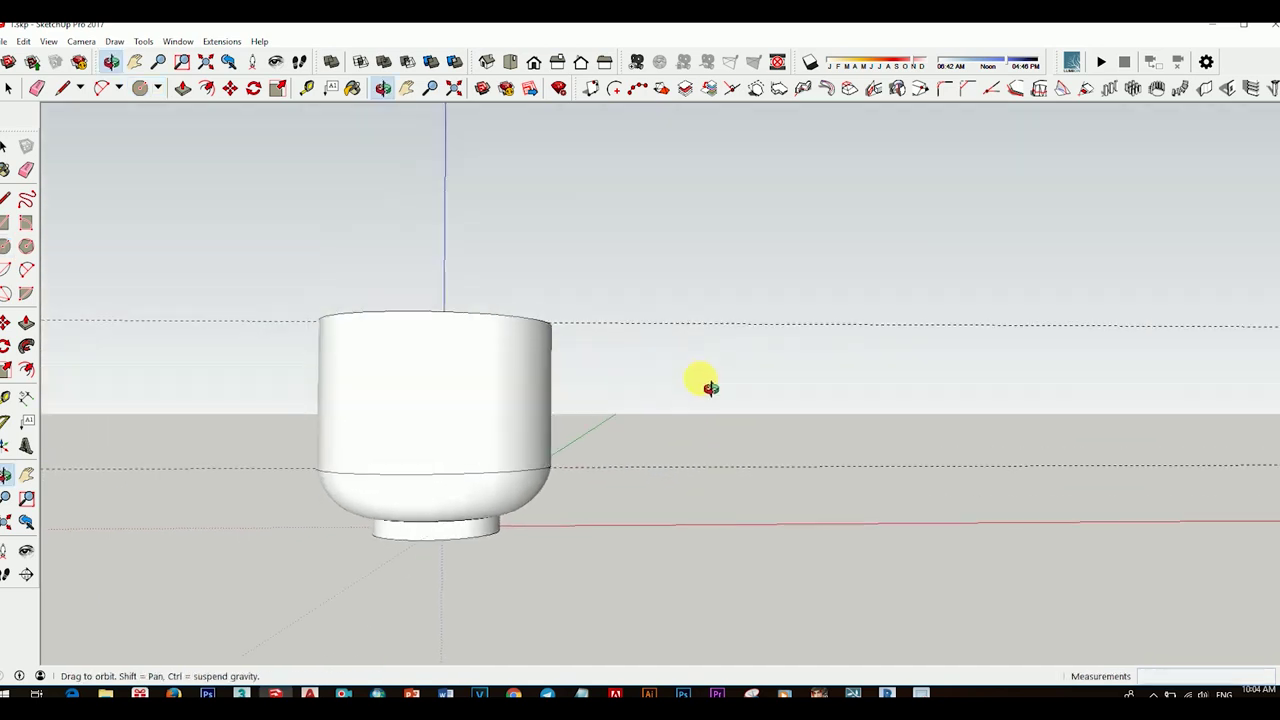
{"action": "left_click", "coordinate": [690, 395]}
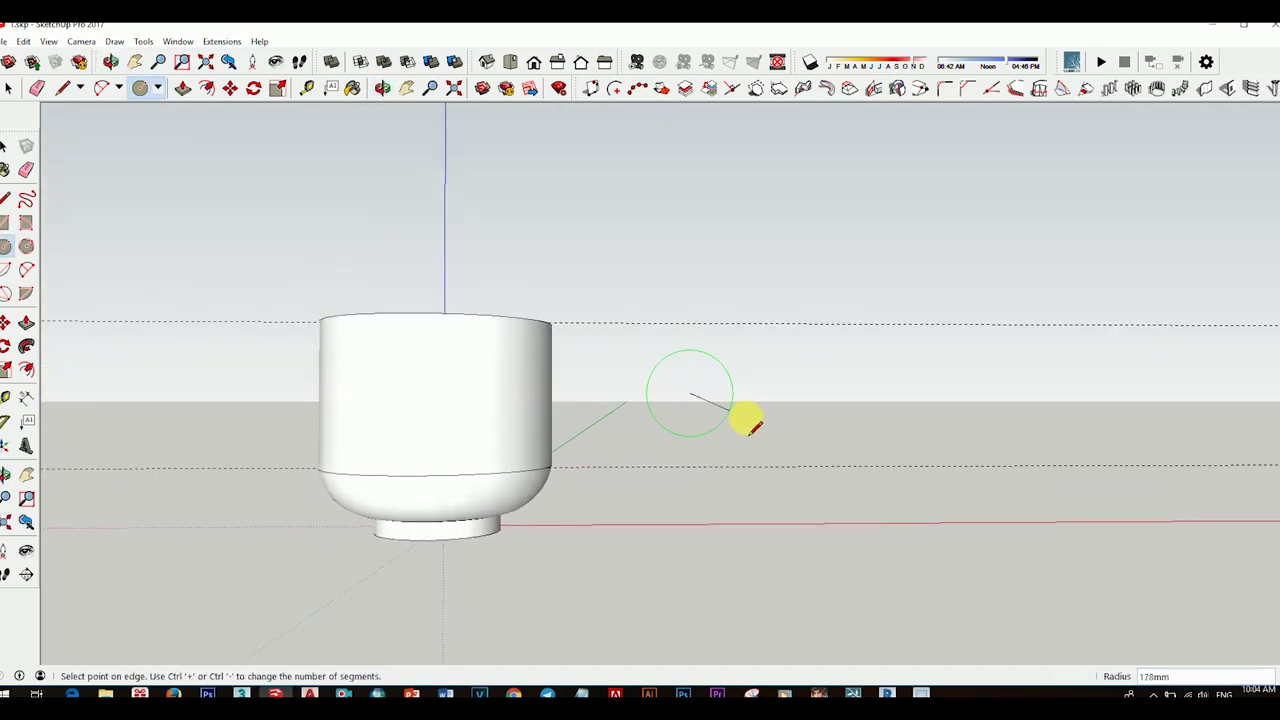
{"action": "left_click", "coordinate": [693, 468]}
{"action": "scroll", "coordinate": [740, 460], "scroll_direction": "up", "scroll_amount": 2}
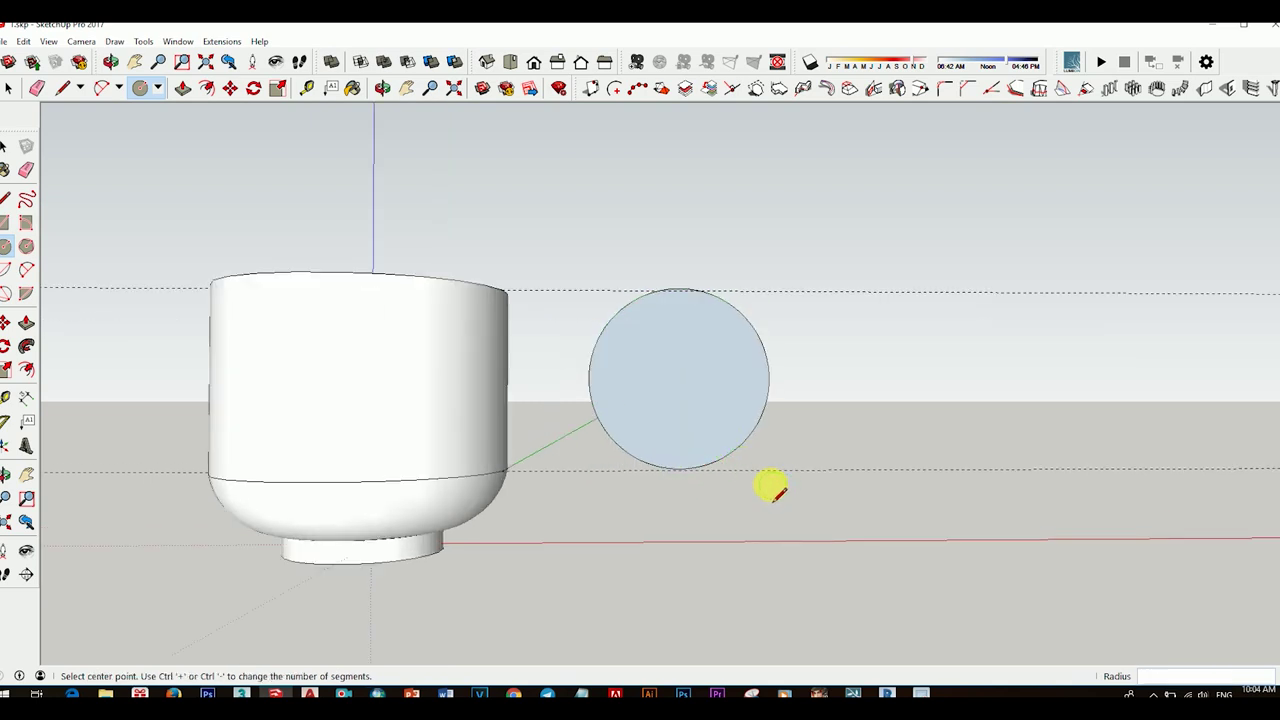
{"action": "key", "text": "space"}
{"action": "scroll", "coordinate": [691, 423], "scroll_direction": "up", "scroll_amount": 2}
{"action": "left_click_drag", "start_coordinate": [550, 265], "coordinate": [836, 556]}
{"action": "left_click", "coordinate": [840, 440]}
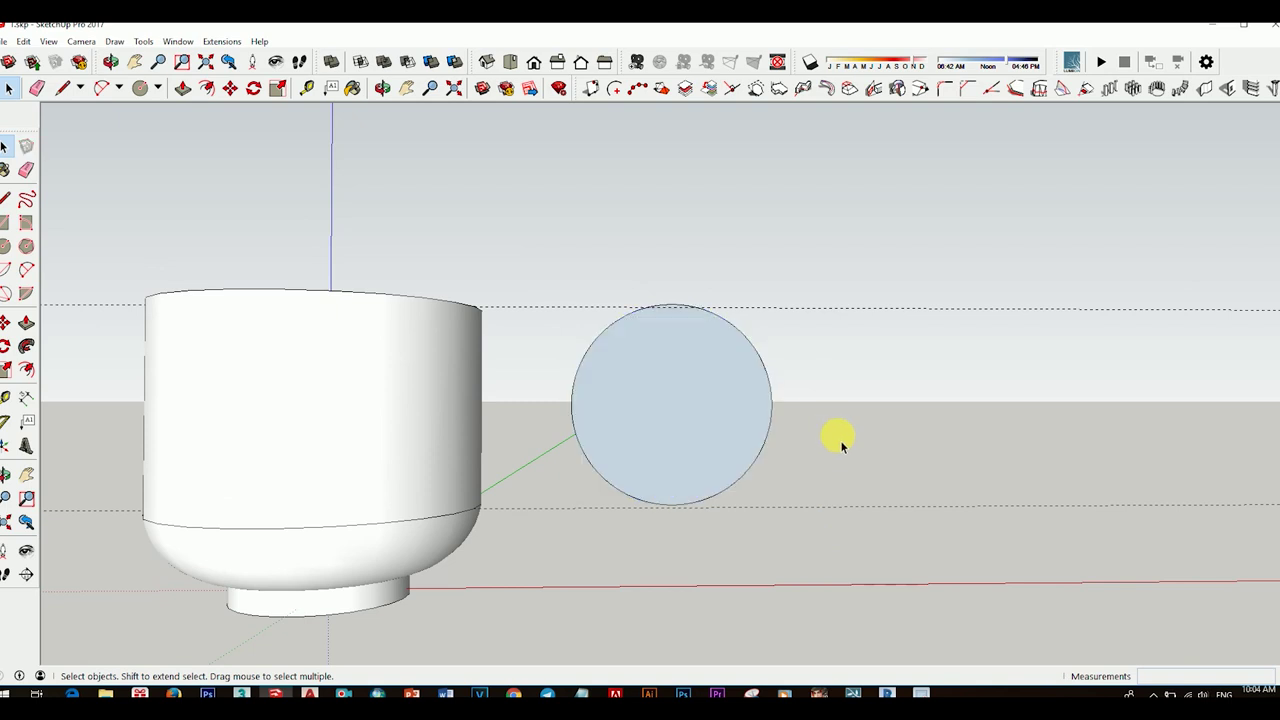
{"action": "left_click", "coordinate": [6, 198]}
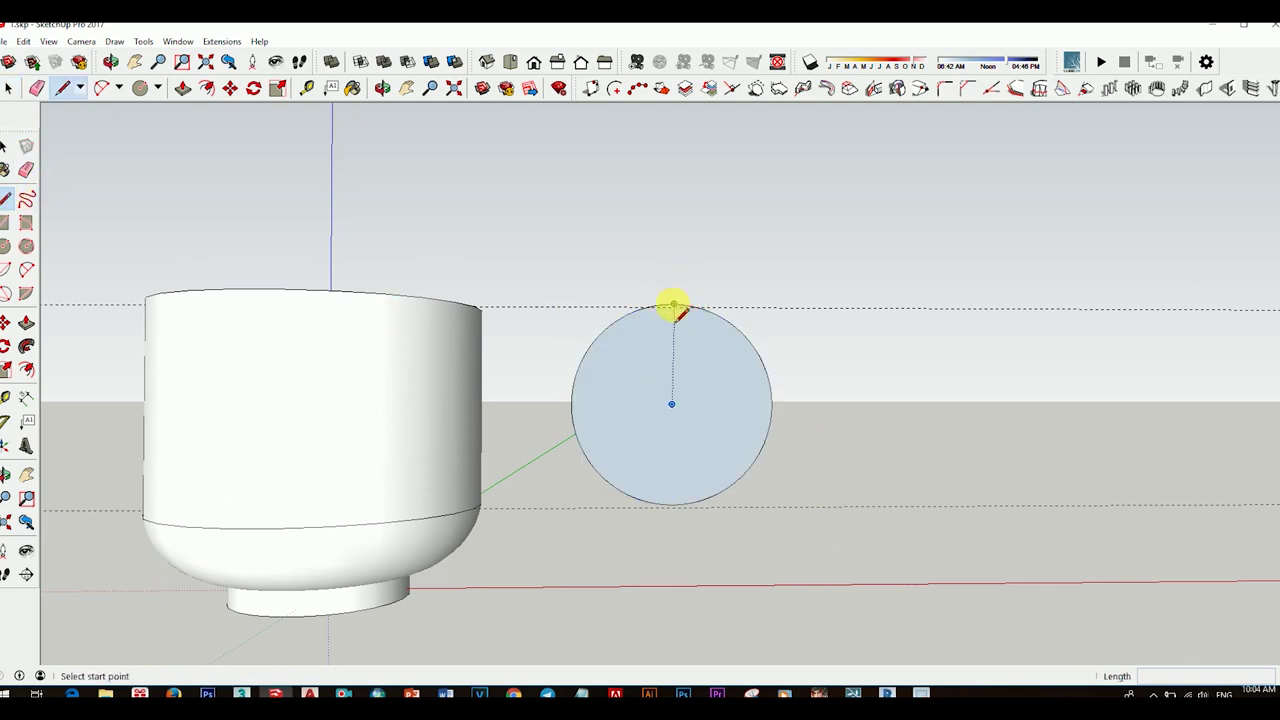
Draw a vertical line through the circle's centre and erase the circle's left arc
{"action": "left_click", "coordinate": [672, 404]}
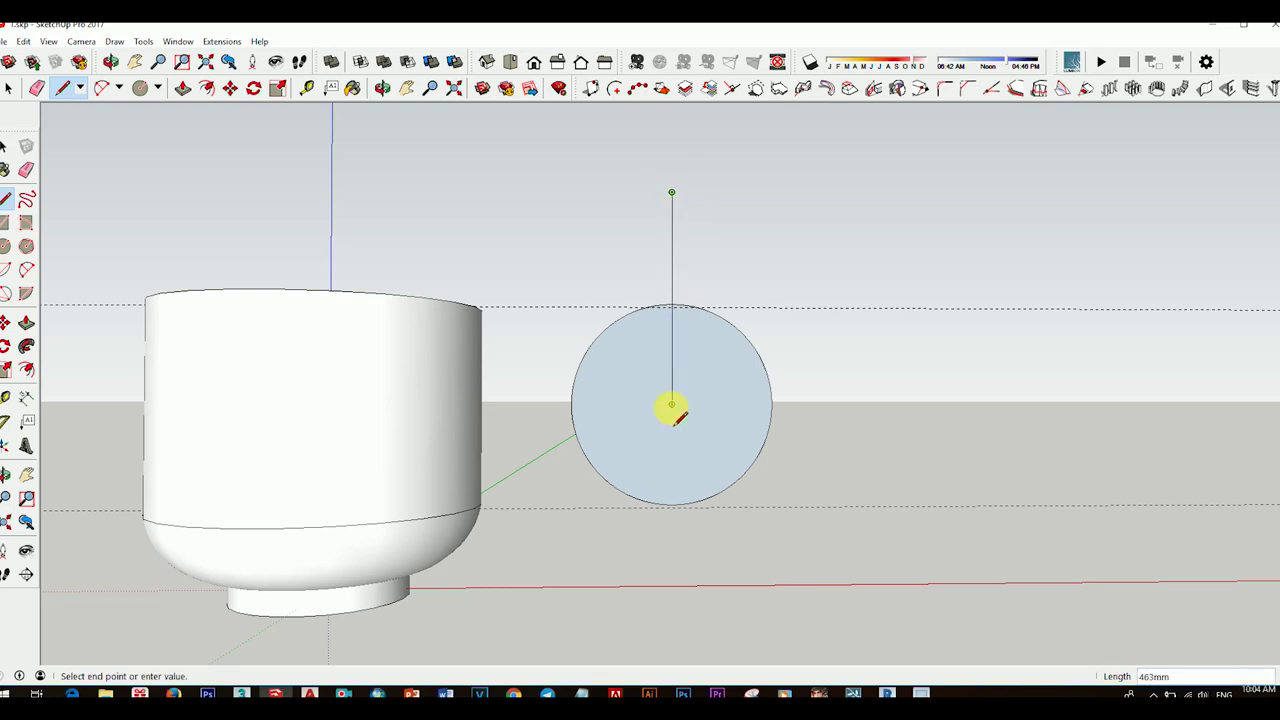
{"action": "left_click", "coordinate": [680, 553]}
{"action": "left_click", "coordinate": [26, 170]}
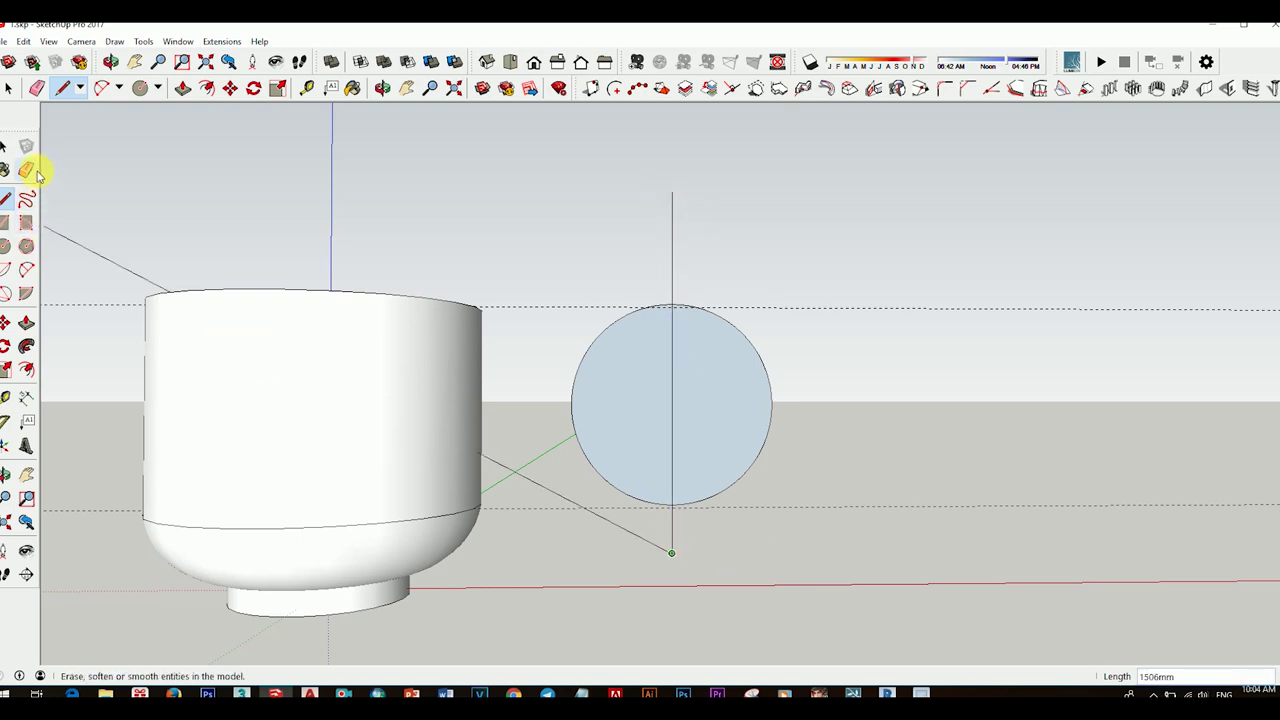
{"action": "left_click_drag", "start_coordinate": [684, 530], "coordinate": [688, 264]}
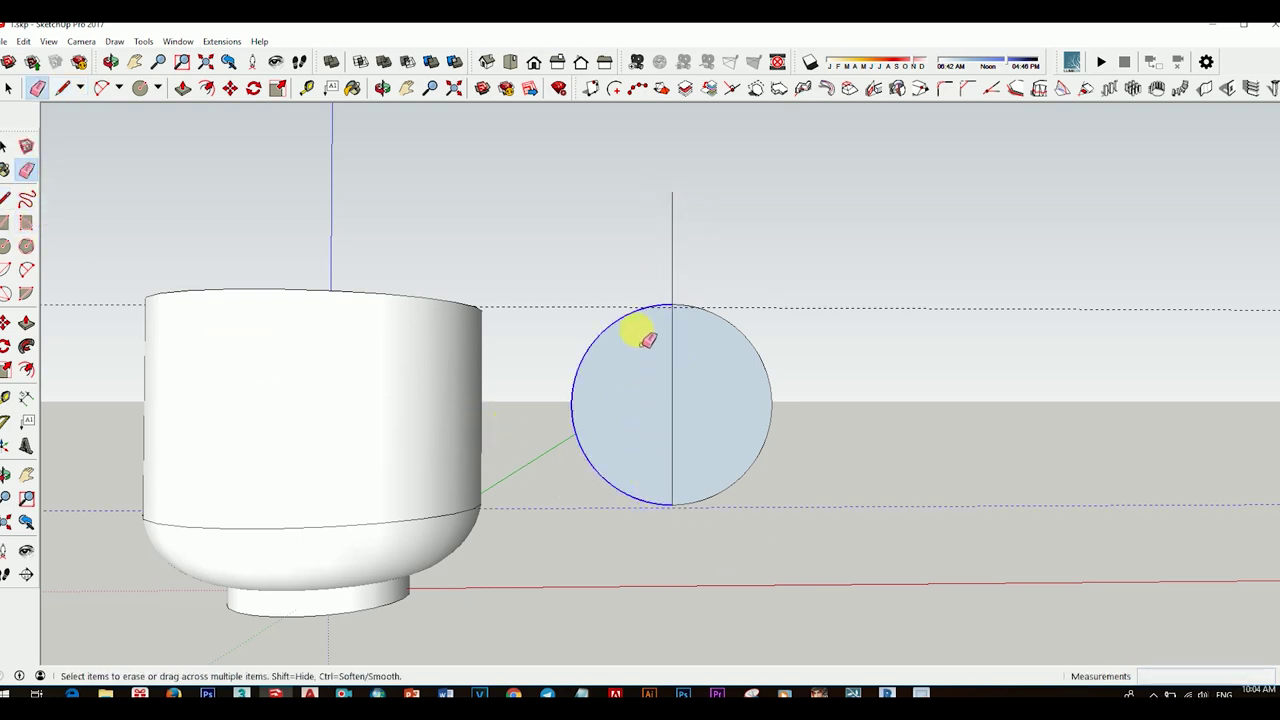
Remove the leftover line so only the right arc remains, then try a circle at its end
{"action": "left_click_drag", "start_coordinate": [670, 425], "coordinate": [693, 407]}
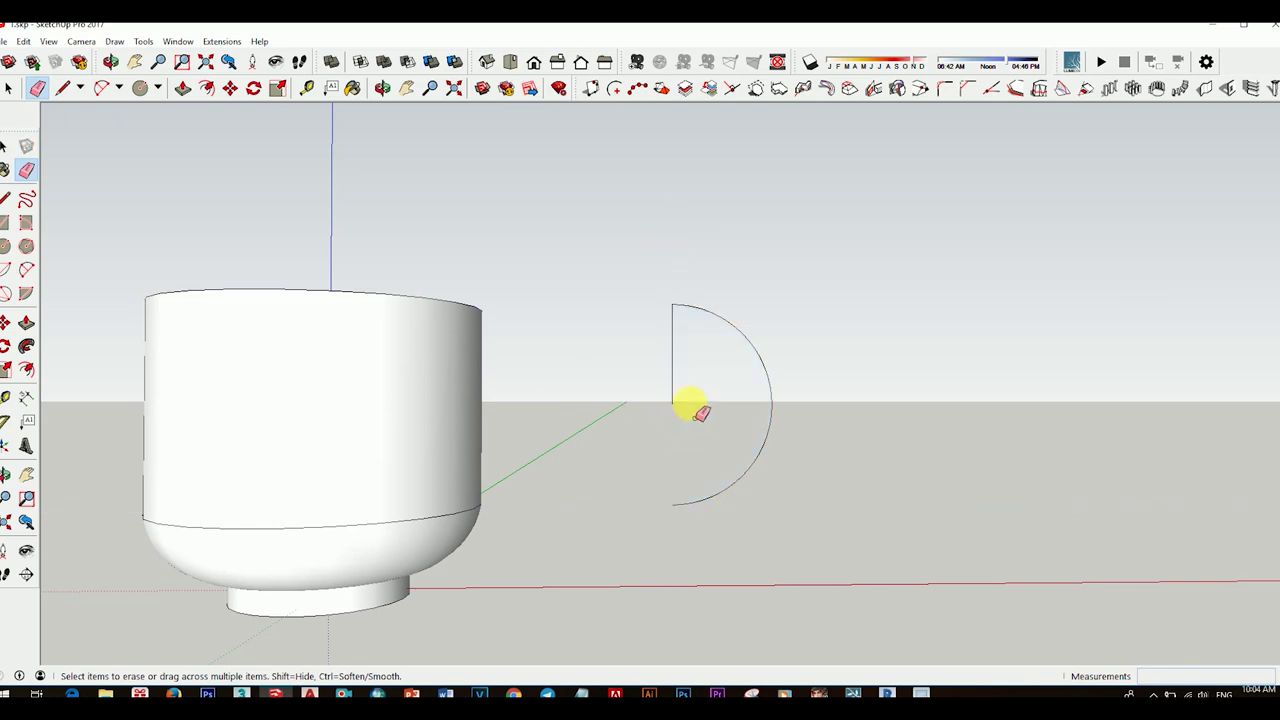
{"action": "key", "text": "space"}
{"action": "key", "text": "c"}
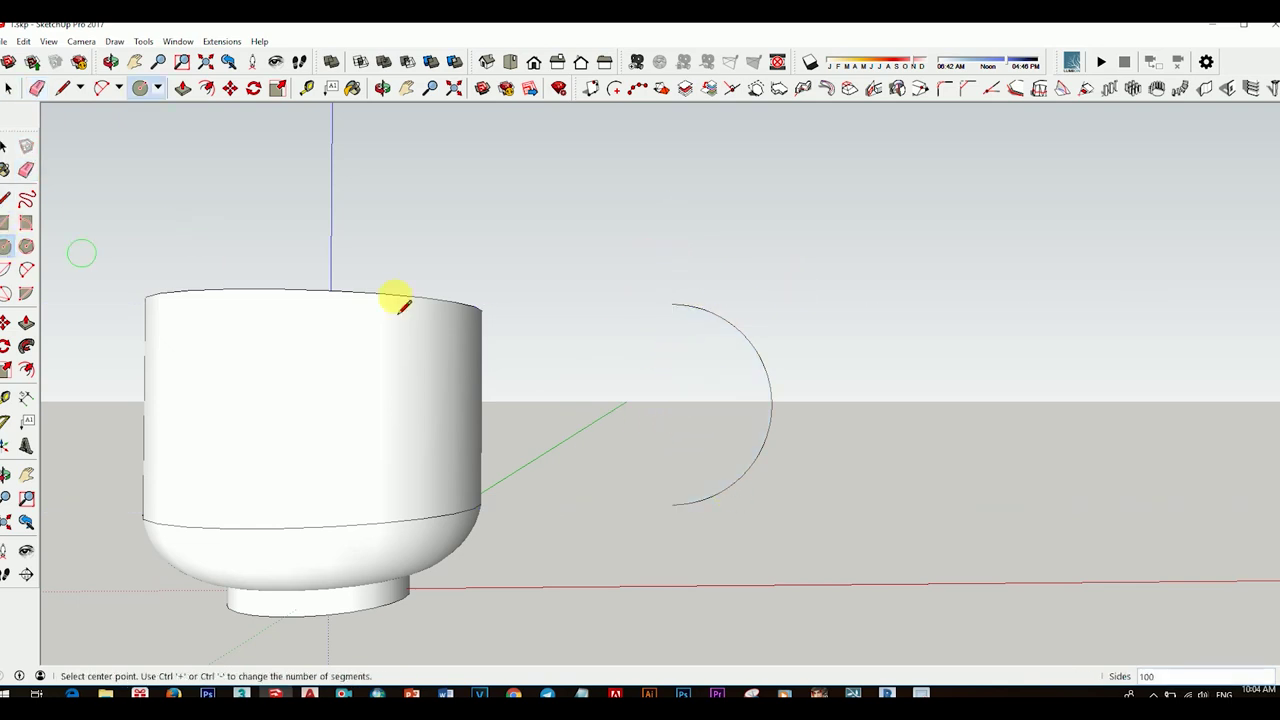
{"action": "middle_click_drag", "start_coordinate": [672, 304], "coordinate": [700, 471]}
{"action": "mouse_move", "coordinate": [620, 376]}
{"action": "middle_mouse_down"}
{"action": "mouse_move", "coordinate": [763, 434]}
{"action": "mouse_move", "coordinate": [695, 420]}
{"action": "middle_mouse_up"}
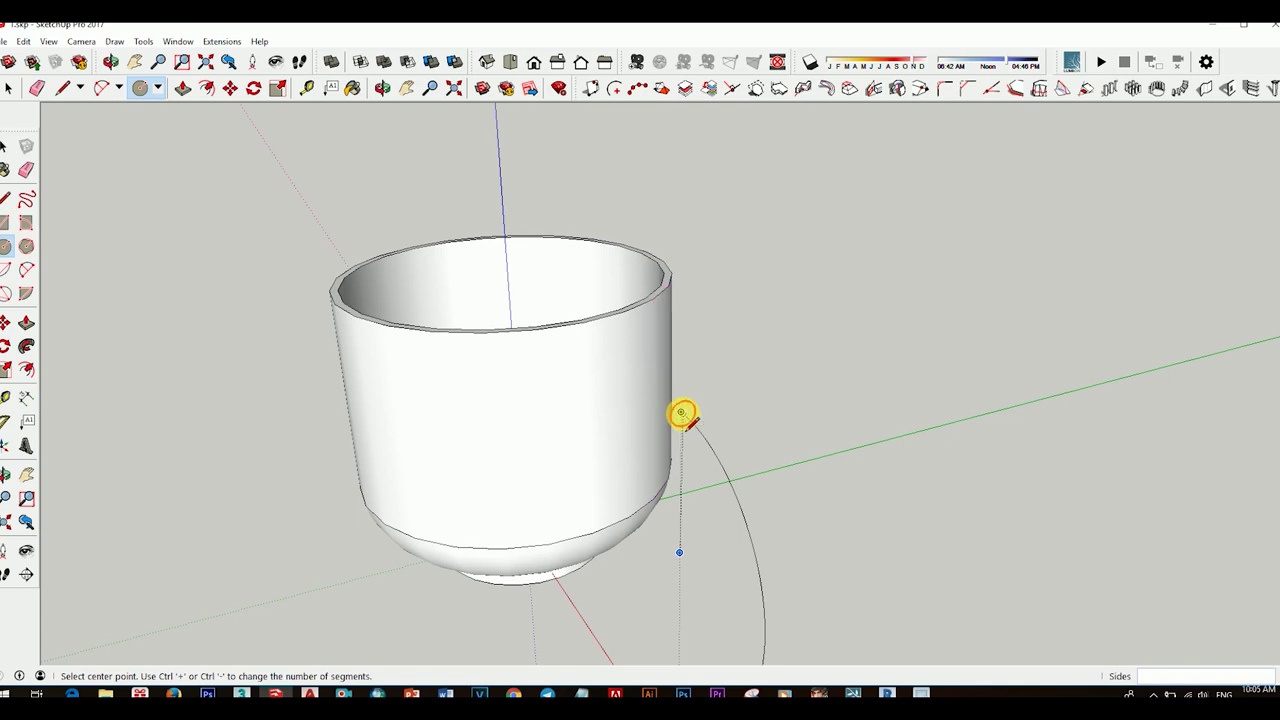
{"action": "left_click", "coordinate": [680, 412]}
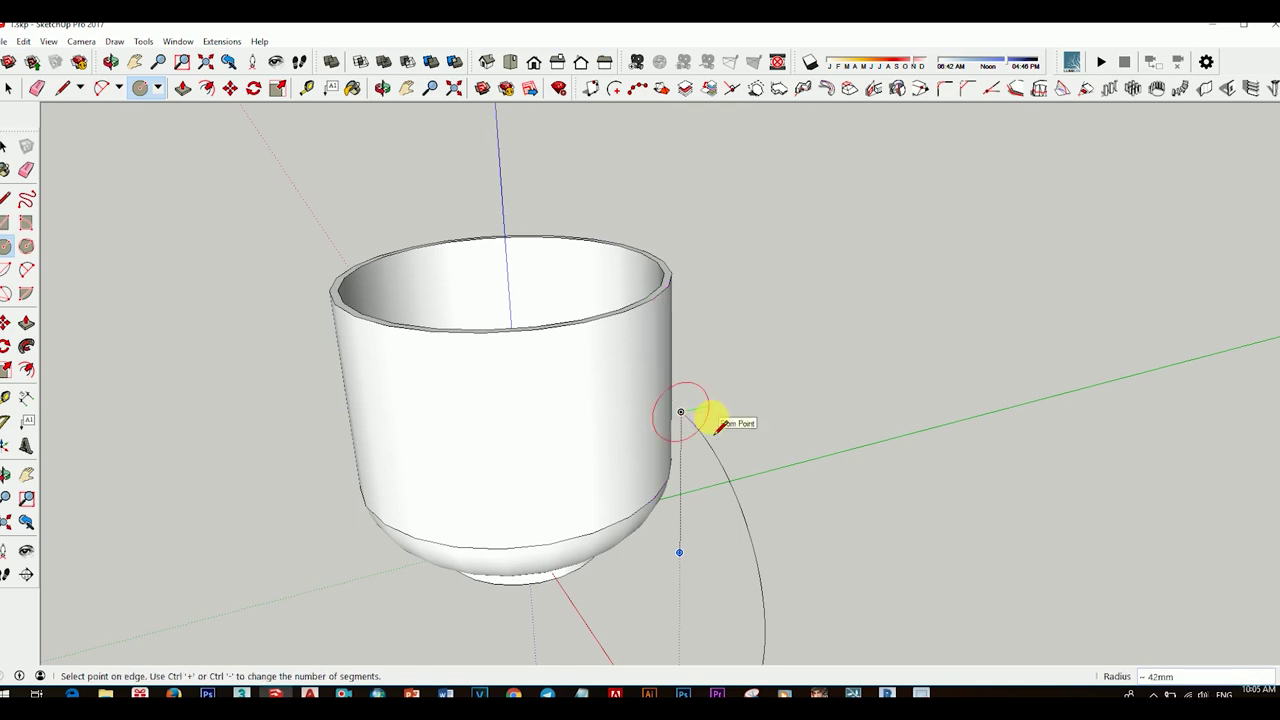
{"action": "type", "text": "5"}
{"action": "key", "text": "Return"}
{"action": "left_click", "coordinate": [769, 311]}
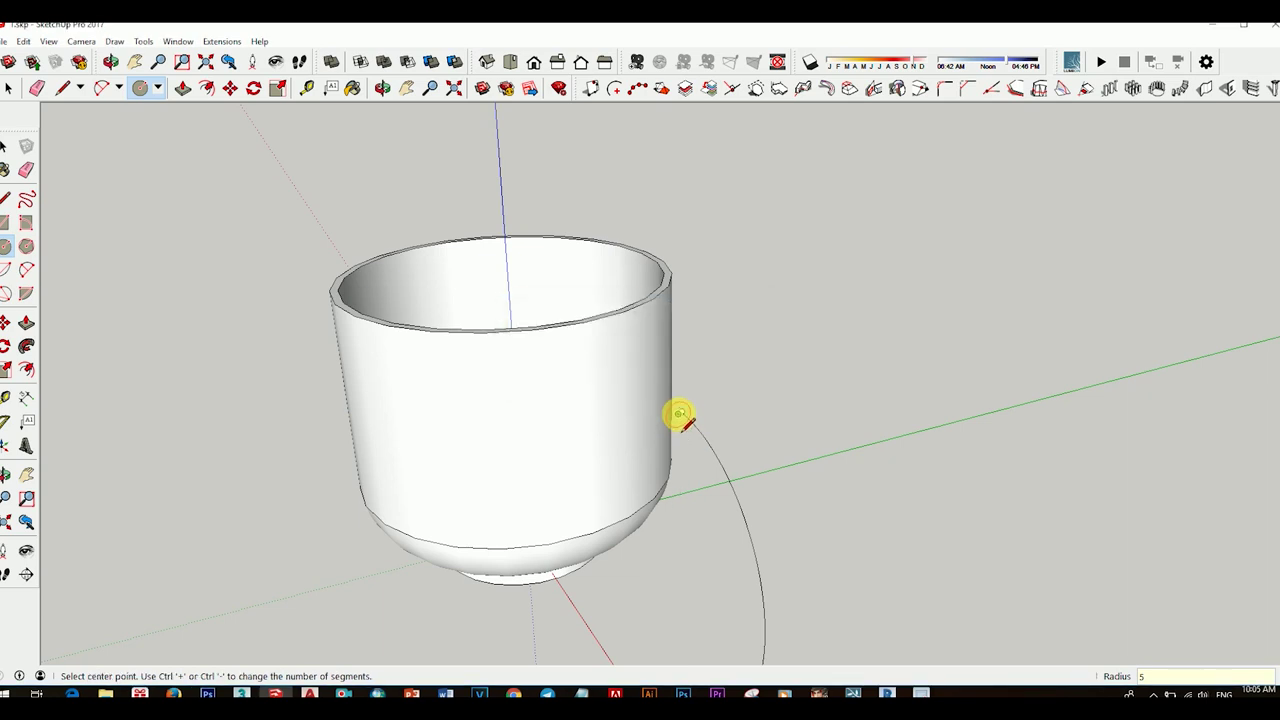
{"action": "scroll", "coordinate": [680, 412], "scroll_direction": "up", "scroll_amount": 2}
{"action": "scroll", "coordinate": [686, 386], "scroll_direction": "up", "scroll_amount": 1}
{"action": "scroll", "coordinate": [651, 394], "scroll_direction": "down", "scroll_amount": 1}
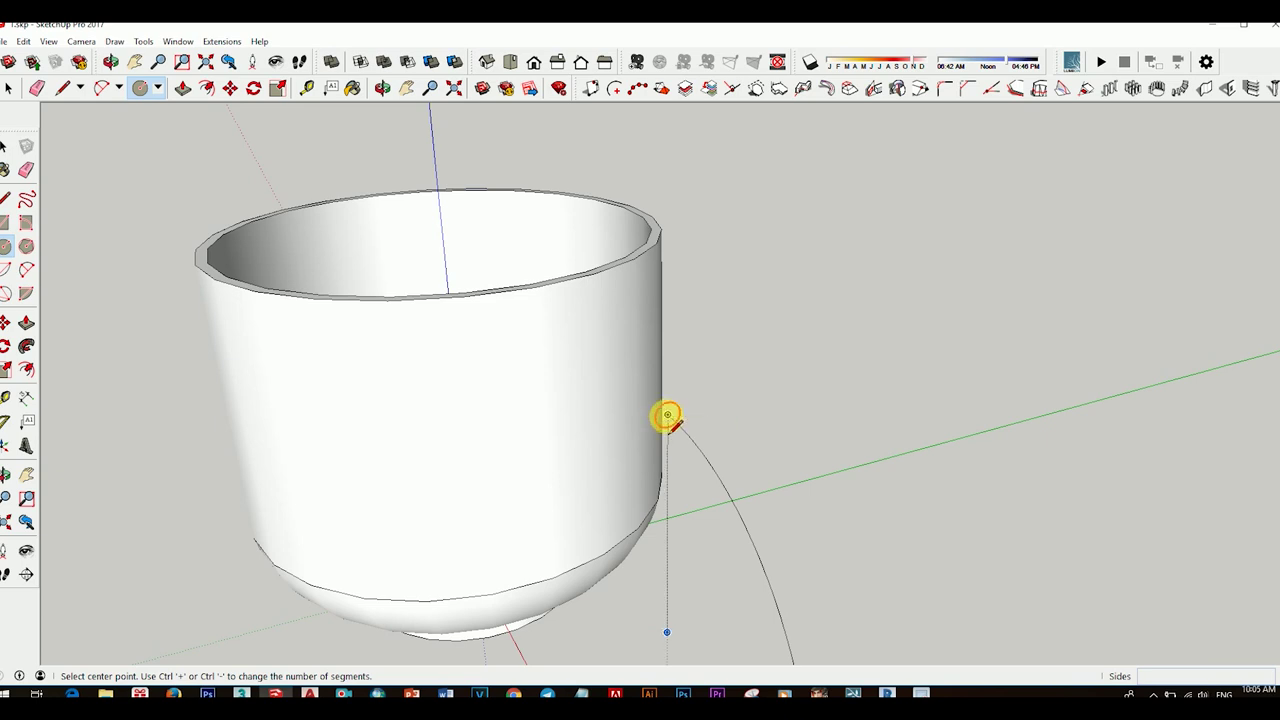
Draw a small radius-5 circle at the arc's top end as the handle cross-section
{"action": "left_click", "coordinate": [667, 414]}
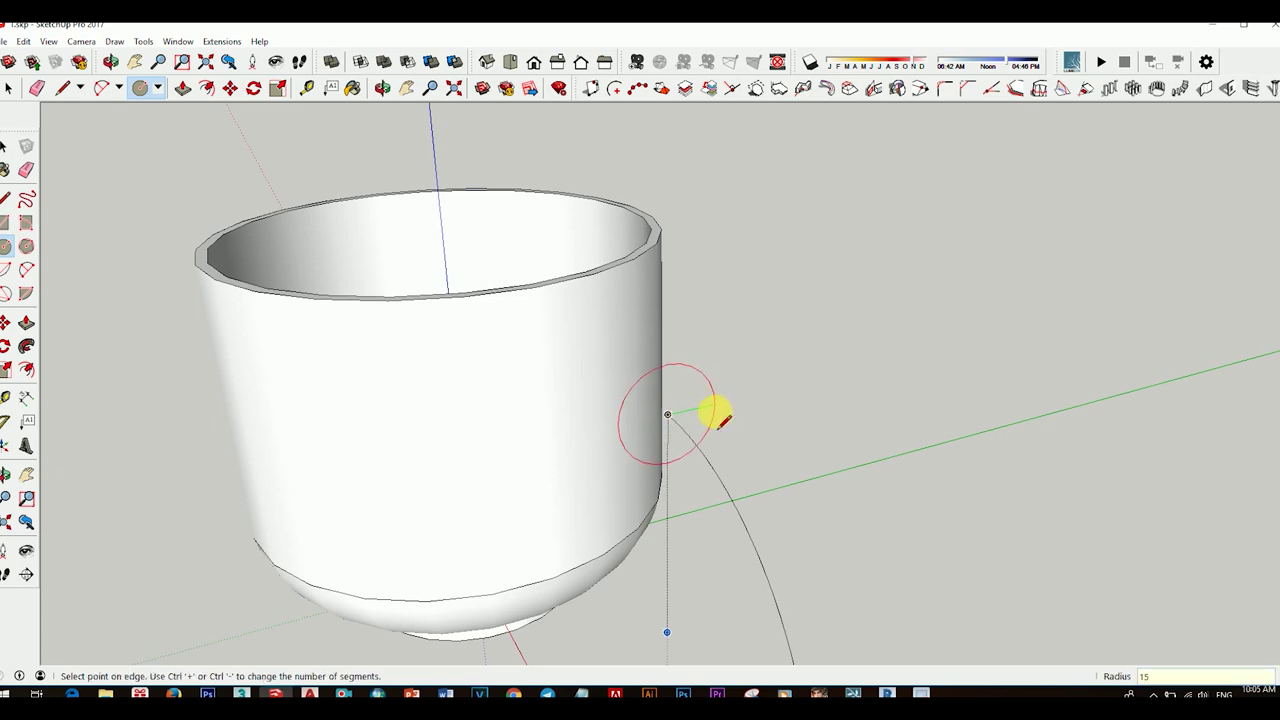
{"action": "type", "text": "5"}
{"action": "key", "text": "Return"}
{"action": "middle_click_drag", "start_coordinate": [715, 412], "coordinate": [680, 497]}
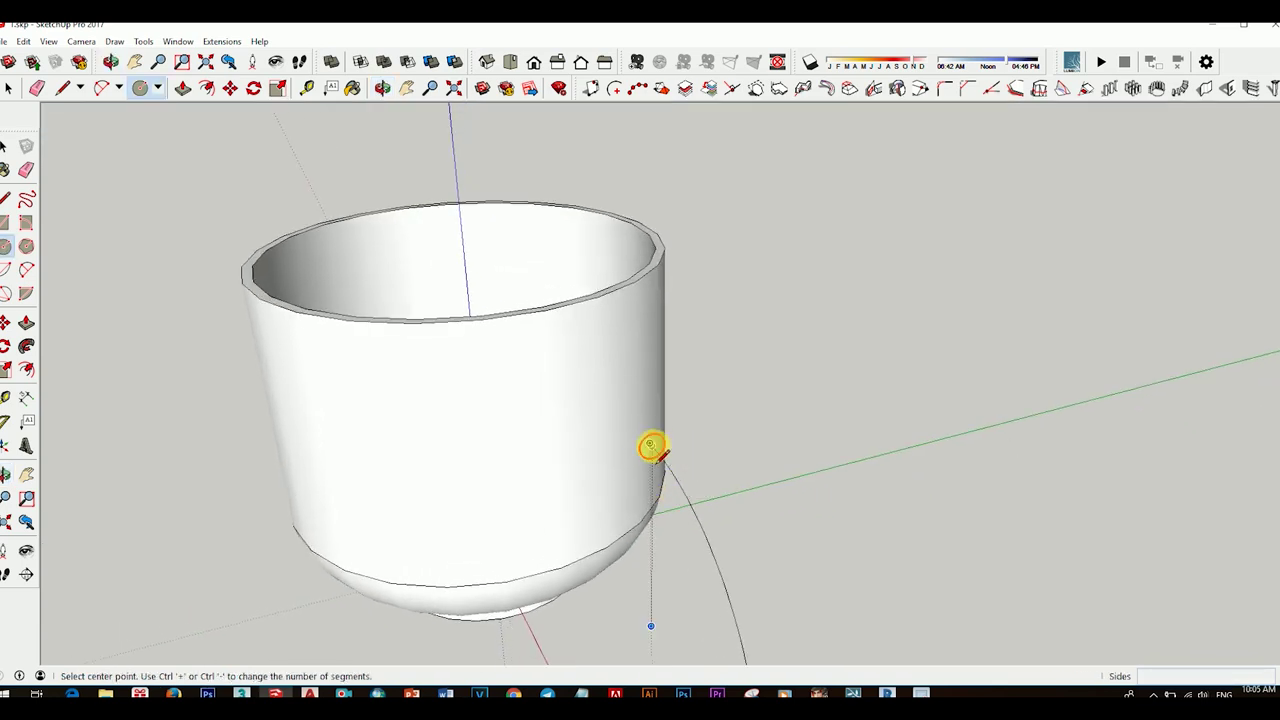
{"action": "scroll", "coordinate": [650, 445], "scroll_direction": "up", "scroll_amount": 3}
{"action": "left_click", "coordinate": [870, 465]}
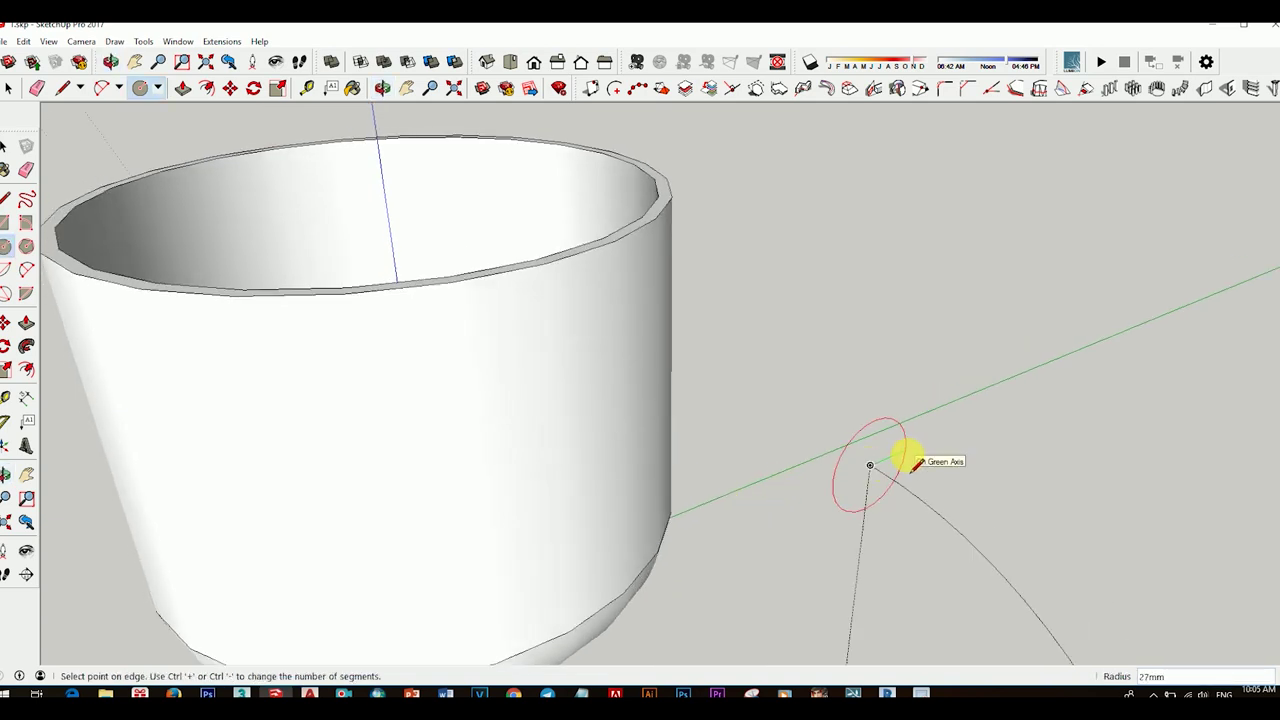
{"action": "left_click", "coordinate": [905, 460]}
{"action": "key", "text": "space"}
{"action": "scroll", "coordinate": [825, 430], "scroll_direction": "down", "scroll_amount": 3}
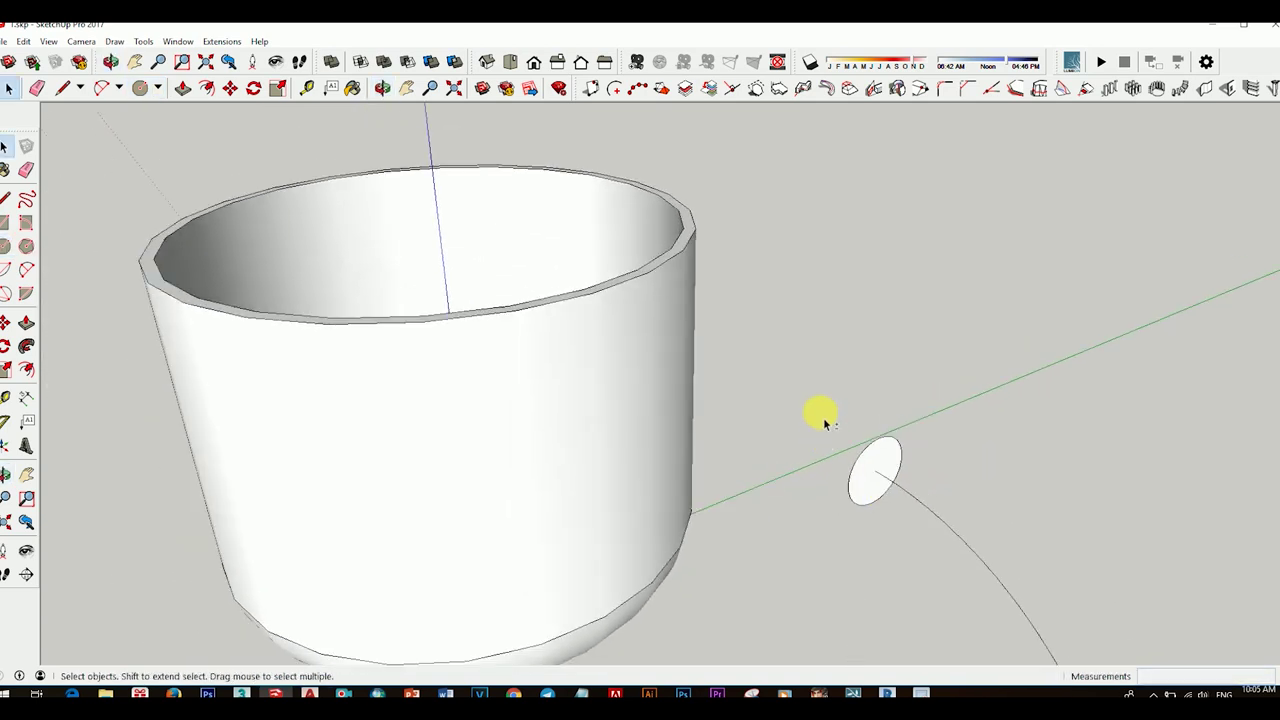
{"action": "scroll", "coordinate": [835, 423], "scroll_direction": "down", "scroll_amount": 3}
Sweep the small disc along the arc into a tube with Follow Me
{"action": "mouse_move", "coordinate": [837, 423]}
{"action": "middle_mouse_down"}
{"action": "mouse_move", "coordinate": [928, 538]}
{"action": "mouse_move", "coordinate": [870, 437]}
{"action": "middle_mouse_up"}
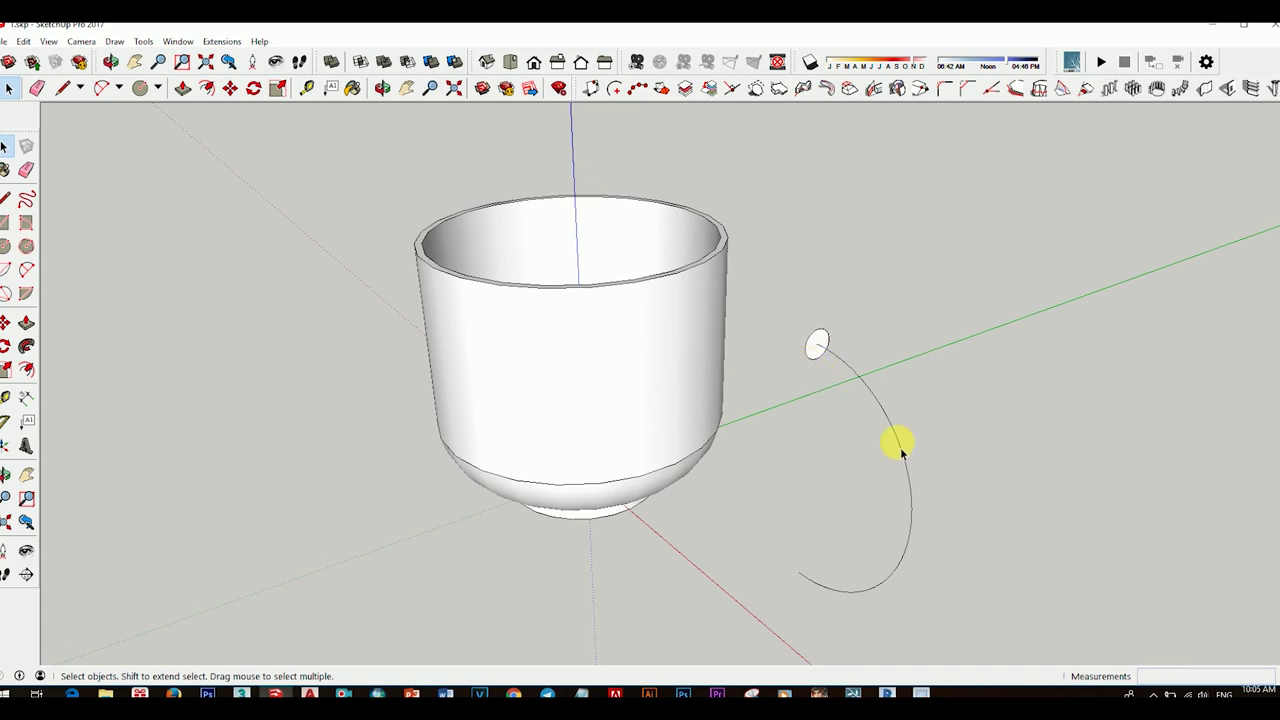
{"action": "left_click", "coordinate": [897, 437]}
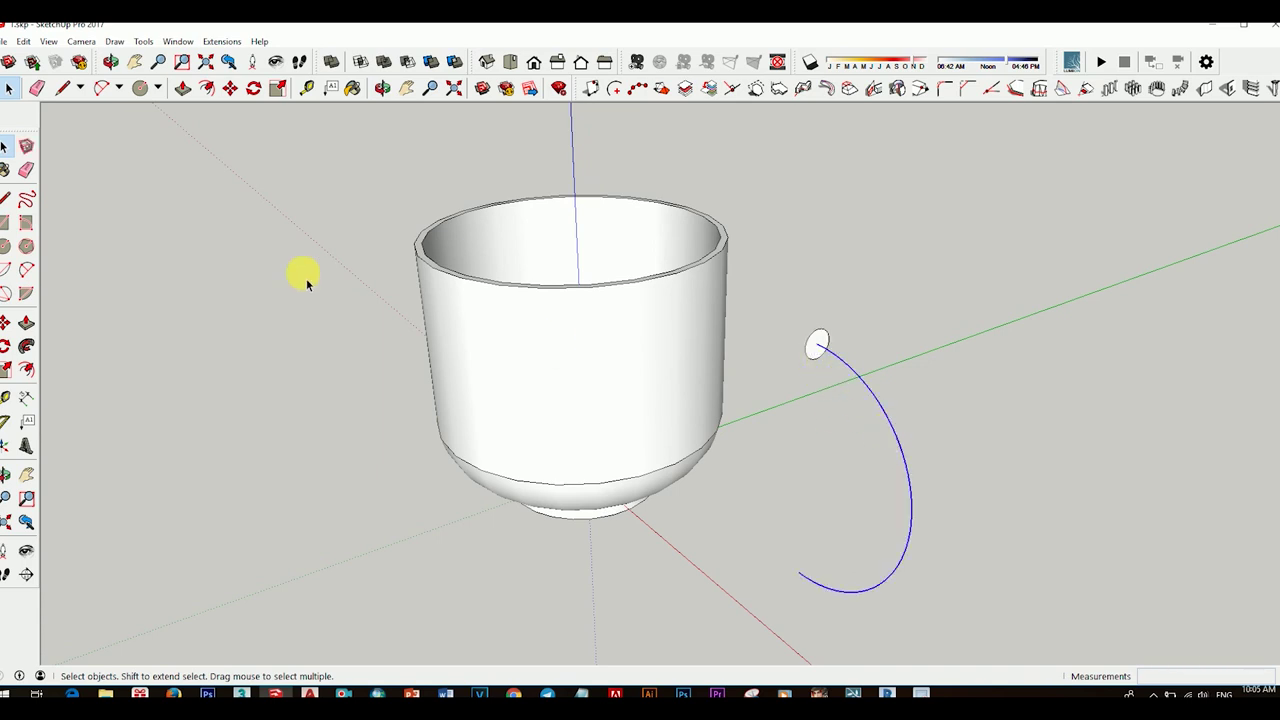
{"action": "left_click", "coordinate": [26, 346]}
{"action": "left_click", "coordinate": [818, 352]}
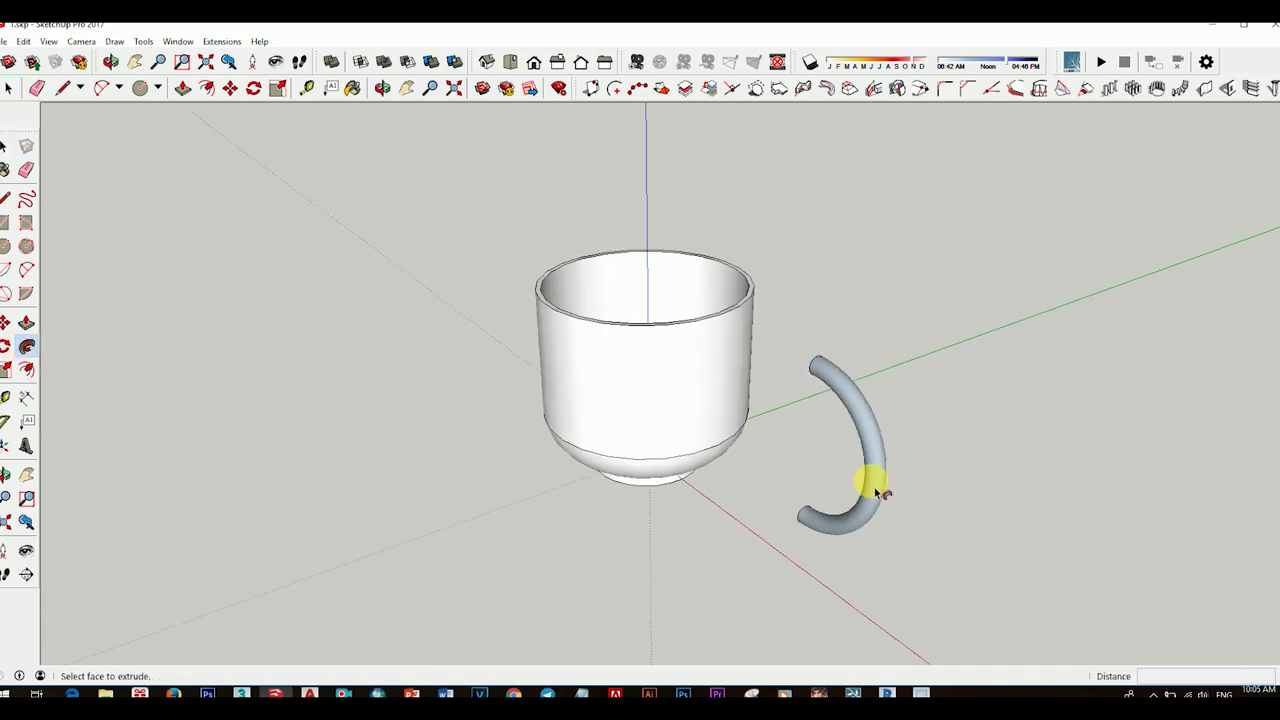
{"action": "middle_click_drag", "start_coordinate": [874, 489], "coordinate": [800, 256]}
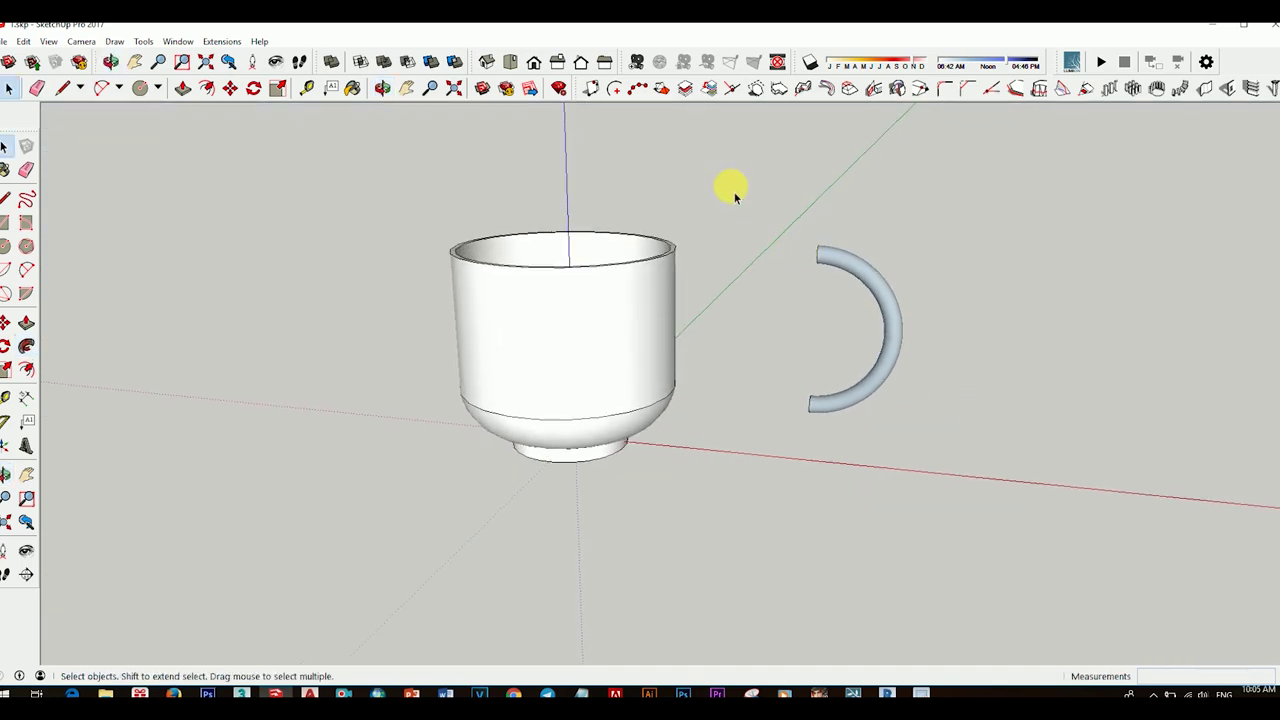
Reverse the tube handle's faces outward and make it a group
{"action": "left_click_drag", "start_coordinate": [731, 189], "coordinate": [965, 452]}
{"action": "right_click", "coordinate": [886, 365]}
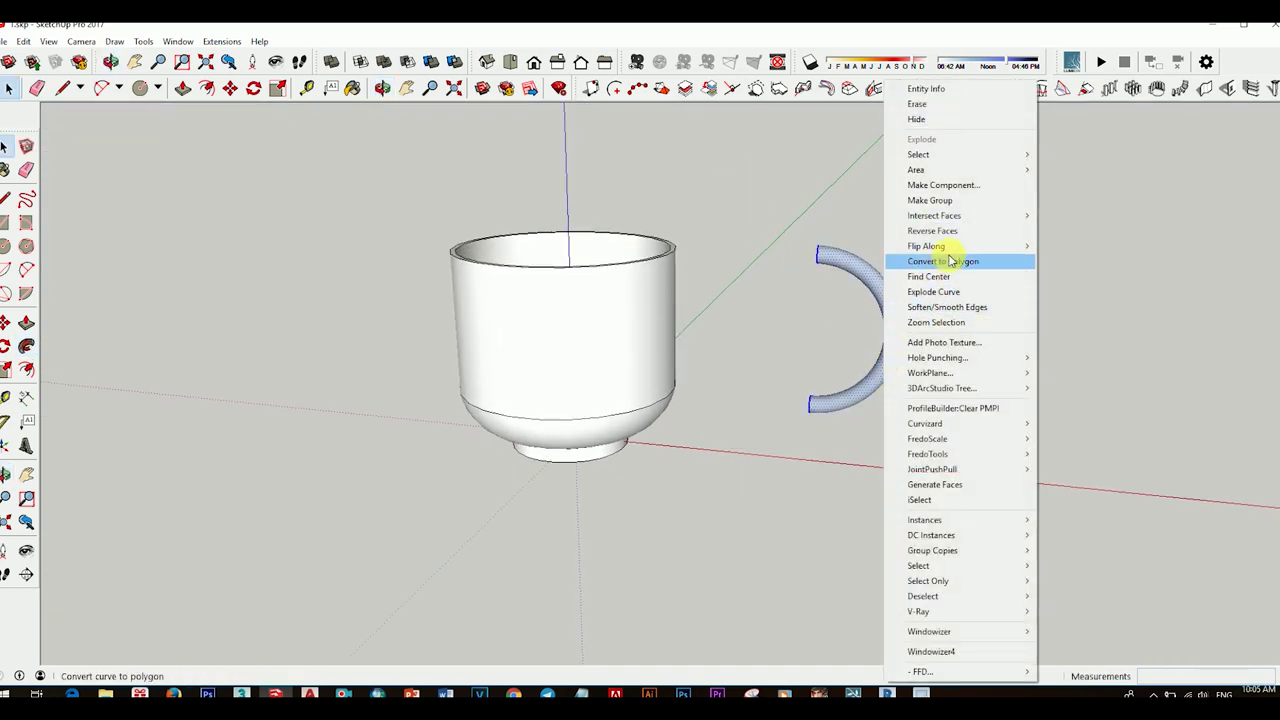
{"action": "left_click", "coordinate": [932, 230]}
{"action": "left_click", "coordinate": [1006, 354]}
{"action": "middle_click_drag", "start_coordinate": [1006, 354], "coordinate": [713, 235]}
{"action": "left_click_drag", "start_coordinate": [708, 211], "coordinate": [1006, 490]}
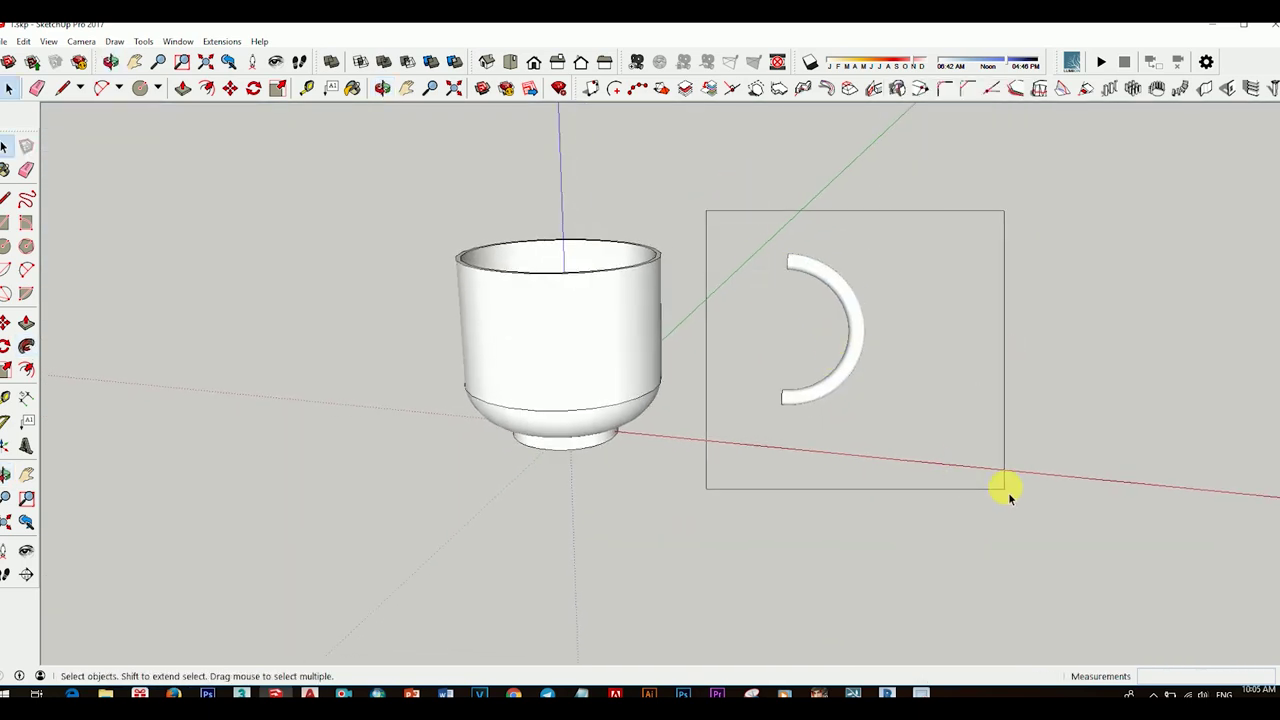
{"action": "right_click", "coordinate": [858, 330]}
{"action": "left_click", "coordinate": [907, 201]}
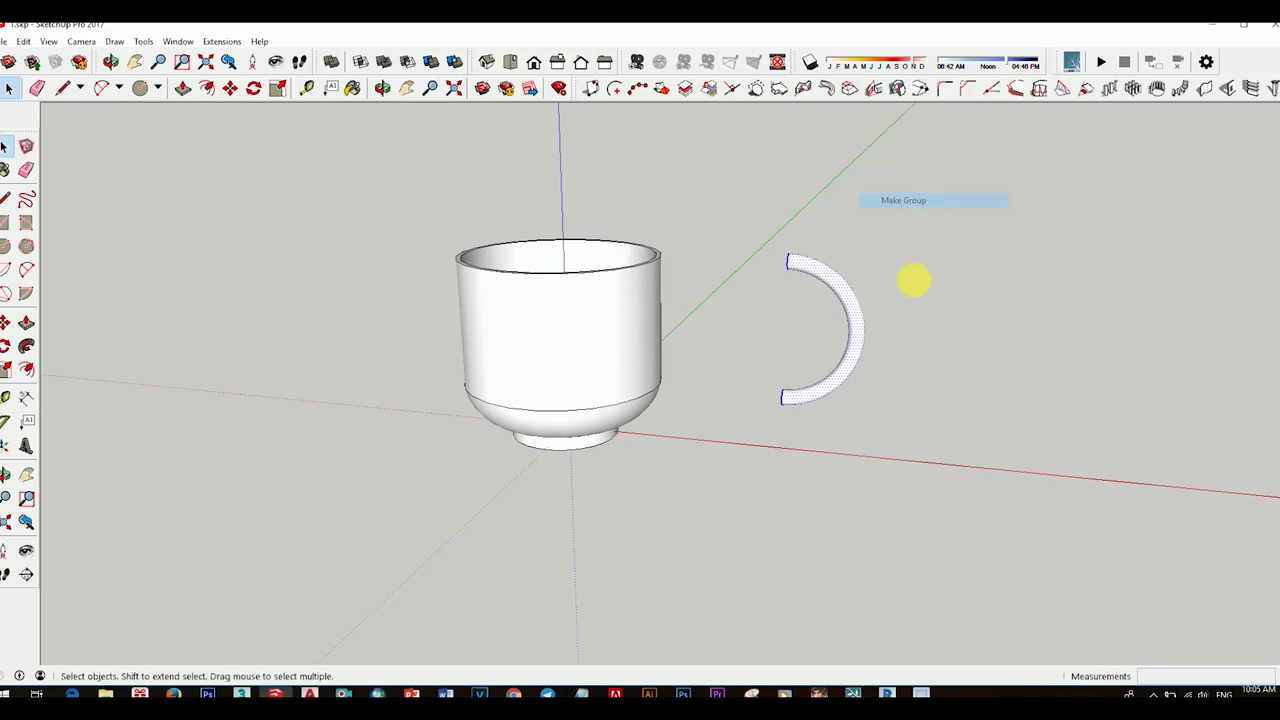
Move the handle group toward the cup's side and orbit to check its alignment
{"action": "key", "text": "m"}
{"action": "left_click", "coordinate": [780, 407]}
{"action": "scroll", "coordinate": [640, 394], "scroll_direction": "up", "scroll_amount": 2}
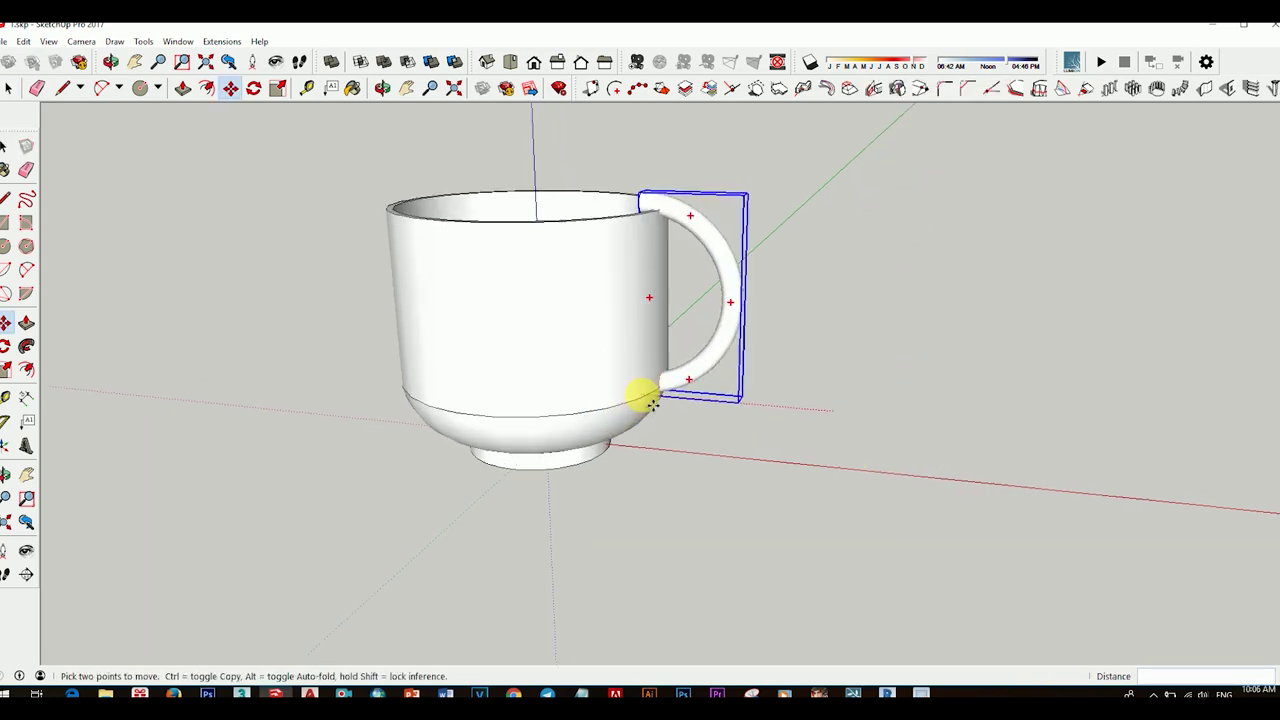
{"action": "scroll", "coordinate": [660, 385], "scroll_direction": "up", "scroll_amount": 3}
{"action": "left_click", "coordinate": [663, 383]}
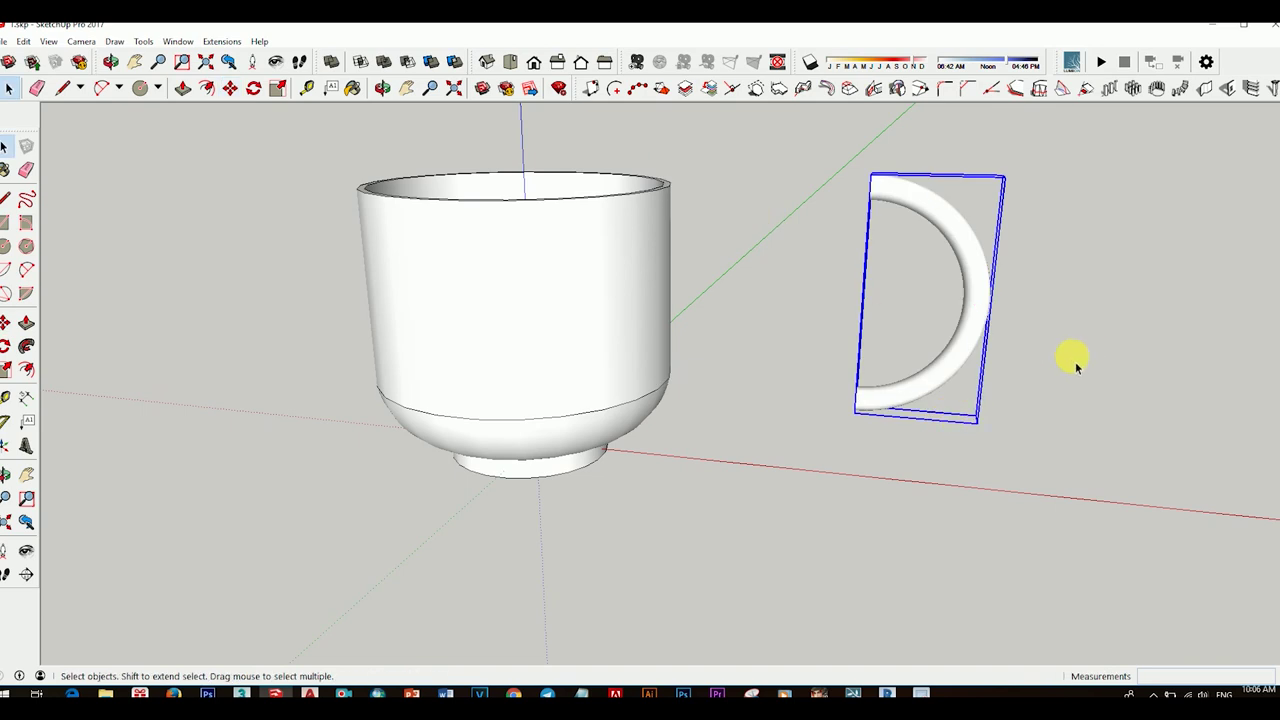
{"action": "key", "text": "t"}
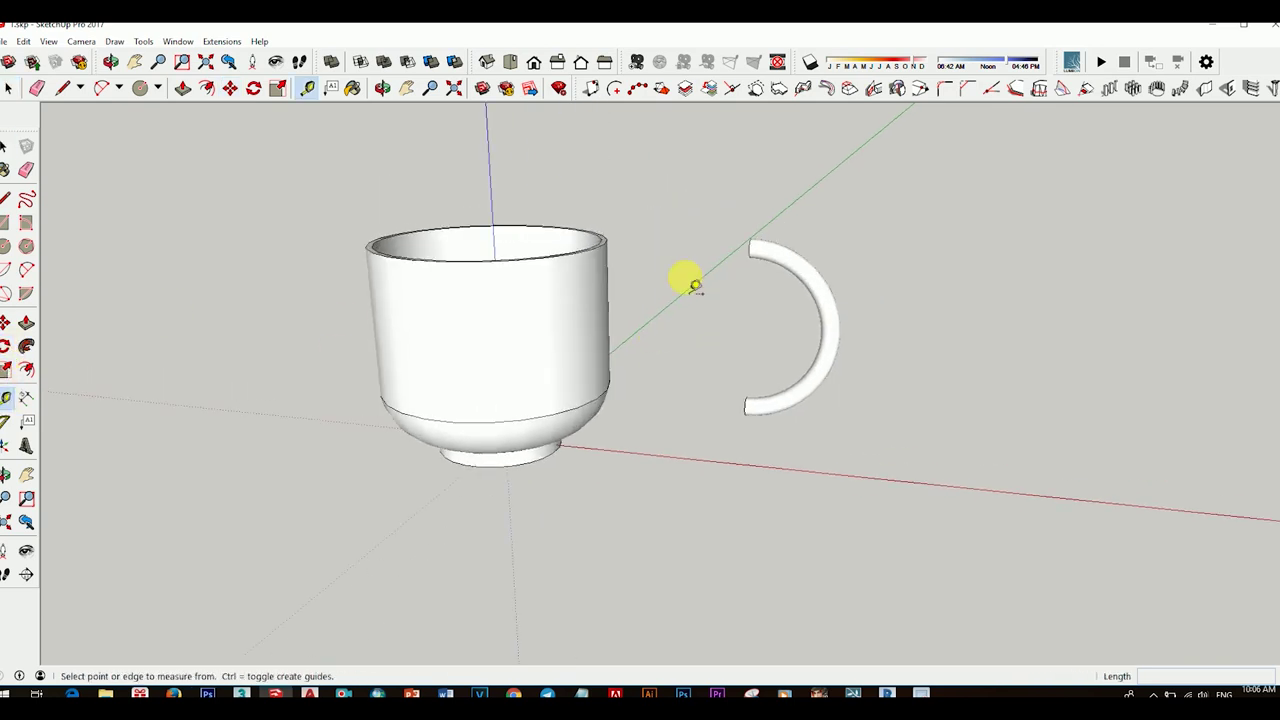
{"action": "scroll", "coordinate": [571, 394], "scroll_direction": "up", "scroll_amount": 2}
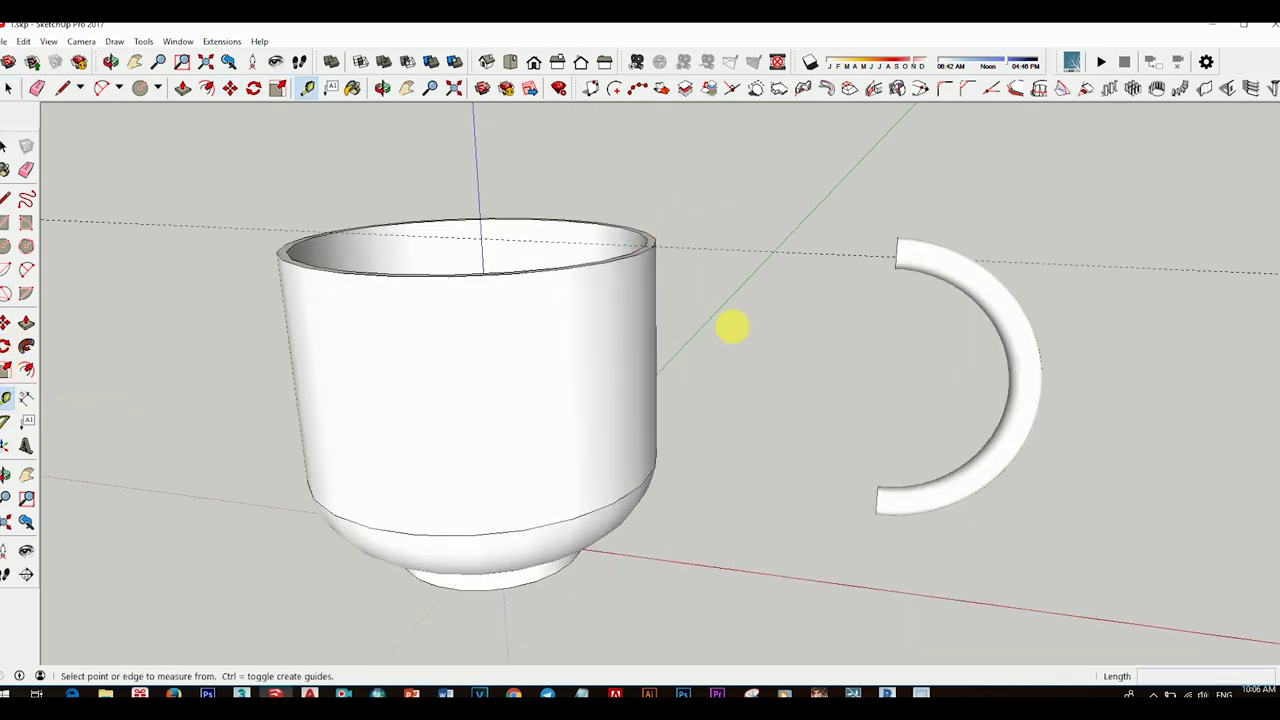
{"action": "key", "text": "space"}
{"action": "left_click", "coordinate": [805, 338]}
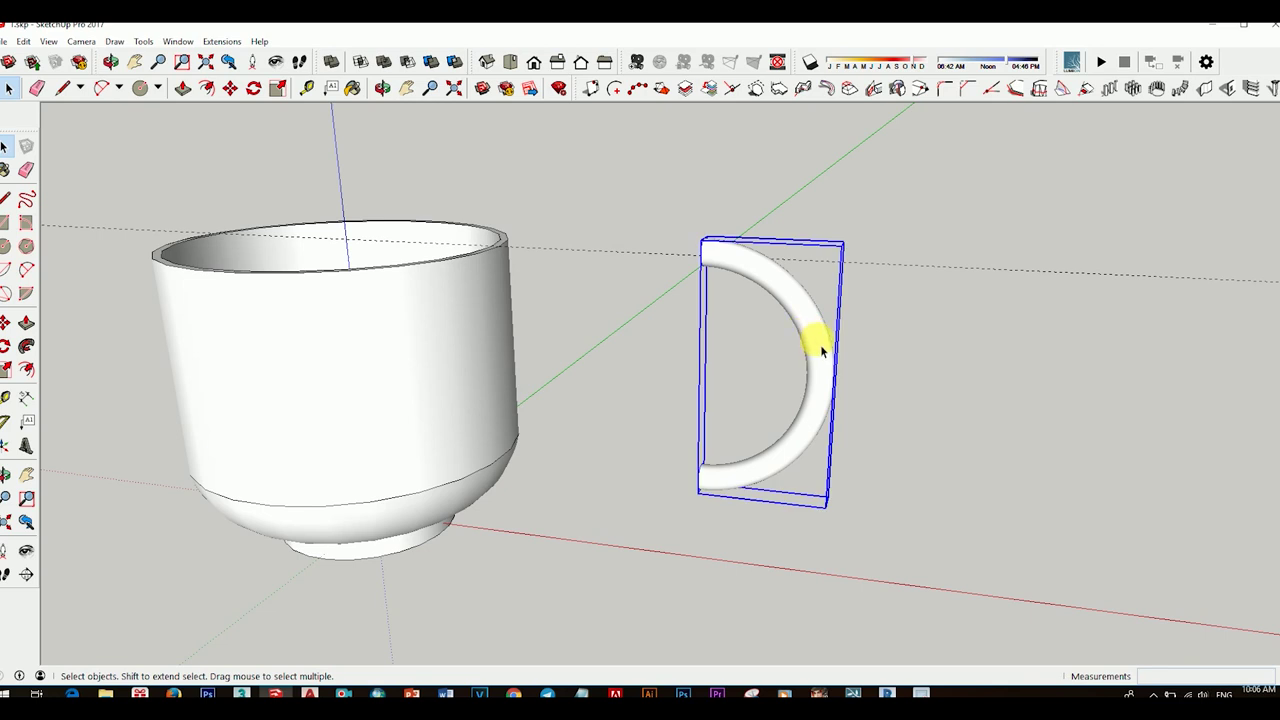
{"action": "key", "text": "m"}
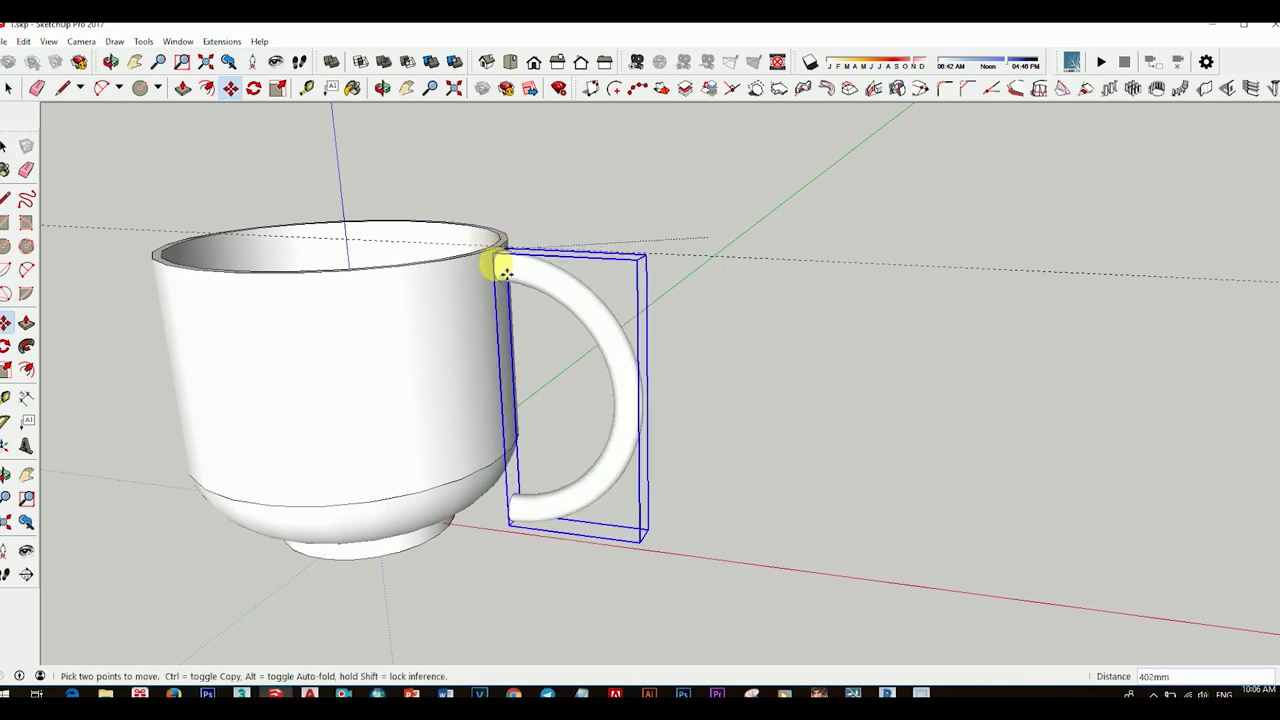
{"action": "scroll", "coordinate": [500, 260], "scroll_direction": "up", "scroll_amount": 3}
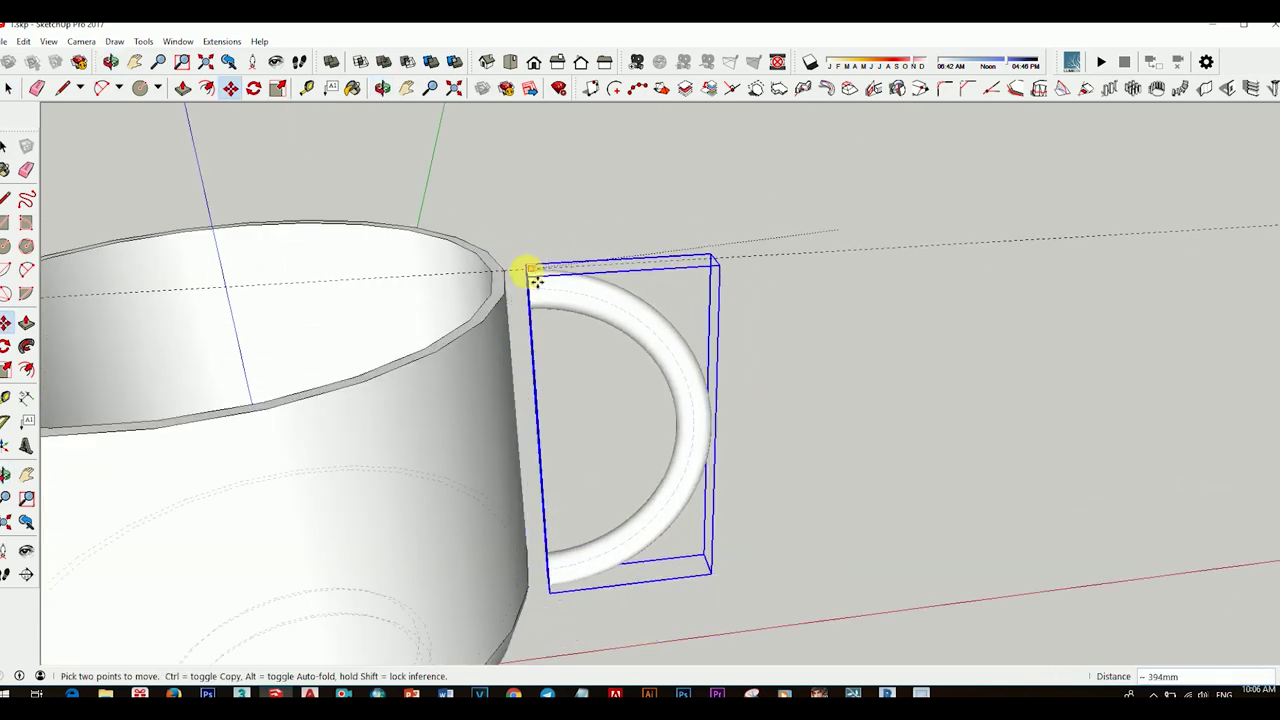
{"action": "middle_click_drag", "start_coordinate": [538, 302], "coordinate": [666, 342]}
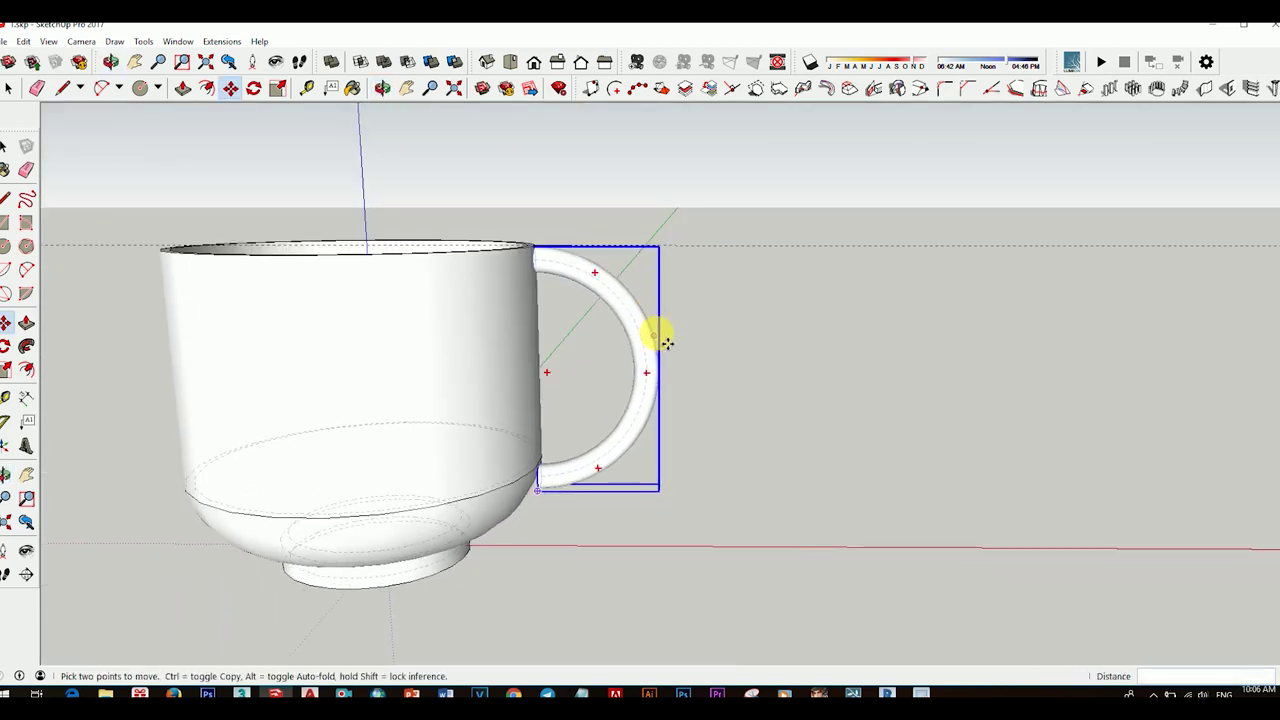
Shrink the handle slightly in height and place it against the cup's side
{"action": "key", "text": "s"}
{"action": "middle_click_drag", "start_coordinate": [666, 249], "coordinate": [640, 398]}
{"action": "left_click_drag", "start_coordinate": [596, 248], "coordinate": [596, 275]}
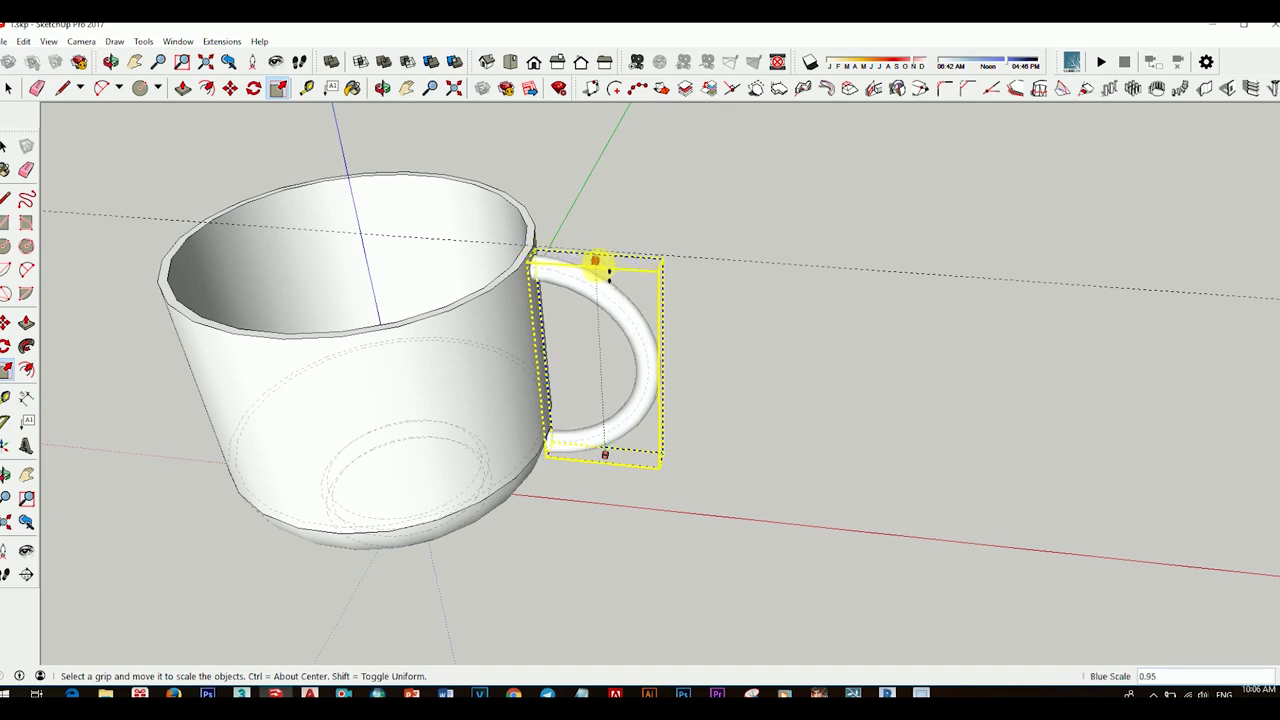
{"action": "mouse_move", "coordinate": [598, 275]}
{"action": "middle_mouse_down"}
{"action": "mouse_move", "coordinate": [777, 277]}
{"action": "mouse_move", "coordinate": [729, 289]}
{"action": "middle_mouse_up"}
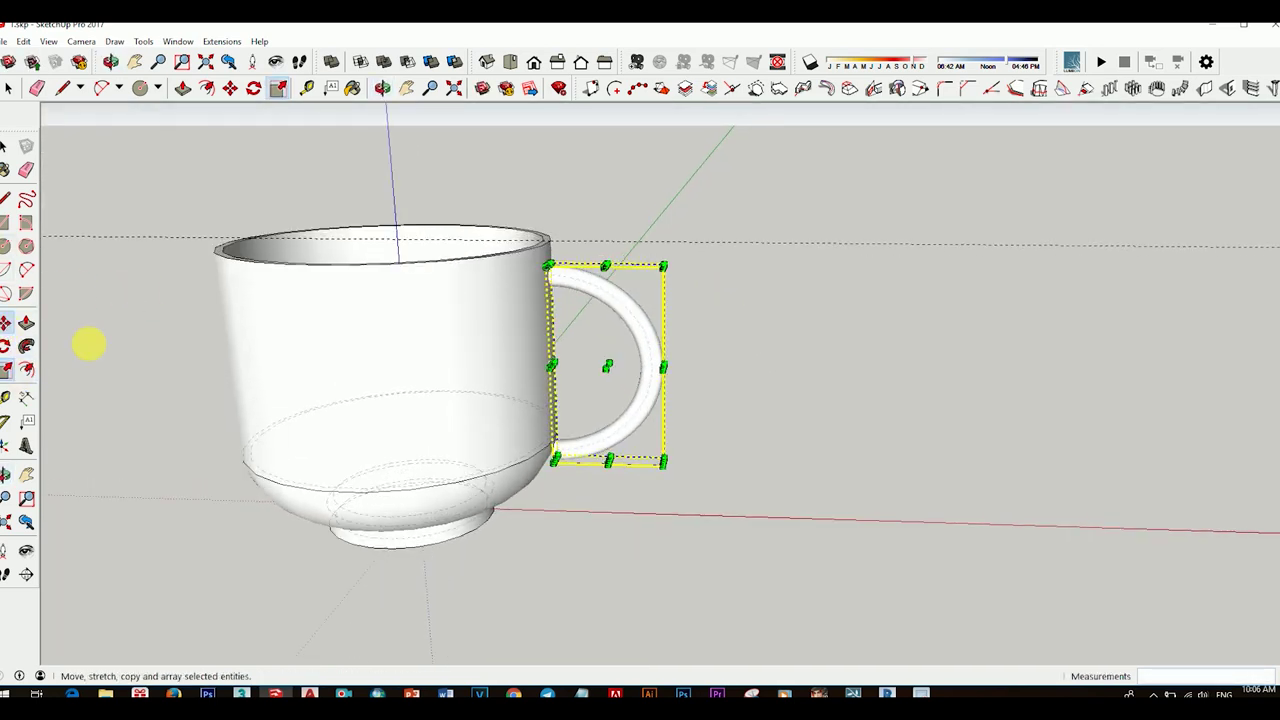
{"action": "key", "text": "m"}
{"action": "left_click", "coordinate": [546, 309]}
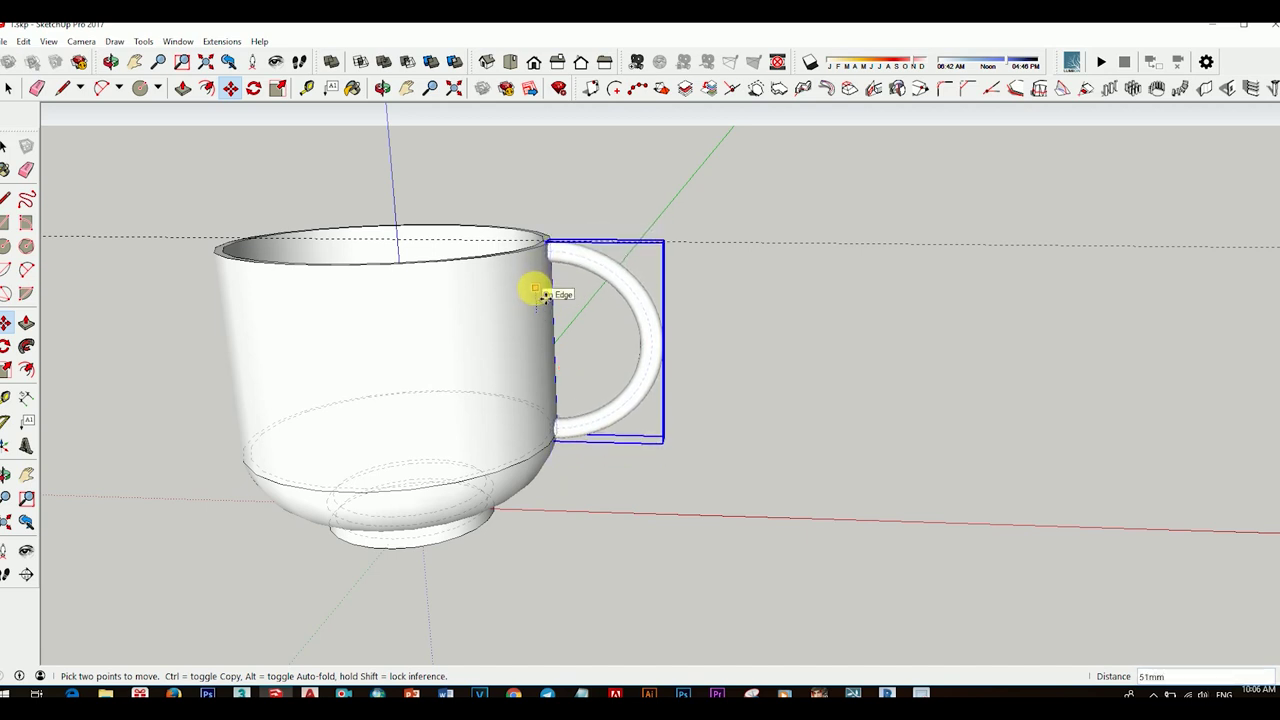
{"action": "left_click", "coordinate": [555, 297]}
{"action": "scroll", "coordinate": [630, 310], "scroll_direction": "up", "scroll_amount": 3}
{"action": "mouse_move", "coordinate": [591, 277]}
{"action": "middle_mouse_down"}
{"action": "mouse_move", "coordinate": [648, 313]}
{"action": "mouse_move", "coordinate": [451, 286]}
{"action": "mouse_move", "coordinate": [630, 341]}
{"action": "mouse_move", "coordinate": [617, 380]}
{"action": "mouse_move", "coordinate": [503, 334]}
{"action": "mouse_move", "coordinate": [604, 463]}
{"action": "mouse_move", "coordinate": [631, 365]}
{"action": "middle_mouse_up"}
{"action": "scroll", "coordinate": [605, 370], "scroll_direction": "down", "scroll_amount": 3}
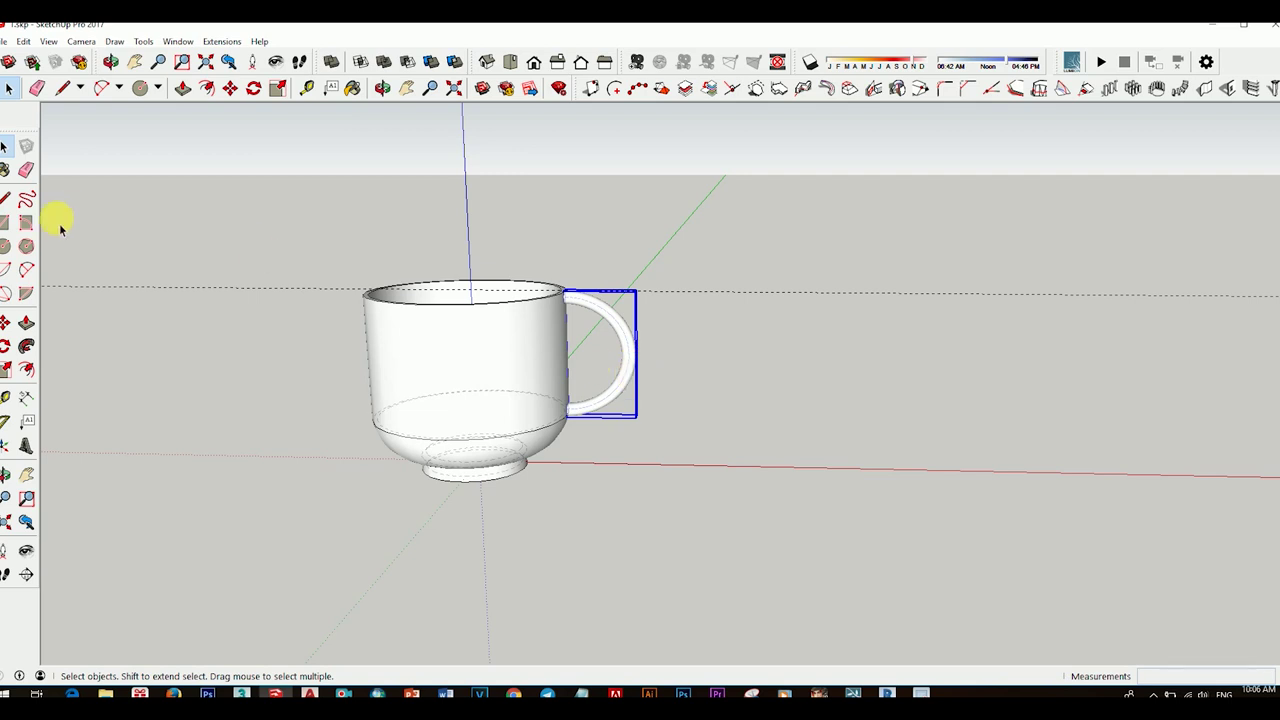
Shrink the handle again from its top and nudge it up so its ends meet the rim
{"action": "left_click", "coordinate": [5, 370]}
{"action": "scroll", "coordinate": [640, 330], "scroll_direction": "up", "scroll_amount": 3}
{"action": "scroll", "coordinate": [470, 320], "scroll_direction": "up", "scroll_amount": 2}
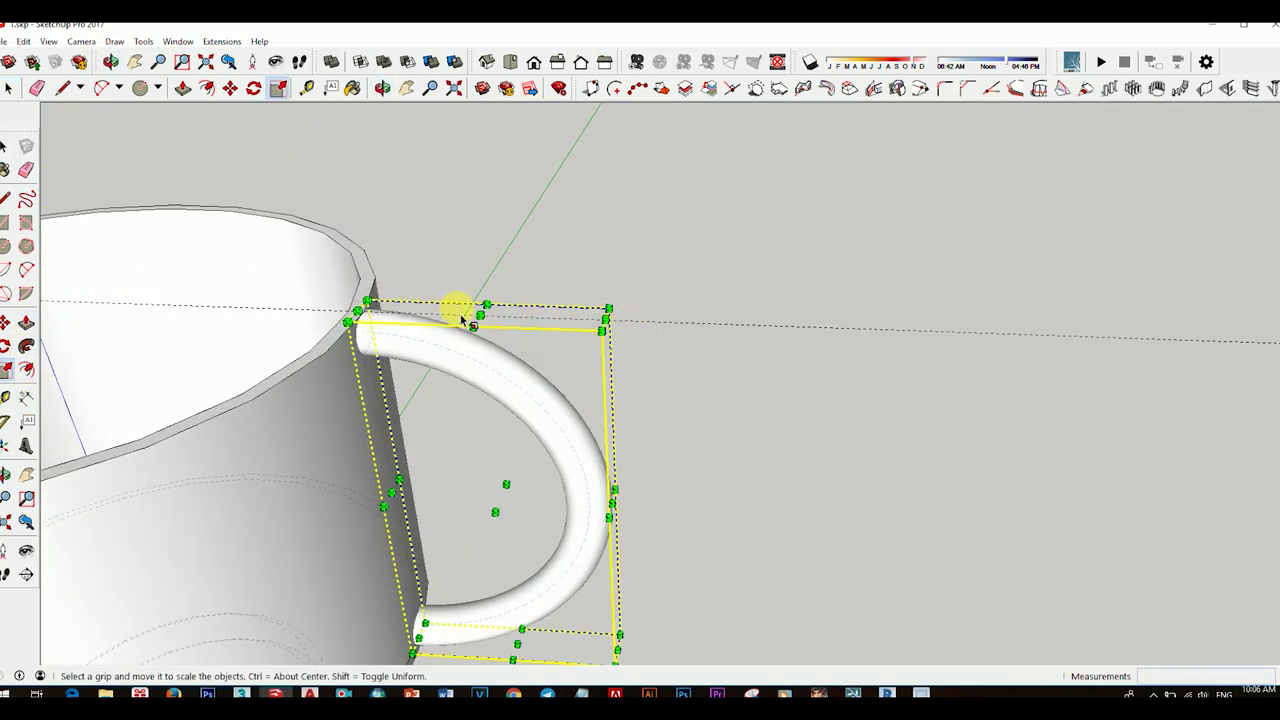
{"action": "left_click_drag", "start_coordinate": [480, 312], "coordinate": [480, 323]}
{"action": "mouse_move", "coordinate": [480, 323]}
{"action": "middle_mouse_down"}
{"action": "mouse_move", "coordinate": [608, 443]}
{"action": "mouse_move", "coordinate": [638, 318]}
{"action": "middle_mouse_up"}
{"action": "left_click", "coordinate": [230, 88]}
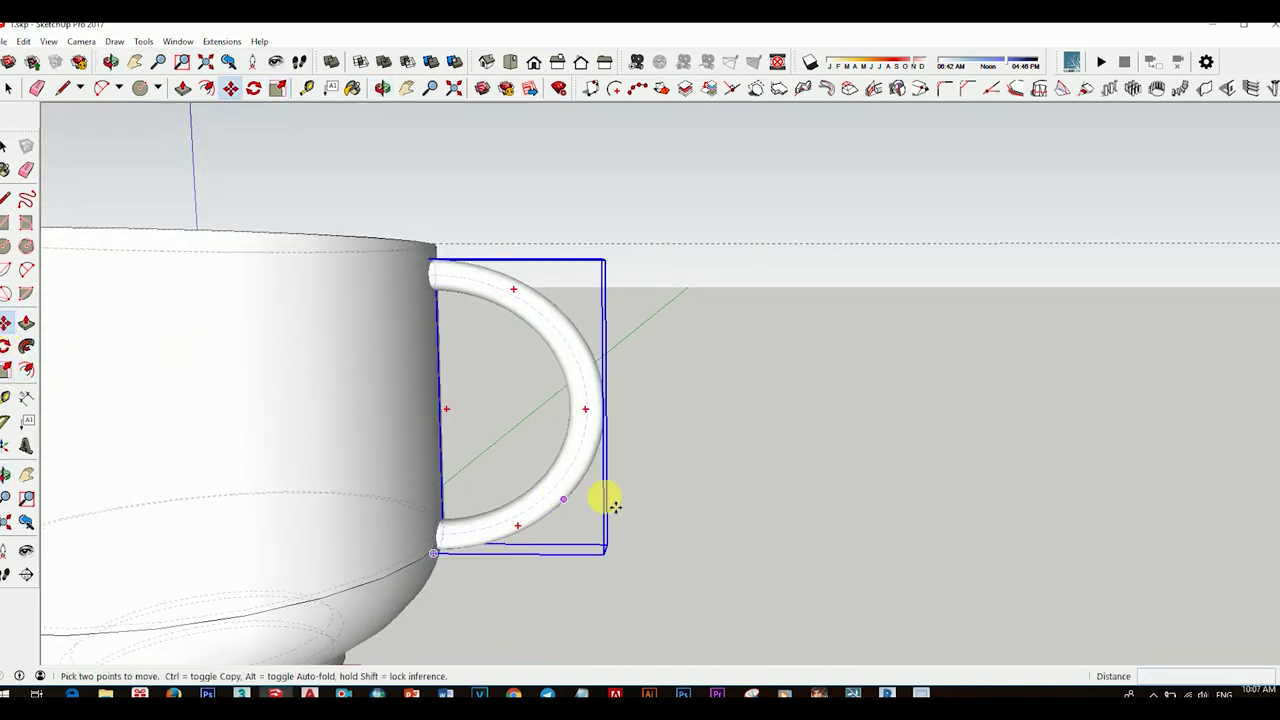
{"action": "left_click", "coordinate": [378, 480]}
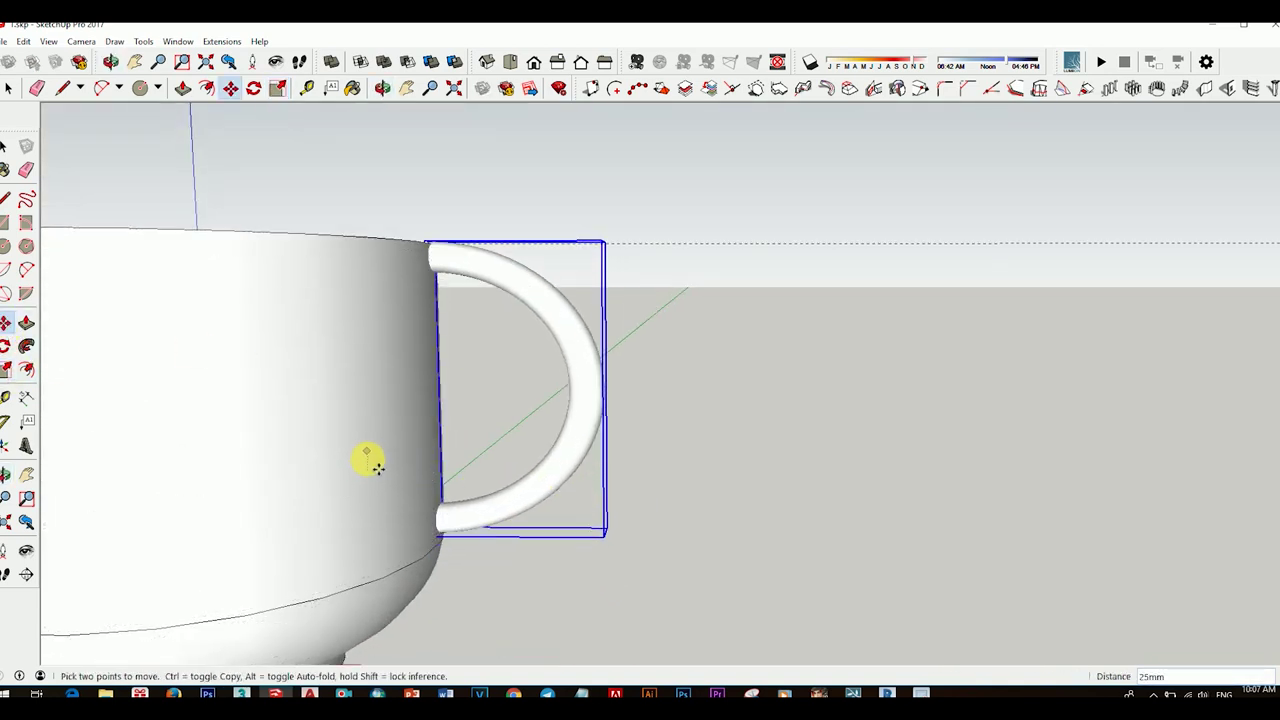
{"action": "key", "text": "space"}
{"action": "scroll", "coordinate": [557, 425], "scroll_direction": "down", "scroll_amount": 3}
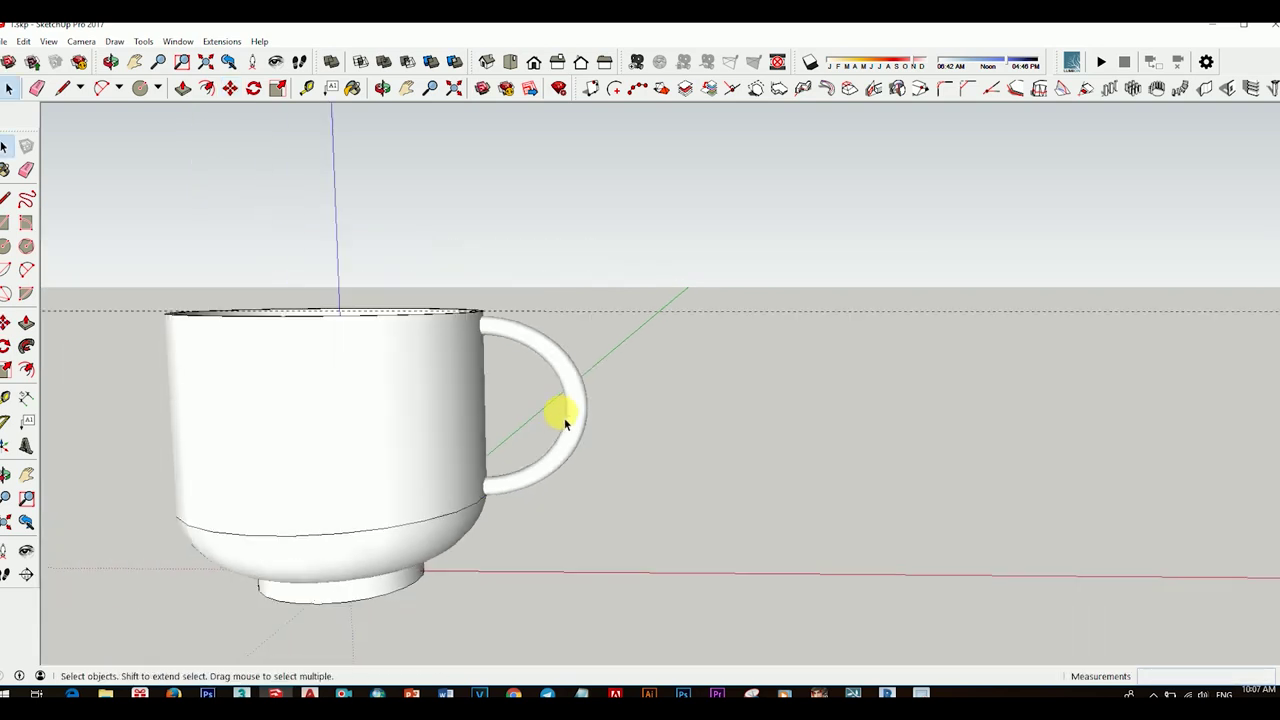
{"action": "scroll", "coordinate": [480, 430], "scroll_direction": "down", "scroll_amount": 3}
{"action": "mouse_move", "coordinate": [400, 449]}
{"action": "middle_mouse_down", "text": "shift"}
{"action": "mouse_move", "coordinate": [656, 461]}
{"action": "mouse_move", "coordinate": [757, 428]}
{"action": "mouse_move", "coordinate": [652, 470]}
{"action": "middle_mouse_up", "text": "shift"}
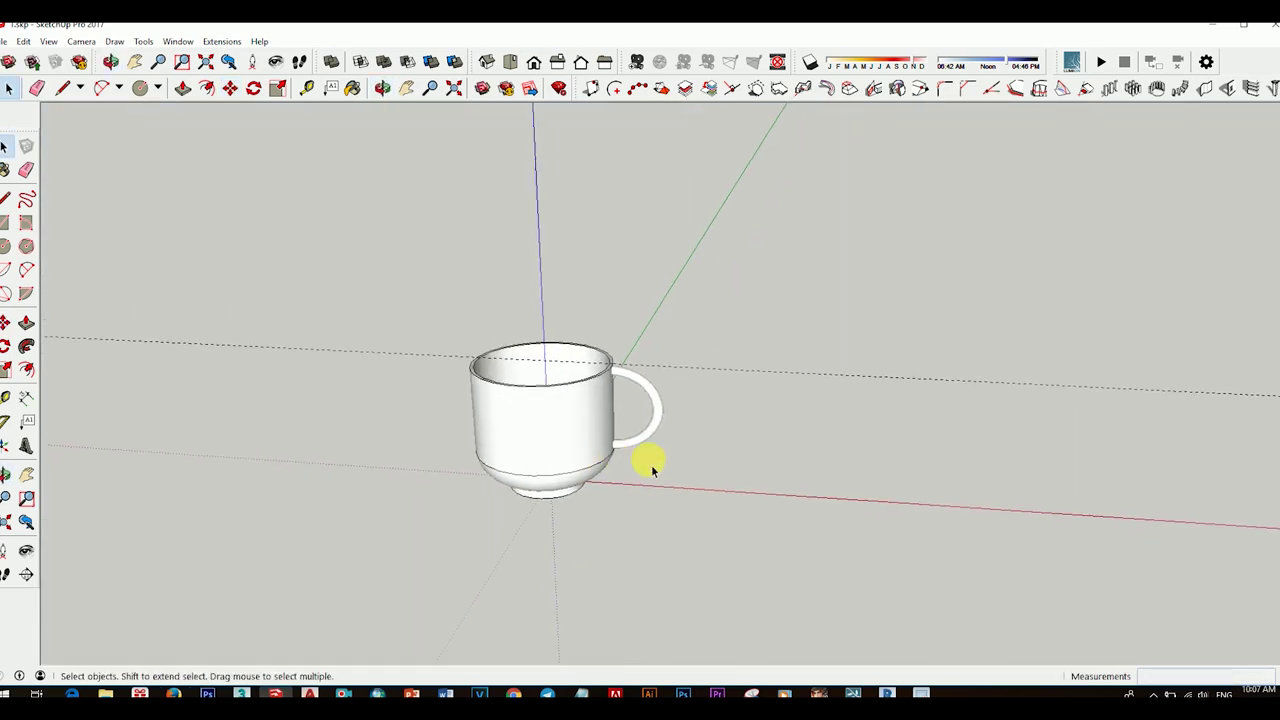
{"action": "left_click", "coordinate": [27, 173]}
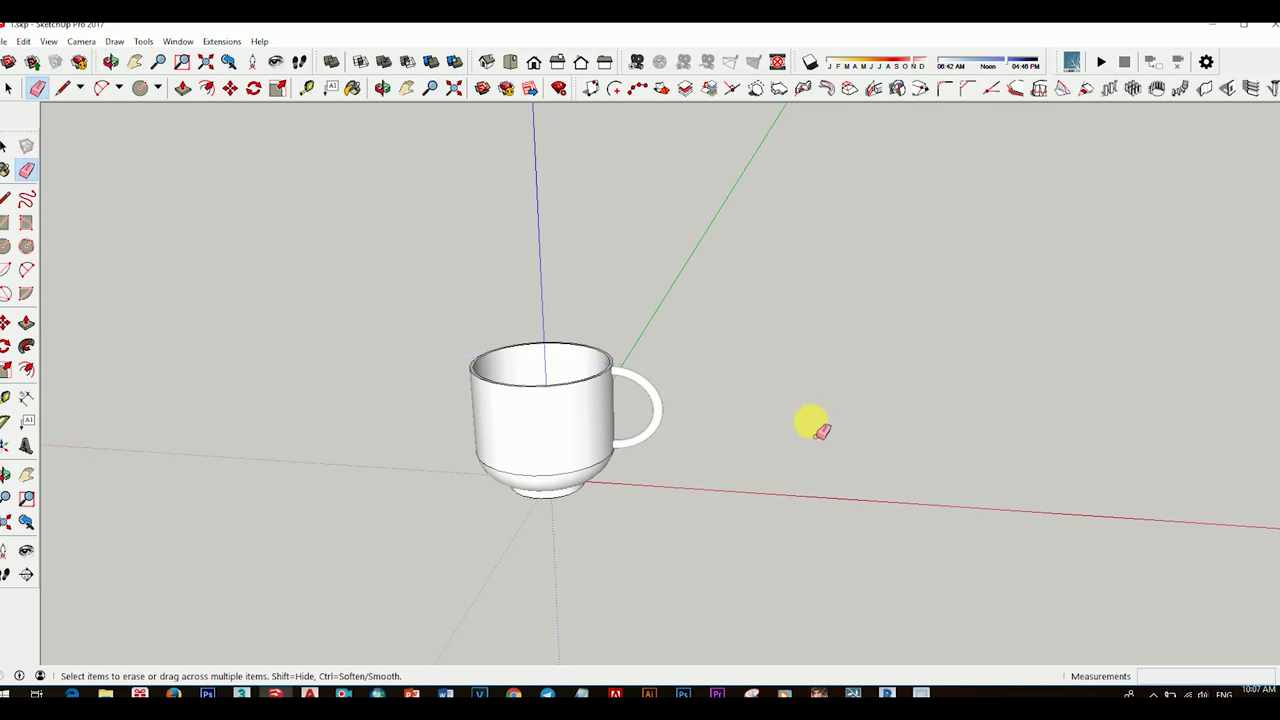
Select the whole cup with its handle and move it slightly to the right
{"action": "key", "text": "space"}
{"action": "mouse_move", "coordinate": [818, 430]}
{"action": "middle_mouse_down"}
{"action": "mouse_move", "coordinate": [657, 491]}
{"action": "mouse_move", "coordinate": [543, 437]}
{"action": "middle_mouse_up"}
{"action": "left_click_drag", "start_coordinate": [750, 536], "coordinate": [731, 531]}
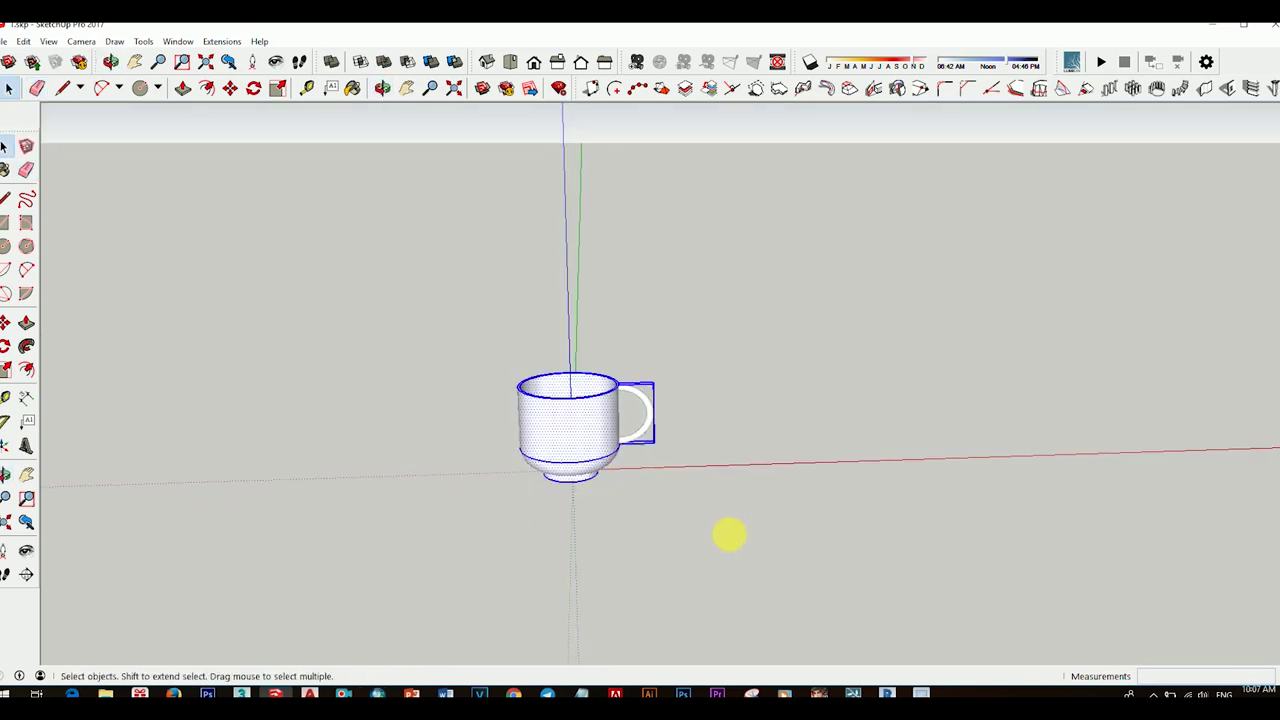
{"action": "key", "text": "m"}
{"action": "left_click", "coordinate": [674, 523]}
{"action": "left_click", "coordinate": [808, 514]}
{"action": "key", "text": "space"}
{"action": "left_click", "coordinate": [901, 380]}
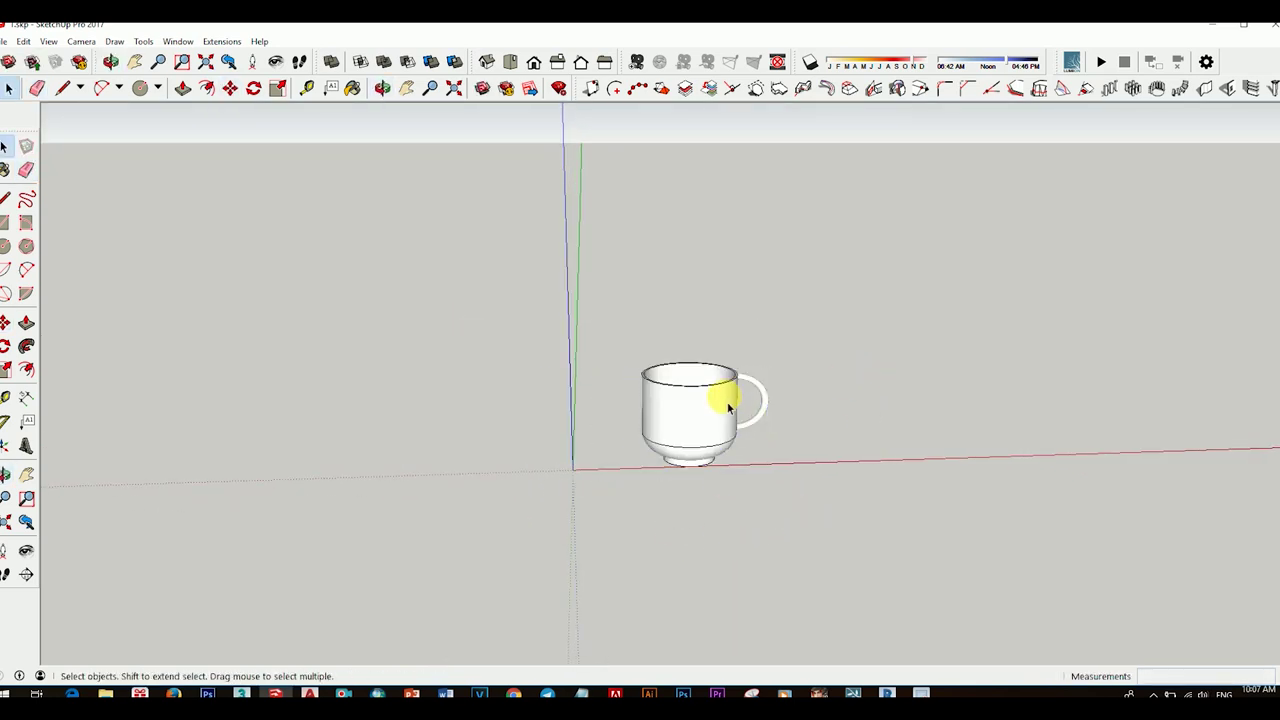
Orbit to a front side view of the cup and bring up the File menu
{"action": "middle_click_drag", "start_coordinate": [723, 391], "coordinate": [743, 443]}
{"action": "scroll", "coordinate": [743, 443], "scroll_direction": "up", "scroll_amount": 2}
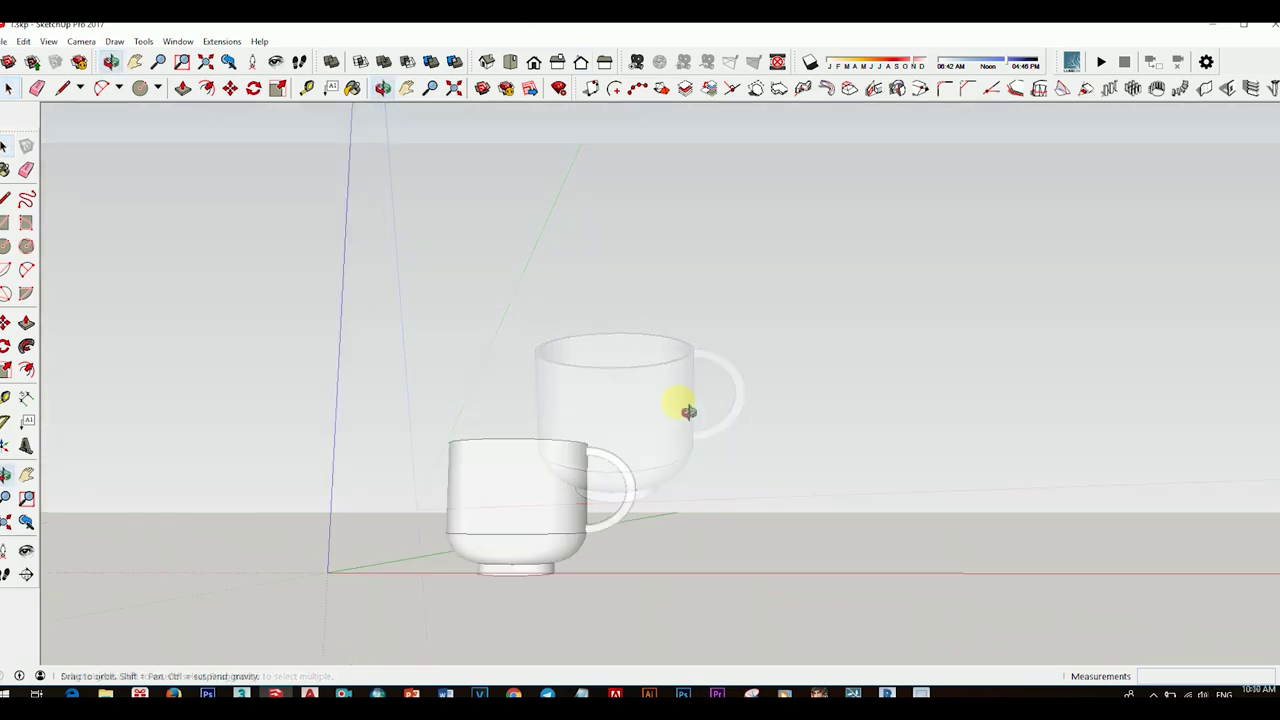
{"action": "left_click_drag", "start_coordinate": [862, 498], "coordinate": [677, 423]}
{"action": "key", "text": "space"}
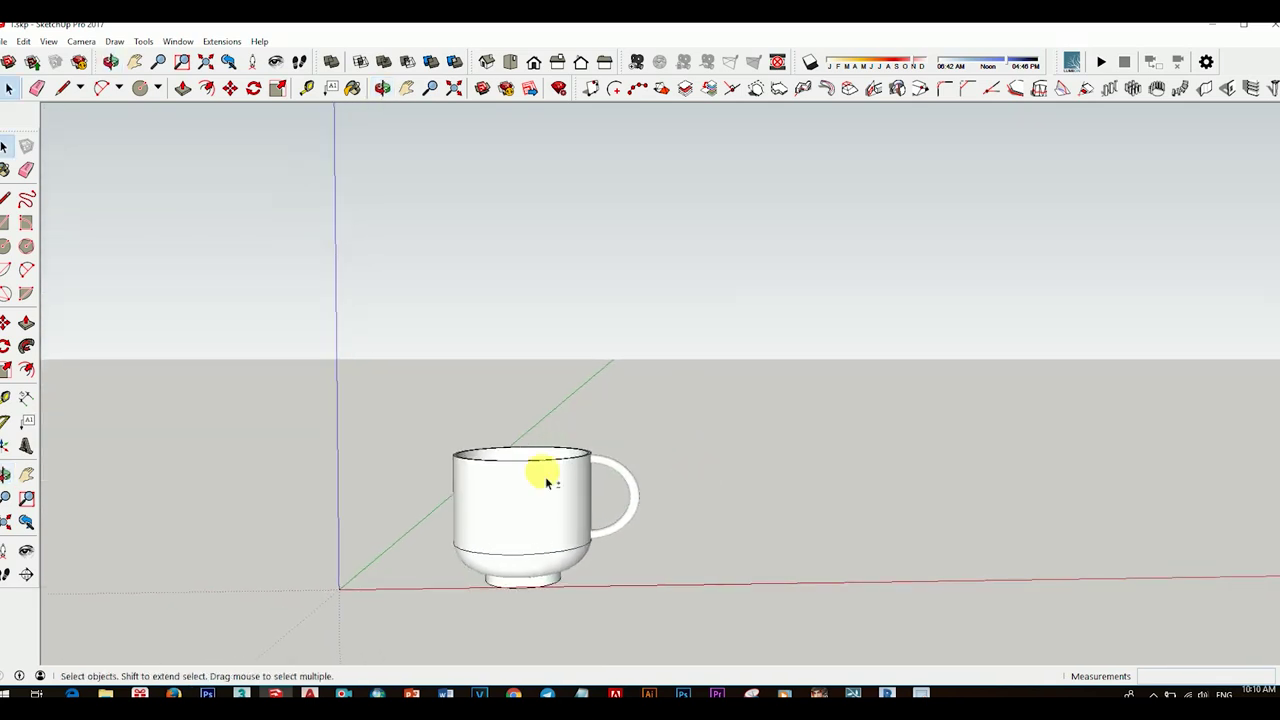
{"action": "middle_click_drag", "start_coordinate": [540, 474], "coordinate": [611, 463]}
{"action": "left_click", "coordinate": [21, 41]}
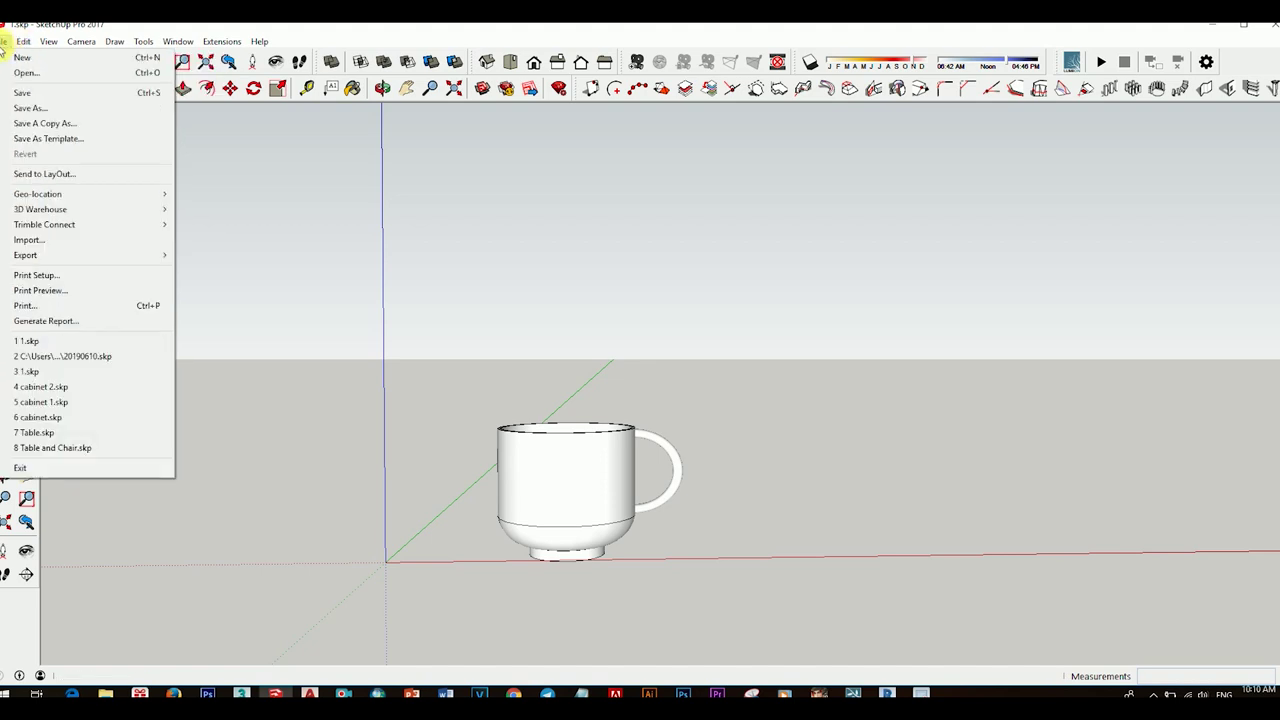
Import 1.jpg as a texture and place it with two corners on the cup's front
{"action": "left_click", "coordinate": [34, 242]}
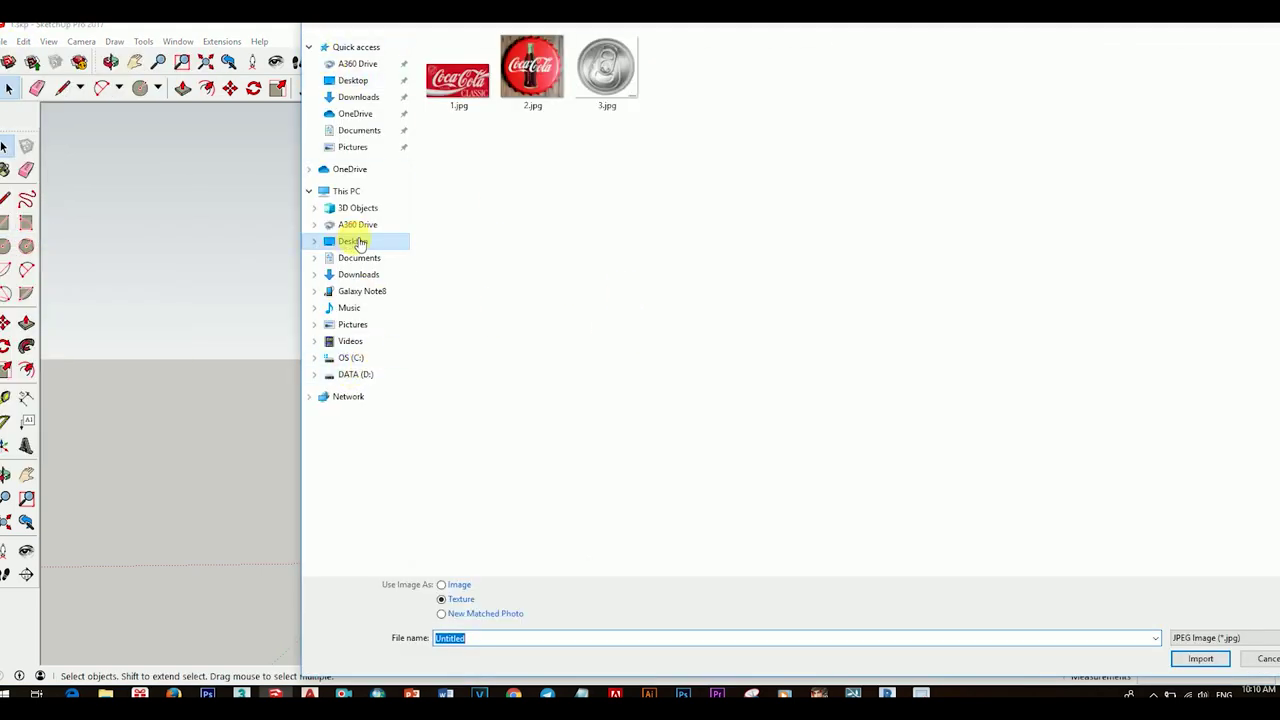
{"action": "double_click", "coordinate": [630, 88]}
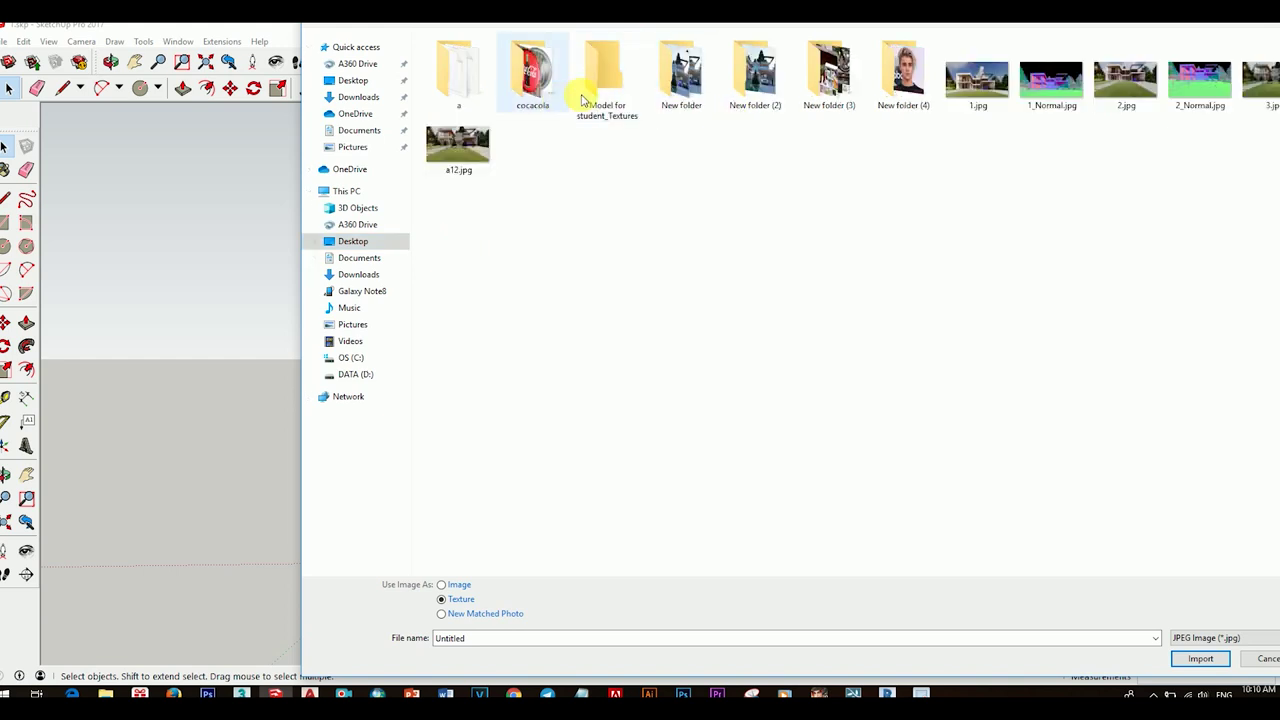
{"action": "double_click", "coordinate": [905, 85]}
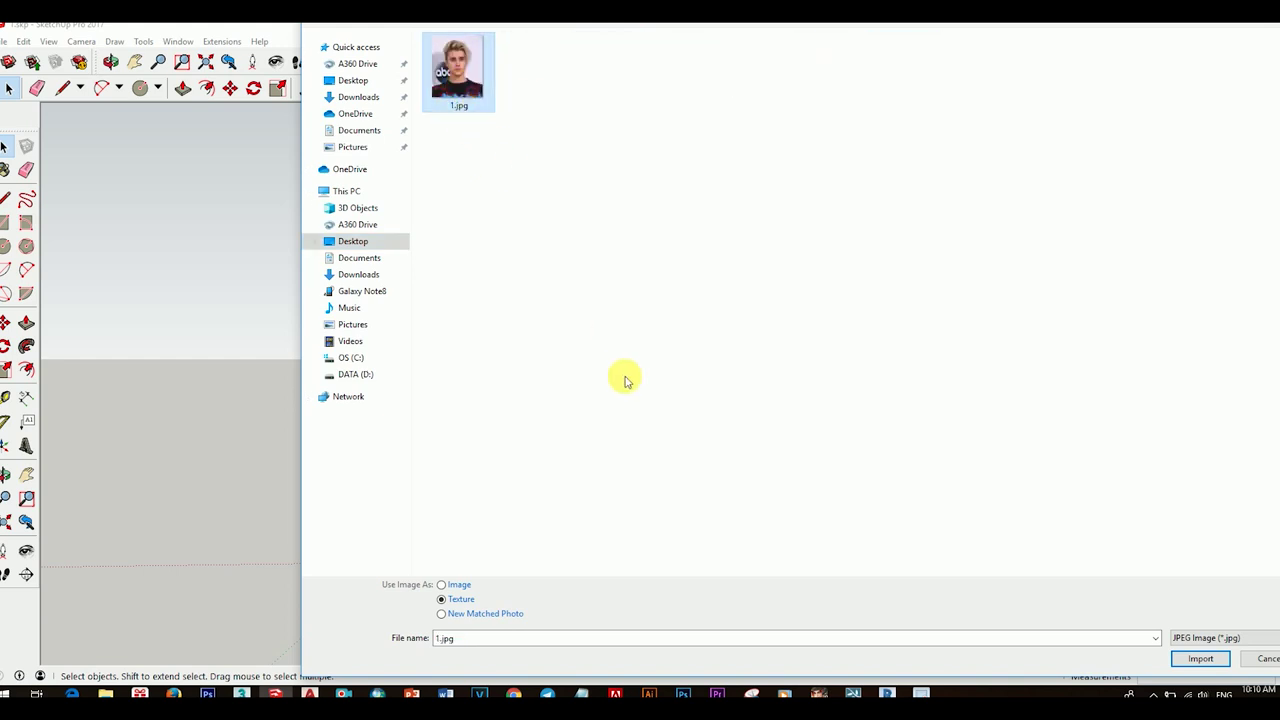
{"action": "left_click", "coordinate": [1201, 659]}
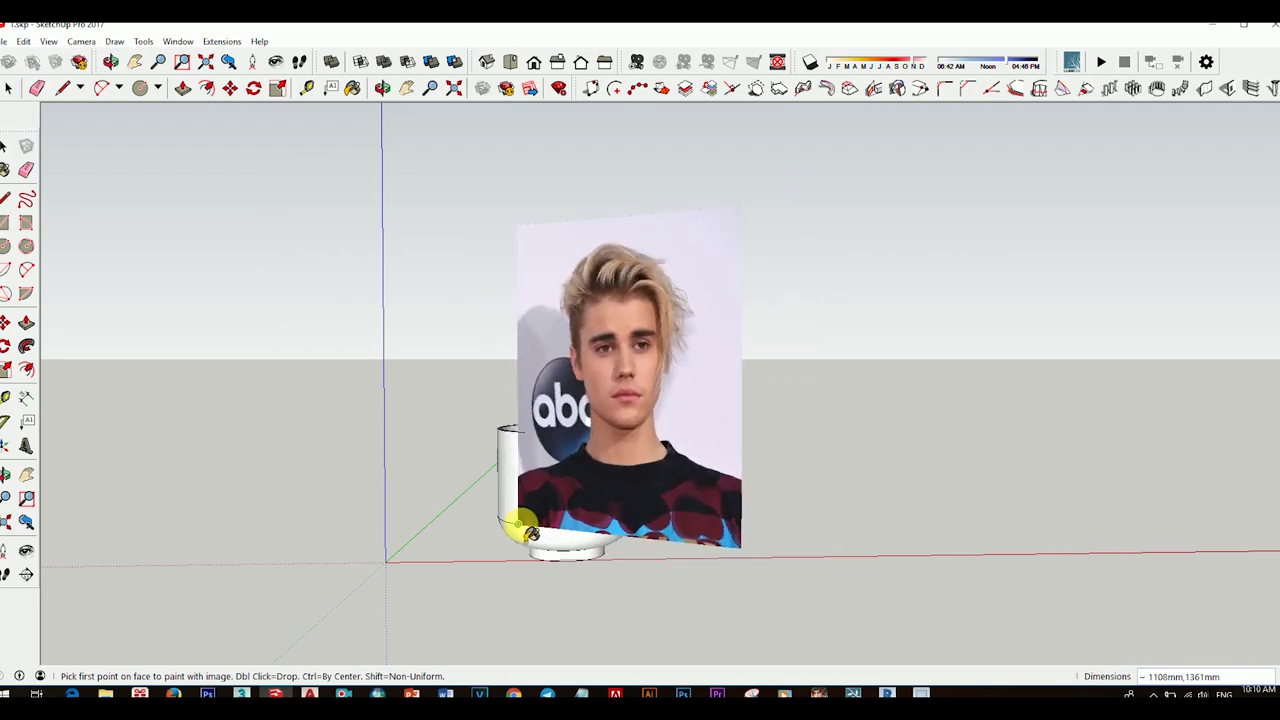
{"action": "left_click", "coordinate": [528, 533]}
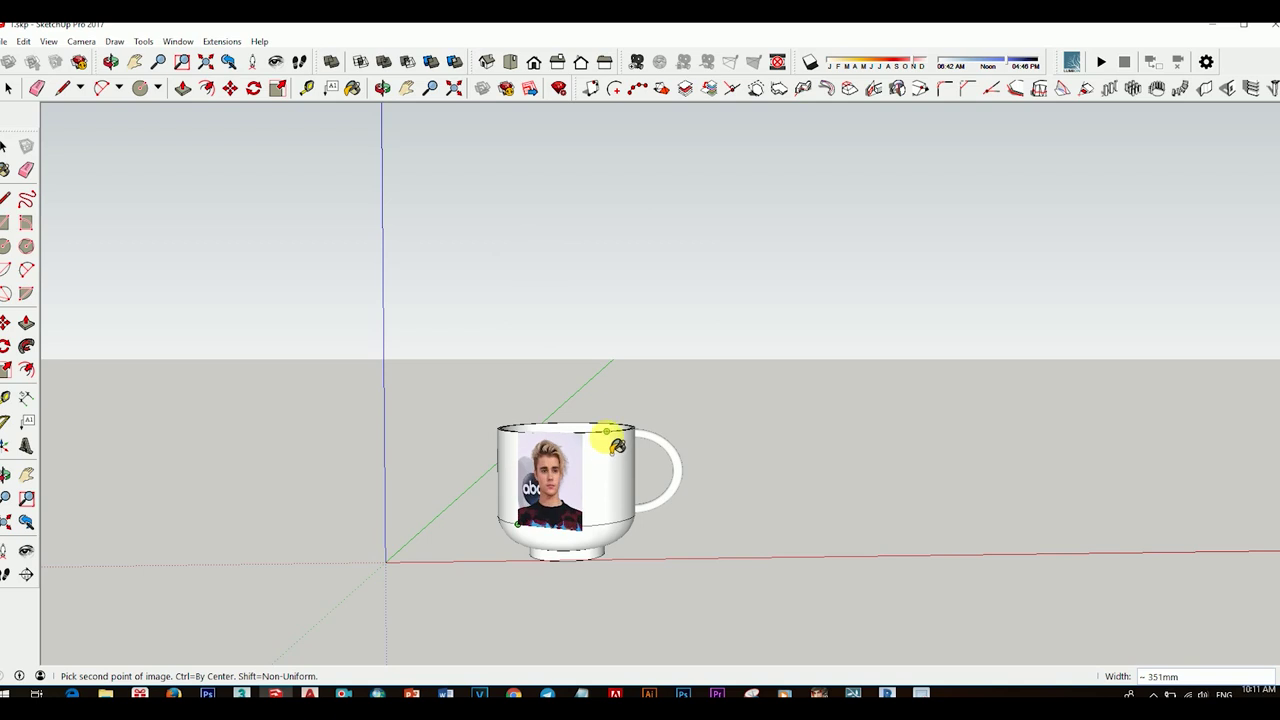
{"action": "left_click", "coordinate": [590, 502]}
{"action": "mouse_move", "coordinate": [590, 502]}
{"action": "middle_mouse_down"}
{"action": "mouse_move", "coordinate": [531, 497]}
{"action": "mouse_move", "coordinate": [863, 634]}
{"action": "mouse_move", "coordinate": [643, 503]}
{"action": "mouse_move", "coordinate": [605, 574]}
{"action": "middle_mouse_up"}
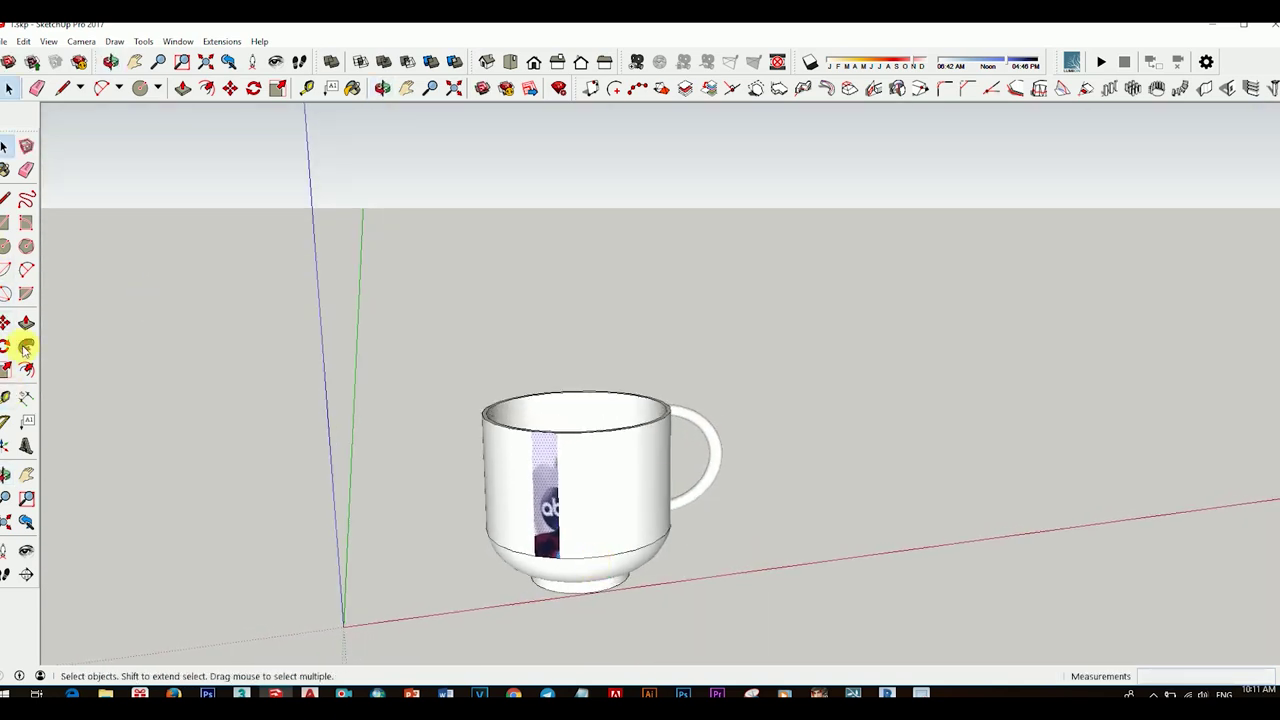
Paint the cup body with the 1.jpg photo material from the In Model materials list
{"action": "left_click", "coordinate": [5, 170]}
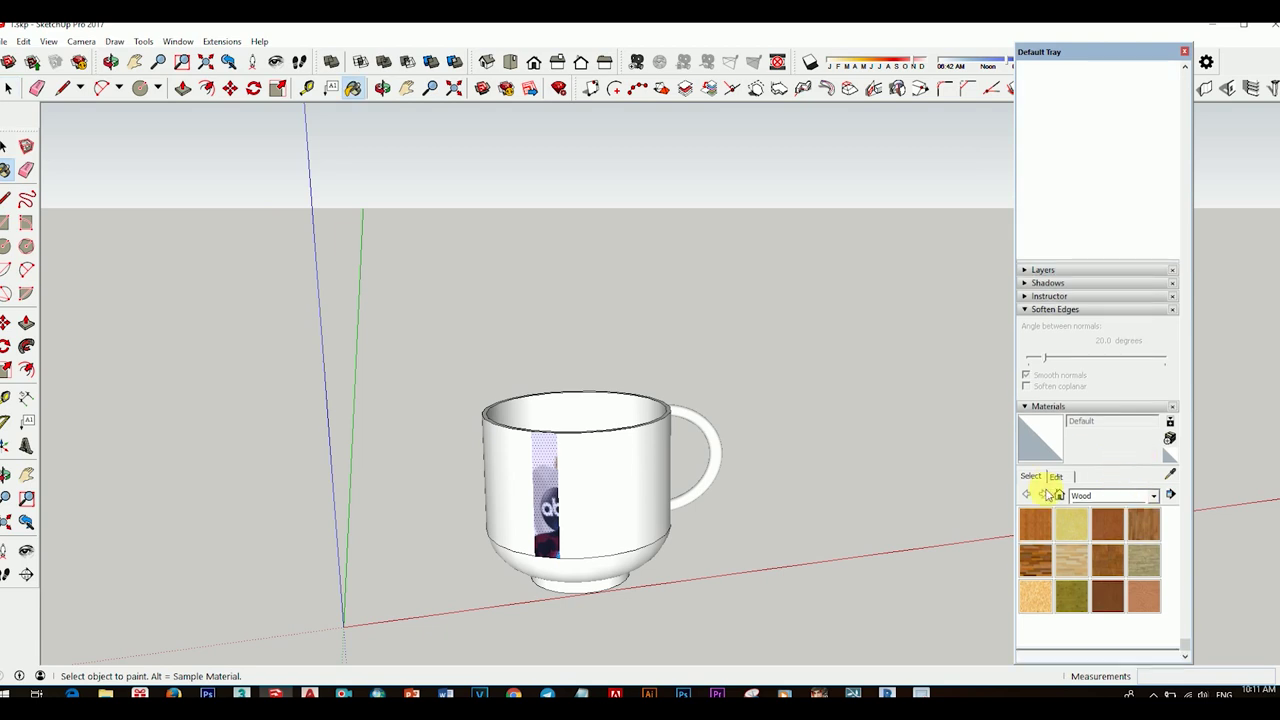
{"action": "left_click", "coordinate": [1155, 497]}
{"action": "left_click", "coordinate": [1120, 503]}
{"action": "left_click", "coordinate": [1153, 496]}
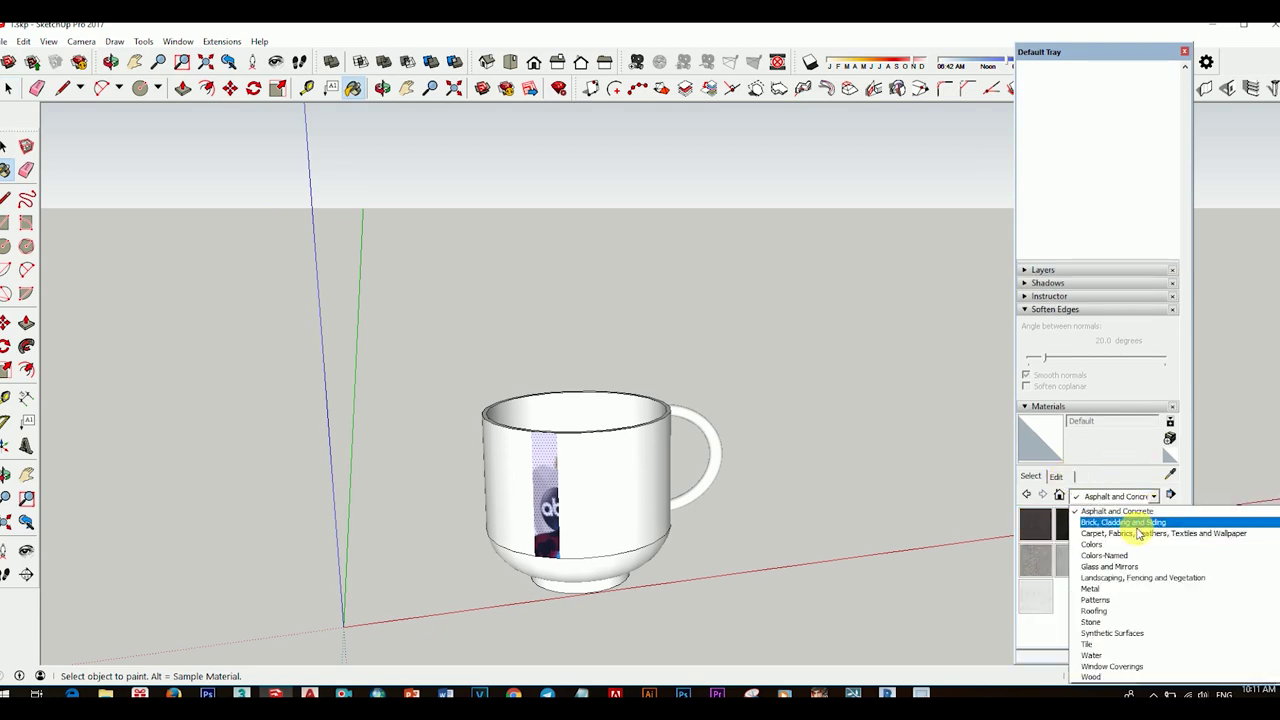
{"action": "scroll", "coordinate": [1140, 533], "scroll_direction": "up", "scroll_amount": 3}
{"action": "left_click", "coordinate": [1140, 517]}
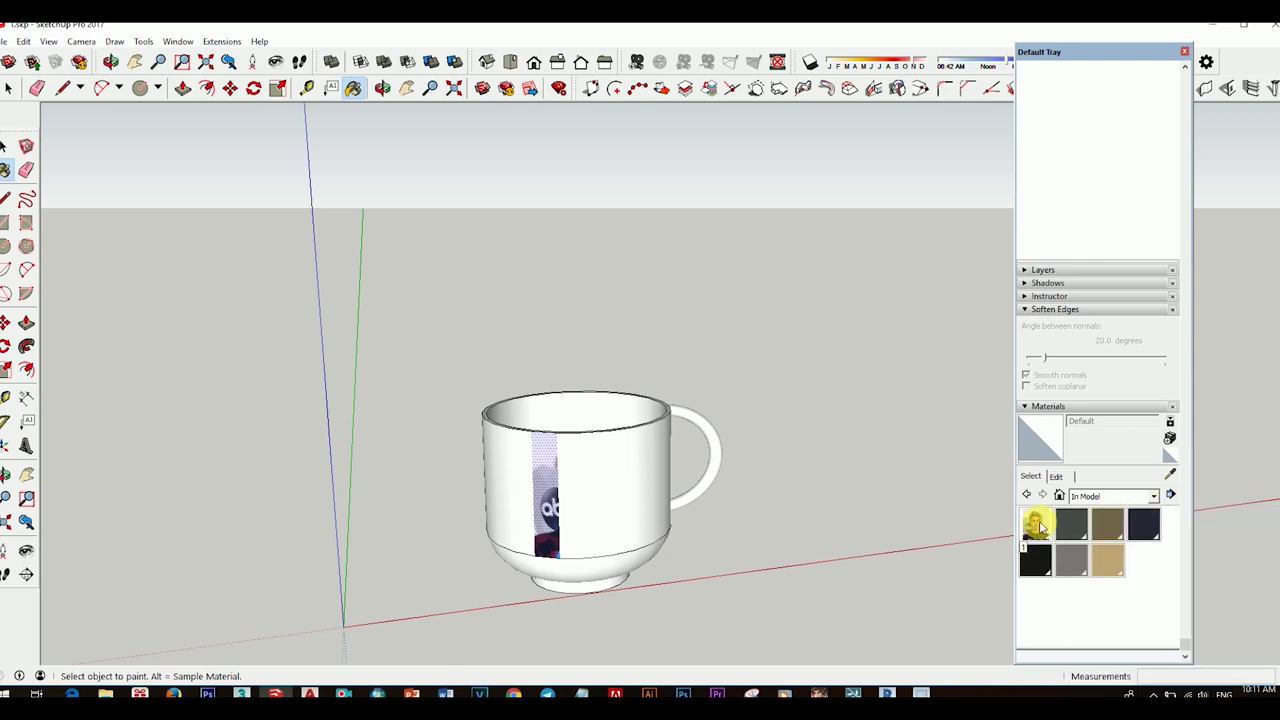
{"action": "left_click", "coordinate": [627, 510]}
{"action": "mouse_move", "coordinate": [608, 514]}
{"action": "middle_mouse_down"}
{"action": "mouse_move", "coordinate": [620, 449]}
{"action": "mouse_move", "coordinate": [571, 457]}
{"action": "mouse_move", "coordinate": [580, 466]}
{"action": "middle_mouse_up"}
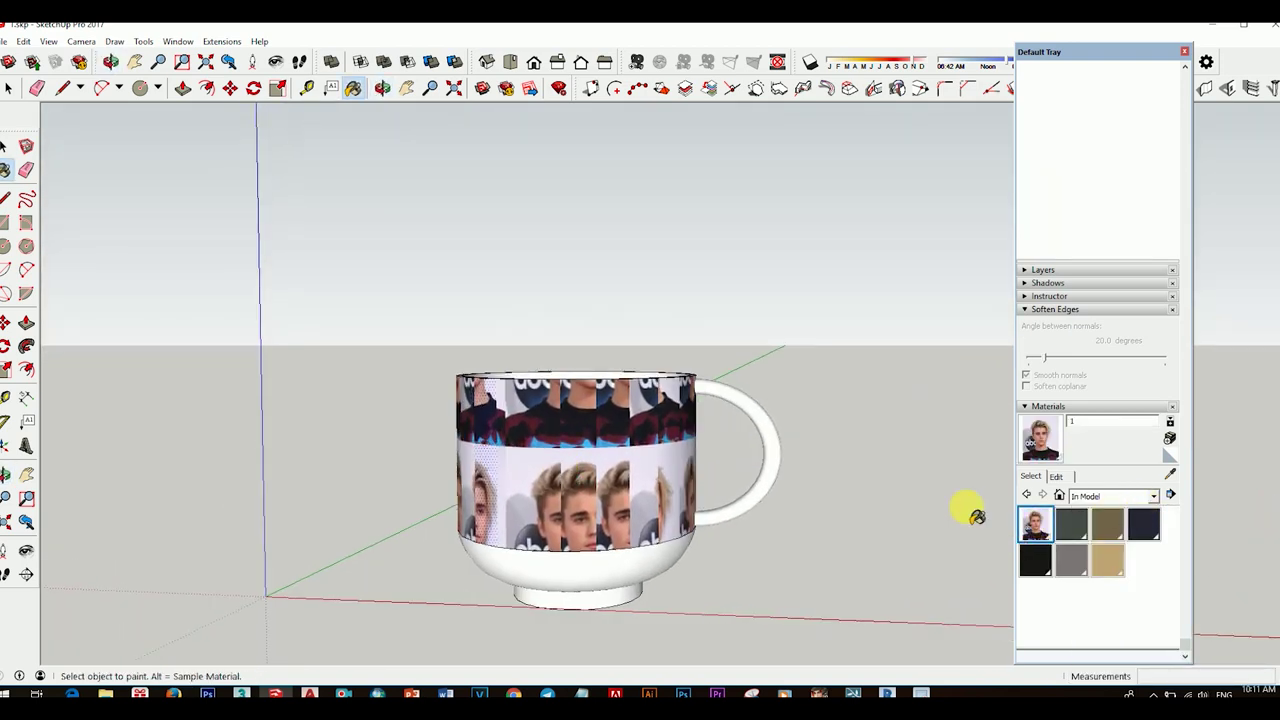
Try texture widths of 500 mm and 5000 mm in the material editor, then undo them
{"action": "left_click", "coordinate": [1060, 477]}
{"action": "scroll", "coordinate": [1104, 566], "scroll_direction": "down", "scroll_amount": 1}
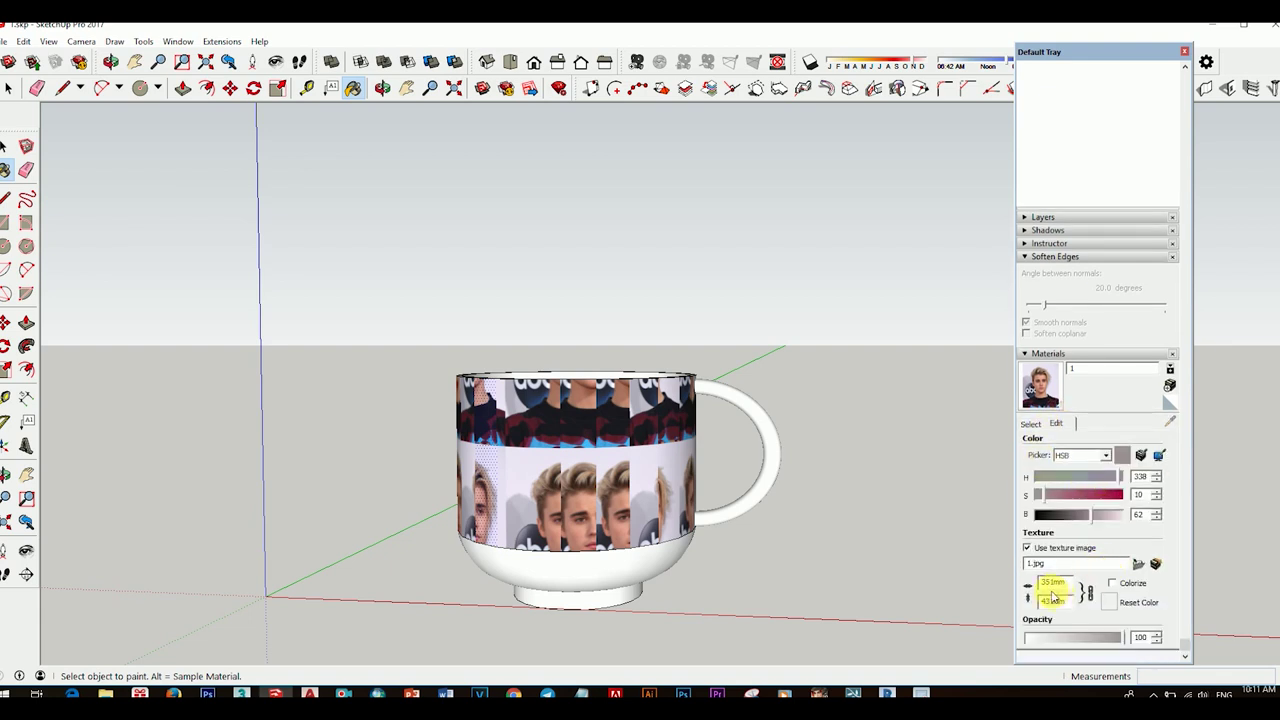
{"action": "type", "text": "5"}
{"action": "key", "text": "Return"}
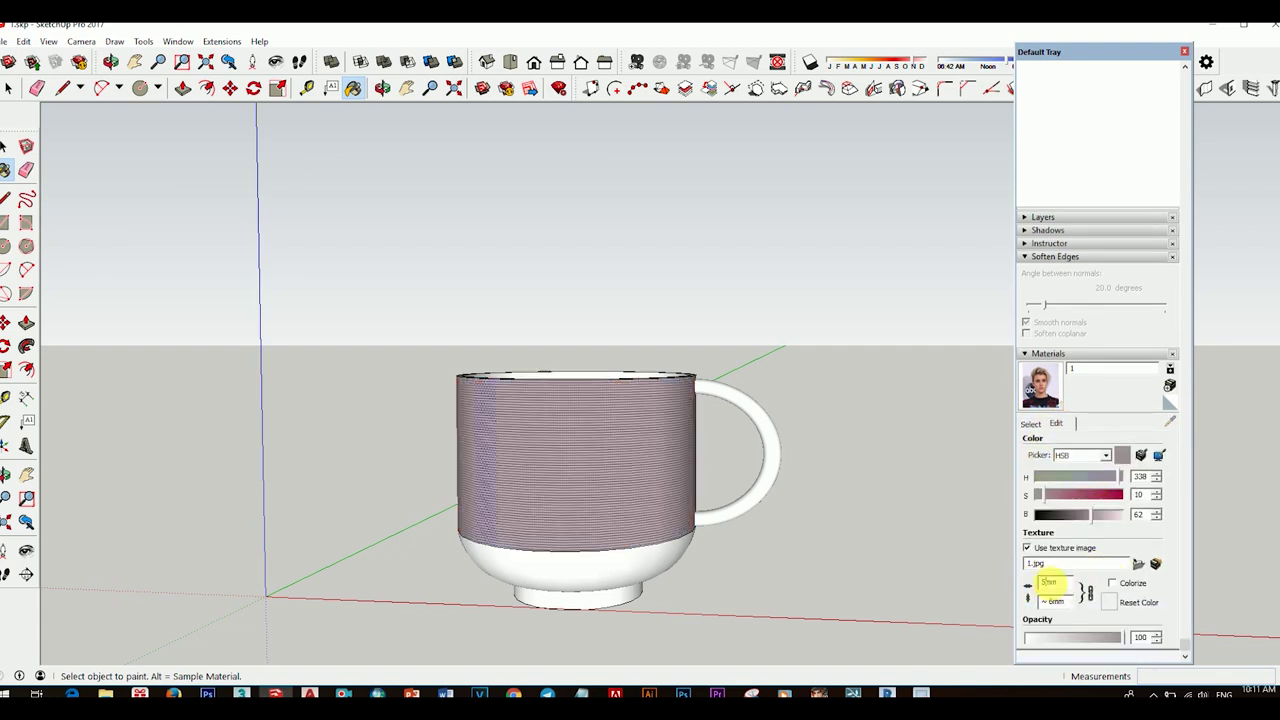
{"action": "type", "text": "0"}
{"action": "key", "text": "Return"}
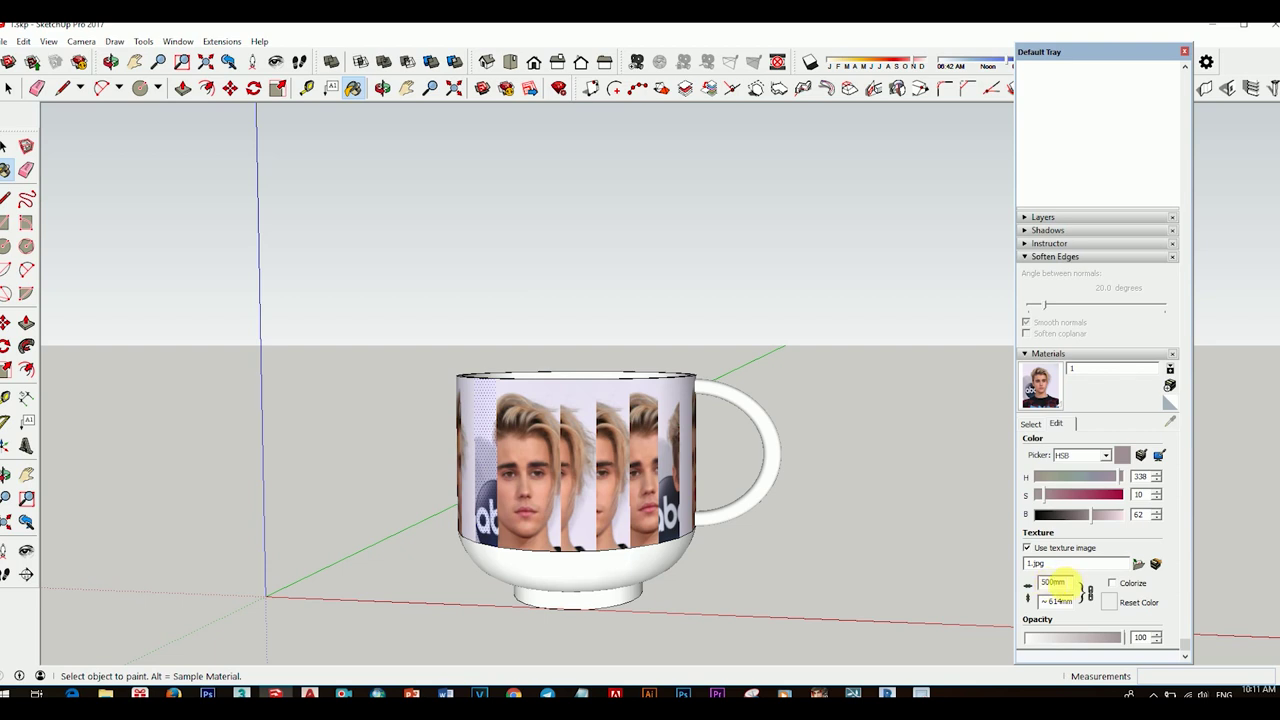
{"action": "type", "text": "0"}
{"action": "key", "text": "Return"}
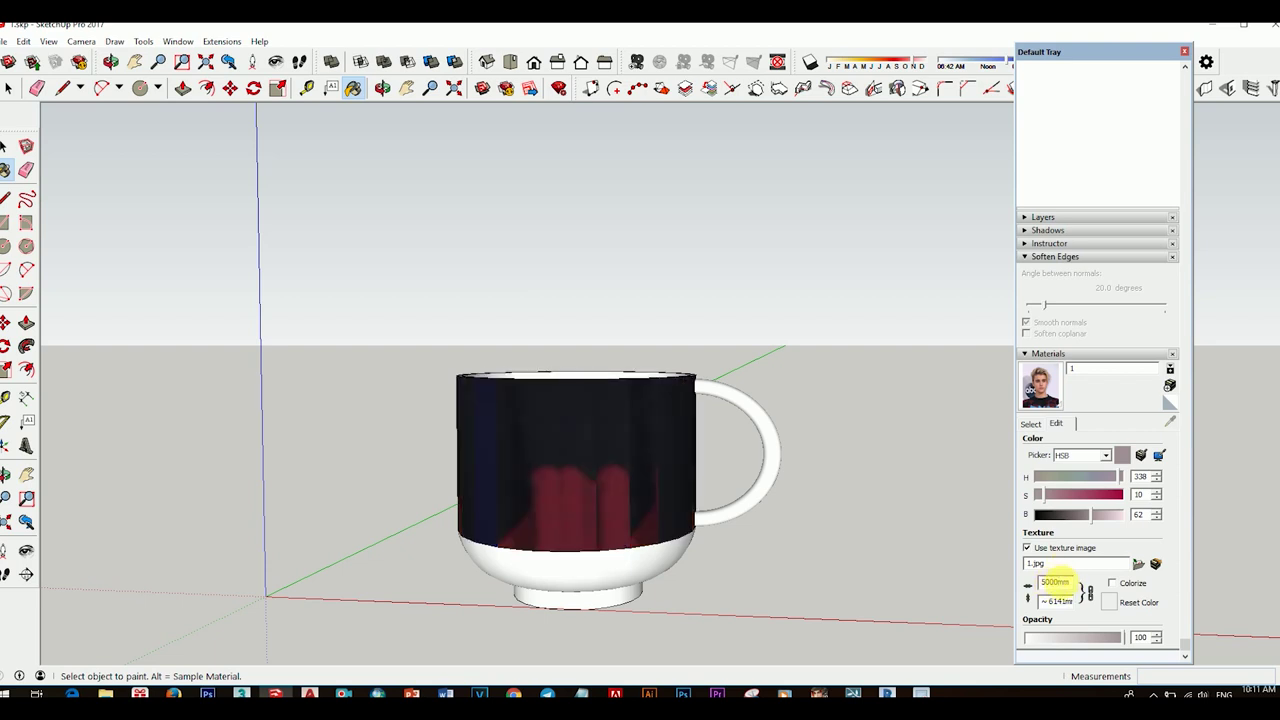
{"action": "type", "text": "5"}
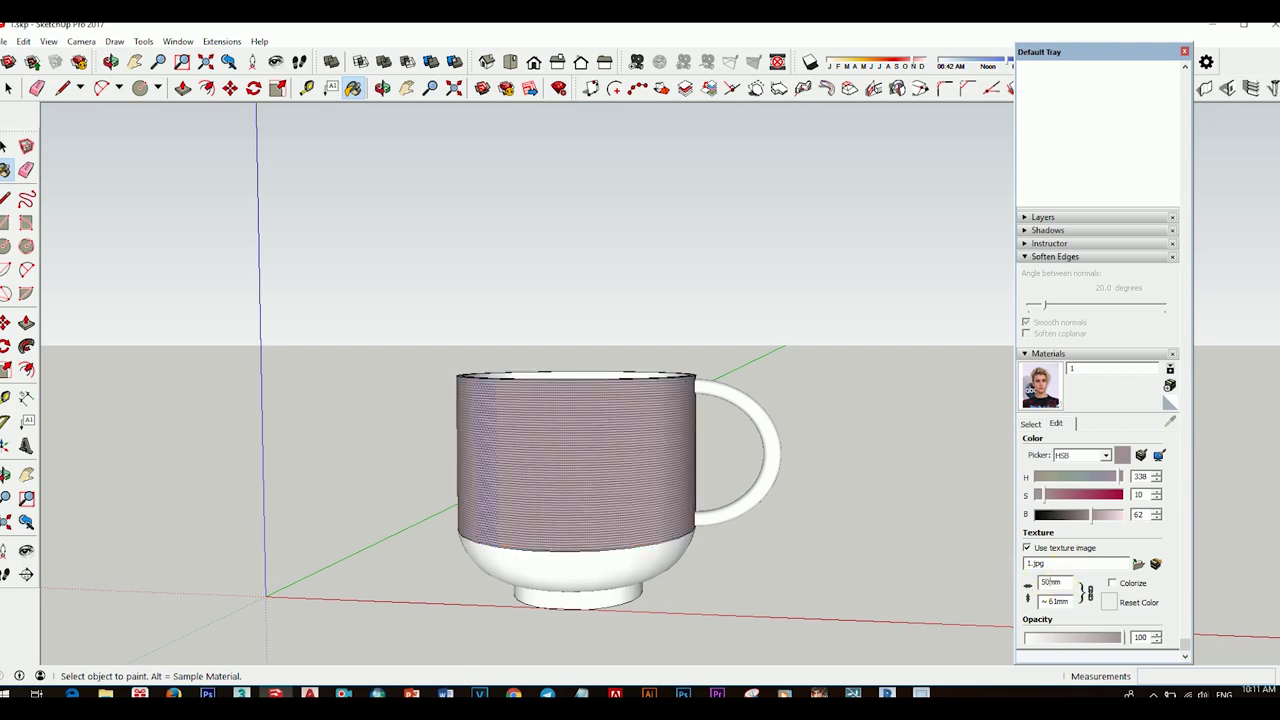
{"action": "type", "text": "00"}
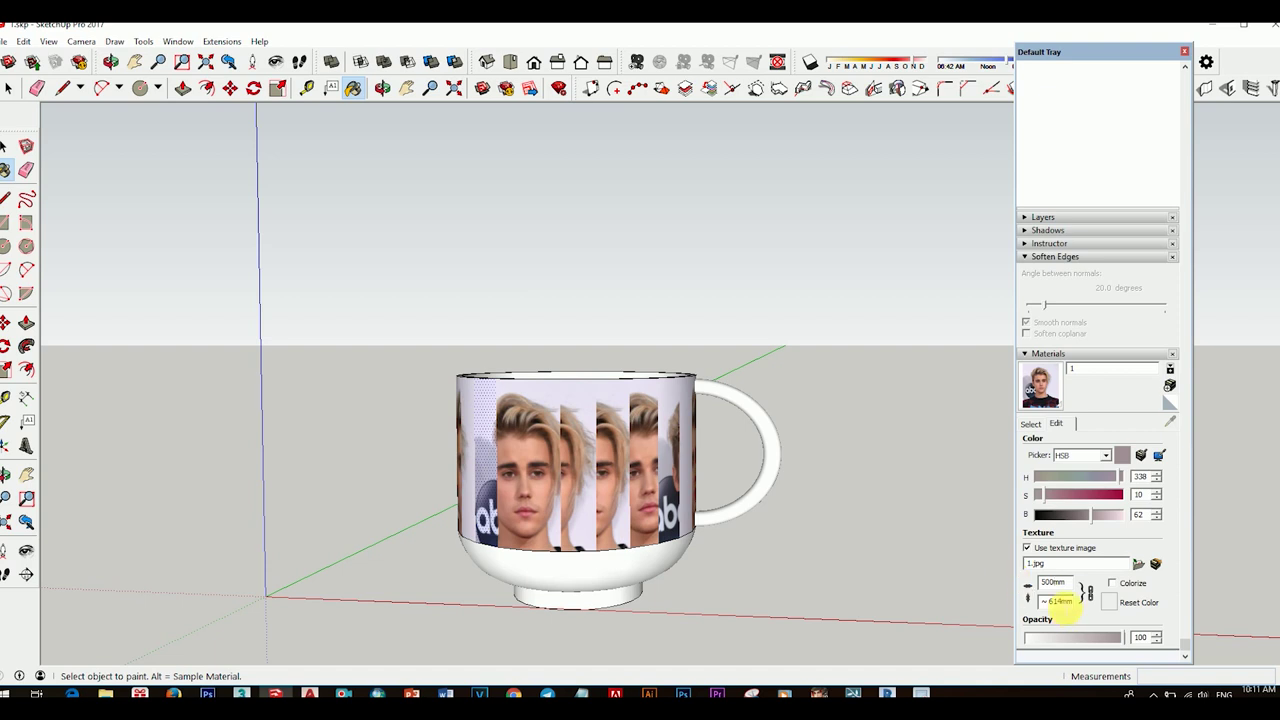
{"action": "left_click", "coordinate": [1029, 600]}
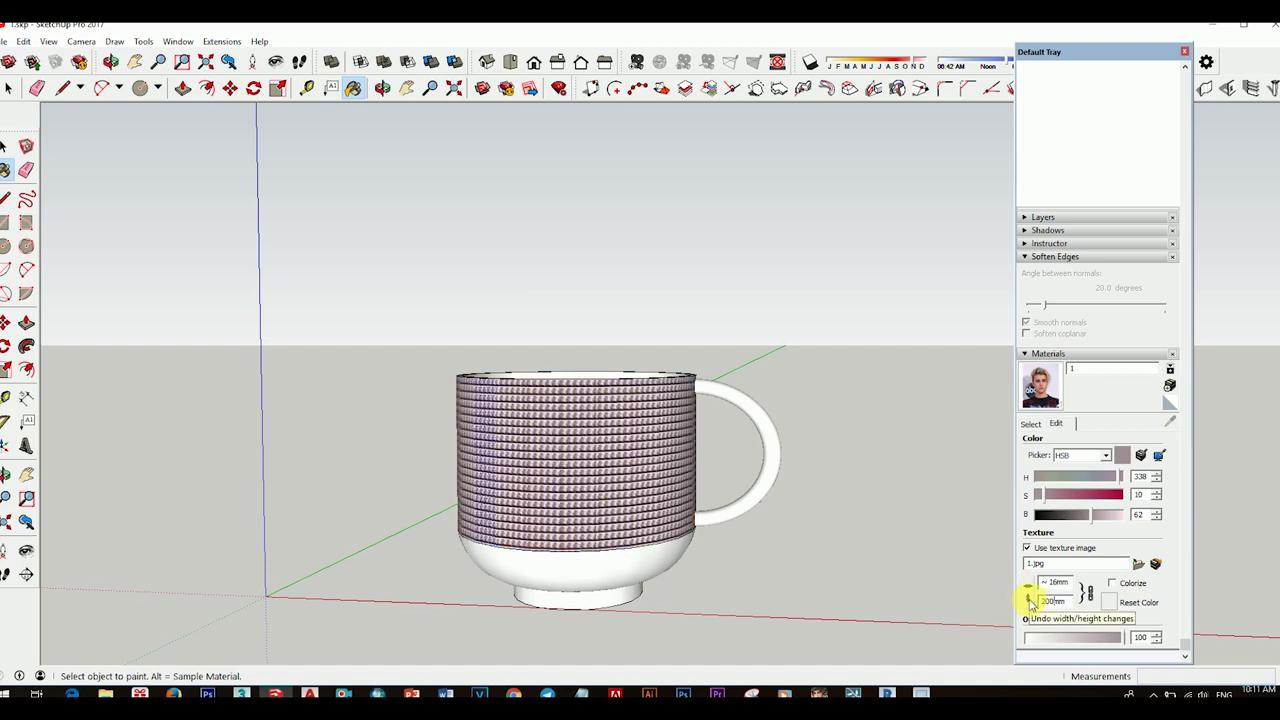
{"action": "type", "text": "0"}
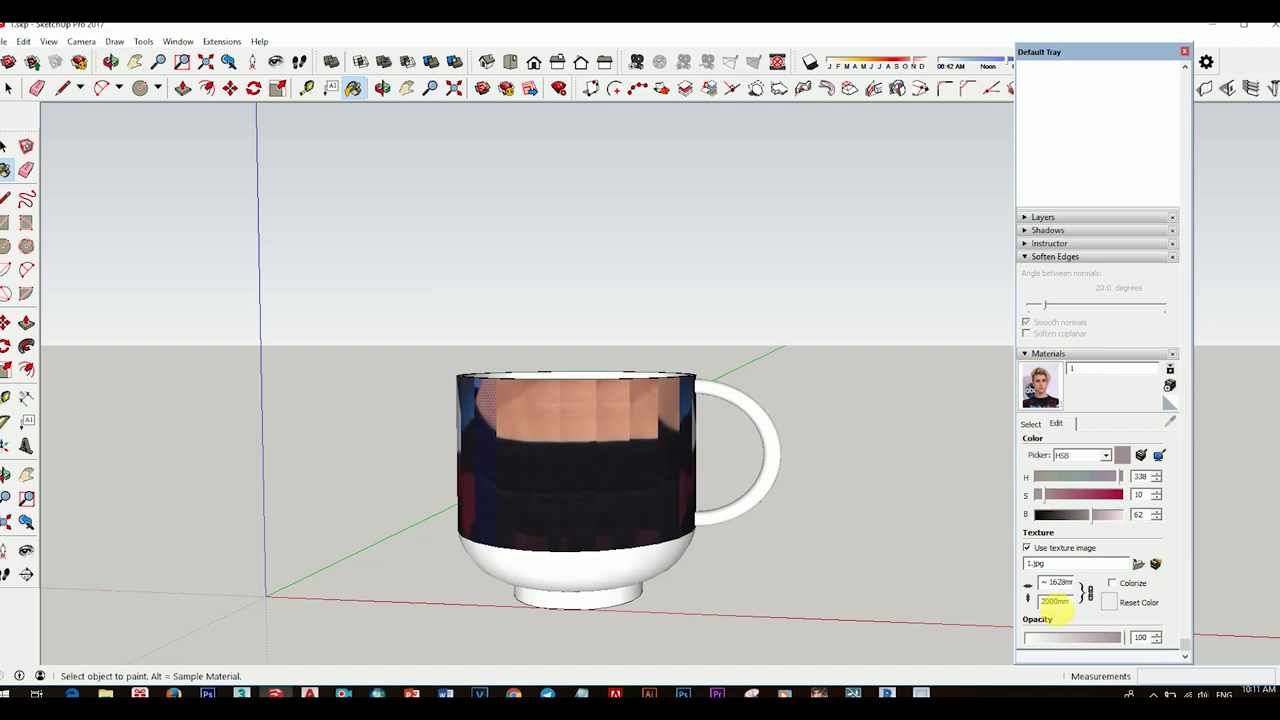
{"action": "mouse_move", "coordinate": [662, 500]}
{"action": "middle_mouse_down"}
{"action": "mouse_move", "coordinate": [843, 560]}
{"action": "mouse_move", "coordinate": [623, 434]}
{"action": "mouse_move", "coordinate": [877, 491]}
{"action": "mouse_move", "coordinate": [740, 486]}
{"action": "mouse_move", "coordinate": [560, 391]}
{"action": "mouse_move", "coordinate": [491, 480]}
{"action": "mouse_move", "coordinate": [640, 460]}
{"action": "mouse_move", "coordinate": [529, 491]}
{"action": "mouse_move", "coordinate": [843, 509]}
{"action": "mouse_move", "coordinate": [800, 515]}
{"action": "middle_mouse_up"}
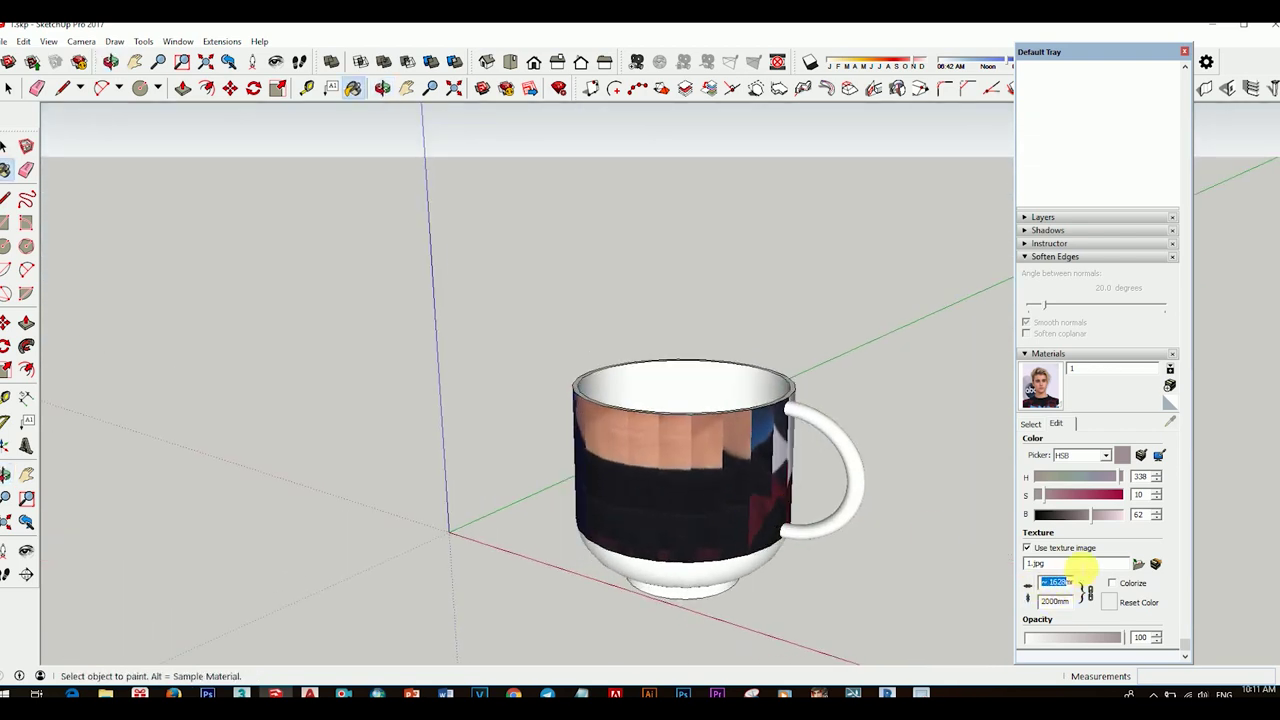
Set the photo texture width to 600 mm and inspect the repeating face image
{"action": "type", "text": "600"}
{"action": "key", "text": "Return"}
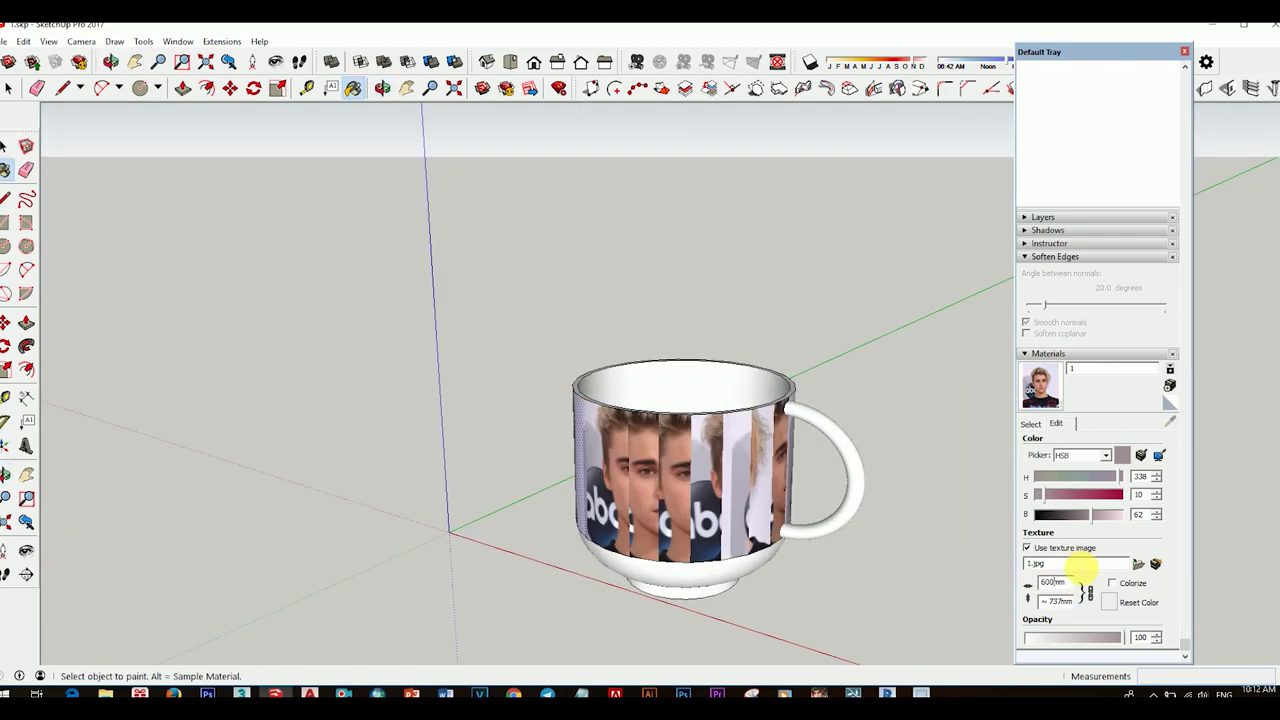
{"action": "left_click", "coordinate": [1082, 568]}
{"action": "mouse_move", "coordinate": [628, 500]}
{"action": "middle_mouse_down"}
{"action": "mouse_move", "coordinate": [577, 523]}
{"action": "mouse_move", "coordinate": [689, 514]}
{"action": "mouse_move", "coordinate": [343, 451]}
{"action": "mouse_move", "coordinate": [817, 336]}
{"action": "mouse_move", "coordinate": [663, 374]}
{"action": "middle_mouse_up"}
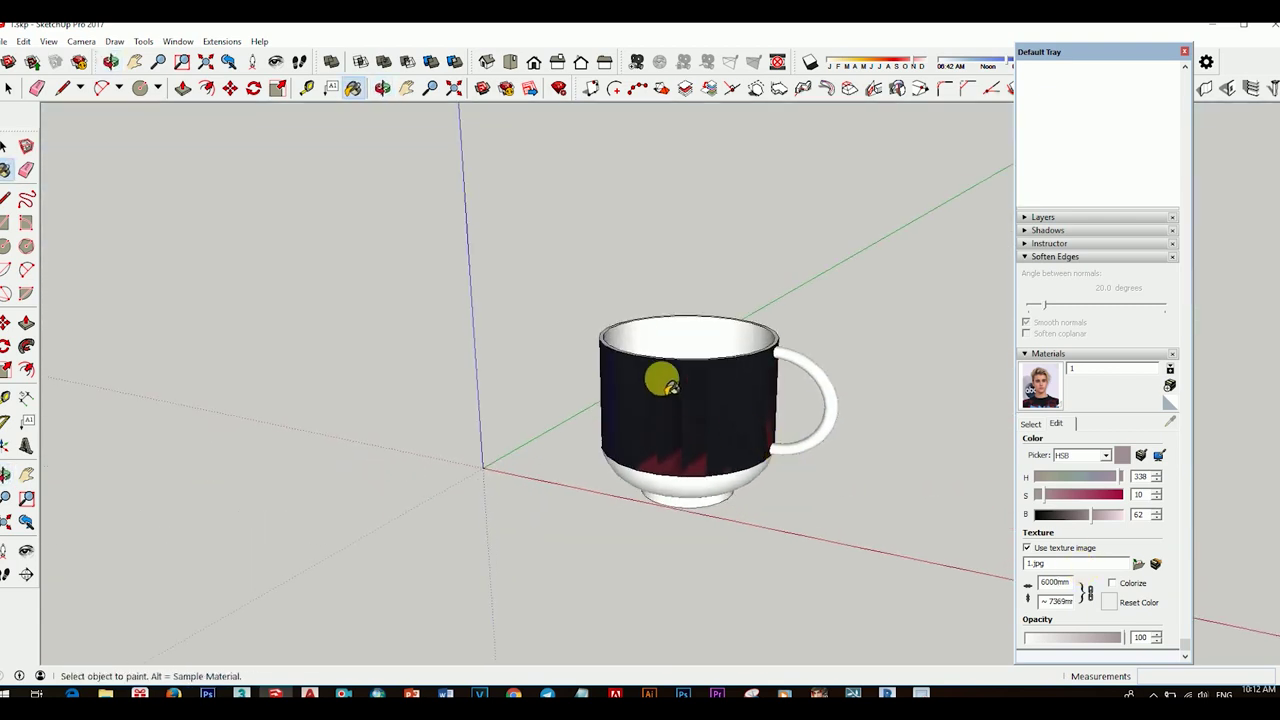
{"action": "scroll", "coordinate": [711, 443], "scroll_direction": "up", "scroll_amount": 3}
{"action": "scroll", "coordinate": [783, 440], "scroll_direction": "down", "scroll_amount": 2}
{"action": "mouse_move", "coordinate": [783, 440]}
{"action": "middle_mouse_down", "text": "shift"}
{"action": "mouse_move", "coordinate": [590, 450]}
{"action": "mouse_move", "coordinate": [726, 423]}
{"action": "mouse_move", "coordinate": [669, 506]}
{"action": "mouse_move", "coordinate": [694, 514]}
{"action": "mouse_move", "coordinate": [617, 390]}
{"action": "middle_mouse_up", "text": "shift"}
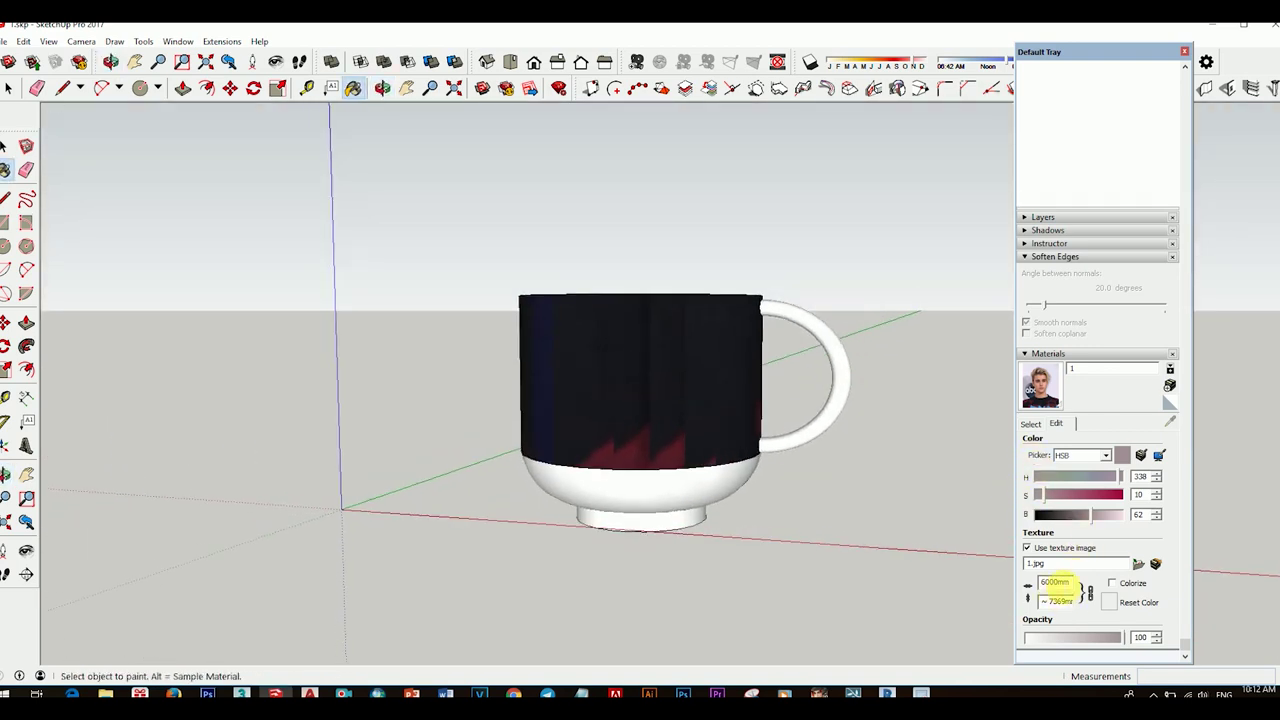
{"action": "type", "text": "600"}
{"action": "key", "text": "Return"}
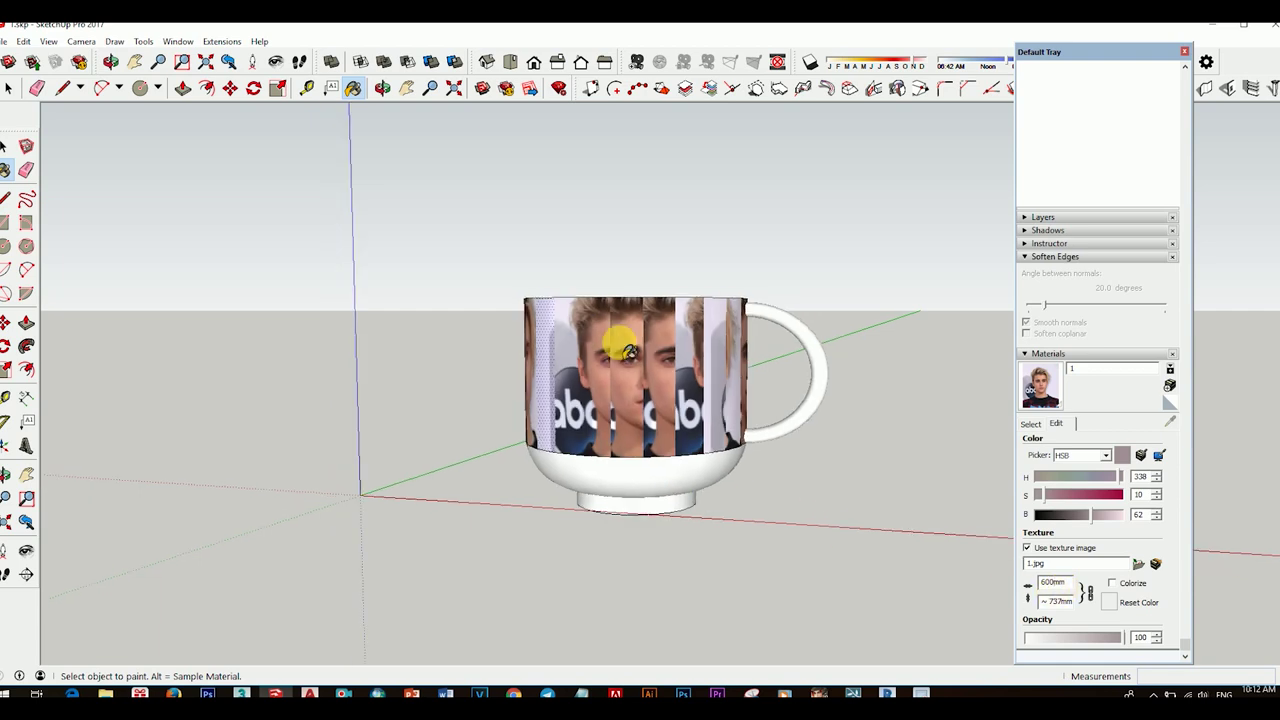
{"action": "mouse_move", "coordinate": [543, 337]}
{"action": "middle_mouse_down"}
{"action": "mouse_move", "coordinate": [649, 429]}
{"action": "mouse_move", "coordinate": [614, 489]}
{"action": "mouse_move", "coordinate": [862, 524]}
{"action": "mouse_move", "coordinate": [920, 243]}
{"action": "mouse_move", "coordinate": [909, 420]}
{"action": "mouse_move", "coordinate": [809, 431]}
{"action": "mouse_move", "coordinate": [903, 474]}
{"action": "mouse_move", "coordinate": [914, 517]}
{"action": "mouse_move", "coordinate": [540, 451]}
{"action": "mouse_move", "coordinate": [653, 487]}
{"action": "middle_mouse_up"}
Check the textured handle and bowl, toggling Colorize on and off to keep the photo's original colours
{"action": "mouse_move", "coordinate": [914, 443]}
{"action": "middle_mouse_down"}
{"action": "mouse_move", "coordinate": [777, 449]}
{"action": "mouse_move", "coordinate": [671, 414]}
{"action": "mouse_move", "coordinate": [777, 418]}
{"action": "mouse_move", "coordinate": [634, 489]}
{"action": "mouse_move", "coordinate": [774, 486]}
{"action": "mouse_move", "coordinate": [709, 420]}
{"action": "mouse_move", "coordinate": [760, 534]}
{"action": "mouse_move", "coordinate": [651, 389]}
{"action": "mouse_move", "coordinate": [657, 531]}
{"action": "mouse_move", "coordinate": [631, 554]}
{"action": "mouse_move", "coordinate": [686, 529]}
{"action": "mouse_move", "coordinate": [714, 577]}
{"action": "mouse_move", "coordinate": [615, 478]}
{"action": "mouse_move", "coordinate": [791, 549]}
{"action": "mouse_move", "coordinate": [723, 526]}
{"action": "mouse_move", "coordinate": [737, 526]}
{"action": "mouse_move", "coordinate": [755, 488]}
{"action": "mouse_move", "coordinate": [586, 623]}
{"action": "mouse_move", "coordinate": [729, 351]}
{"action": "mouse_move", "coordinate": [780, 380]}
{"action": "mouse_move", "coordinate": [820, 365]}
{"action": "middle_mouse_up"}
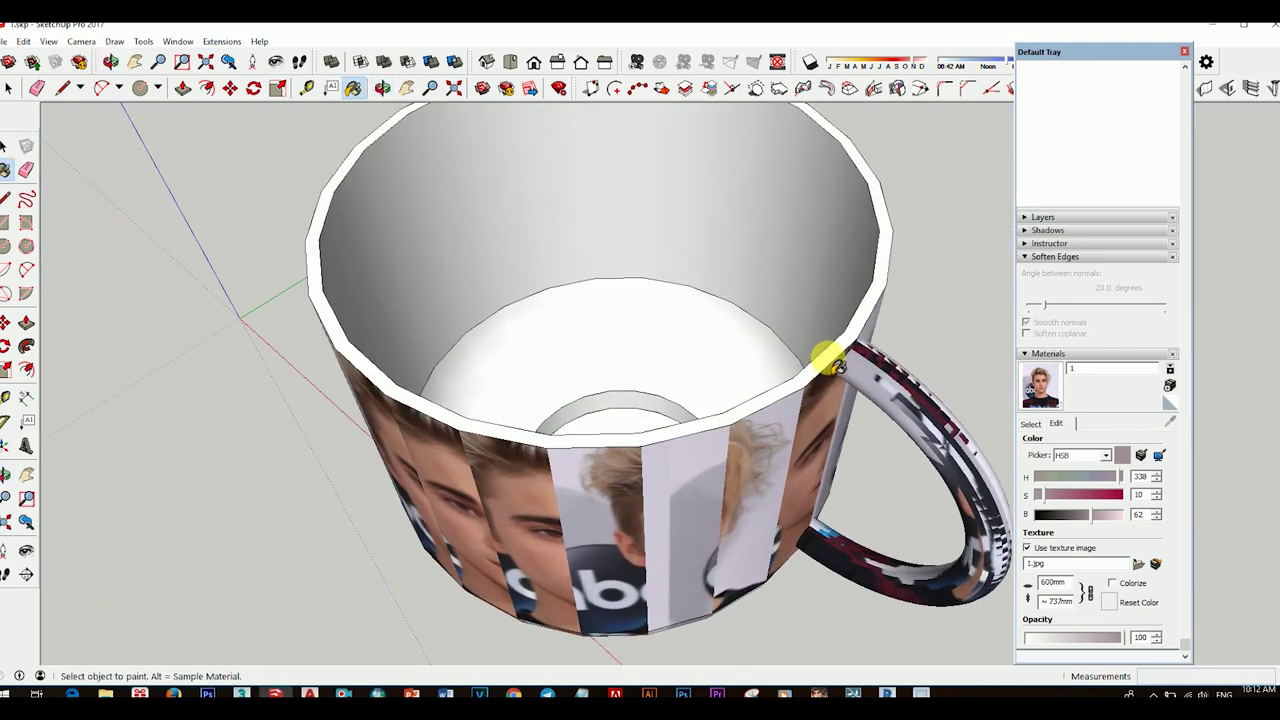
{"action": "scroll", "coordinate": [829, 362], "scroll_direction": "down", "scroll_amount": 3}
{"action": "scroll", "coordinate": [817, 371], "scroll_direction": "down", "scroll_amount": 3}
{"action": "mouse_move", "coordinate": [609, 409]}
{"action": "middle_mouse_down"}
{"action": "mouse_move", "coordinate": [660, 380]}
{"action": "mouse_move", "coordinate": [549, 460]}
{"action": "mouse_move", "coordinate": [594, 437]}
{"action": "mouse_move", "coordinate": [566, 429]}
{"action": "mouse_move", "coordinate": [780, 312]}
{"action": "mouse_move", "coordinate": [814, 357]}
{"action": "mouse_move", "coordinate": [737, 370]}
{"action": "mouse_move", "coordinate": [766, 357]}
{"action": "mouse_move", "coordinate": [762, 333]}
{"action": "middle_mouse_up"}
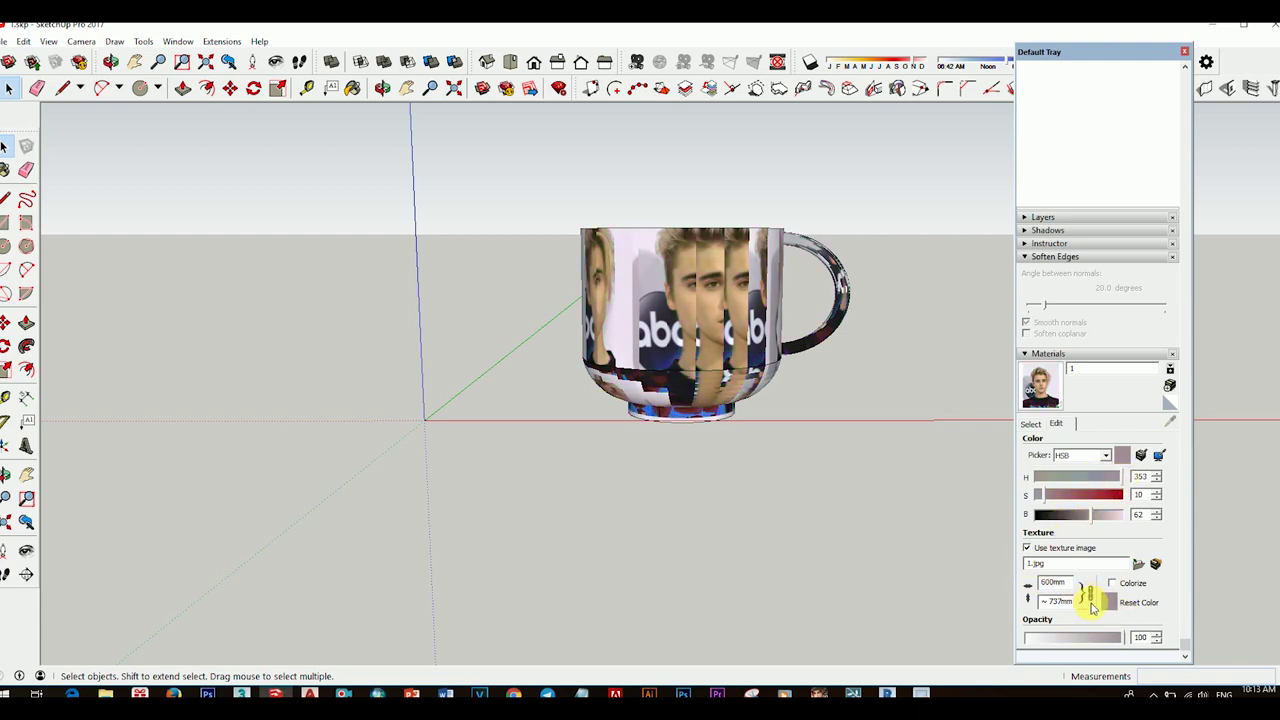
{"action": "scroll", "coordinate": [1091, 607], "scroll_direction": "up", "scroll_amount": 2}
{"action": "scroll", "coordinate": [1097, 626], "scroll_direction": "down", "scroll_amount": 2}
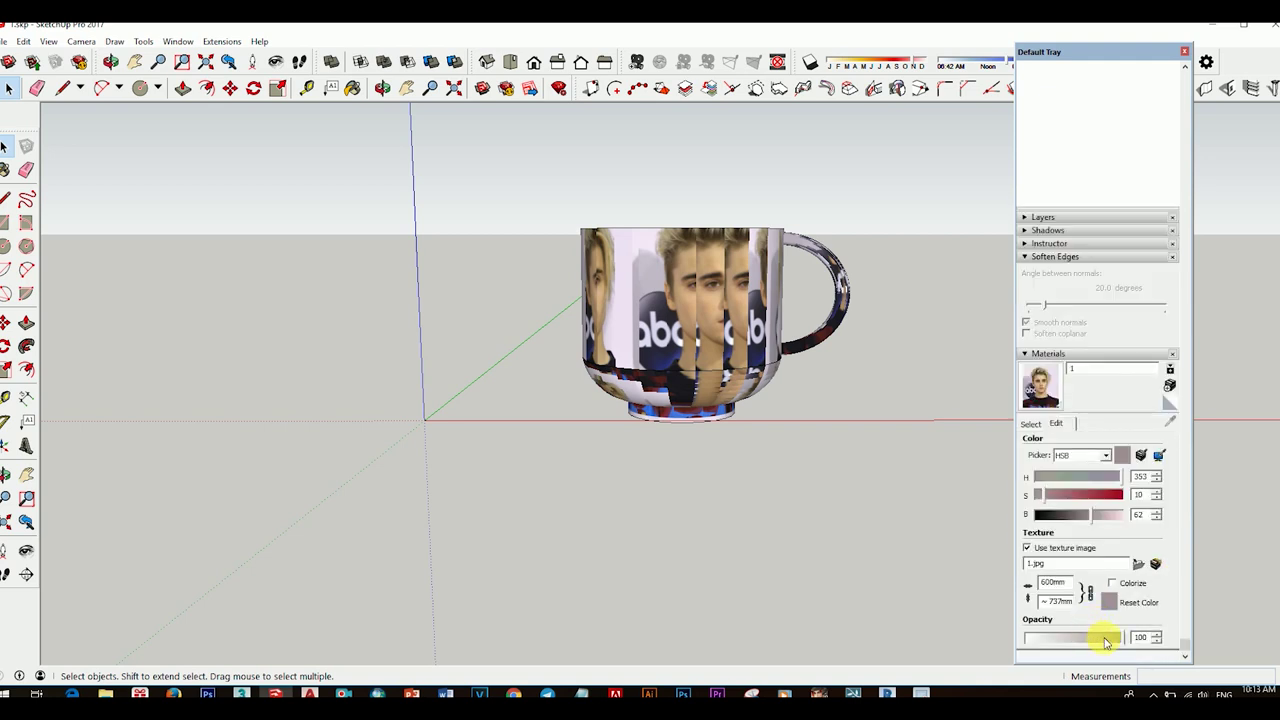
{"action": "left_click", "coordinate": [1114, 585]}
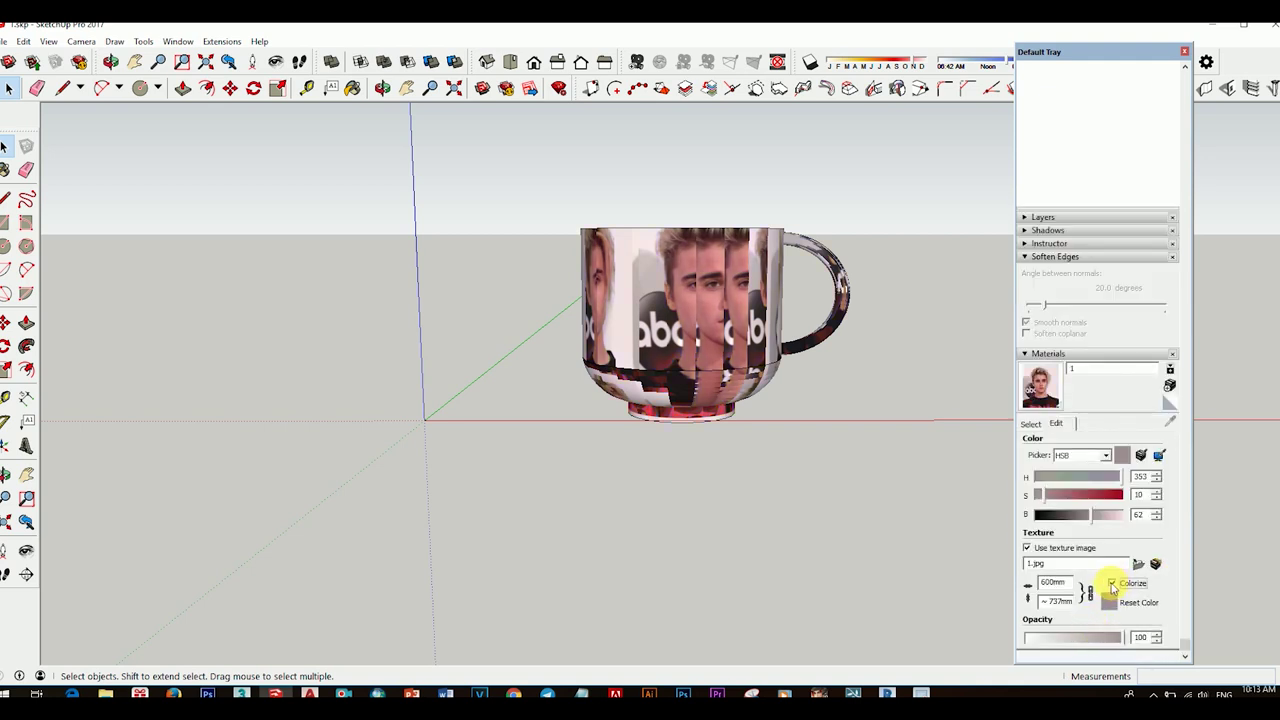
{"action": "left_click", "coordinate": [1113, 585]}
{"action": "mouse_move", "coordinate": [725, 448]}
{"action": "middle_mouse_down"}
{"action": "mouse_move", "coordinate": [700, 406]}
{"action": "mouse_move", "coordinate": [566, 437]}
{"action": "mouse_move", "coordinate": [658, 410]}
{"action": "mouse_move", "coordinate": [620, 400]}
{"action": "mouse_move", "coordinate": [729, 423]}
{"action": "mouse_move", "coordinate": [611, 406]}
{"action": "mouse_move", "coordinate": [786, 429]}
{"action": "mouse_move", "coordinate": [648, 405]}
{"action": "mouse_move", "coordinate": [766, 409]}
{"action": "mouse_move", "coordinate": [732, 437]}
{"action": "middle_mouse_up"}
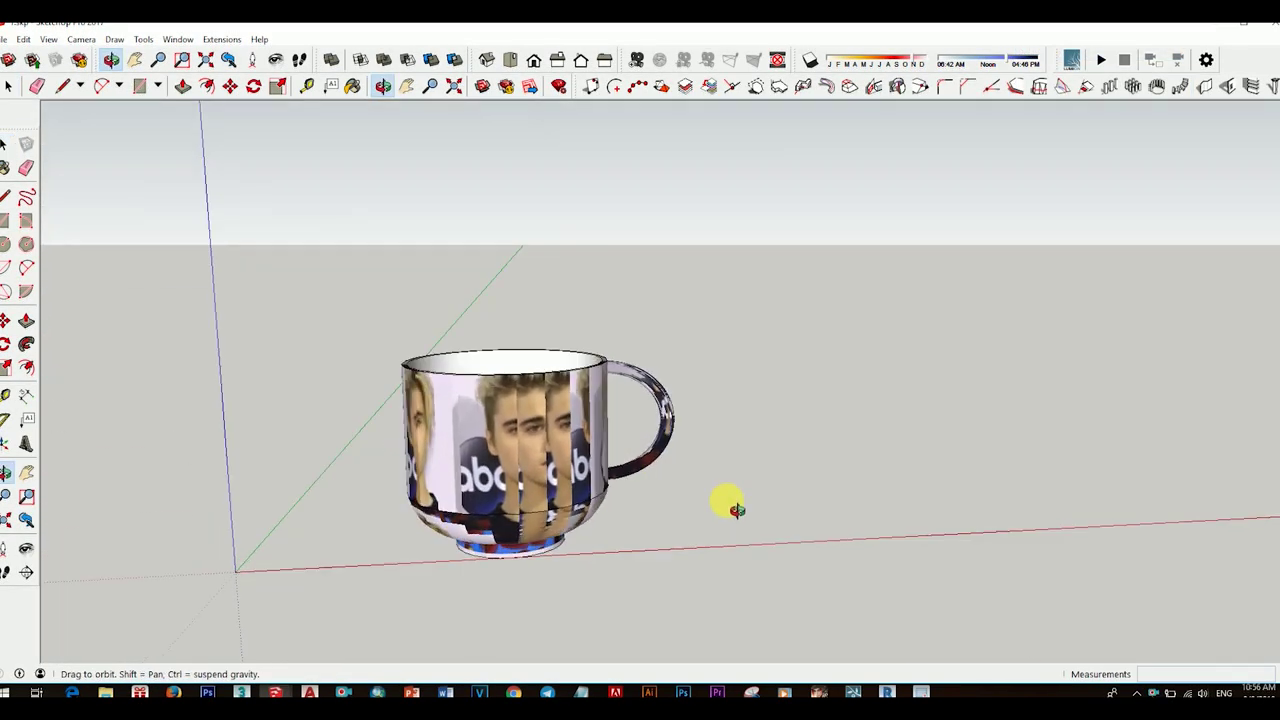
Draw an upright rectangle of about 886 by 1030 mm on the red axis beside the mug
{"action": "mouse_move", "coordinate": [736, 510]}
{"action": "middle_mouse_down"}
{"action": "mouse_move", "coordinate": [680, 503]}
{"action": "mouse_move", "coordinate": [679, 550]}
{"action": "middle_mouse_up"}
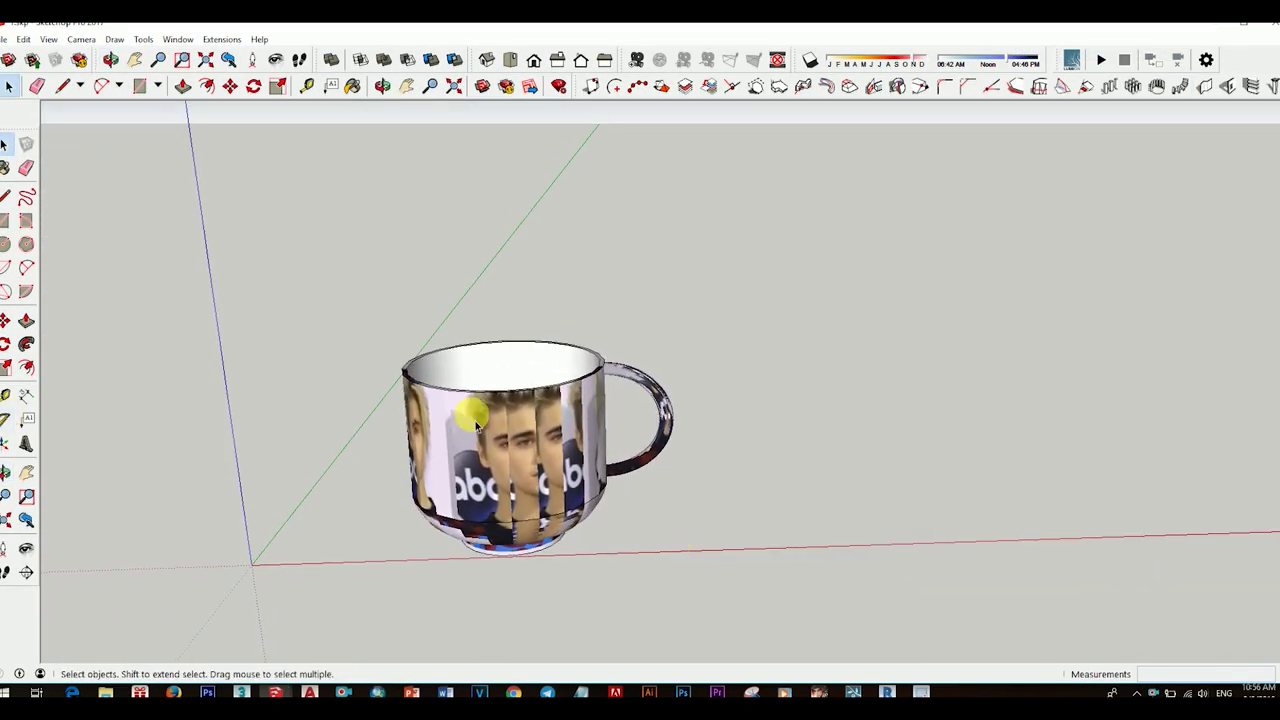
{"action": "key", "text": "r"}
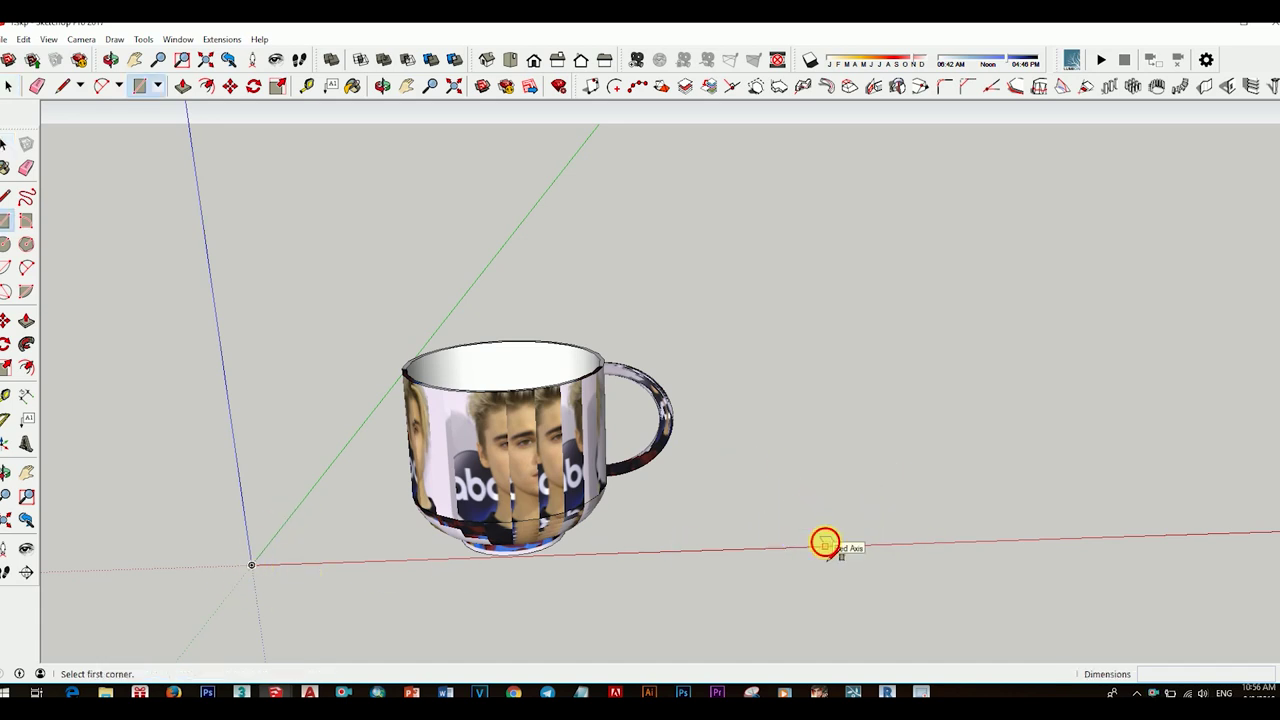
{"action": "left_click", "coordinate": [825, 543]}
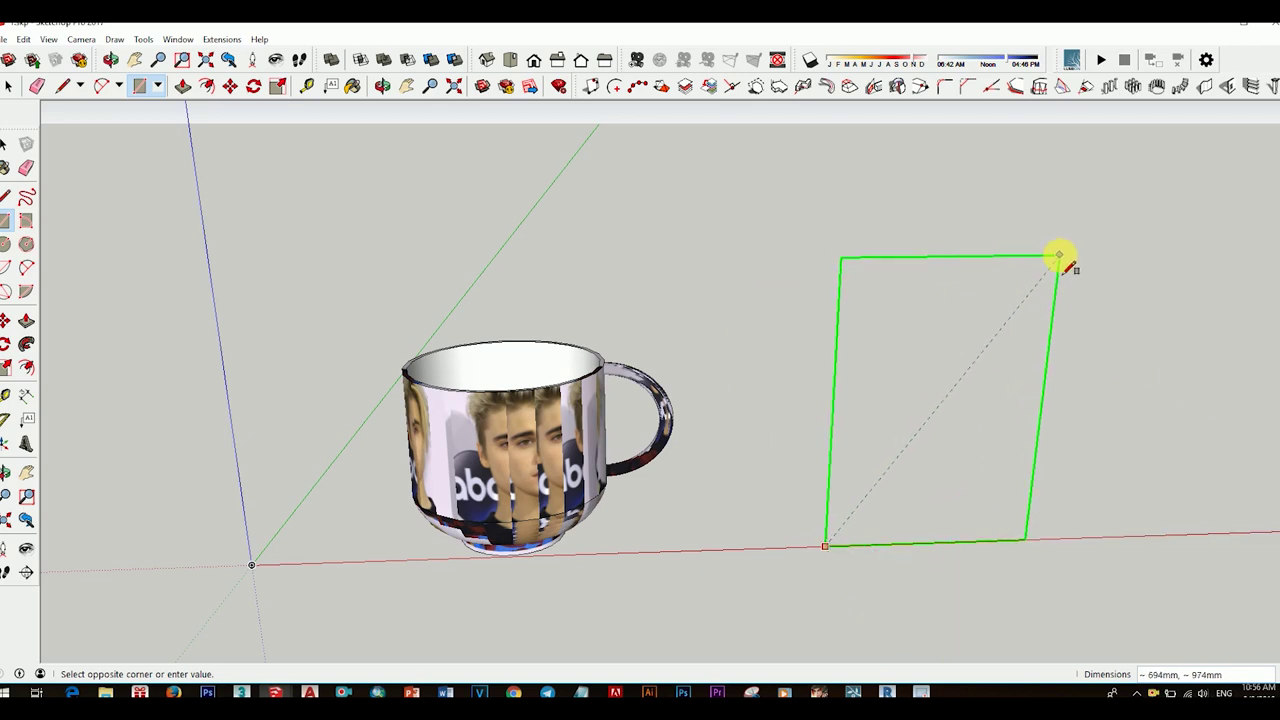
{"action": "mouse_move", "coordinate": [1060, 258]}
{"action": "middle_mouse_down"}
{"action": "mouse_move", "coordinate": [923, 294]}
{"action": "mouse_move", "coordinate": [971, 214]}
{"action": "middle_mouse_up"}
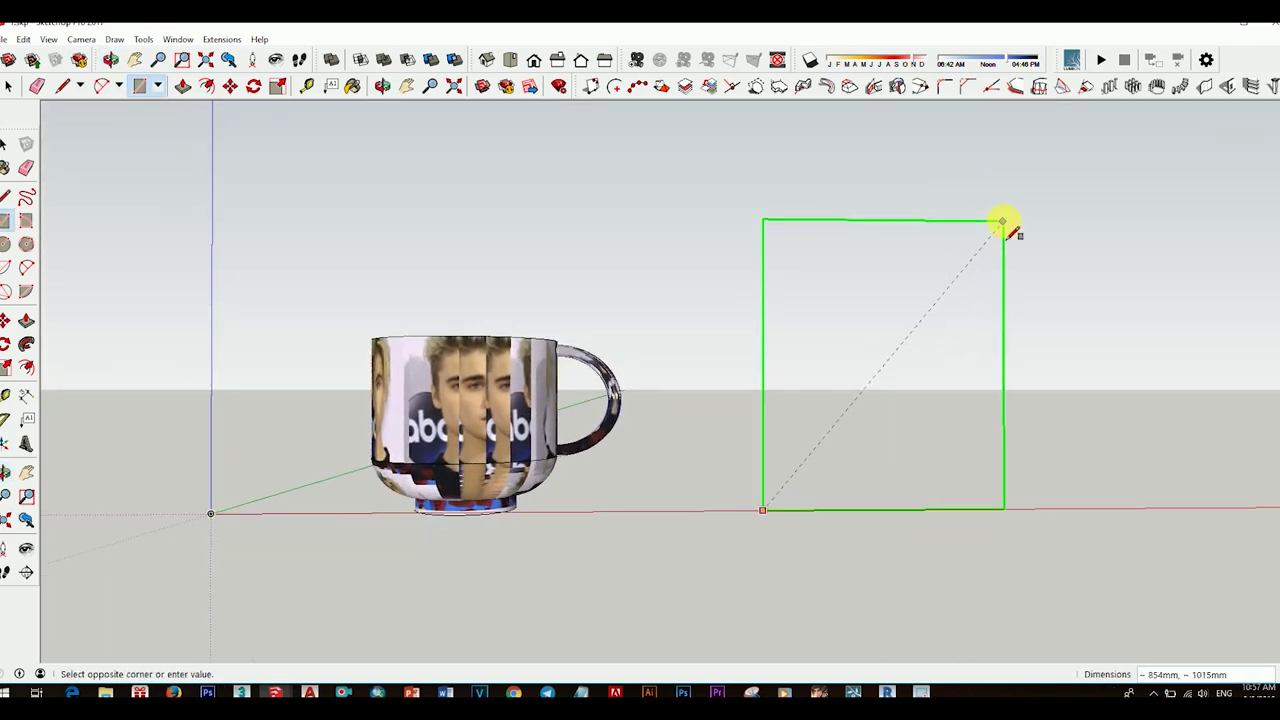
{"action": "left_click", "coordinate": [1012, 217]}
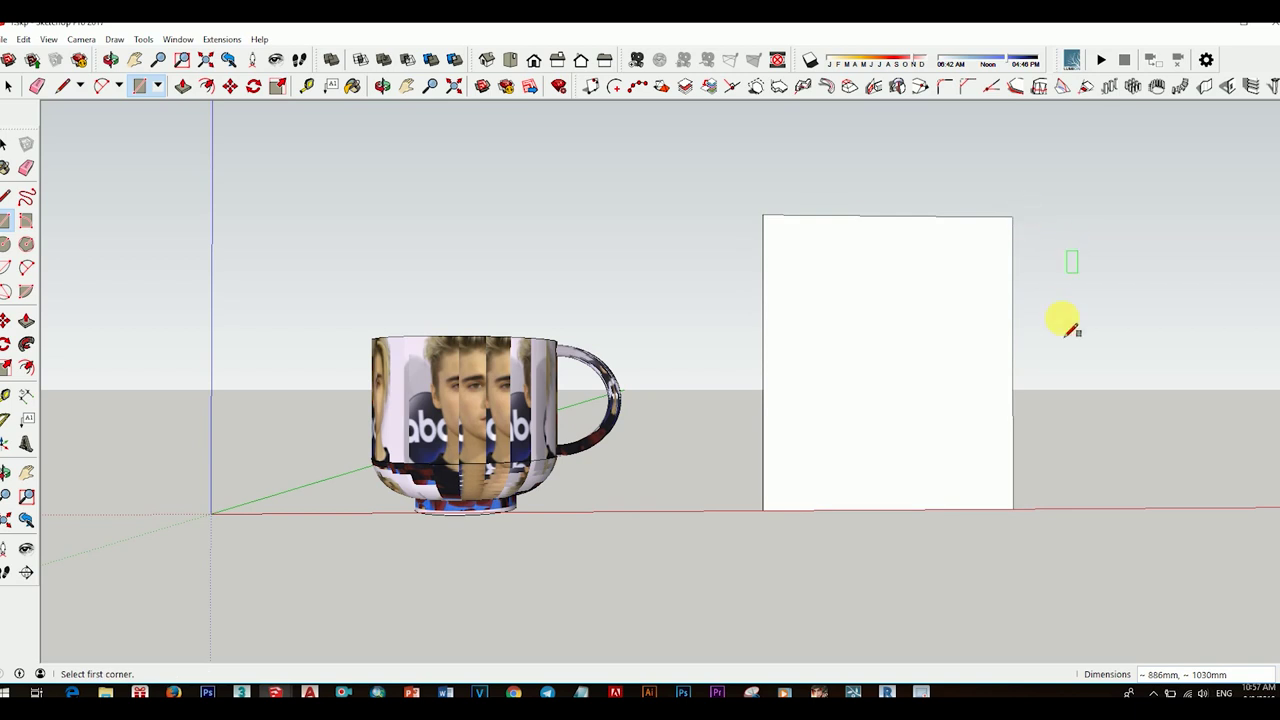
{"action": "mouse_move", "coordinate": [1064, 322]}
{"action": "middle_mouse_down"}
{"action": "mouse_move", "coordinate": [983, 434]}
{"action": "mouse_move", "coordinate": [820, 449]}
{"action": "mouse_move", "coordinate": [986, 529]}
{"action": "mouse_move", "coordinate": [980, 503]}
{"action": "mouse_move", "coordinate": [937, 480]}
{"action": "middle_mouse_up"}
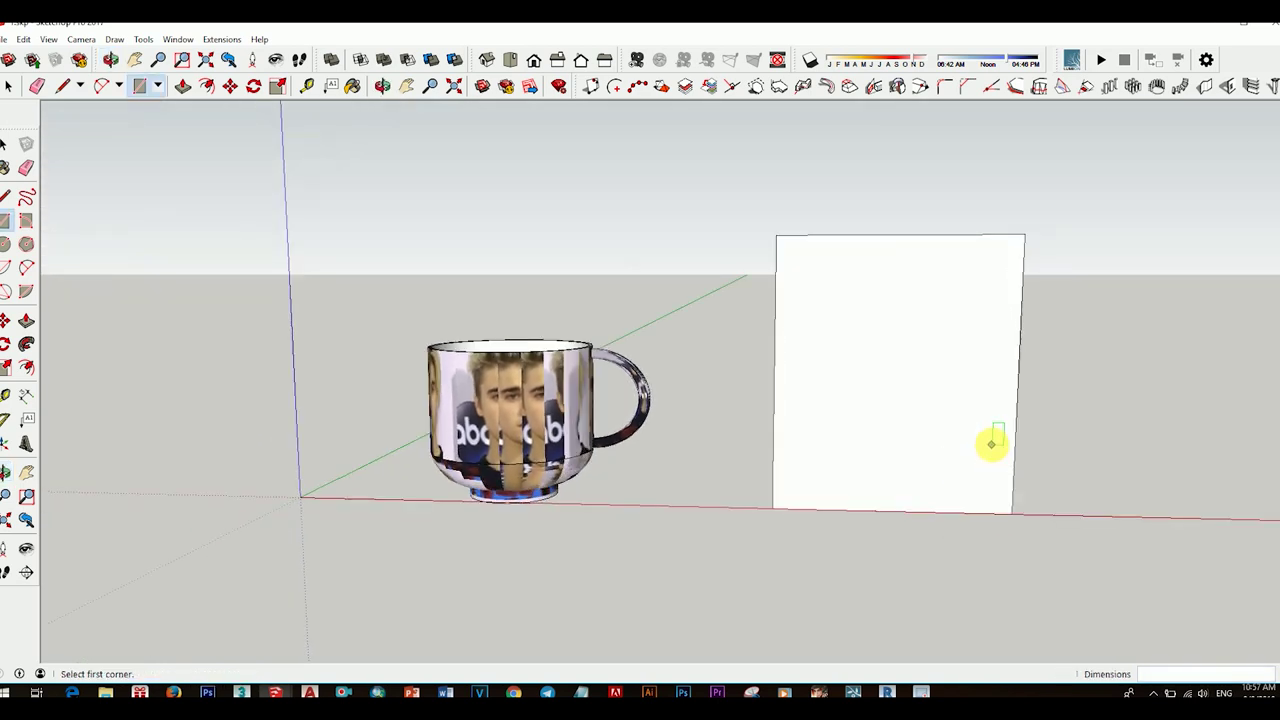
{"action": "key", "text": "space"}
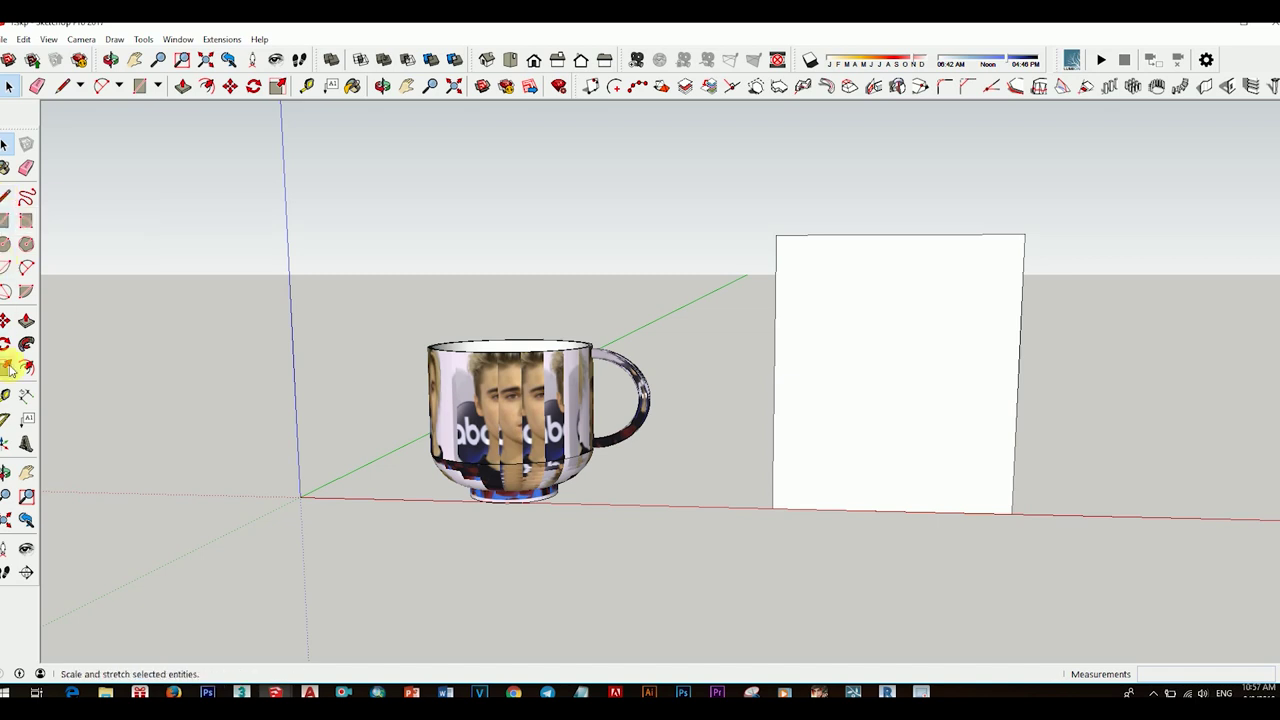
Draw a quarter-round arc across the rectangle's lower-right corner, dismissing the segment-count warning
{"action": "left_click", "coordinate": [26, 267]}
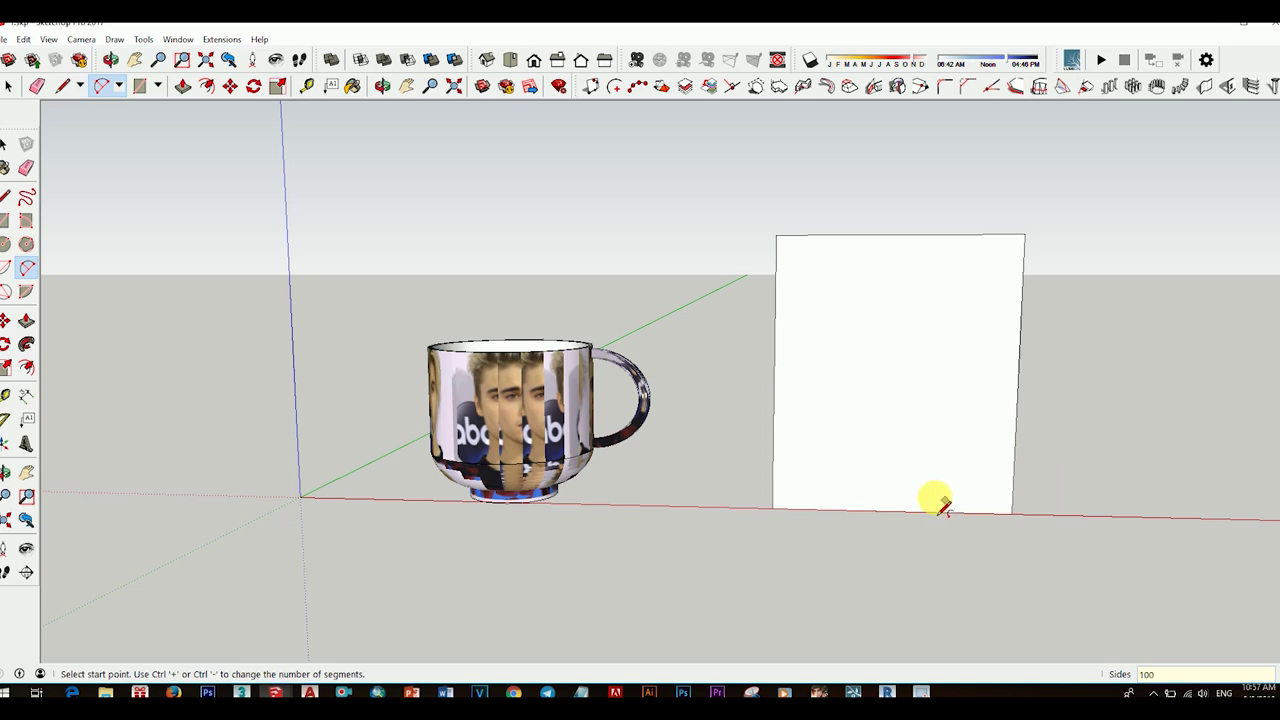
{"action": "left_click", "coordinate": [921, 485]}
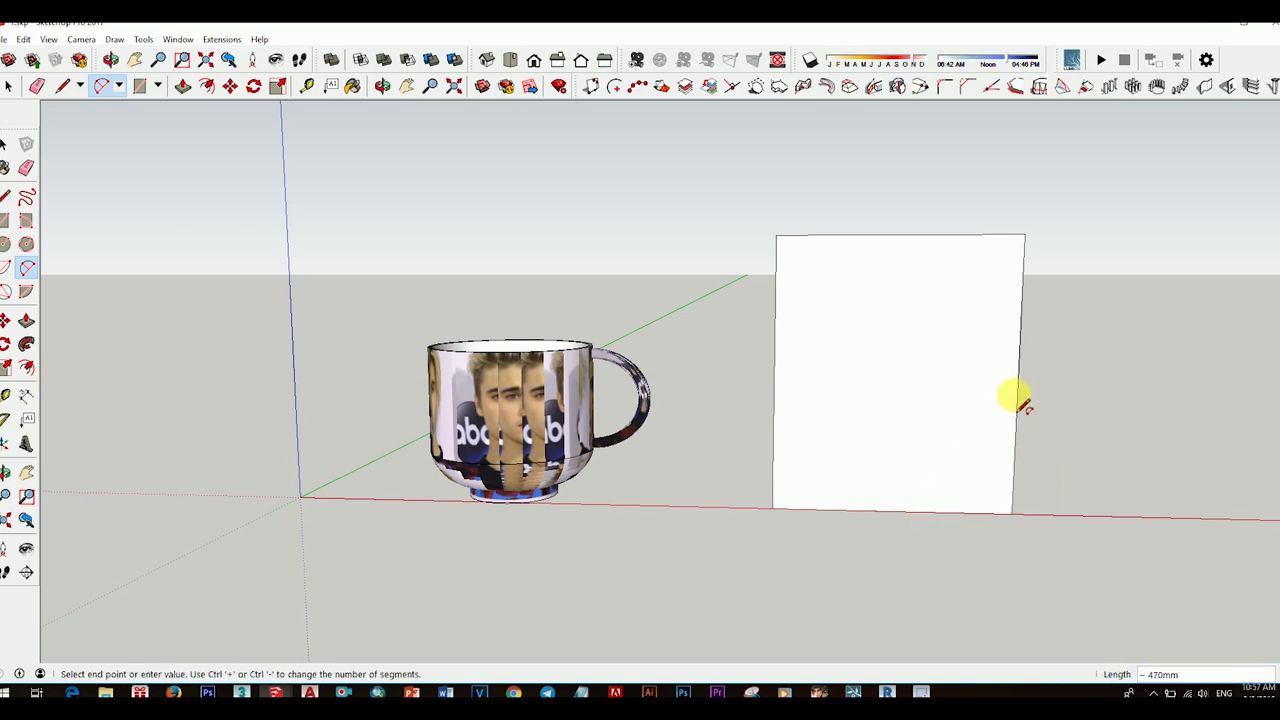
{"action": "left_click", "coordinate": [1017, 387]}
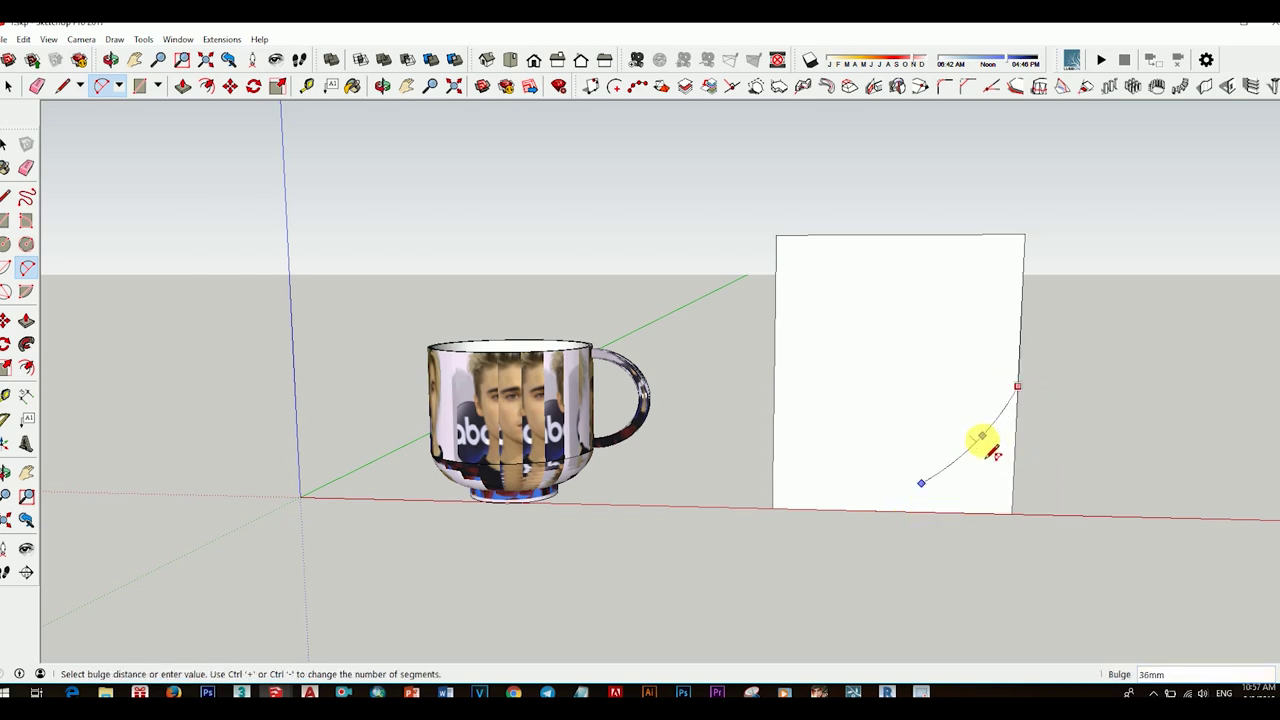
{"action": "key", "text": "Escape"}
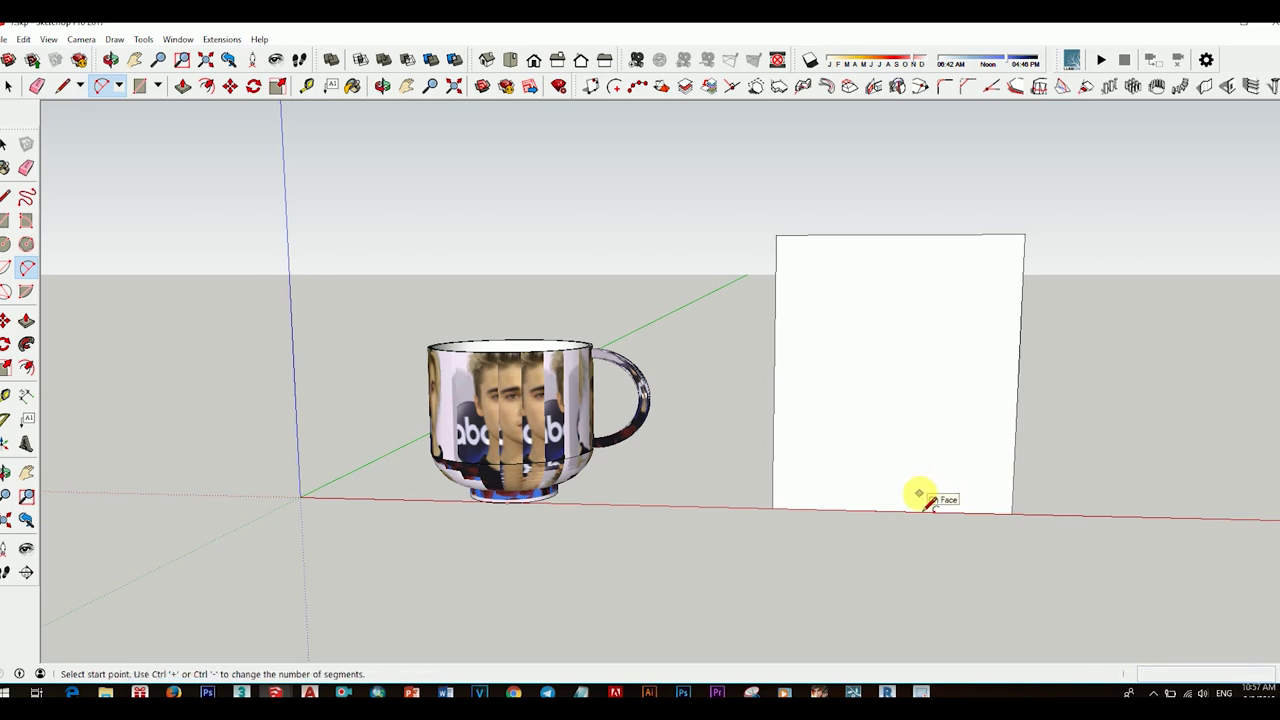
{"action": "left_click", "coordinate": [919, 493]}
{"action": "left_click", "coordinate": [1015, 447]}
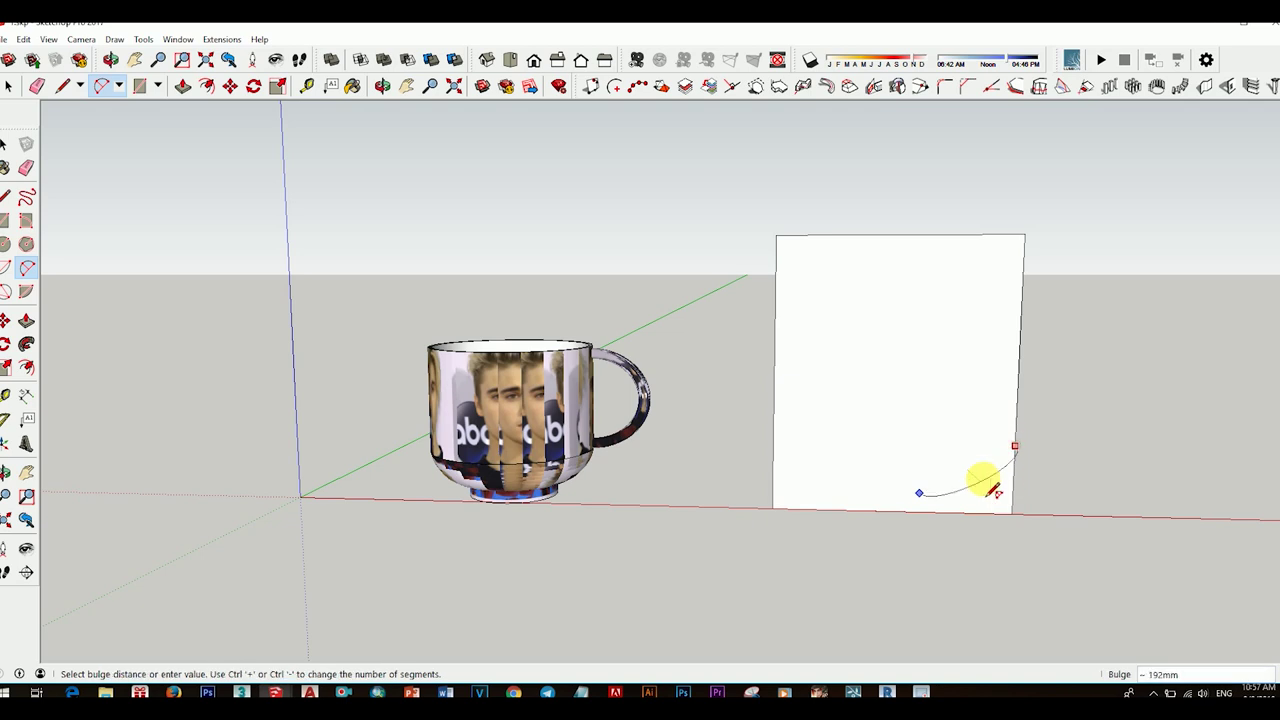
{"action": "scroll", "coordinate": [986, 486], "scroll_direction": "up", "scroll_amount": 1}
{"action": "scroll", "coordinate": [970, 485], "scroll_direction": "up", "scroll_amount": 2}
{"action": "scroll", "coordinate": [975, 486], "scroll_direction": "up", "scroll_amount": 2}
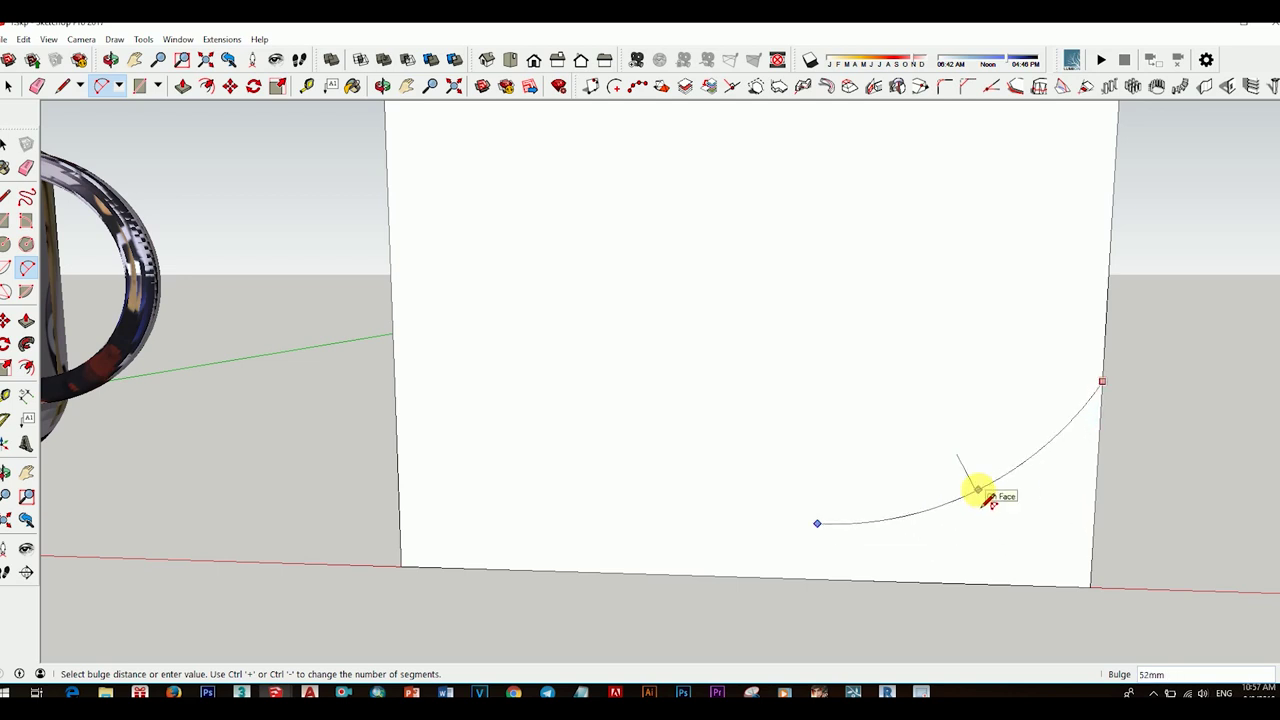
{"action": "left_click", "coordinate": [978, 489]}
{"action": "left_click", "coordinate": [771, 313]}
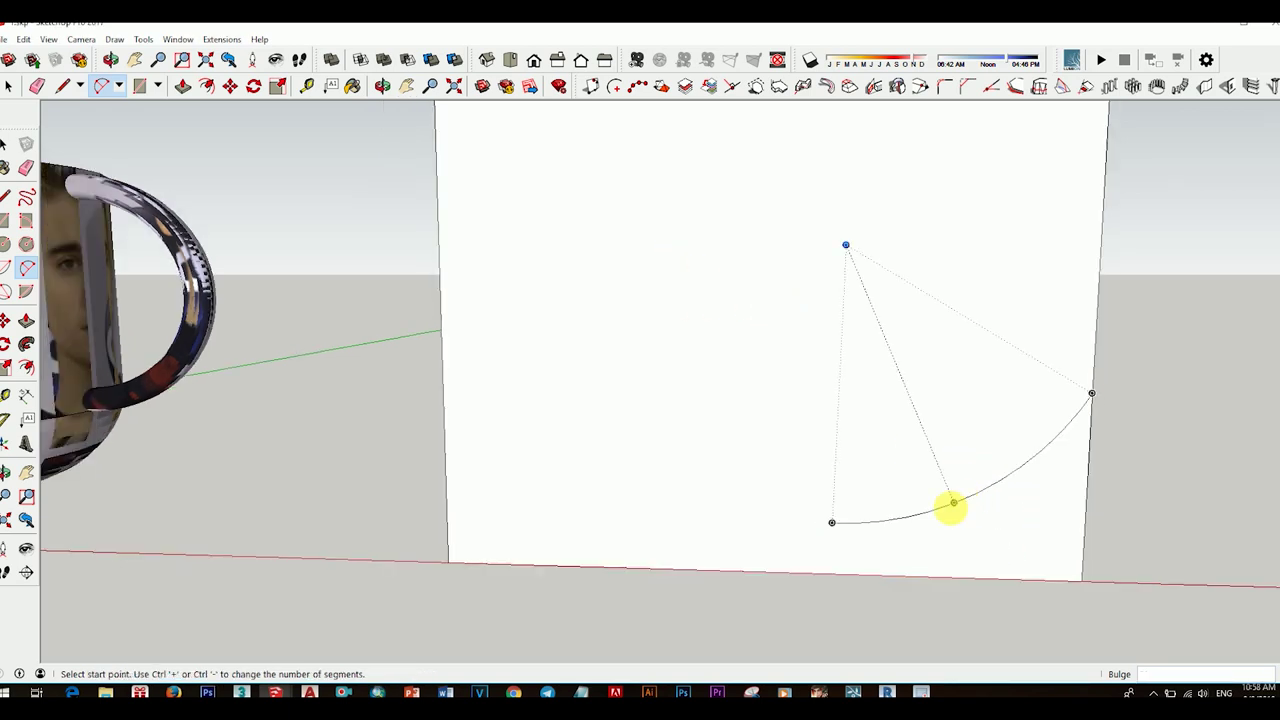
{"action": "left_click", "coordinate": [951, 508]}
{"action": "key", "text": "space"}
{"action": "mouse_move", "coordinate": [951, 508]}
{"action": "middle_mouse_down"}
{"action": "mouse_move", "coordinate": [859, 472]}
{"action": "mouse_move", "coordinate": [897, 510]}
{"action": "middle_mouse_up"}
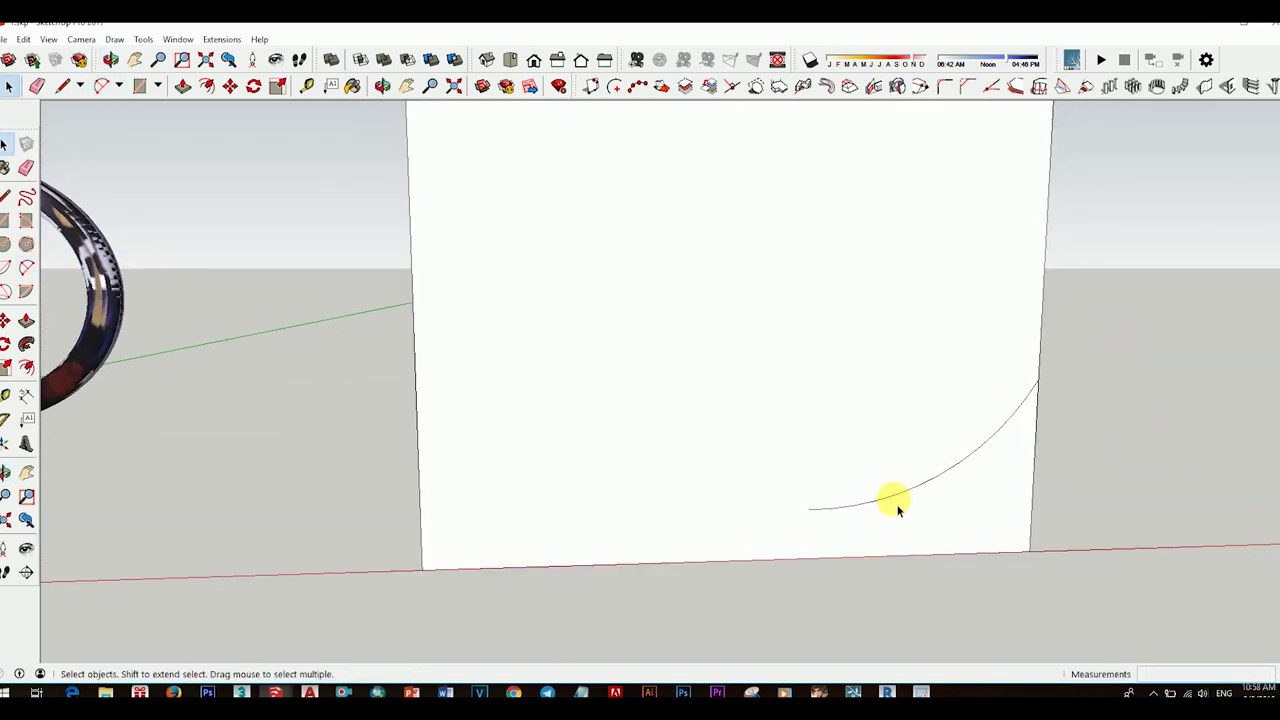
Draw a short vertical line from the arc's end down to the ground
{"action": "key", "text": "l"}
{"action": "left_click", "coordinate": [808, 509]}
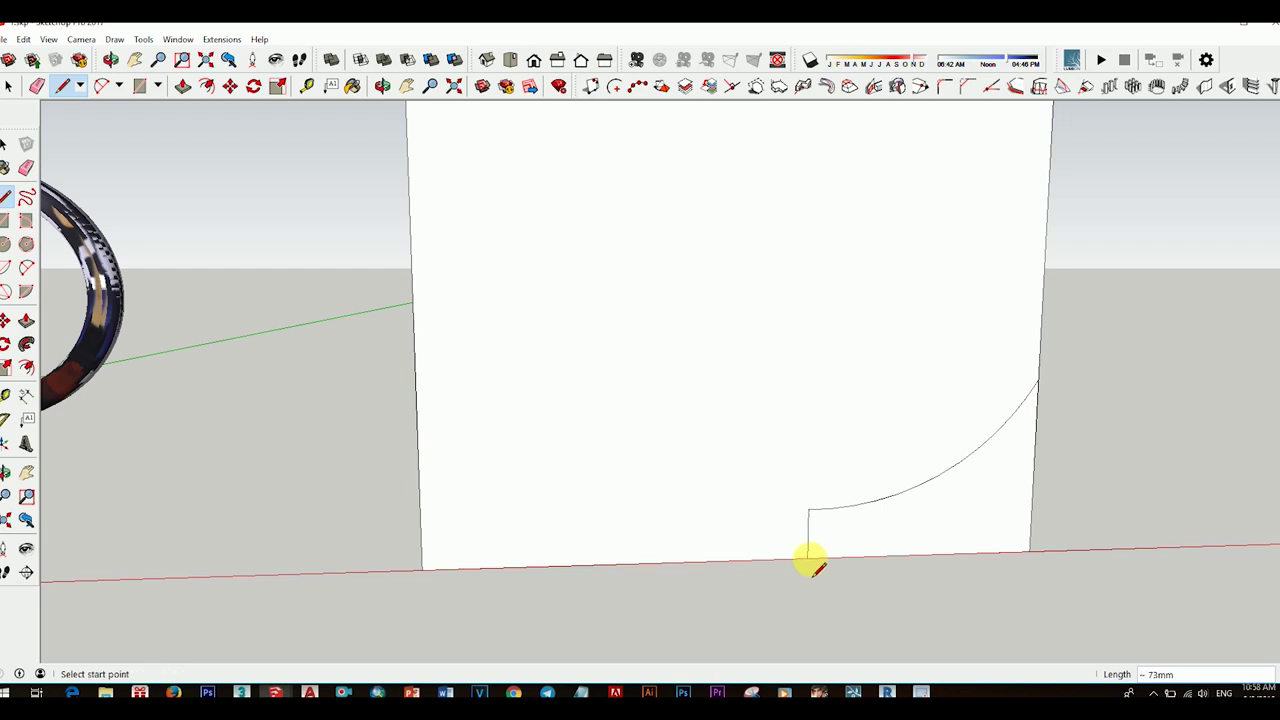
{"action": "left_click", "coordinate": [812, 563]}
{"action": "key", "text": "space"}
{"action": "scroll", "coordinate": [812, 563], "scroll_direction": "down", "scroll_amount": 3}
{"action": "middle_click_drag", "start_coordinate": [923, 449], "coordinate": [886, 528]}
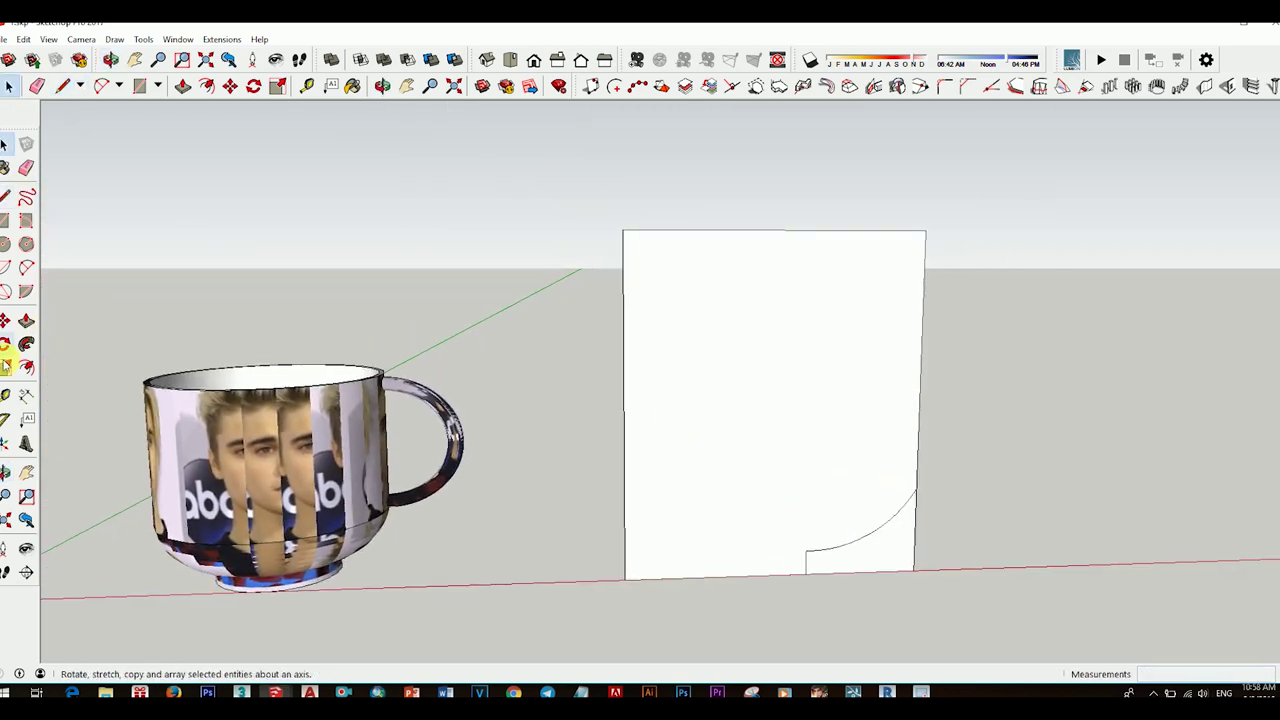
Erase the stray lines left below the corner arc
{"action": "left_click", "coordinate": [26, 167]}
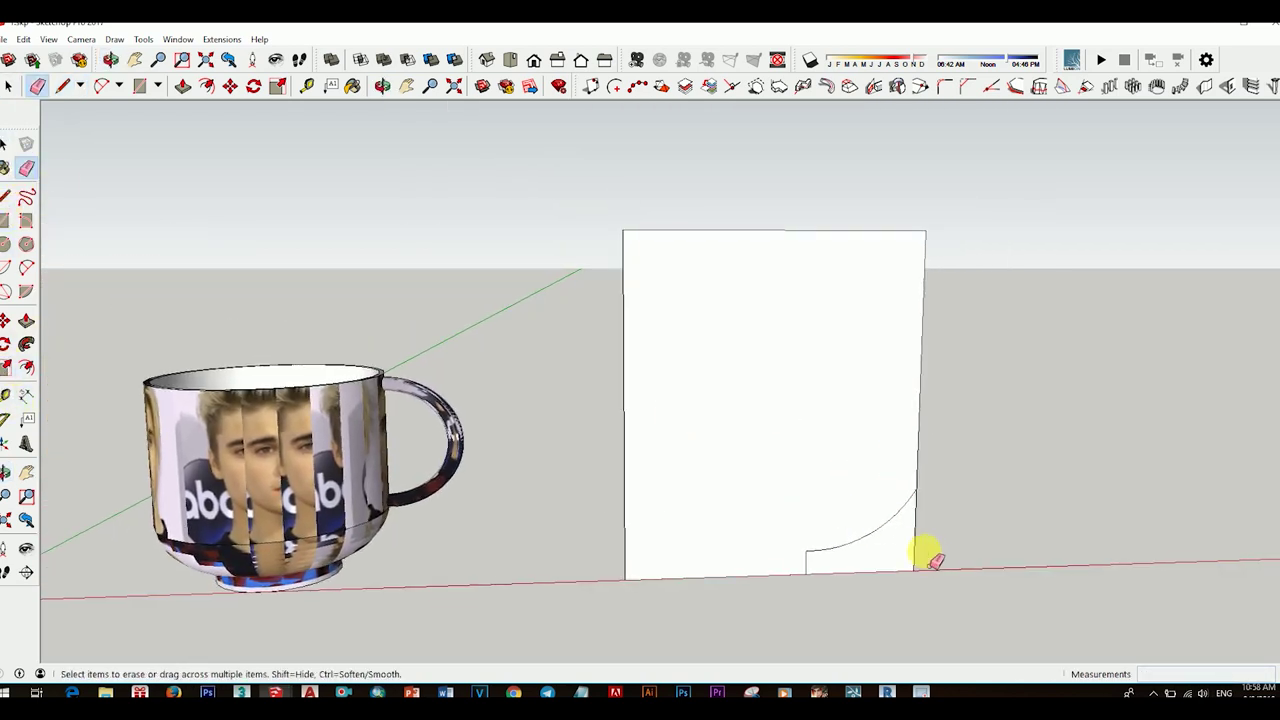
{"action": "left_click", "coordinate": [893, 580]}
{"action": "mouse_move", "coordinate": [893, 580]}
{"action": "middle_mouse_down"}
{"action": "mouse_move", "coordinate": [984, 509]}
{"action": "mouse_move", "coordinate": [994, 529]}
{"action": "middle_mouse_up"}
{"action": "scroll", "coordinate": [900, 560], "scroll_direction": "up", "scroll_amount": 3}
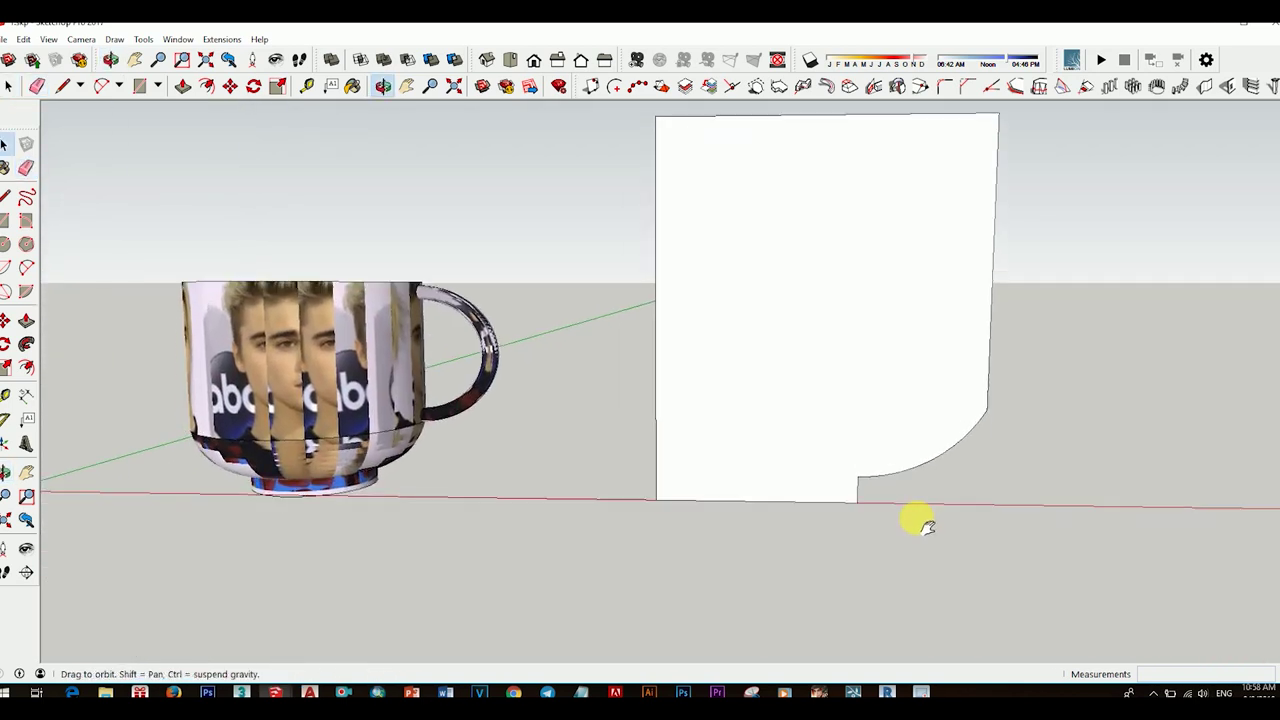
Select the face's bottom edge and begin moving it
{"action": "left_click_drag", "start_coordinate": [618, 445], "coordinate": [971, 566]}
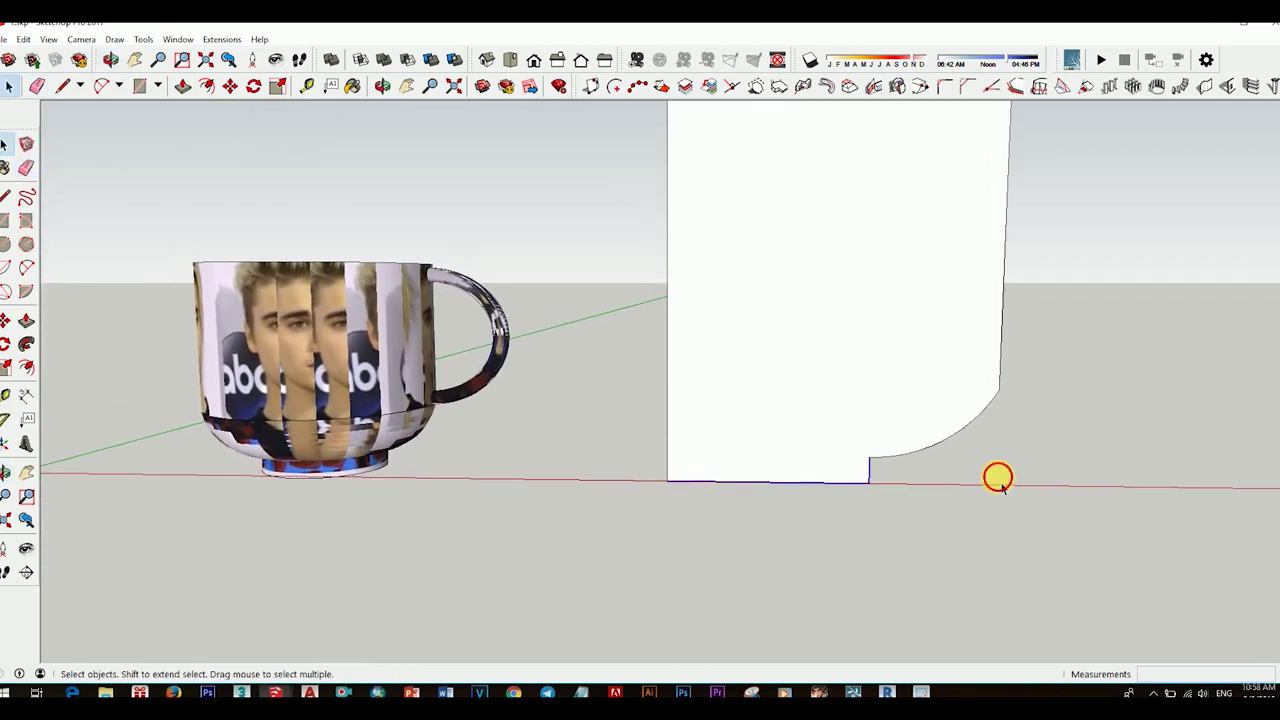
{"action": "left_click_drag", "start_coordinate": [655, 458], "coordinate": [897, 549]}
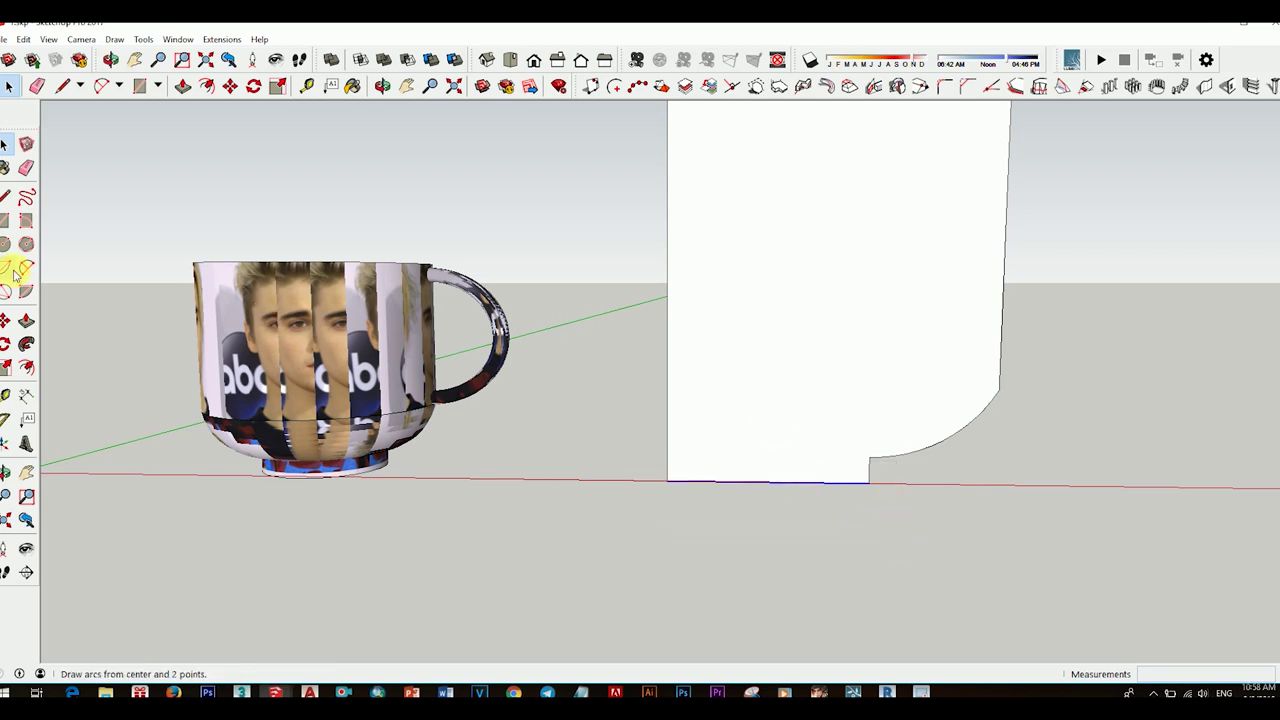
{"action": "left_click", "coordinate": [6, 322]}
{"action": "scroll", "coordinate": [850, 482], "scroll_direction": "up", "scroll_amount": 3}
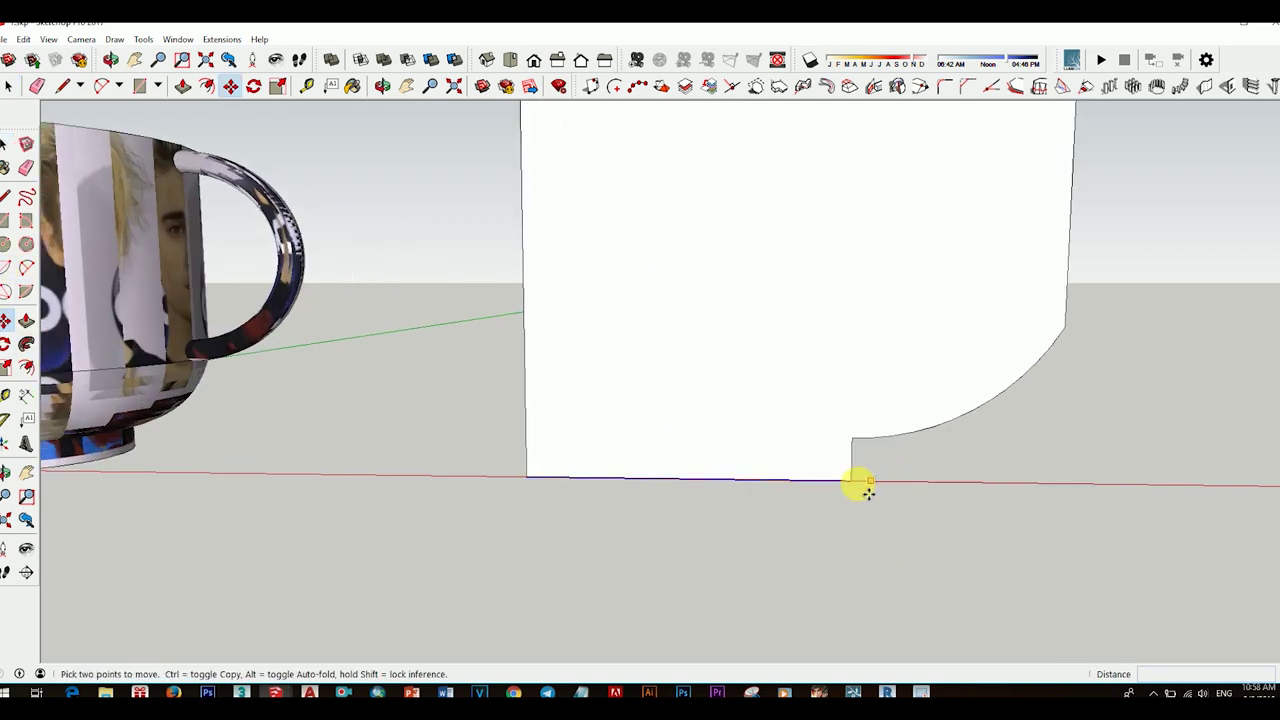
{"action": "scroll", "coordinate": [850, 482], "scroll_direction": "up", "scroll_amount": 2}
{"action": "left_click", "coordinate": [849, 480]}
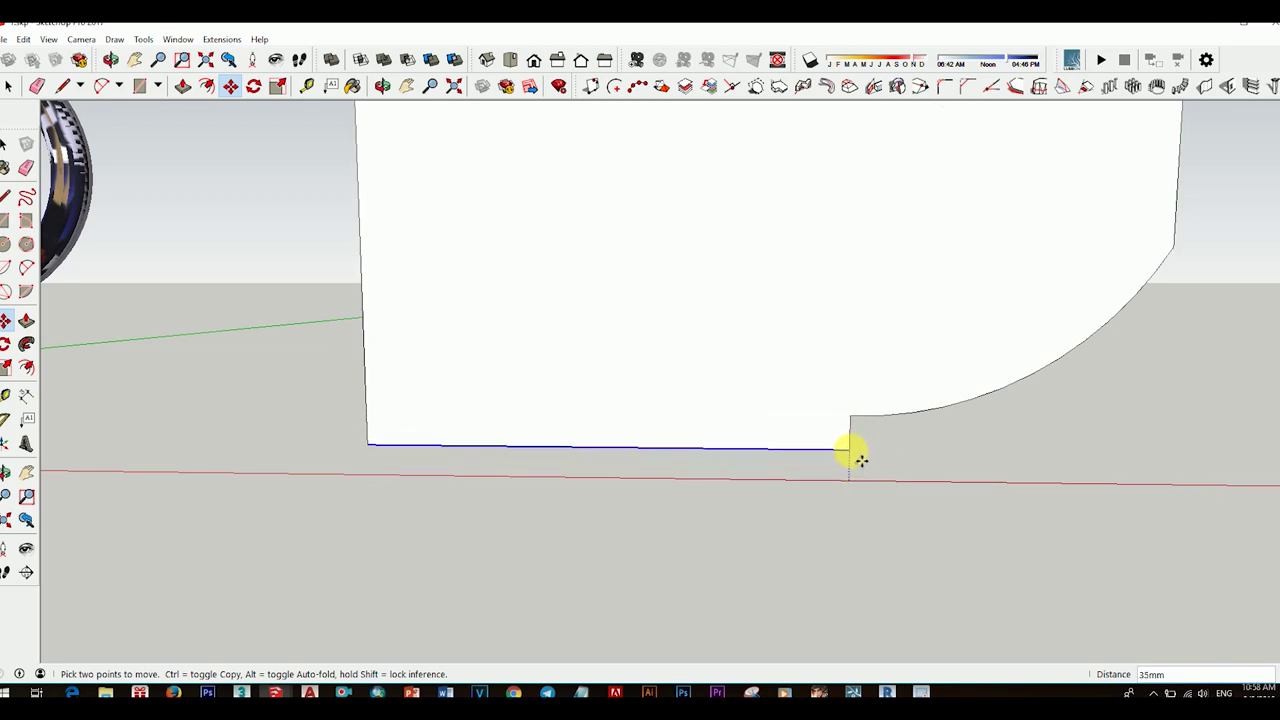
Place the face's bottom edge at its new position
{"action": "left_click", "coordinate": [979, 520]}
{"action": "mouse_move", "coordinate": [874, 503]}
{"action": "middle_mouse_down"}
{"action": "mouse_move", "coordinate": [1014, 534]}
{"action": "mouse_move", "coordinate": [949, 486]}
{"action": "mouse_move", "coordinate": [970, 520]}
{"action": "mouse_move", "coordinate": [920, 486]}
{"action": "mouse_move", "coordinate": [1023, 529]}
{"action": "mouse_move", "coordinate": [571, 366]}
{"action": "middle_mouse_up"}
{"action": "left_click", "coordinate": [17, 268]}
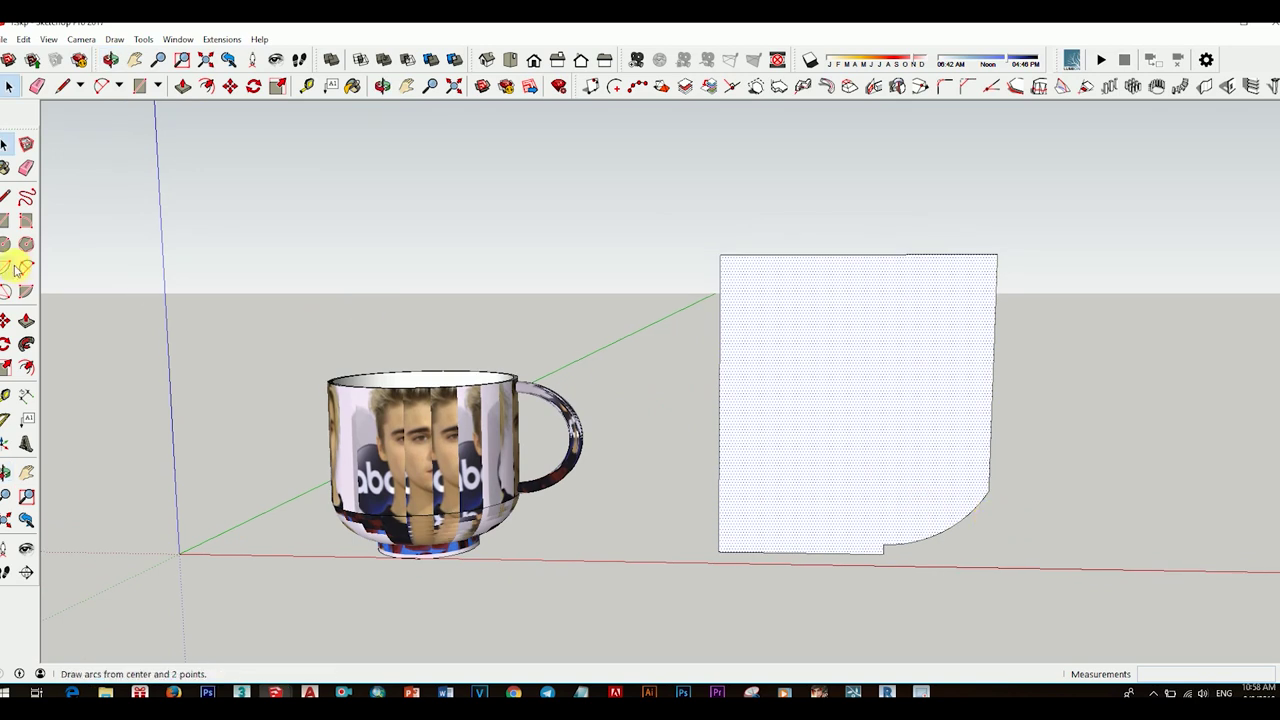
Offset the notched face's outline inward by 30 mm to form a border band
{"action": "left_click", "coordinate": [27, 366]}
{"action": "left_click", "coordinate": [937, 535]}
{"action": "type", "text": "15"}
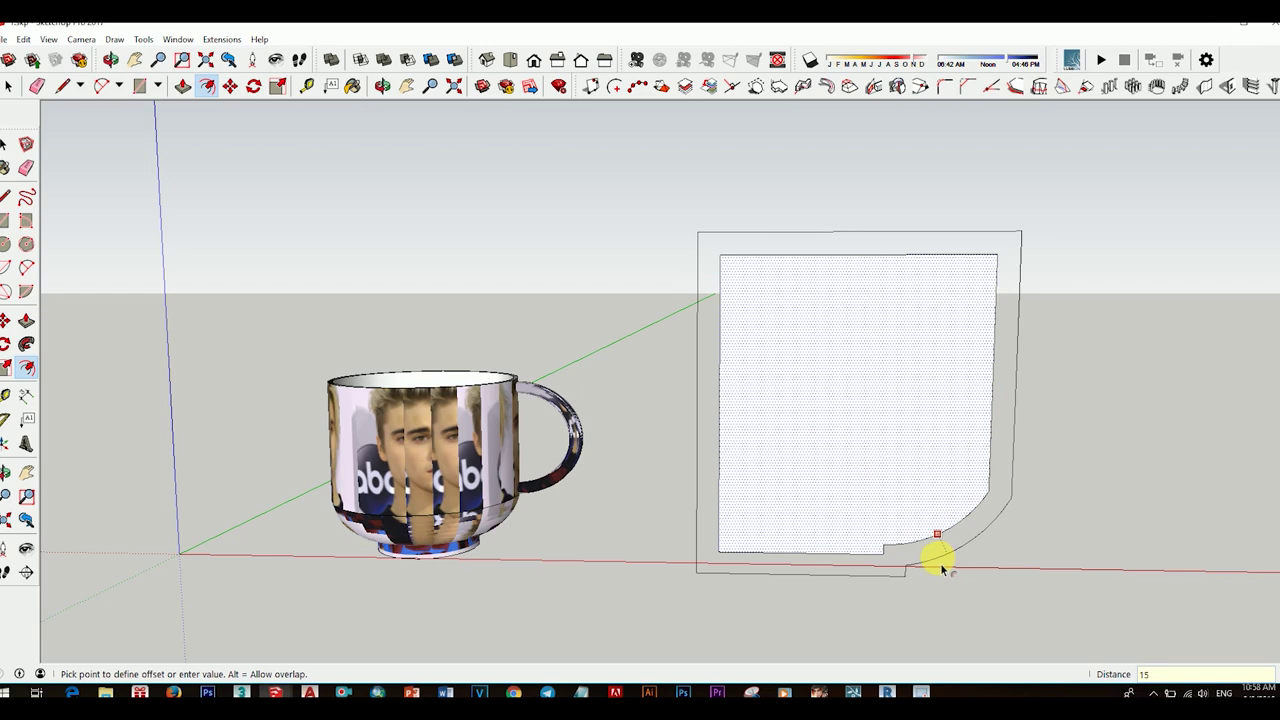
{"action": "left_click", "coordinate": [942, 568]}
{"action": "scroll", "coordinate": [955, 566], "scroll_direction": "up", "scroll_amount": 2}
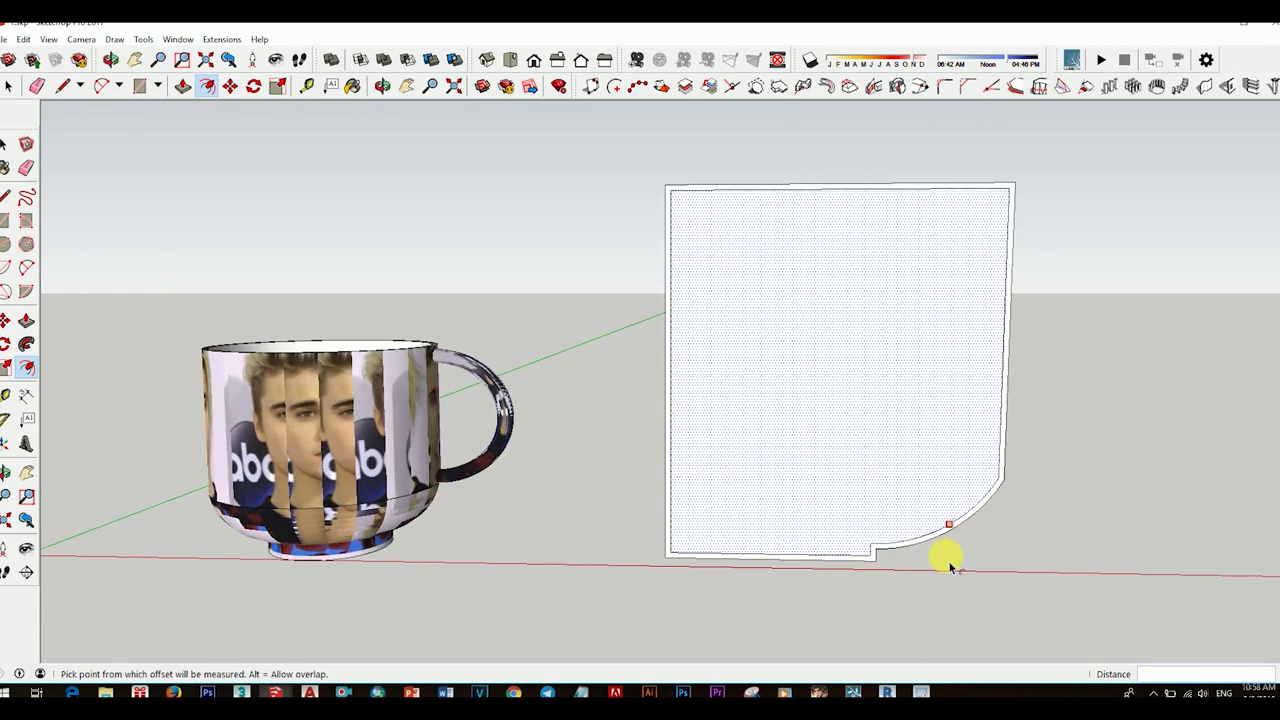
{"action": "scroll", "coordinate": [943, 553], "scroll_direction": "up", "scroll_amount": 2}
{"action": "left_click", "coordinate": [934, 548]}
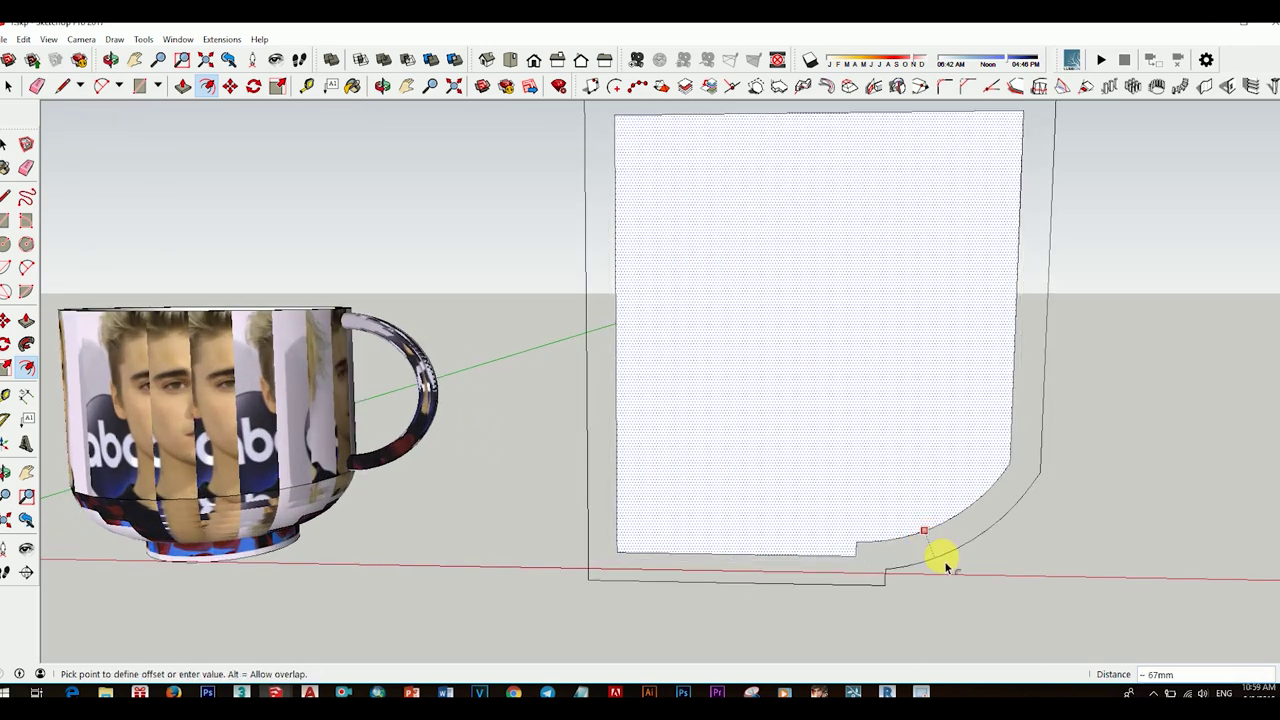
{"action": "type", "text": "30"}
{"action": "key", "text": "Return"}
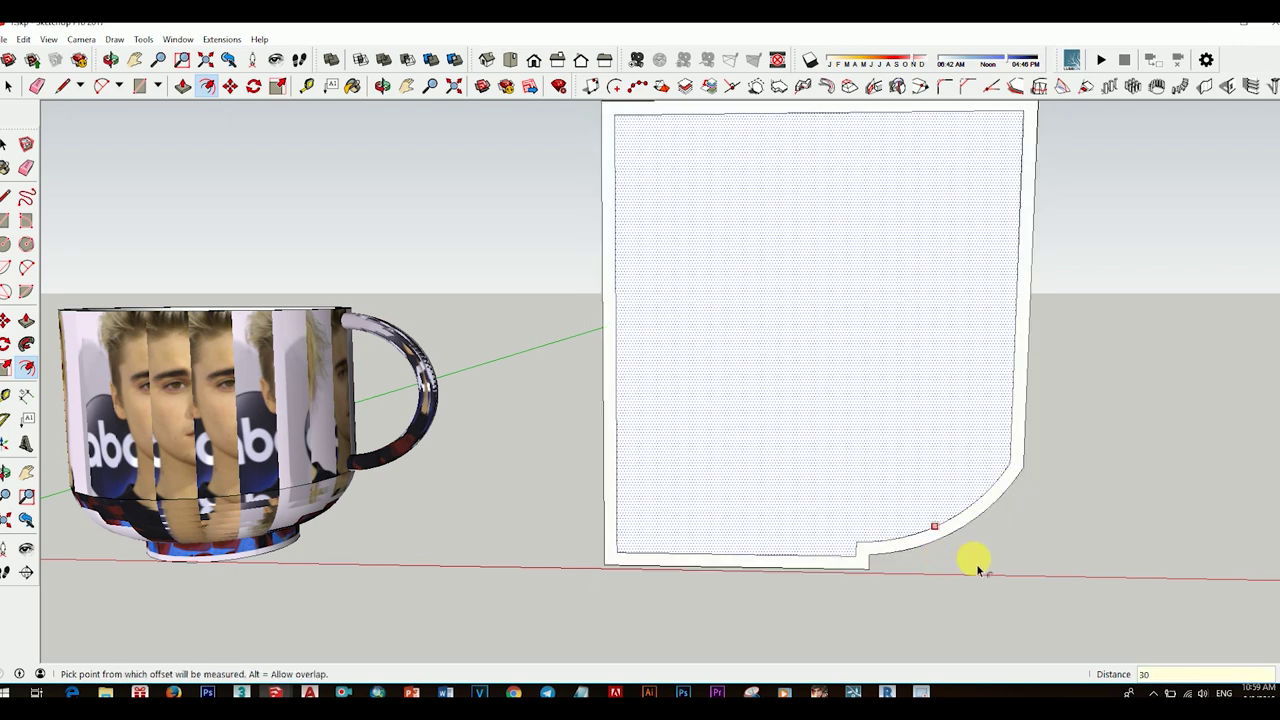
Add another offset from the new outline and confirm the distance
{"action": "scroll", "coordinate": [971, 560], "scroll_direction": "down", "scroll_amount": 2}
{"action": "left_click", "coordinate": [937, 531]}
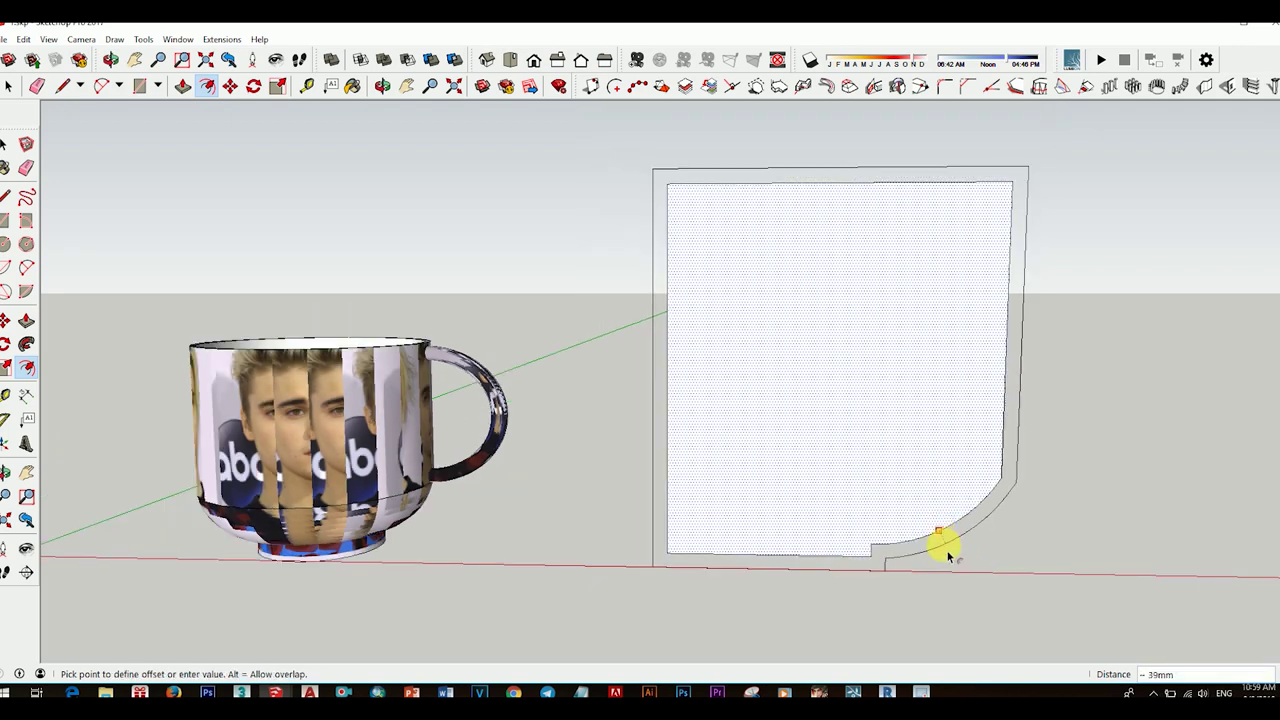
{"action": "key", "text": "Return"}
{"action": "scroll", "coordinate": [943, 543], "scroll_direction": "down", "scroll_amount": 3}
{"action": "middle_click_drag", "start_coordinate": [986, 514], "coordinate": [1029, 571]}
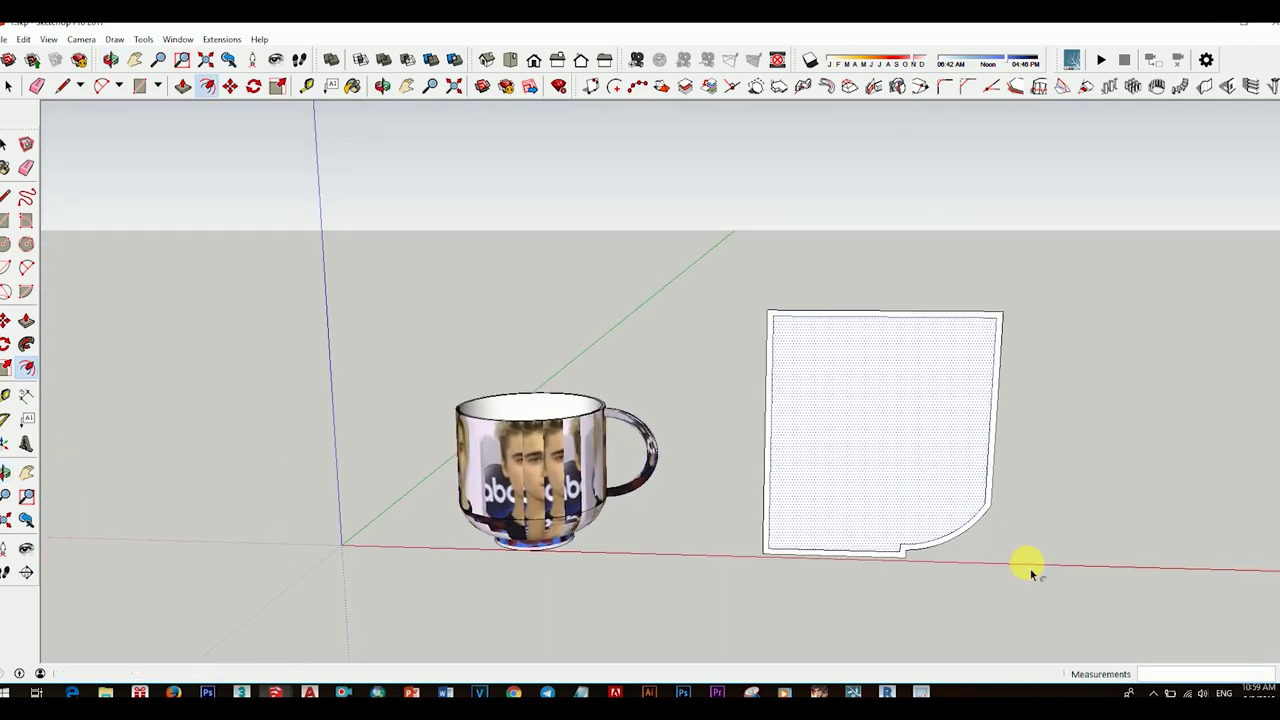
{"action": "scroll", "coordinate": [990, 531], "scroll_direction": "up", "scroll_amount": 2}
{"action": "key", "text": "space"}
{"action": "scroll", "coordinate": [985, 518], "scroll_direction": "up", "scroll_amount": 2}
{"action": "scroll", "coordinate": [935, 522], "scroll_direction": "up", "scroll_amount": 2}
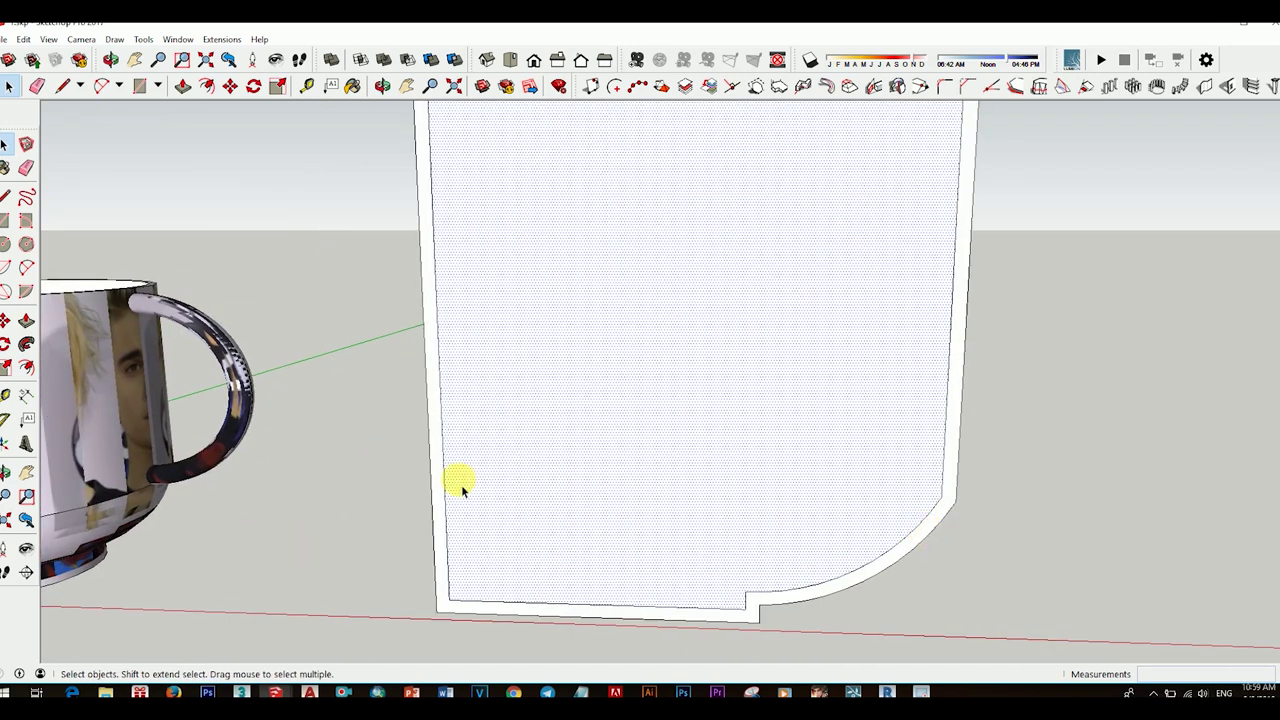
Draw a 100-sided 2-Point Arc across the band's corner where the curve meets the straight side, accepting the segment warning
{"action": "left_click", "coordinate": [26, 268]}
{"action": "scroll", "coordinate": [971, 514], "scroll_direction": "up", "scroll_amount": 2}
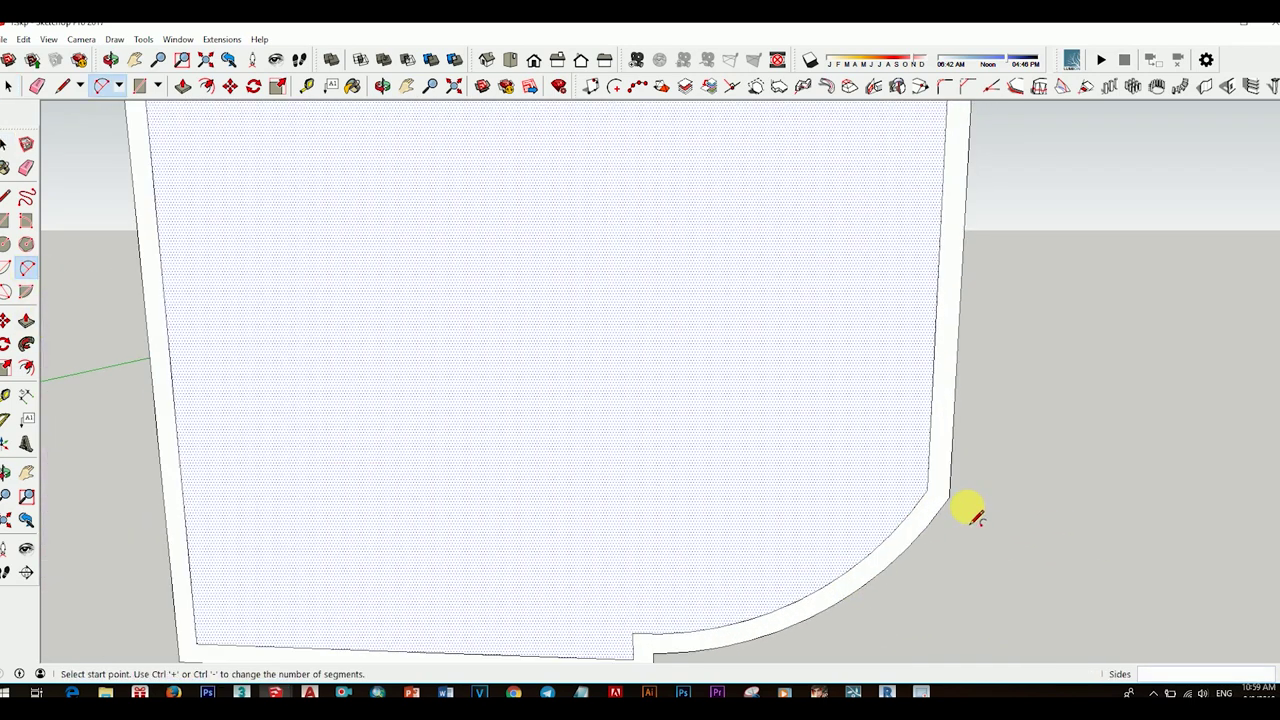
{"action": "scroll", "coordinate": [975, 513], "scroll_direction": "up", "scroll_amount": 2}
{"action": "type", "text": "100"}
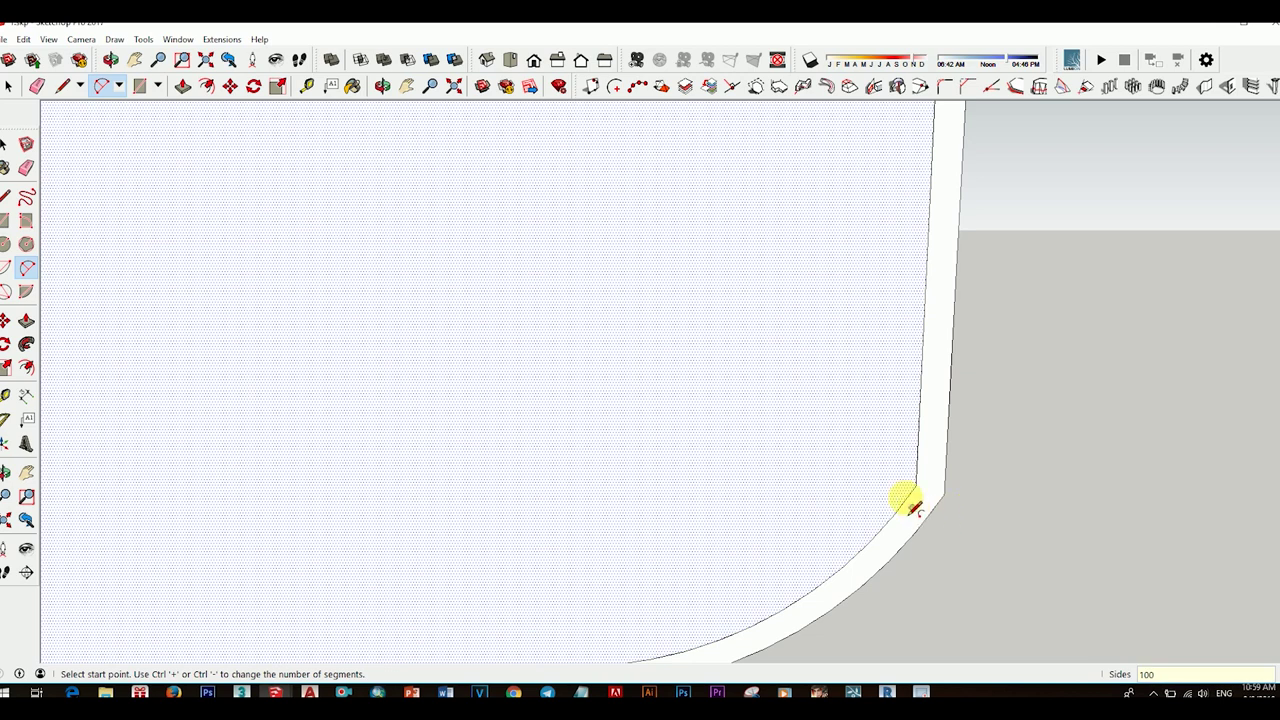
{"action": "left_click", "coordinate": [915, 487]}
{"action": "scroll", "coordinate": [912, 488], "scroll_direction": "up", "scroll_amount": 1}
{"action": "scroll", "coordinate": [940, 505], "scroll_direction": "up", "scroll_amount": 1}
{"action": "left_click", "coordinate": [948, 508]}
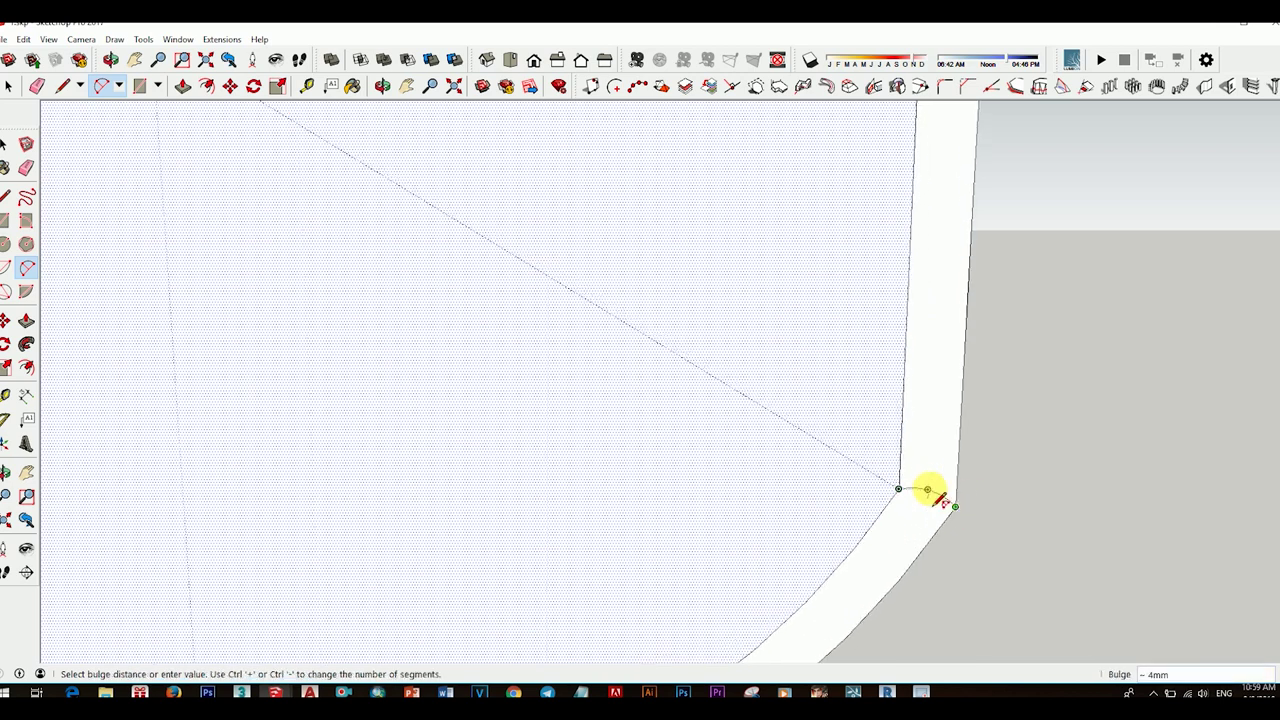
{"action": "scroll", "coordinate": [930, 498], "scroll_direction": "up", "scroll_amount": 1}
{"action": "left_click", "coordinate": [902, 480]}
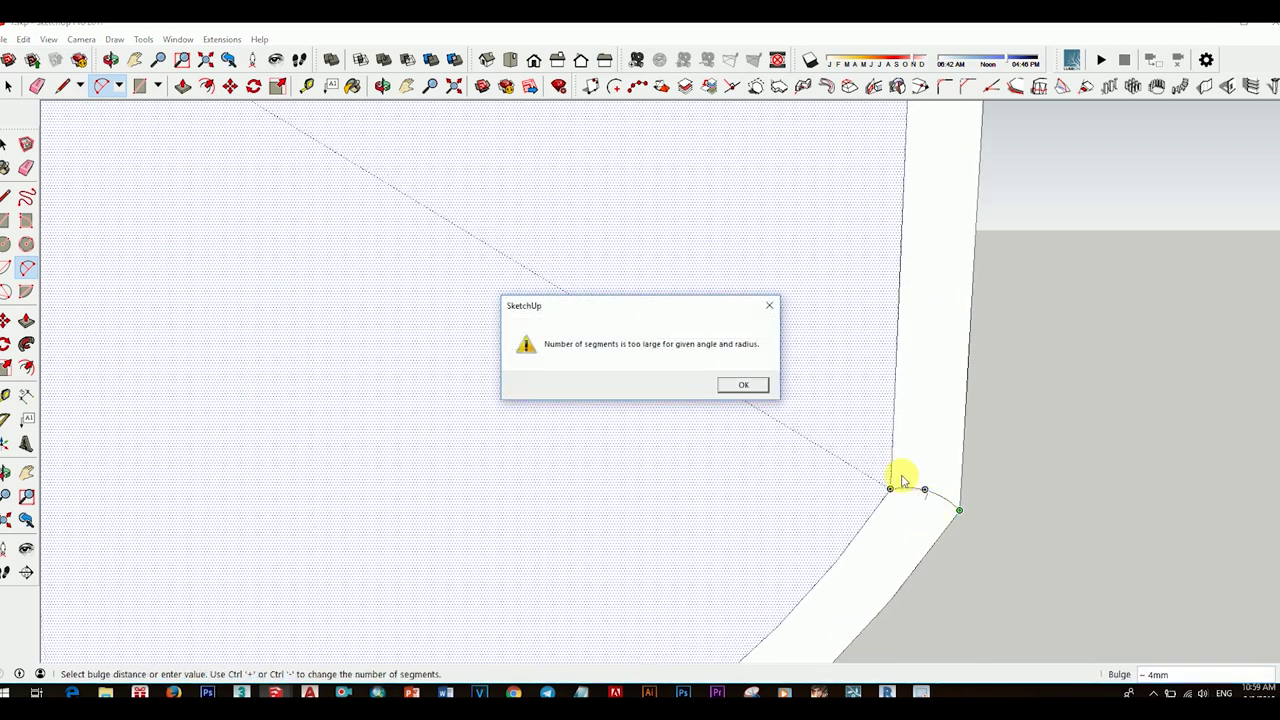
{"action": "left_click", "coordinate": [766, 393]}
{"action": "scroll", "coordinate": [937, 449], "scroll_direction": "down", "scroll_amount": 2}
{"action": "scroll", "coordinate": [910, 436], "scroll_direction": "down", "scroll_amount": 2}
{"action": "key", "text": "space"}
{"action": "scroll", "coordinate": [903, 445], "scroll_direction": "down", "scroll_amount": 3}
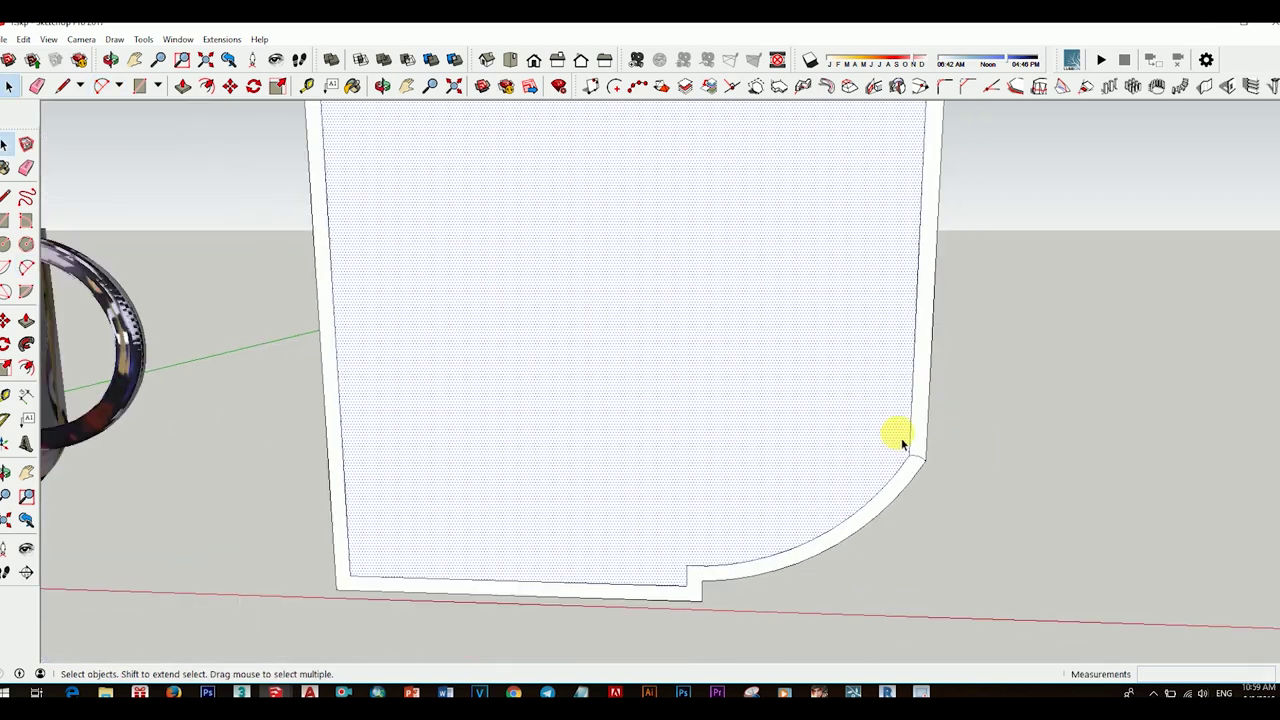
{"action": "middle_click_drag", "start_coordinate": [900, 443], "coordinate": [980, 500]}
{"action": "scroll", "coordinate": [870, 520], "scroll_direction": "up", "scroll_amount": 2}
{"action": "mouse_move", "coordinate": [766, 537]}
{"action": "middle_mouse_down"}
{"action": "mouse_move", "coordinate": [677, 563]}
{"action": "mouse_move", "coordinate": [691, 569]}
{"action": "mouse_move", "coordinate": [486, 514]}
{"action": "middle_mouse_up"}
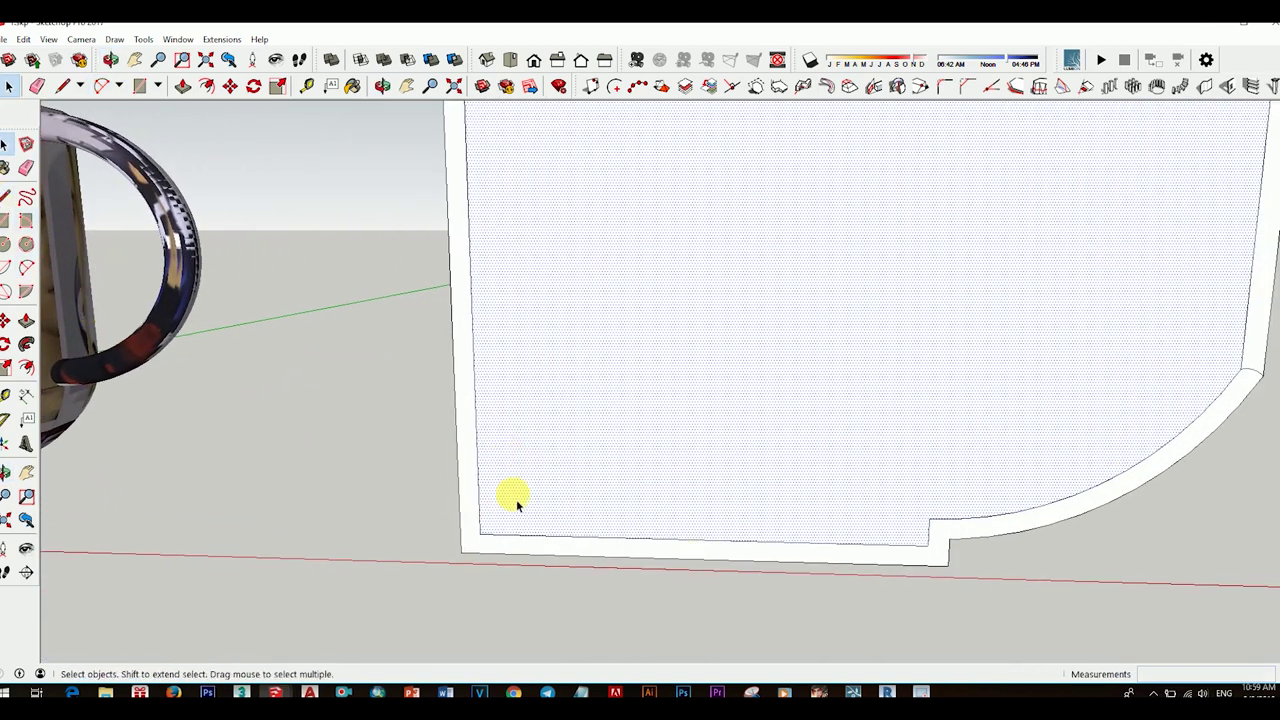
Erase the inner face, right wall, left side and top edges, leaving a thin profile strip
{"action": "left_click", "coordinate": [5, 196]}
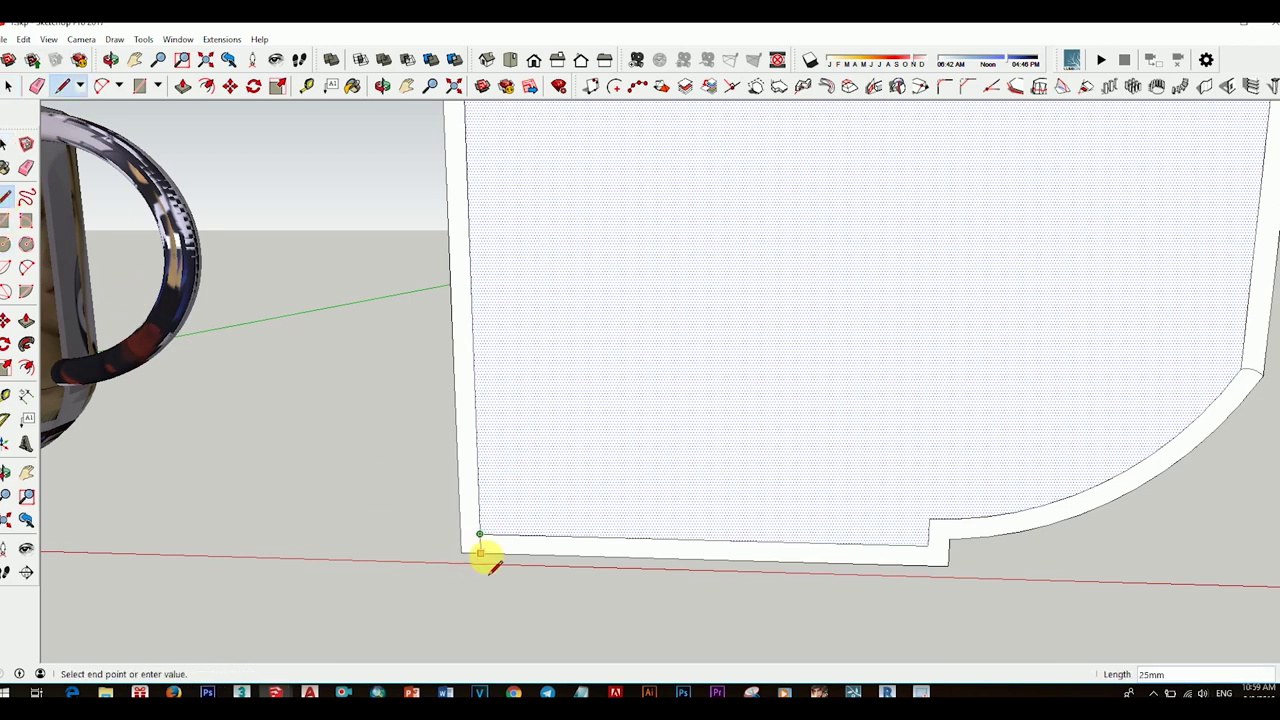
{"action": "key", "text": "space"}
{"action": "scroll", "coordinate": [771, 423], "scroll_direction": "down", "scroll_amount": 2}
{"action": "mouse_move", "coordinate": [771, 423]}
{"action": "middle_mouse_down"}
{"action": "mouse_move", "coordinate": [723, 543]}
{"action": "mouse_move", "coordinate": [737, 517]}
{"action": "mouse_move", "coordinate": [522, 489]}
{"action": "mouse_move", "coordinate": [466, 408]}
{"action": "mouse_move", "coordinate": [400, 368]}
{"action": "middle_mouse_up"}
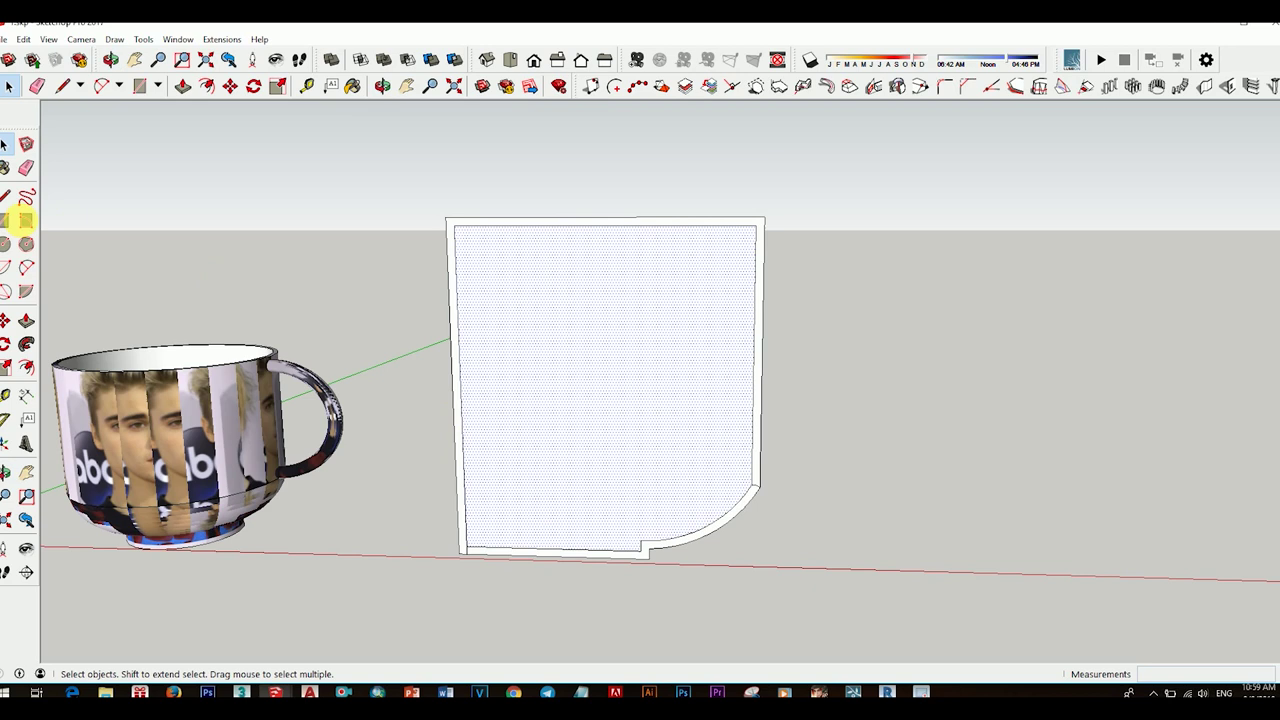
{"action": "left_click", "coordinate": [26, 167]}
{"action": "key", "text": "Delete"}
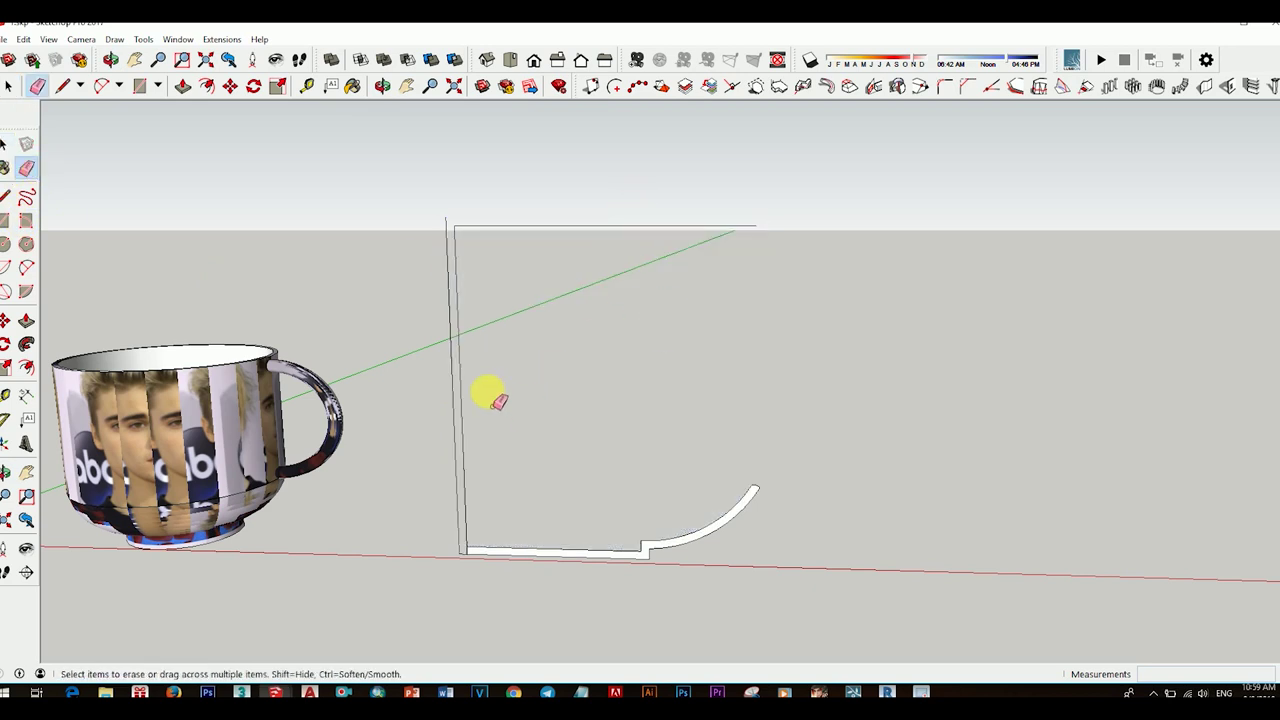
{"action": "left_click_drag", "start_coordinate": [455, 395], "coordinate": [537, 243]}
{"action": "scroll", "coordinate": [457, 550], "scroll_direction": "up", "scroll_amount": 3}
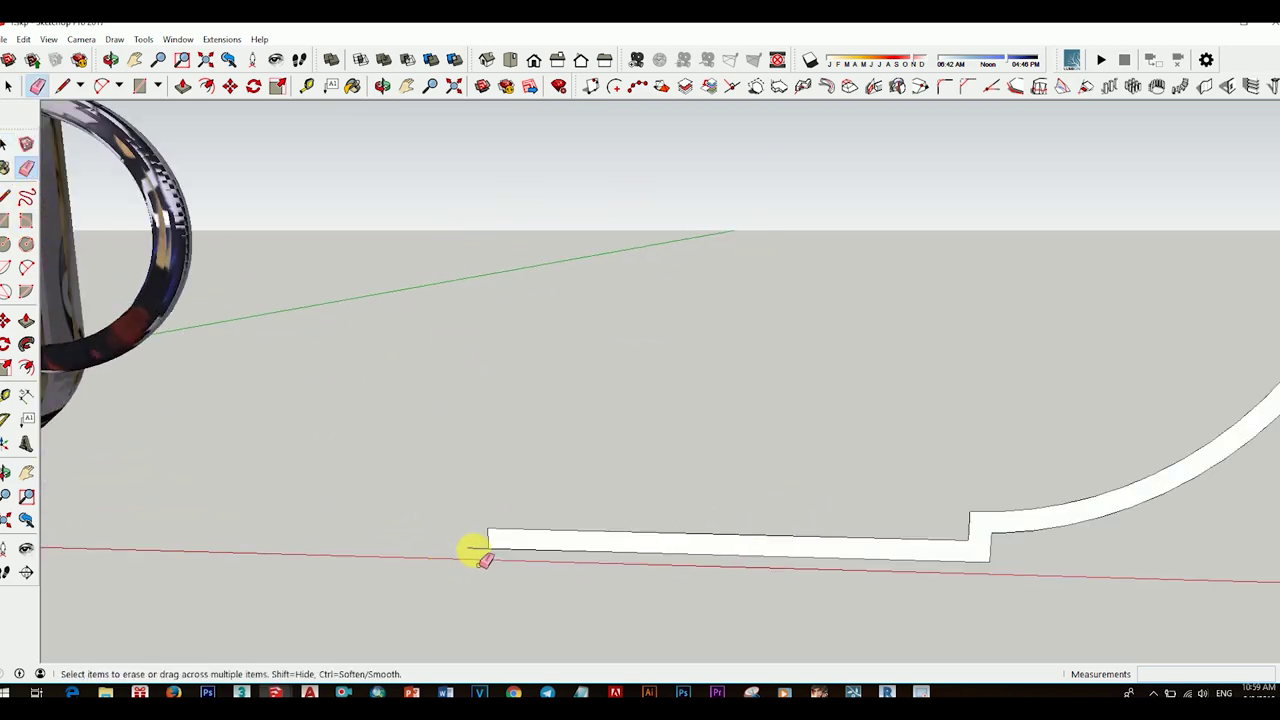
{"action": "scroll", "coordinate": [641, 426], "scroll_direction": "down", "scroll_amount": 5}
{"action": "mouse_move", "coordinate": [641, 426]}
{"action": "middle_mouse_down"}
{"action": "mouse_move", "coordinate": [740, 426]}
{"action": "mouse_move", "coordinate": [618, 490]}
{"action": "mouse_move", "coordinate": [628, 451]}
{"action": "mouse_move", "coordinate": [826, 517]}
{"action": "mouse_move", "coordinate": [757, 366]}
{"action": "mouse_move", "coordinate": [708, 508]}
{"action": "middle_mouse_up"}
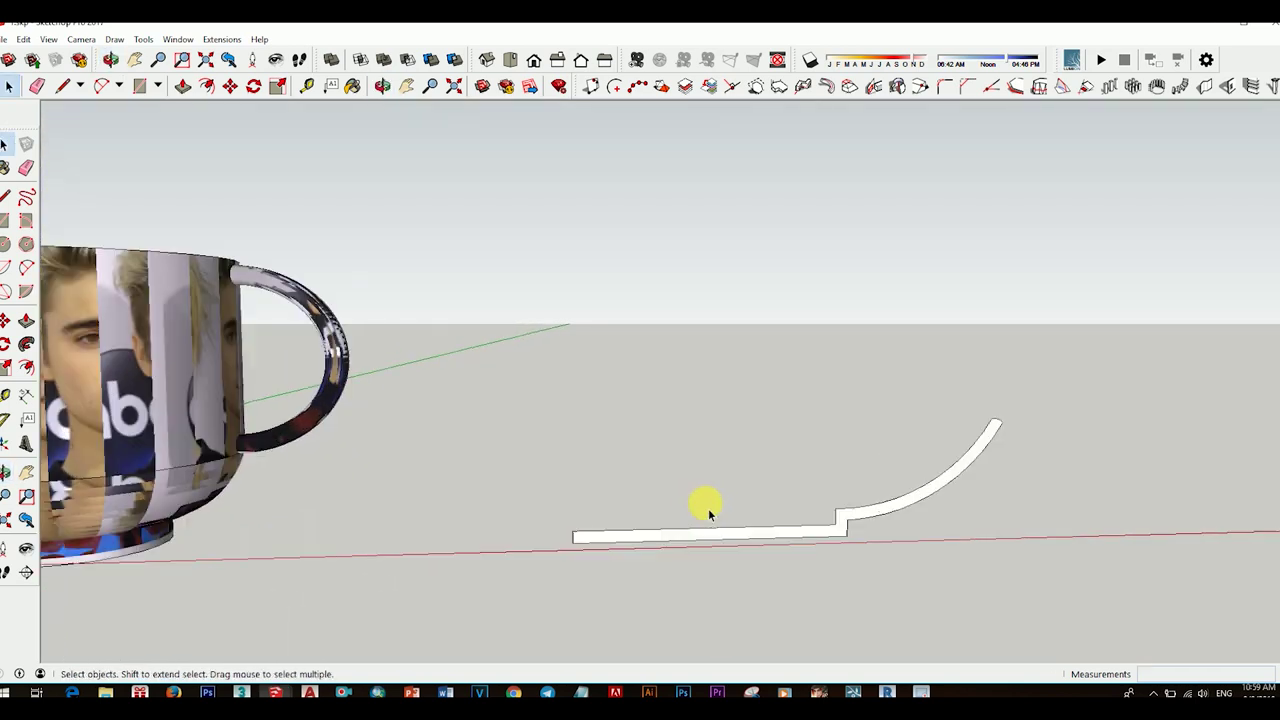
Box-select the strip's left end and move it right, shortening the flat base by 247 mm
{"action": "scroll", "coordinate": [700, 500], "scroll_direction": "up", "scroll_amount": 2}
{"action": "left_click_drag", "start_coordinate": [429, 461], "coordinate": [562, 572]}
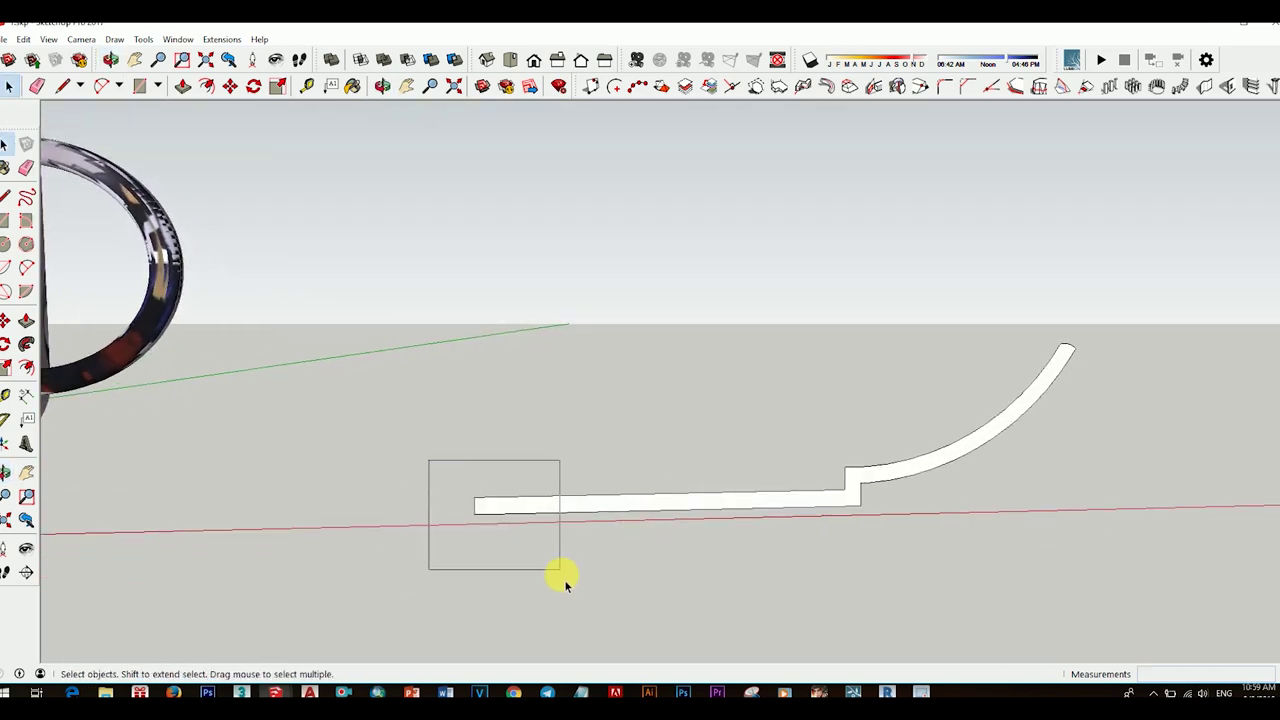
{"action": "left_click", "coordinate": [6, 320]}
{"action": "left_click_drag", "start_coordinate": [483, 523], "coordinate": [645, 529]}
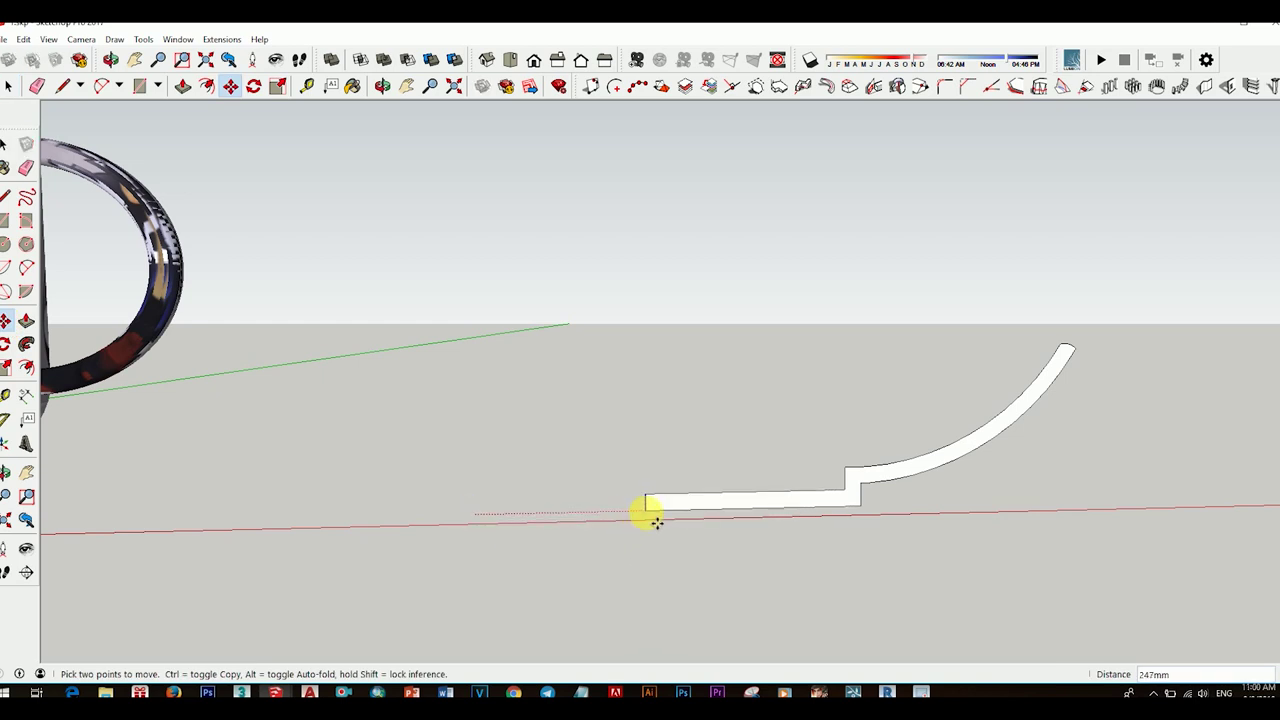
{"action": "scroll", "coordinate": [771, 523], "scroll_direction": "down", "scroll_amount": 3}
{"action": "mouse_move", "coordinate": [771, 523]}
{"action": "middle_mouse_down"}
{"action": "mouse_move", "coordinate": [766, 457]}
{"action": "mouse_move", "coordinate": [772, 513]}
{"action": "mouse_move", "coordinate": [871, 534]}
{"action": "middle_mouse_up"}
{"action": "scroll", "coordinate": [811, 491], "scroll_direction": "up", "scroll_amount": 2}
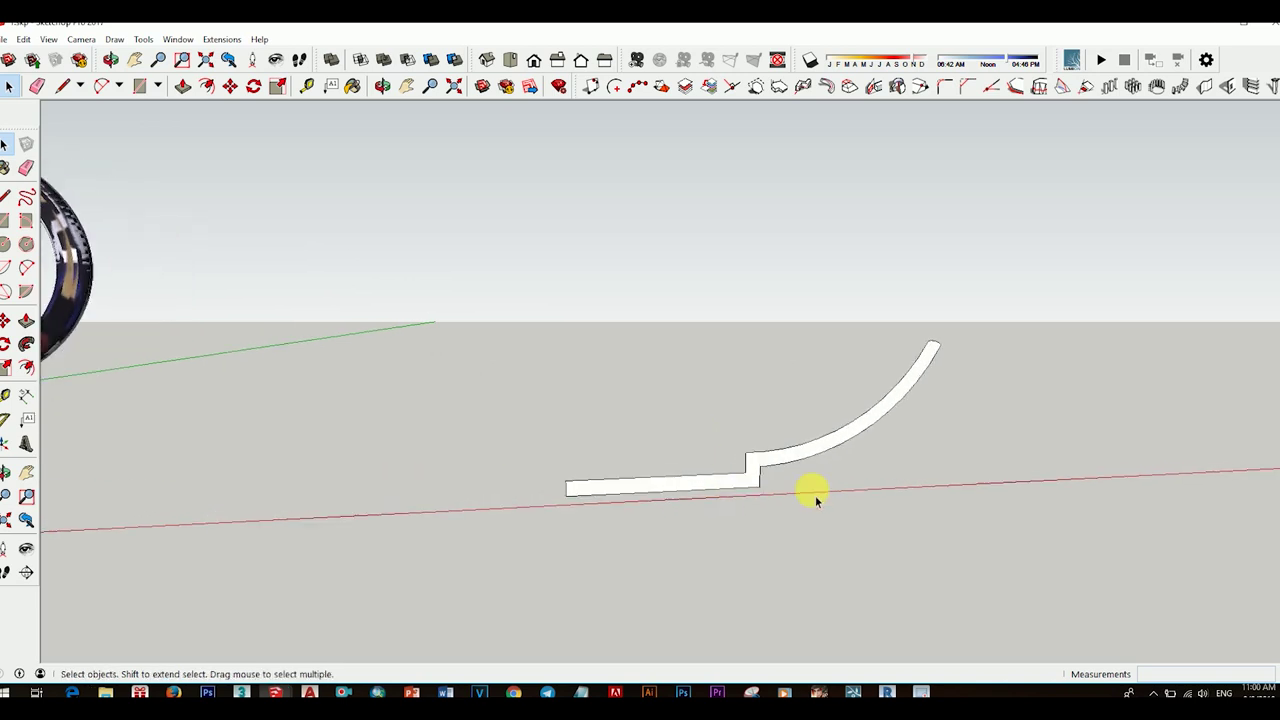
{"action": "scroll", "coordinate": [661, 537], "scroll_direction": "up", "scroll_amount": 2}
{"action": "scroll", "coordinate": [661, 537], "scroll_direction": "down", "scroll_amount": 3}
{"action": "middle_click_drag", "start_coordinate": [709, 514], "coordinate": [714, 528]}
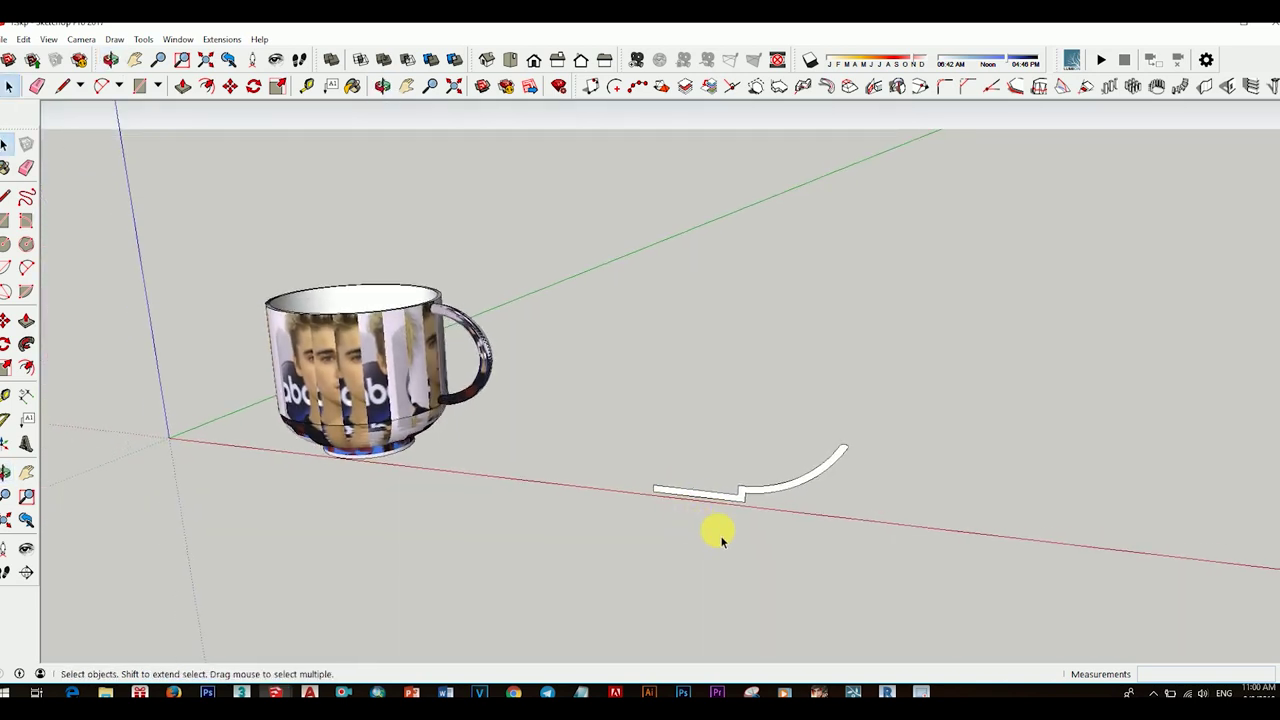
Draw a circle centred above the profile's start point
{"action": "left_click", "coordinate": [5, 244]}
{"action": "scroll", "coordinate": [665, 488], "scroll_direction": "up", "scroll_amount": 2}
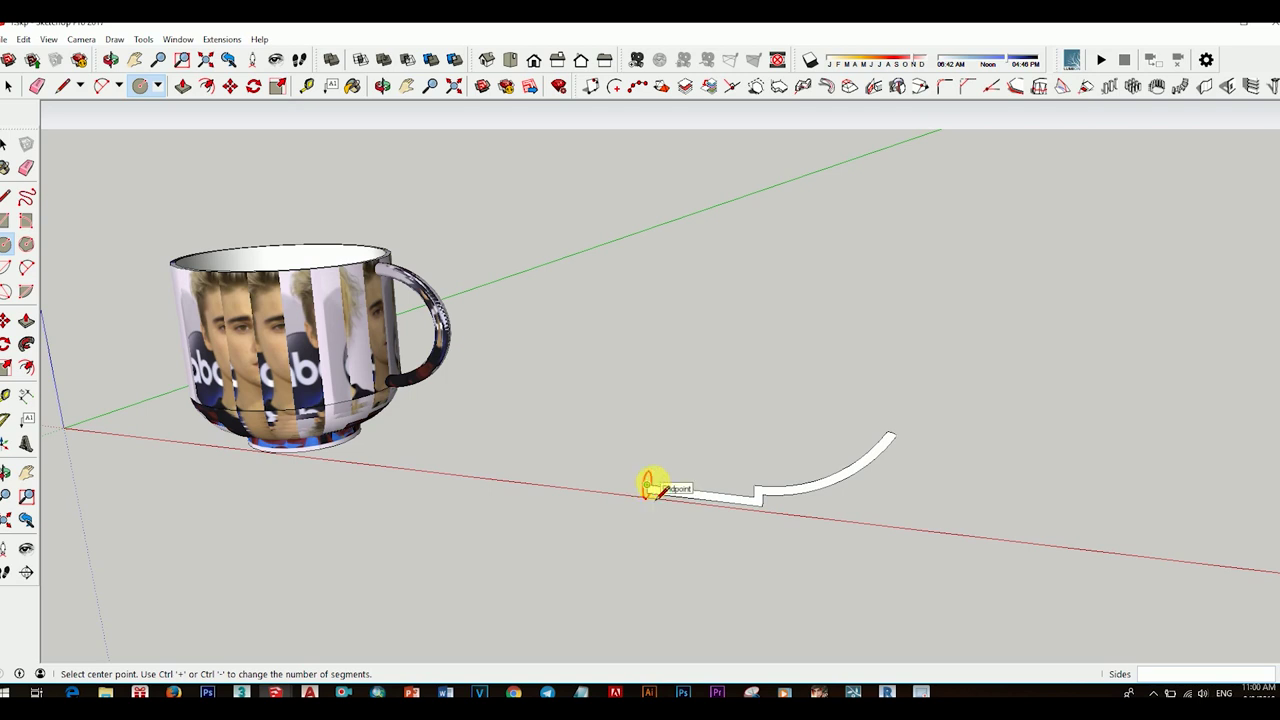
{"action": "left_click", "coordinate": [647, 365]}
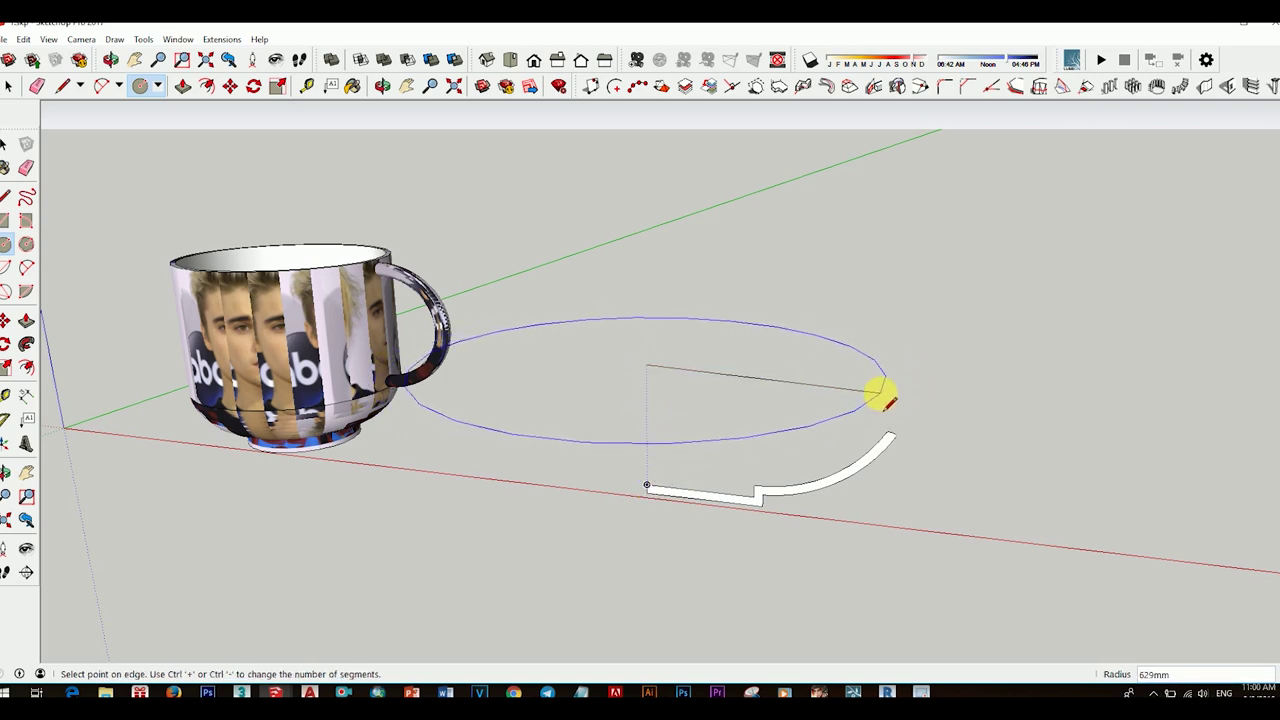
{"action": "key", "text": "Escape"}
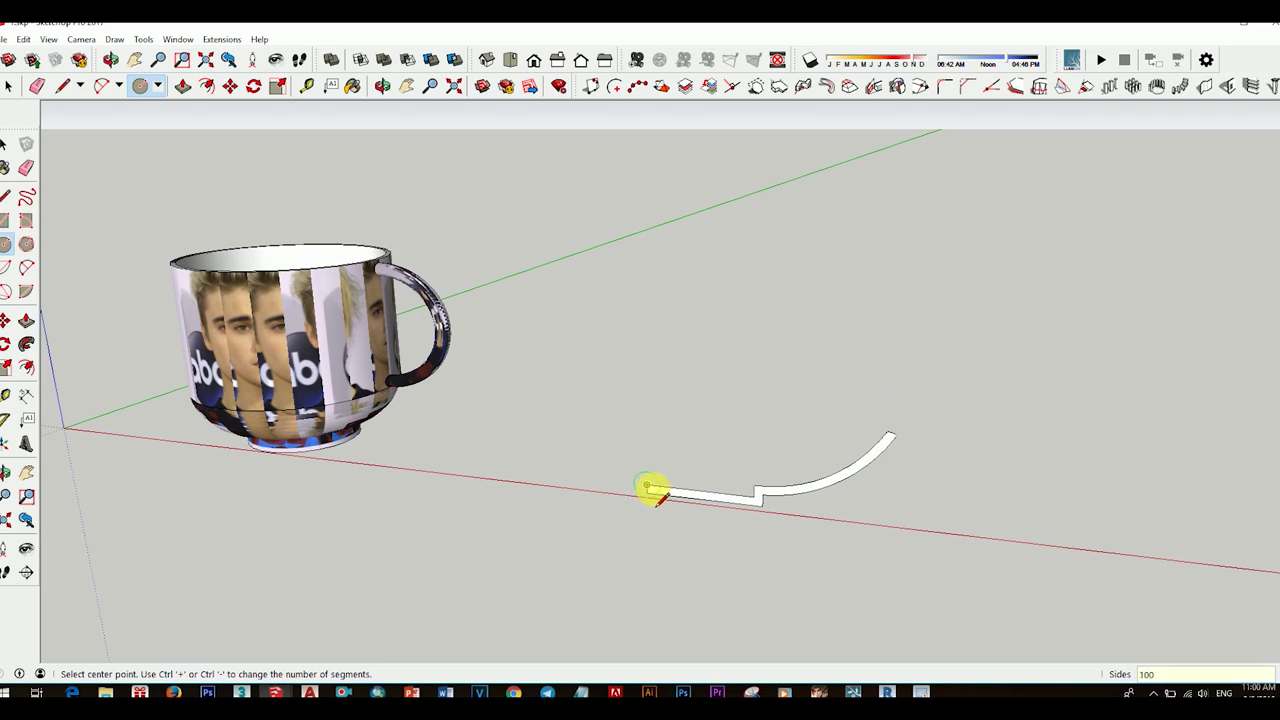
{"action": "left_click", "coordinate": [649, 366]}
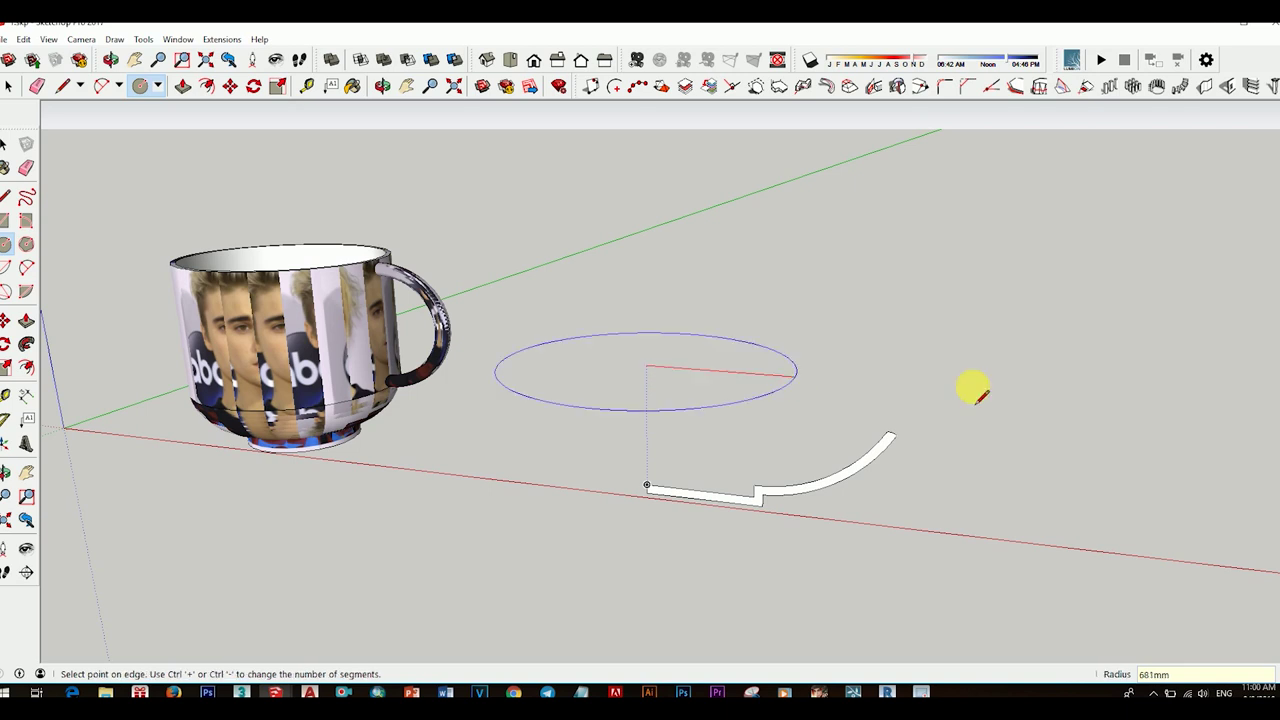
{"action": "left_click", "coordinate": [882, 384]}
{"action": "mouse_move", "coordinate": [848, 462]}
{"action": "middle_mouse_down"}
{"action": "mouse_move", "coordinate": [694, 497]}
{"action": "mouse_move", "coordinate": [763, 489]}
{"action": "middle_mouse_up"}
Sweep the profile around the circle with Follow Me to form the round saucer
{"action": "key", "text": "space"}
{"action": "left_click", "coordinate": [763, 489]}
{"action": "left_click", "coordinate": [26, 345]}
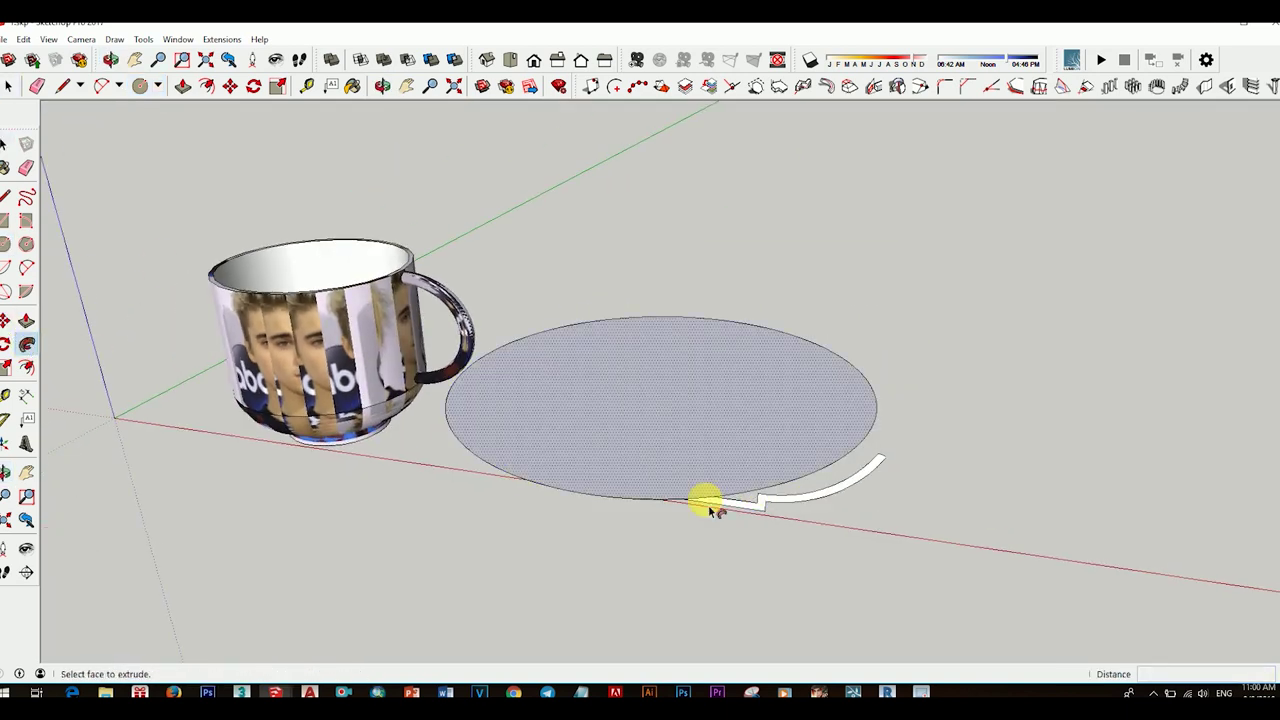
{"action": "mouse_move", "coordinate": [924, 578]}
{"action": "middle_mouse_down"}
{"action": "mouse_move", "coordinate": [891, 534]}
{"action": "mouse_move", "coordinate": [823, 491]}
{"action": "middle_mouse_up"}
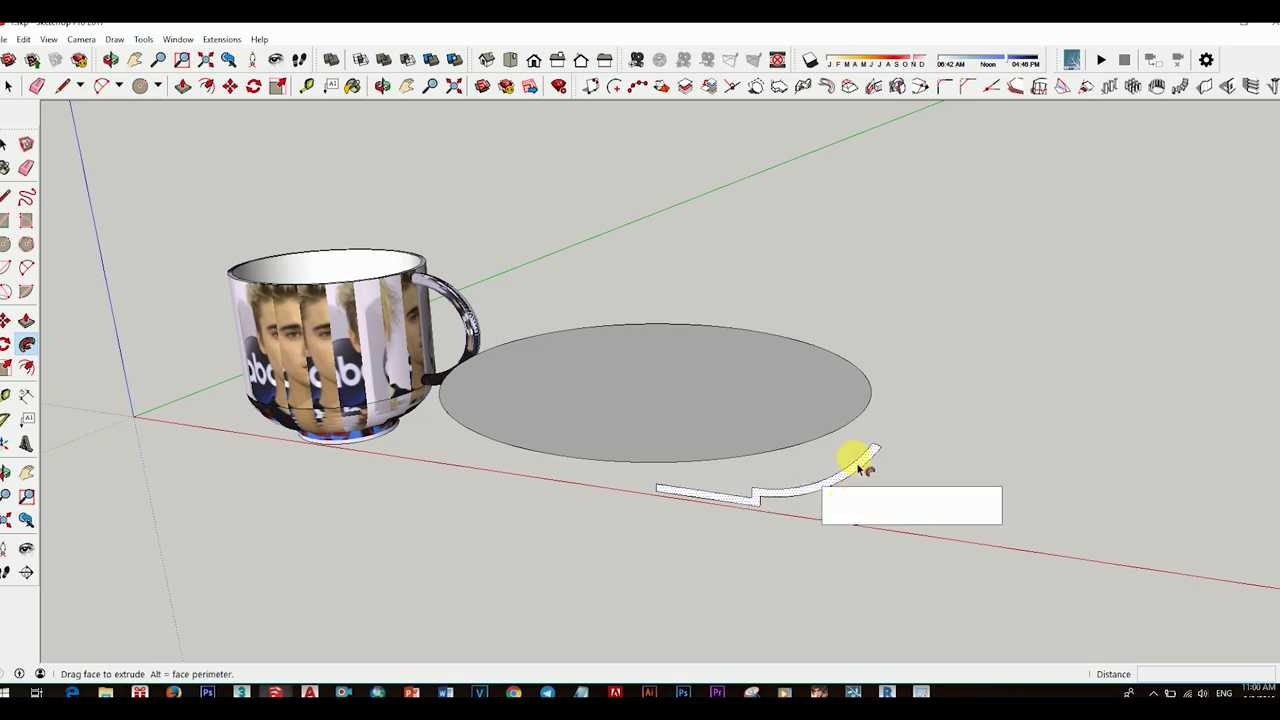
{"action": "left_click", "coordinate": [860, 466]}
{"action": "mouse_move", "coordinate": [825, 563]}
{"action": "middle_mouse_down"}
{"action": "mouse_move", "coordinate": [680, 491]}
{"action": "mouse_move", "coordinate": [866, 582]}
{"action": "mouse_move", "coordinate": [777, 400]}
{"action": "mouse_move", "coordinate": [729, 403]}
{"action": "mouse_move", "coordinate": [809, 586]}
{"action": "mouse_move", "coordinate": [700, 480]}
{"action": "middle_mouse_up"}
{"action": "key", "text": "space"}
Delete the saucer's flat top face
{"action": "left_click", "coordinate": [643, 407]}
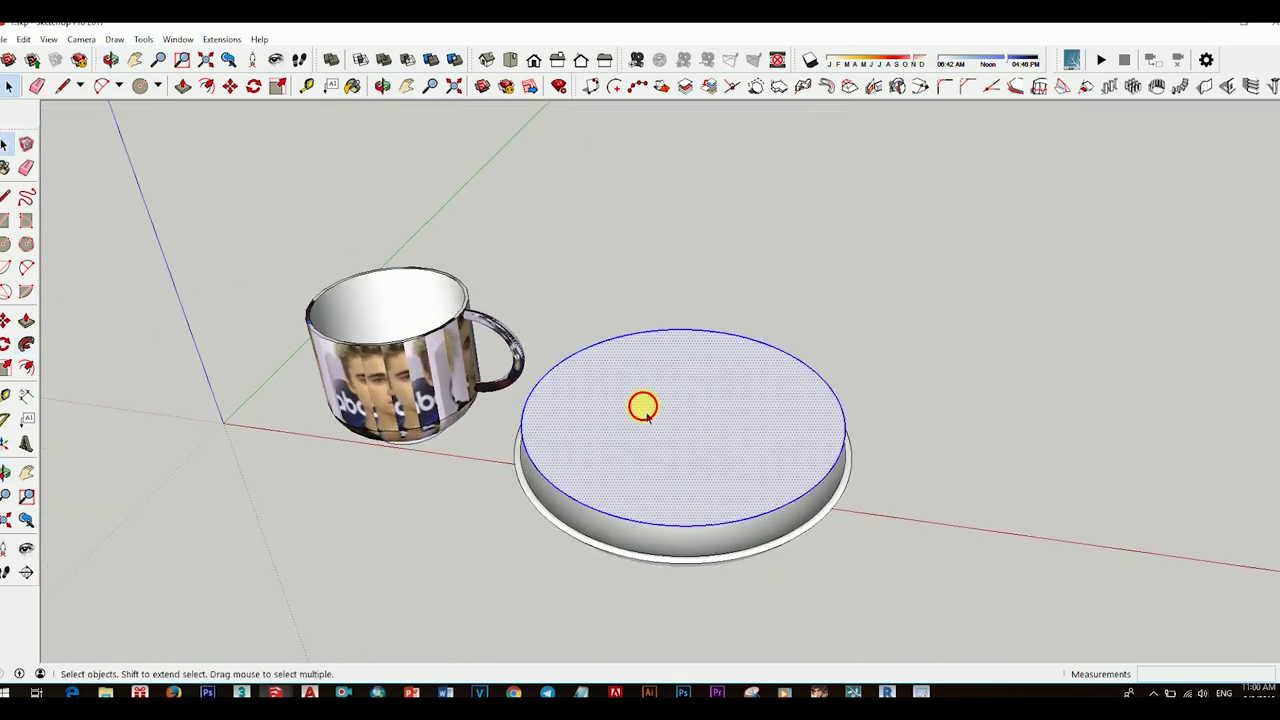
{"action": "right_click", "coordinate": [643, 407]}
{"action": "left_click", "coordinate": [690, 134]}
{"action": "mouse_move", "coordinate": [743, 386]}
{"action": "middle_mouse_down"}
{"action": "mouse_move", "coordinate": [718, 515]}
{"action": "mouse_move", "coordinate": [757, 449]}
{"action": "middle_mouse_up"}
Make all of the cup's geometry into a single group
{"action": "triple_click", "coordinate": [528, 393]}
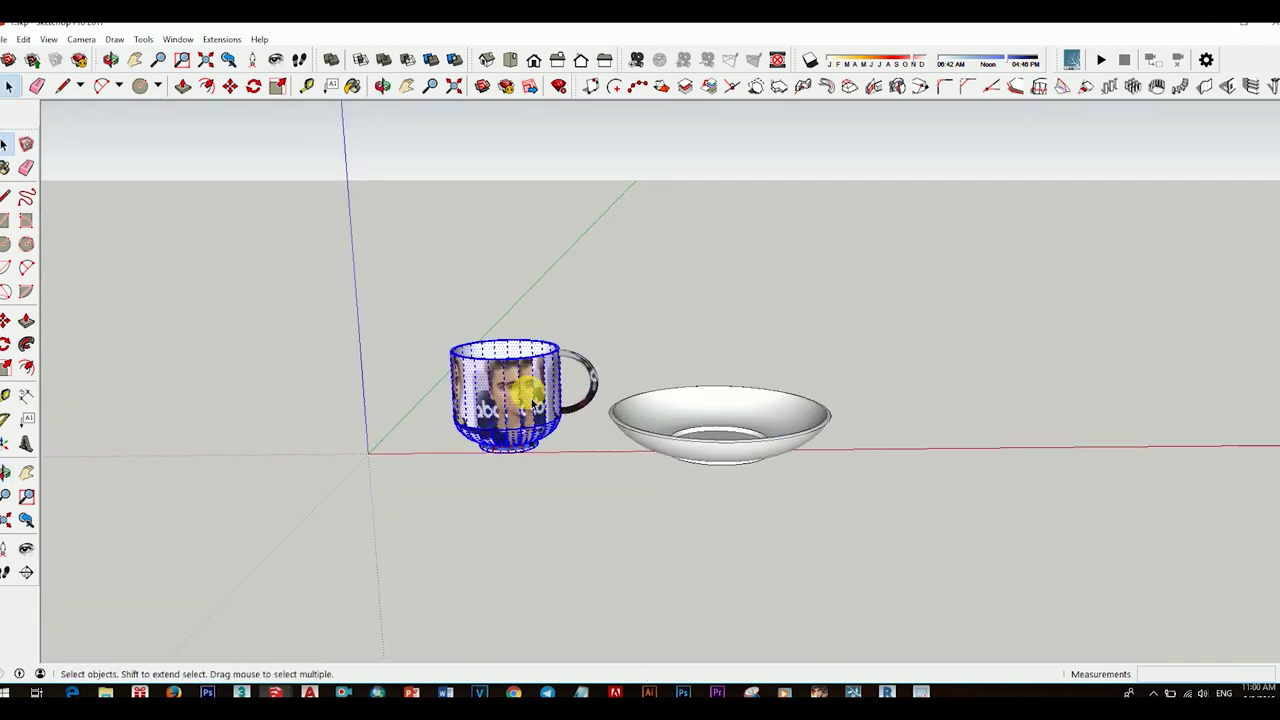
{"action": "right_click", "coordinate": [530, 395]}
{"action": "left_click", "coordinate": [590, 246]}
{"action": "left_click_drag", "start_coordinate": [414, 310], "coordinate": [604, 500]}
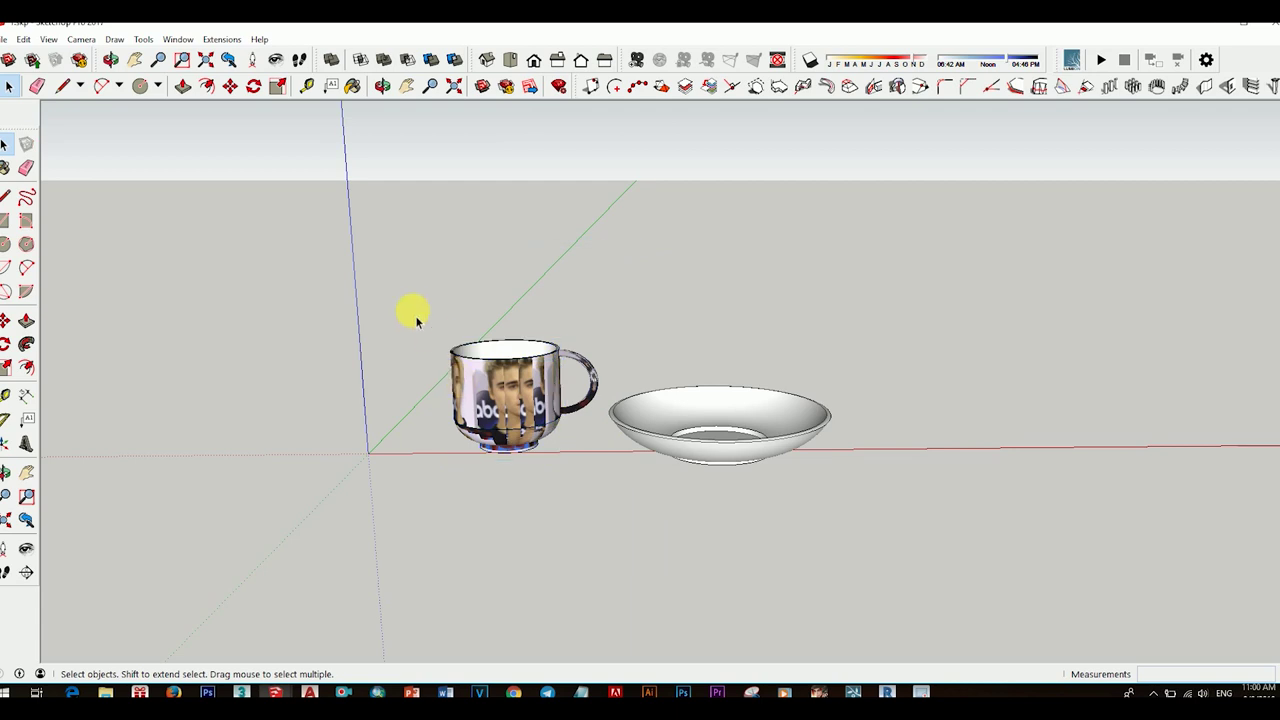
{"action": "right_click", "coordinate": [532, 400]}
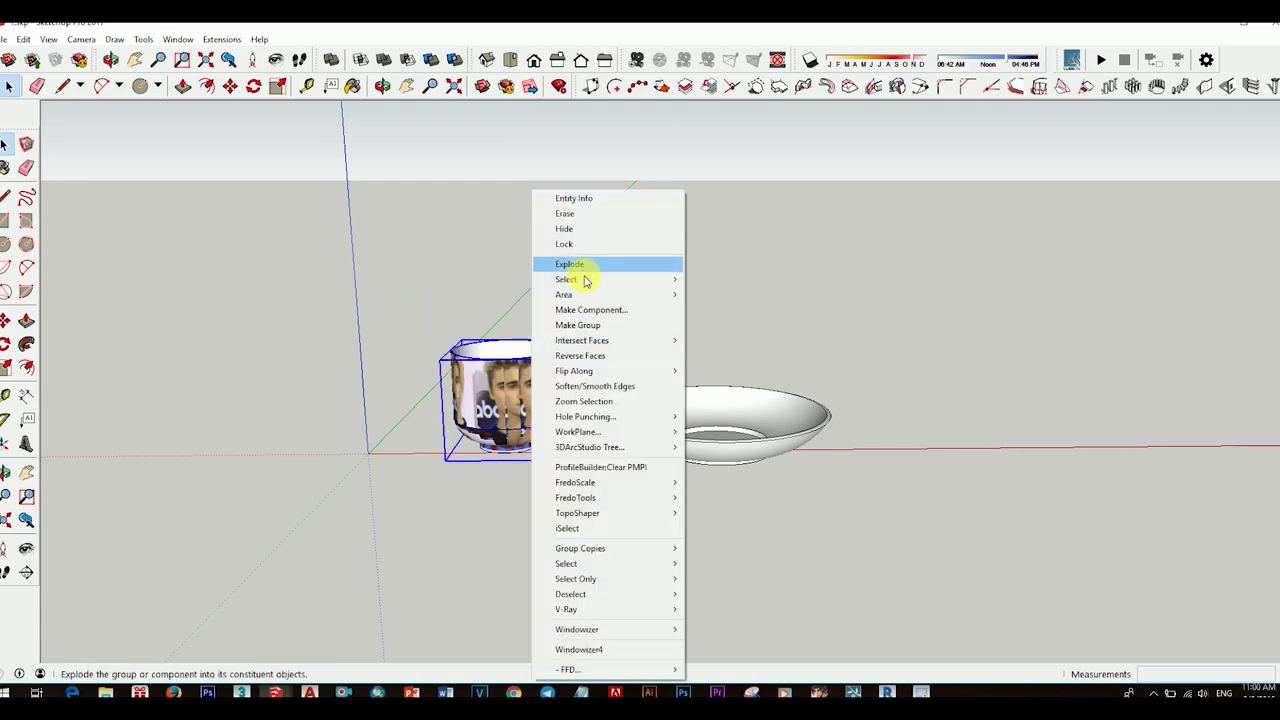
{"action": "left_click", "coordinate": [580, 323]}
Move the cup group onto the centre of the saucer
{"action": "key", "text": "m"}
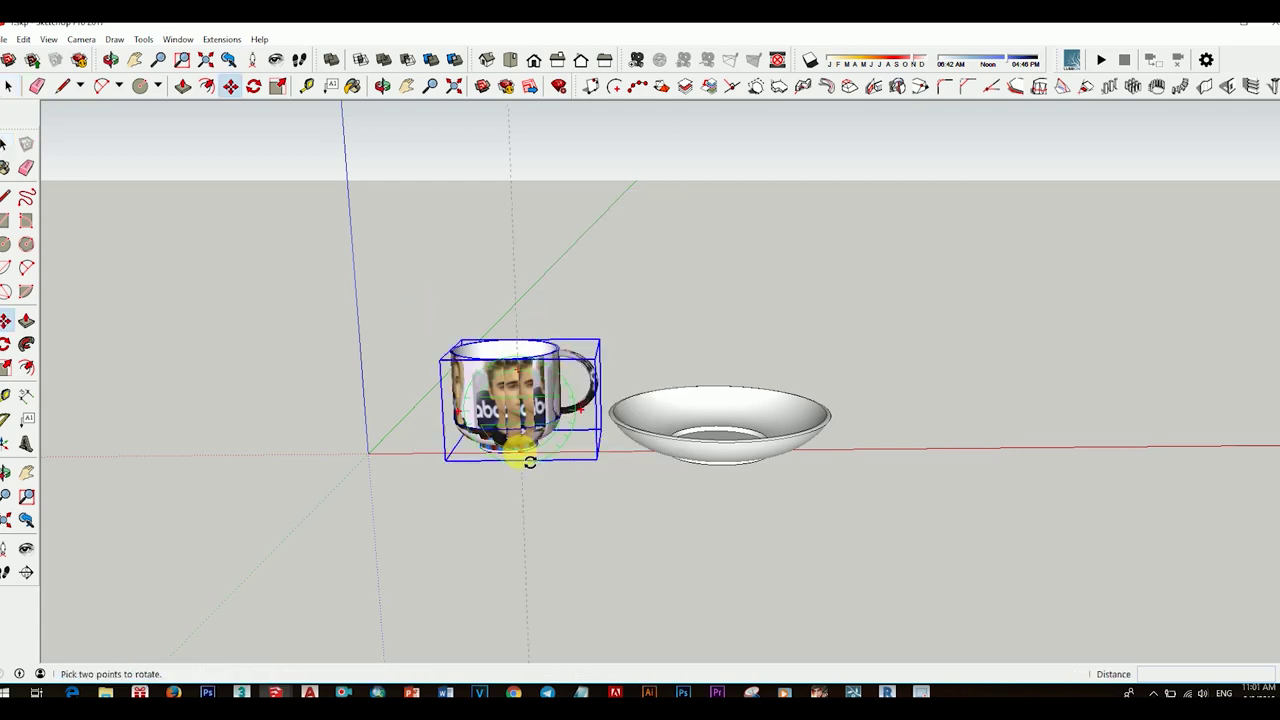
{"action": "left_click", "coordinate": [523, 451]}
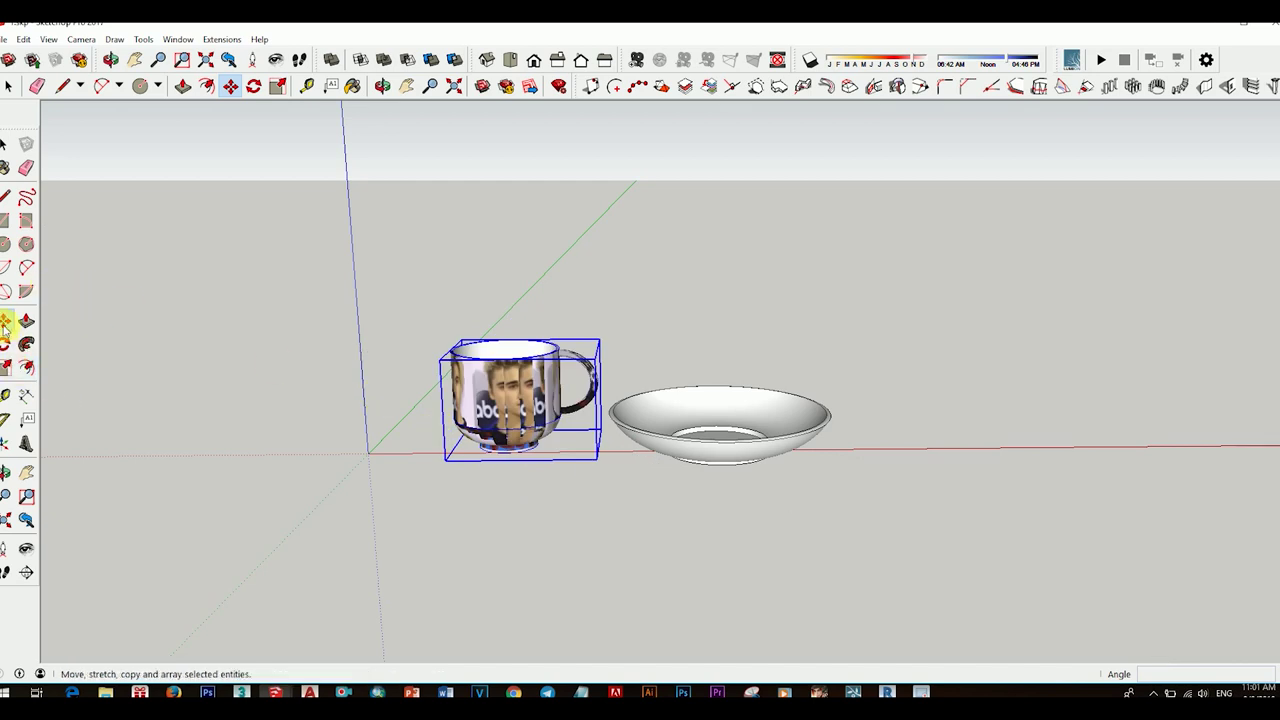
{"action": "left_click", "coordinate": [517, 461]}
{"action": "middle_click_drag", "start_coordinate": [720, 414], "coordinate": [720, 491]}
{"action": "scroll", "coordinate": [720, 491], "scroll_direction": "up", "scroll_amount": 3}
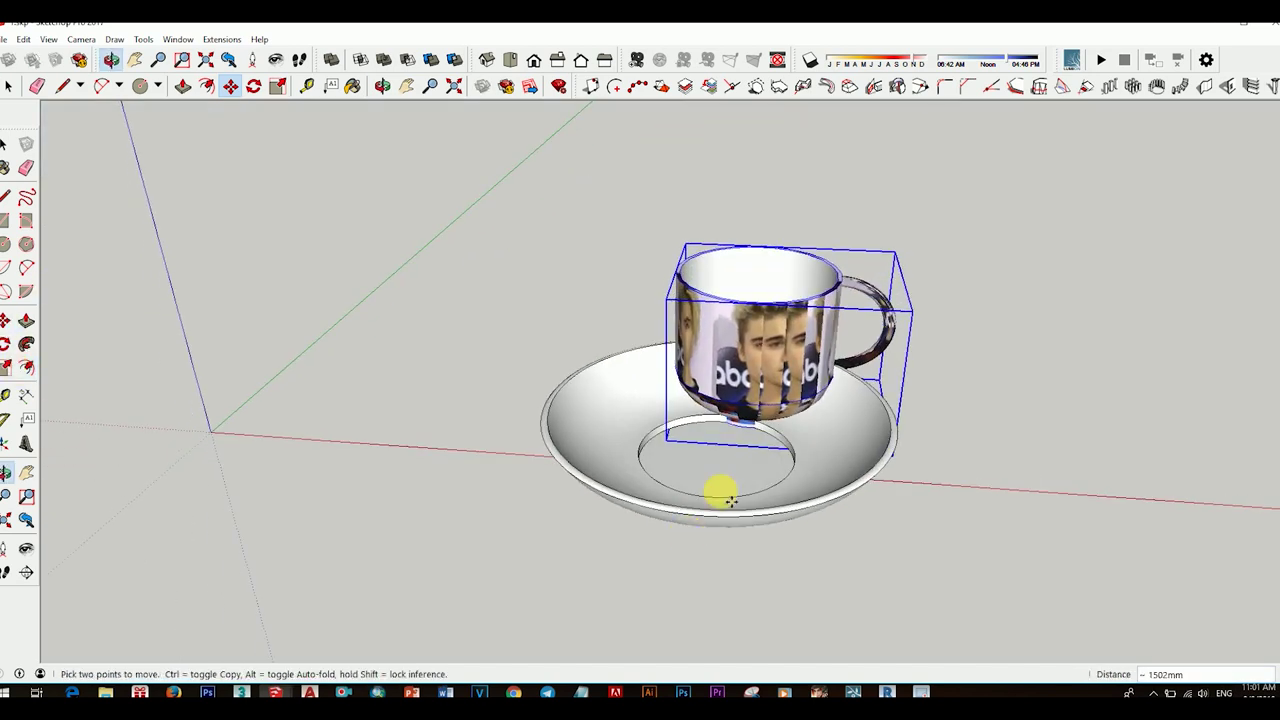
{"action": "scroll", "coordinate": [760, 482], "scroll_direction": "down", "scroll_amount": 3}
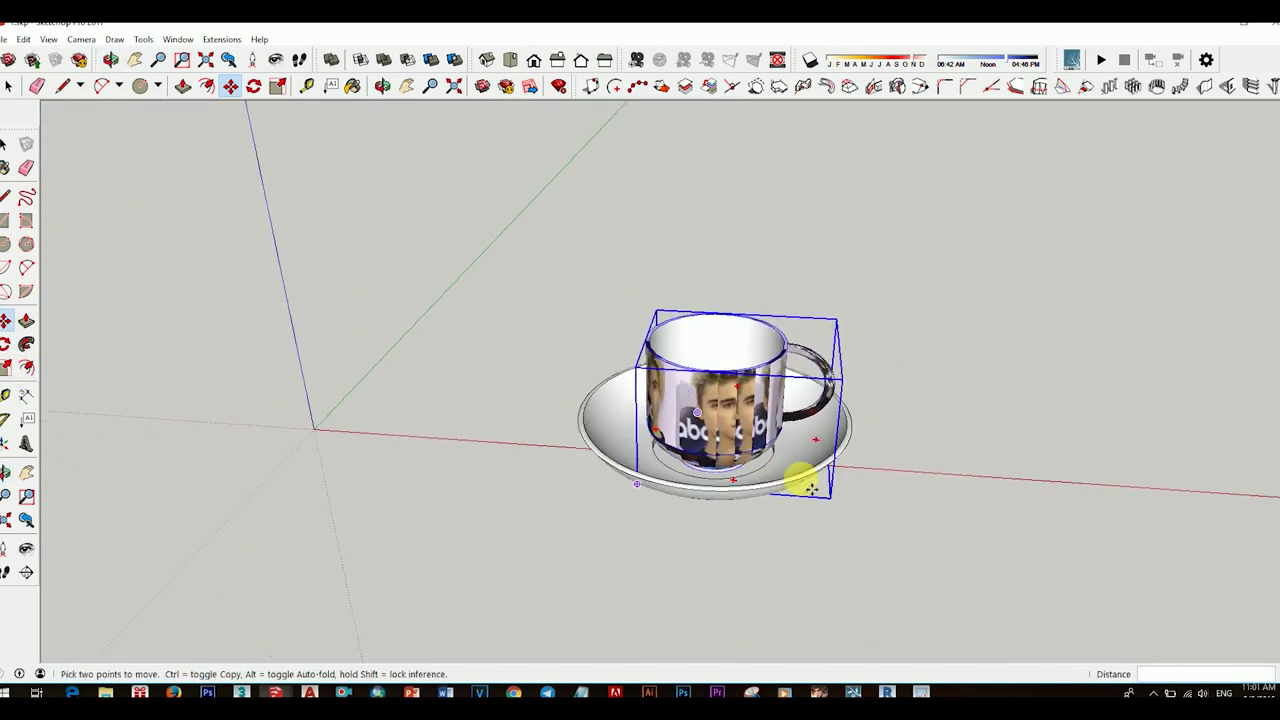
{"action": "middle_click_drag", "start_coordinate": [808, 477], "coordinate": [771, 337]}
{"action": "key", "text": "space"}
{"action": "left_click", "coordinate": [930, 385]}
{"action": "scroll", "coordinate": [771, 434], "scroll_direction": "up", "scroll_amount": 3}
{"action": "mouse_move", "coordinate": [771, 434]}
{"action": "middle_mouse_down"}
{"action": "mouse_move", "coordinate": [563, 400]}
{"action": "mouse_move", "coordinate": [857, 543]}
{"action": "mouse_move", "coordinate": [722, 520]}
{"action": "mouse_move", "coordinate": [800, 537]}
{"action": "mouse_move", "coordinate": [666, 429]}
{"action": "mouse_move", "coordinate": [766, 520]}
{"action": "mouse_move", "coordinate": [707, 445]}
{"action": "mouse_move", "coordinate": [637, 418]}
{"action": "middle_mouse_up"}
Soften and smooth the whole saucer mesh using the Angle between normals slider
{"action": "left_click", "coordinate": [637, 418]}
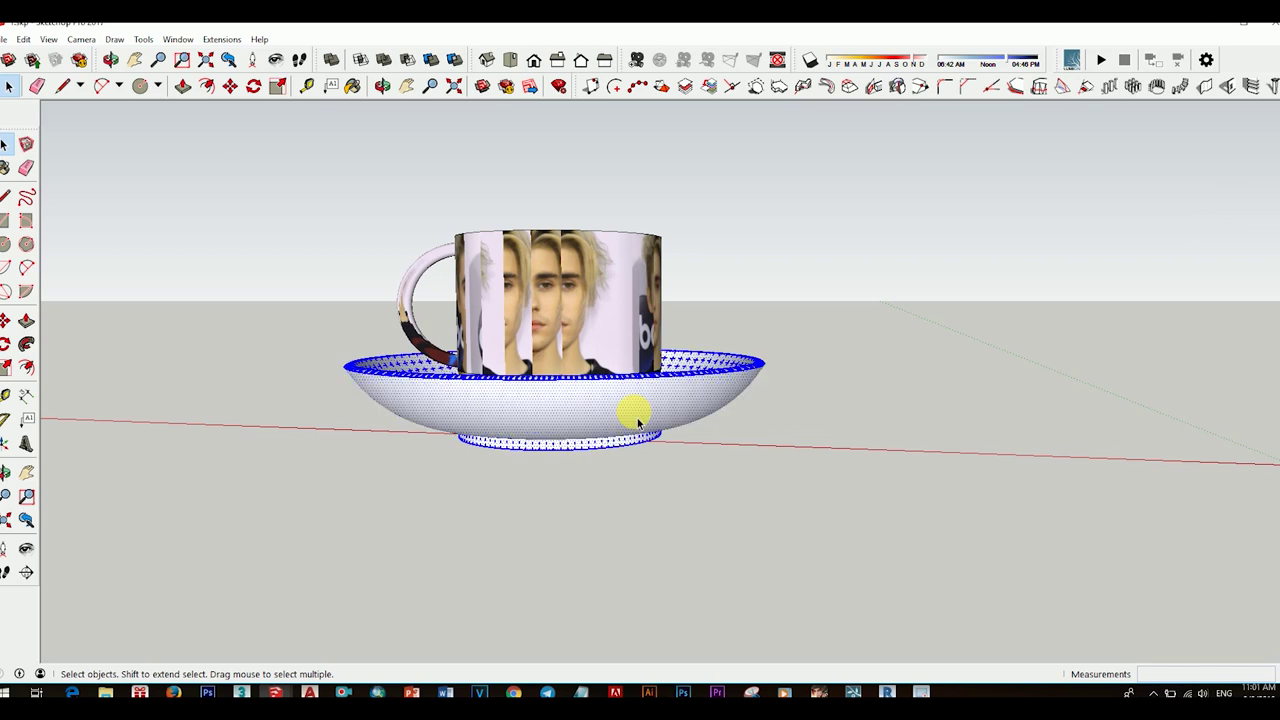
{"action": "triple_click", "coordinate": [637, 420]}
{"action": "right_click", "coordinate": [637, 420]}
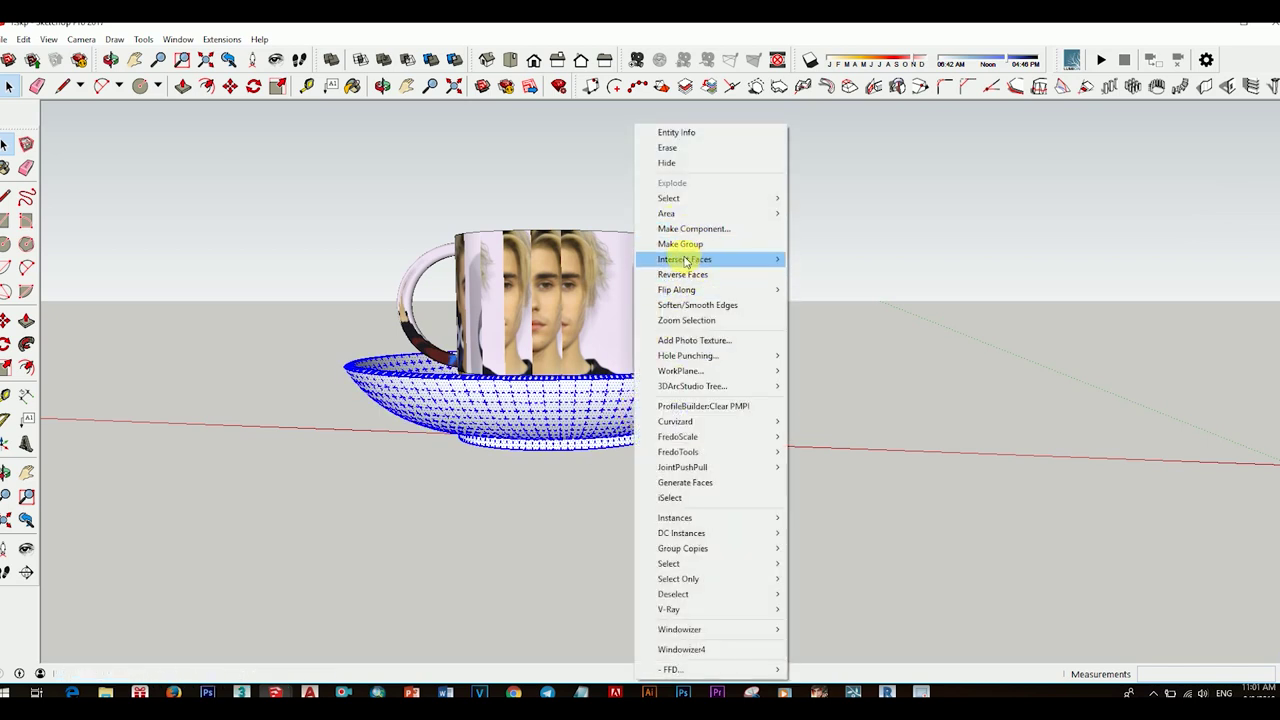
{"action": "left_click", "coordinate": [695, 305]}
{"action": "left_click_drag", "start_coordinate": [1049, 641], "coordinate": [1097, 646]}
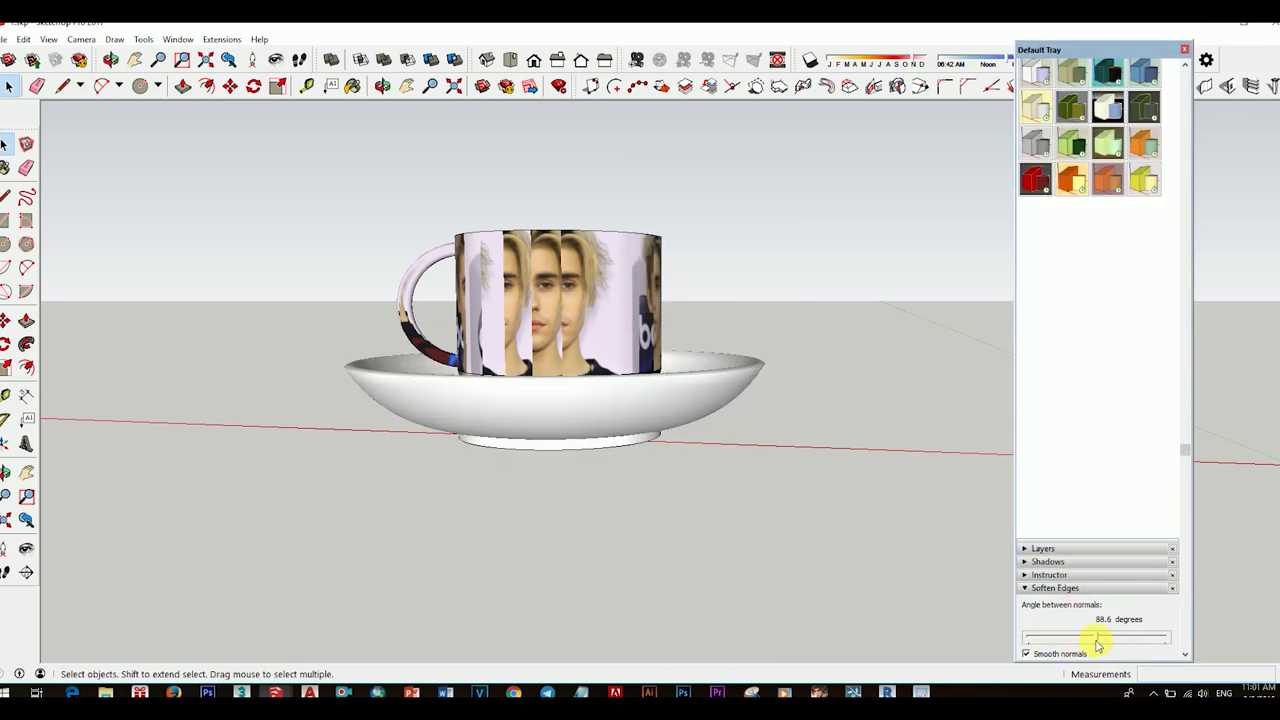
{"action": "left_click", "coordinate": [734, 507]}
Select the connected bowl surface near the cup's base and set its soften angle to 77.7 degrees
{"action": "mouse_move", "coordinate": [734, 507]}
{"action": "middle_mouse_down"}
{"action": "mouse_move", "coordinate": [514, 429]}
{"action": "mouse_move", "coordinate": [430, 465]}
{"action": "mouse_move", "coordinate": [503, 466]}
{"action": "mouse_move", "coordinate": [814, 614]}
{"action": "middle_mouse_up"}
{"action": "scroll", "coordinate": [720, 551], "scroll_direction": "up", "scroll_amount": 4}
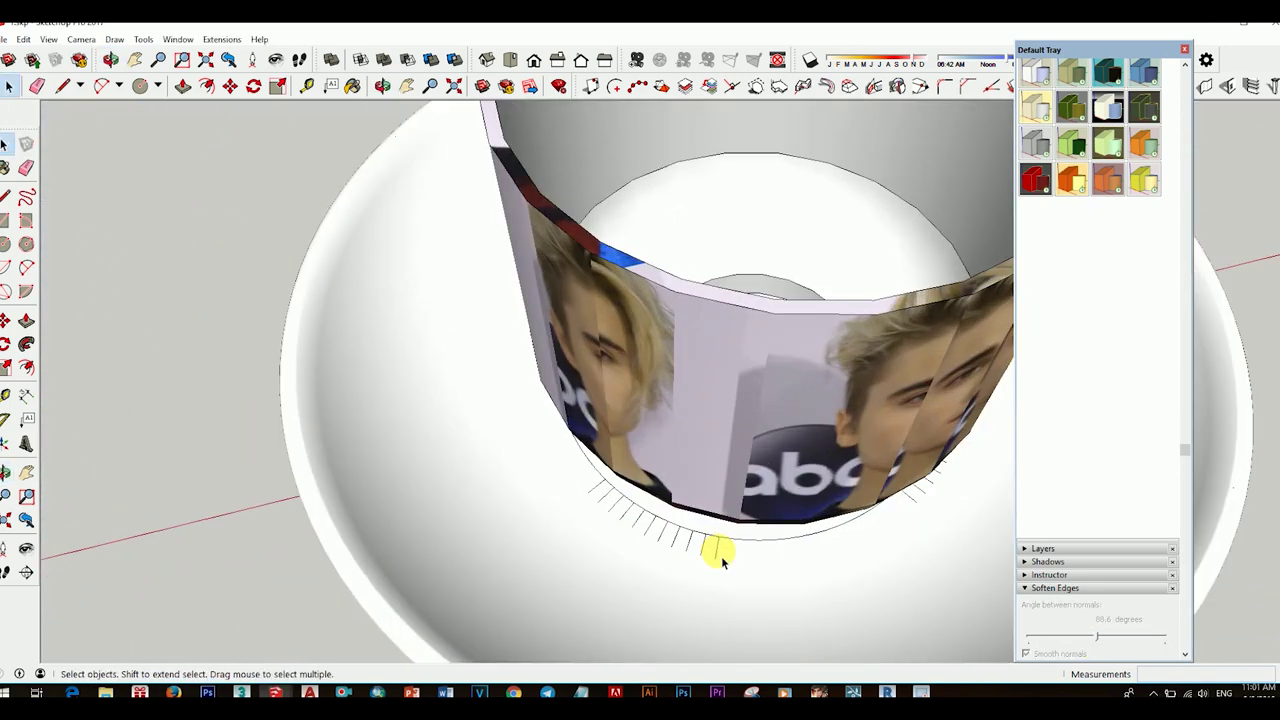
{"action": "scroll", "coordinate": [717, 546], "scroll_direction": "up", "scroll_amount": 3}
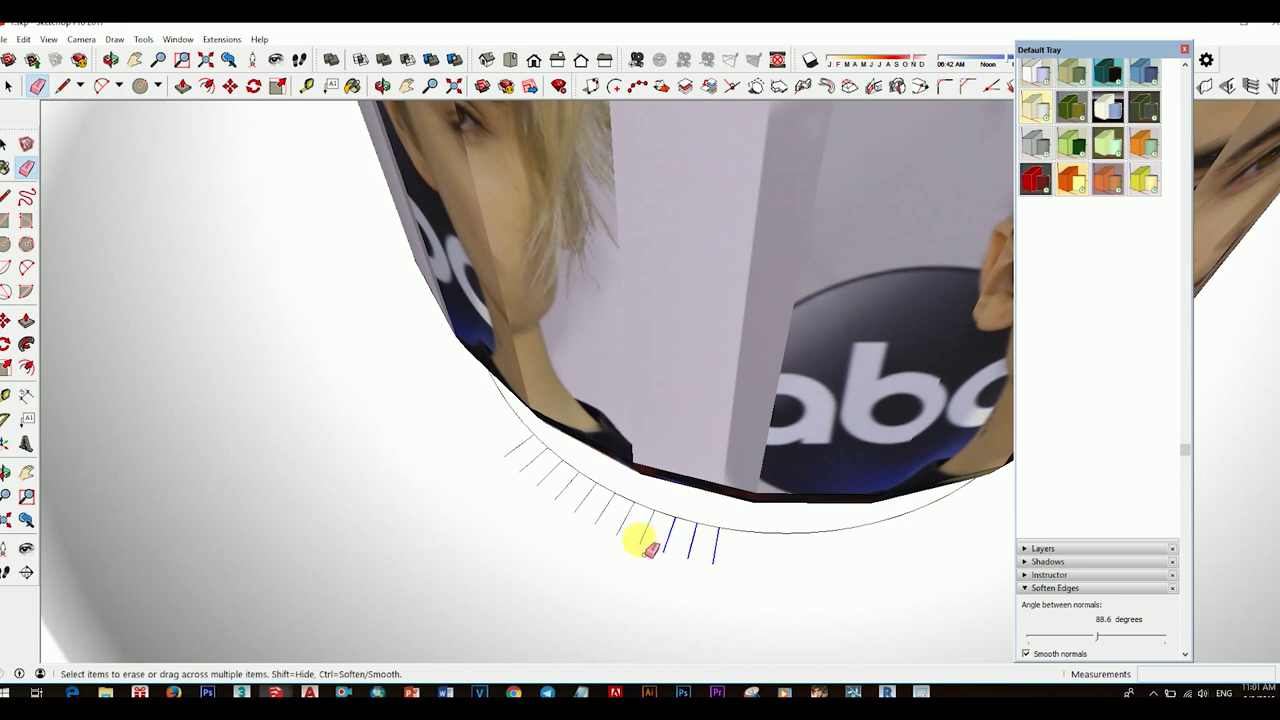
{"action": "middle_click_drag", "start_coordinate": [594, 509], "coordinate": [624, 490]}
{"action": "scroll", "coordinate": [700, 357], "scroll_direction": "down", "scroll_amount": 5}
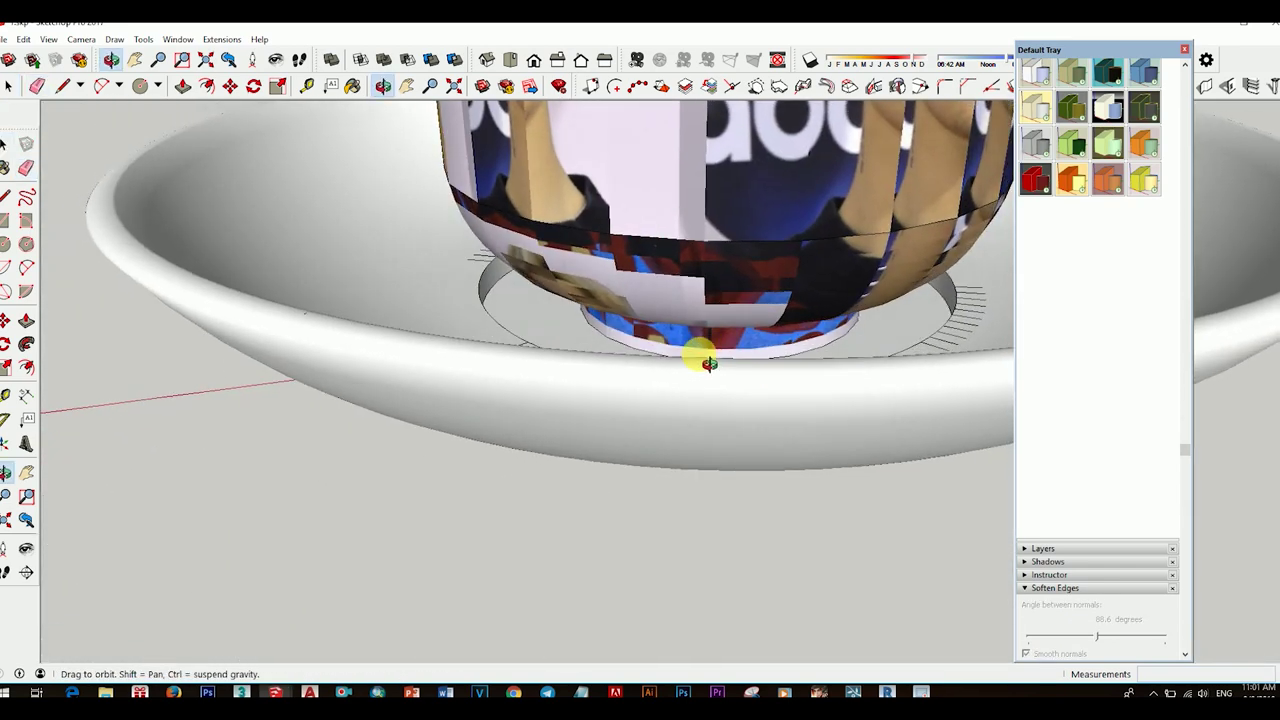
{"action": "scroll", "coordinate": [591, 423], "scroll_direction": "up", "scroll_amount": 3}
{"action": "scroll", "coordinate": [609, 446], "scroll_direction": "up", "scroll_amount": 2}
{"action": "left_click", "coordinate": [617, 448]}
{"action": "double_click", "coordinate": [617, 455]}
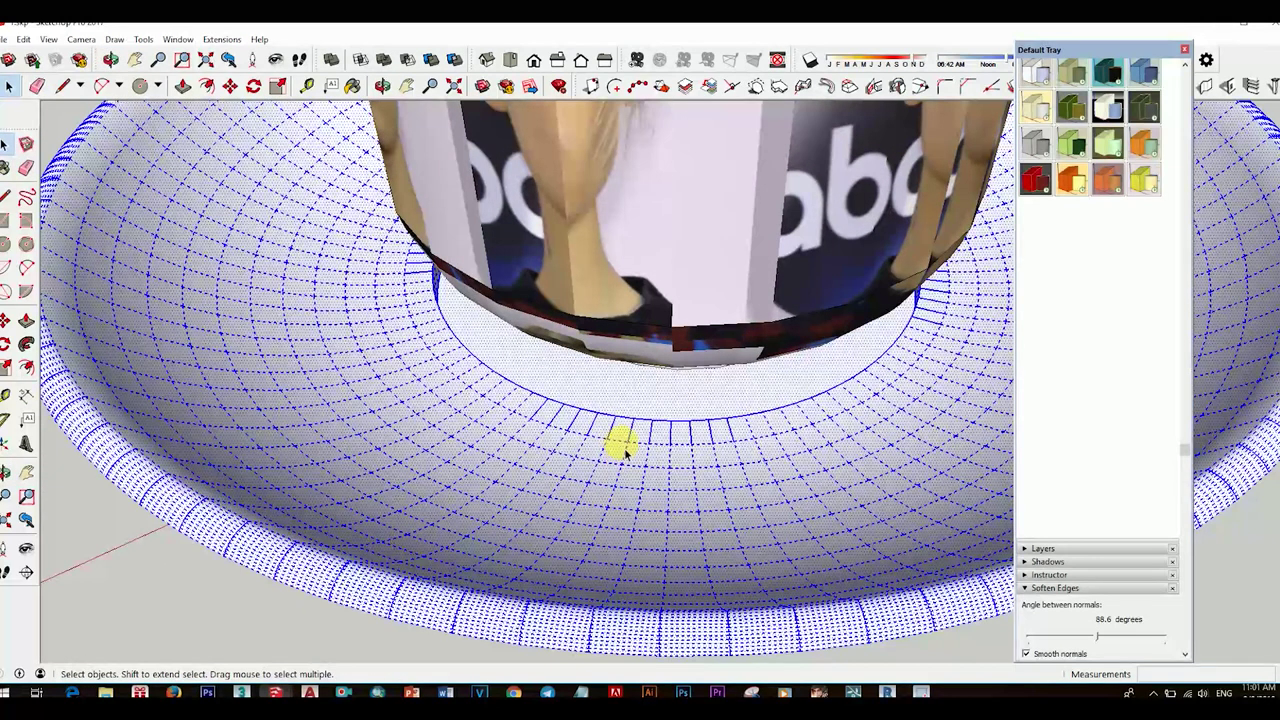
{"action": "left_click_drag", "start_coordinate": [1128, 643], "coordinate": [1160, 648]}
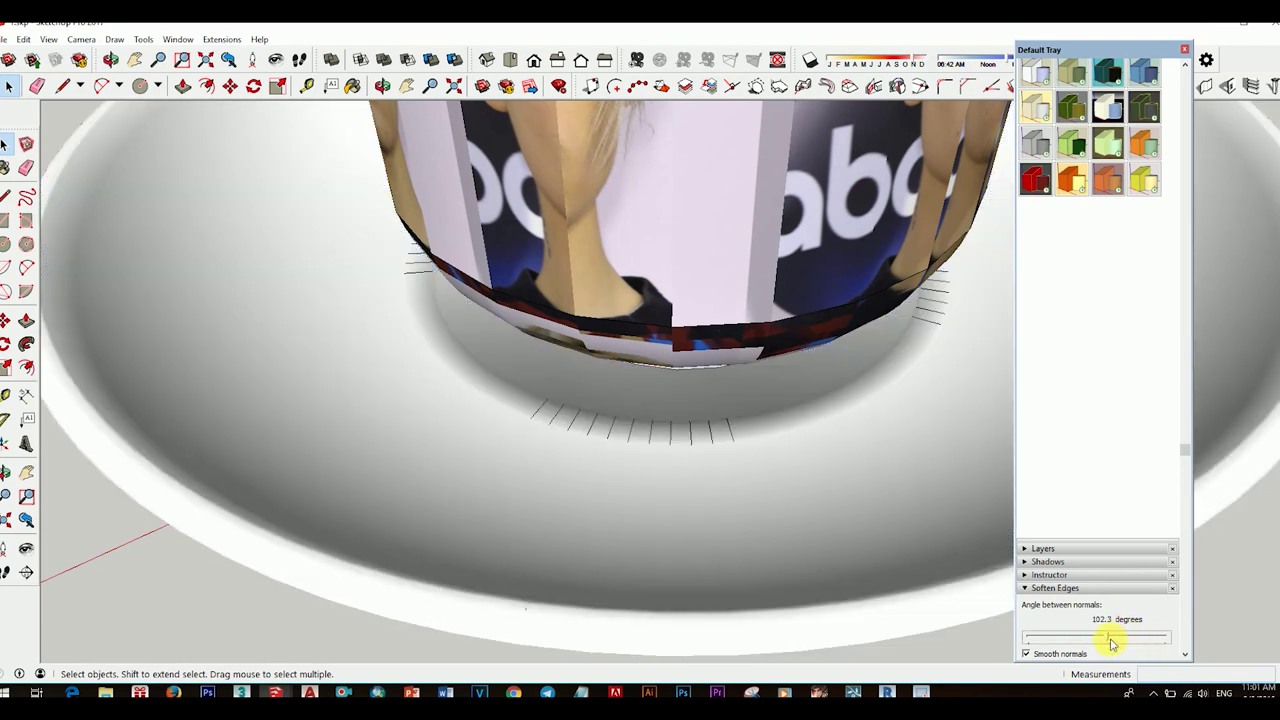
{"action": "left_click_drag", "start_coordinate": [1107, 643], "coordinate": [1089, 640]}
{"action": "left_click", "coordinate": [523, 390]}
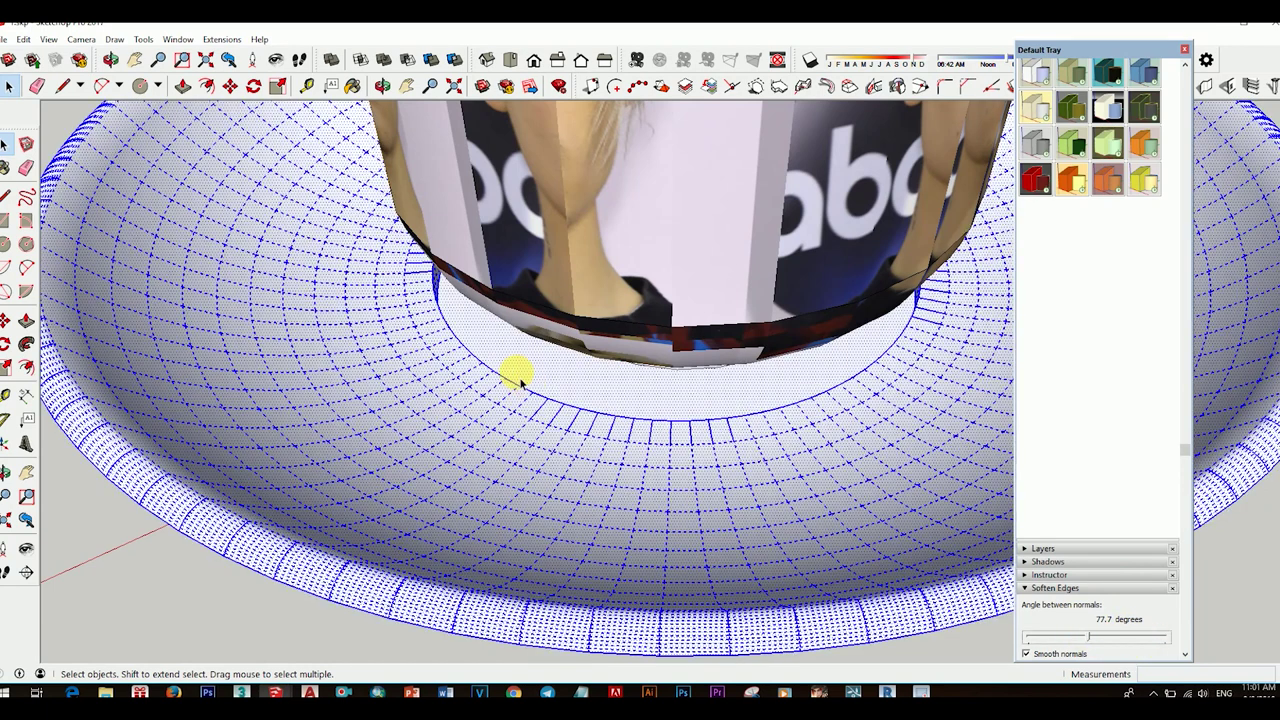
{"action": "left_click", "coordinate": [705, 445]}
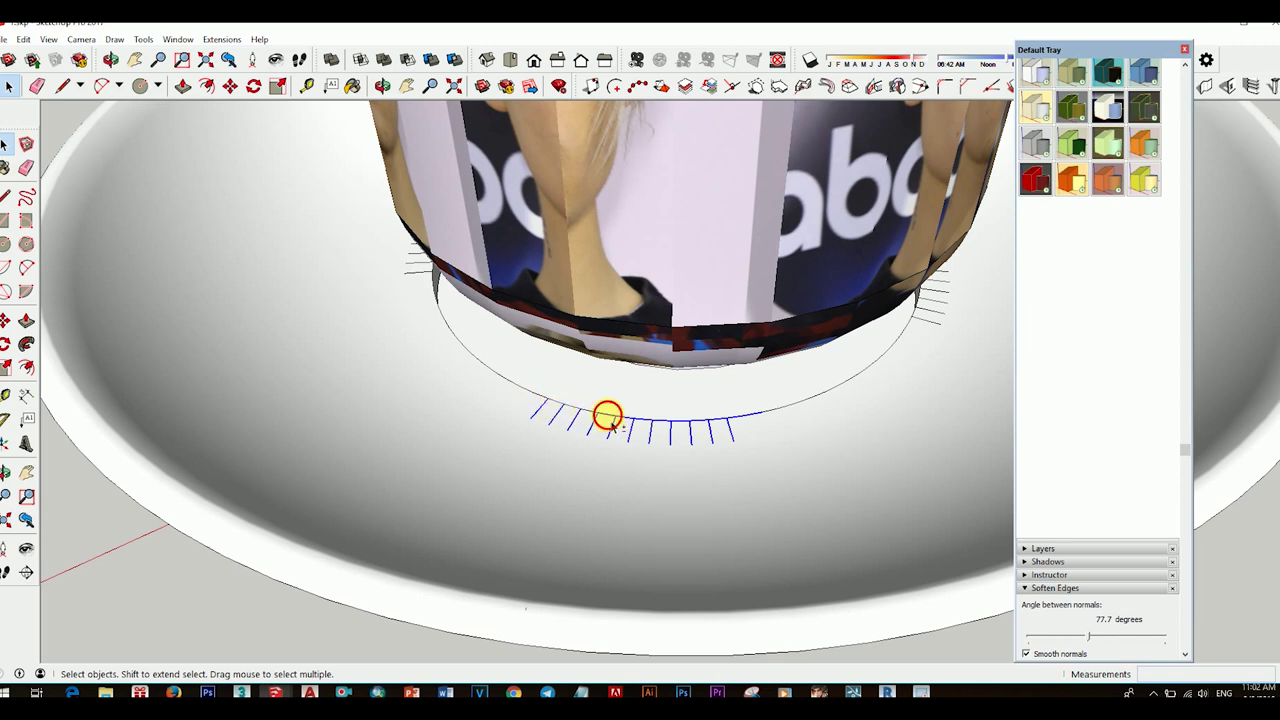
Soften the selected cup-base edges, raising the smoothing angle to 83.1 degrees
{"action": "right_click", "coordinate": [731, 436]}
{"action": "left_click", "coordinate": [800, 372]}
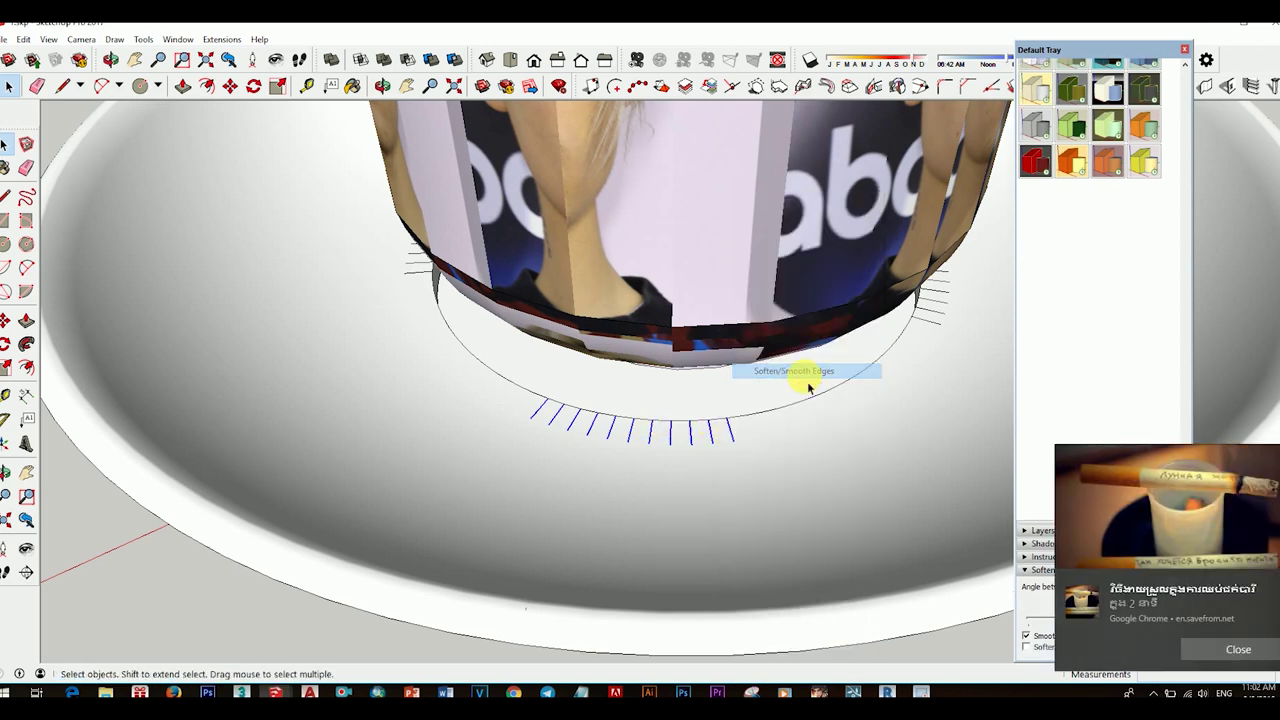
{"action": "mouse_move", "coordinate": [1092, 622]}
{"action": "left_mouse_down"}
{"action": "mouse_move", "coordinate": [1155, 628]}
{"action": "mouse_move", "coordinate": [1081, 625]}
{"action": "left_mouse_up"}
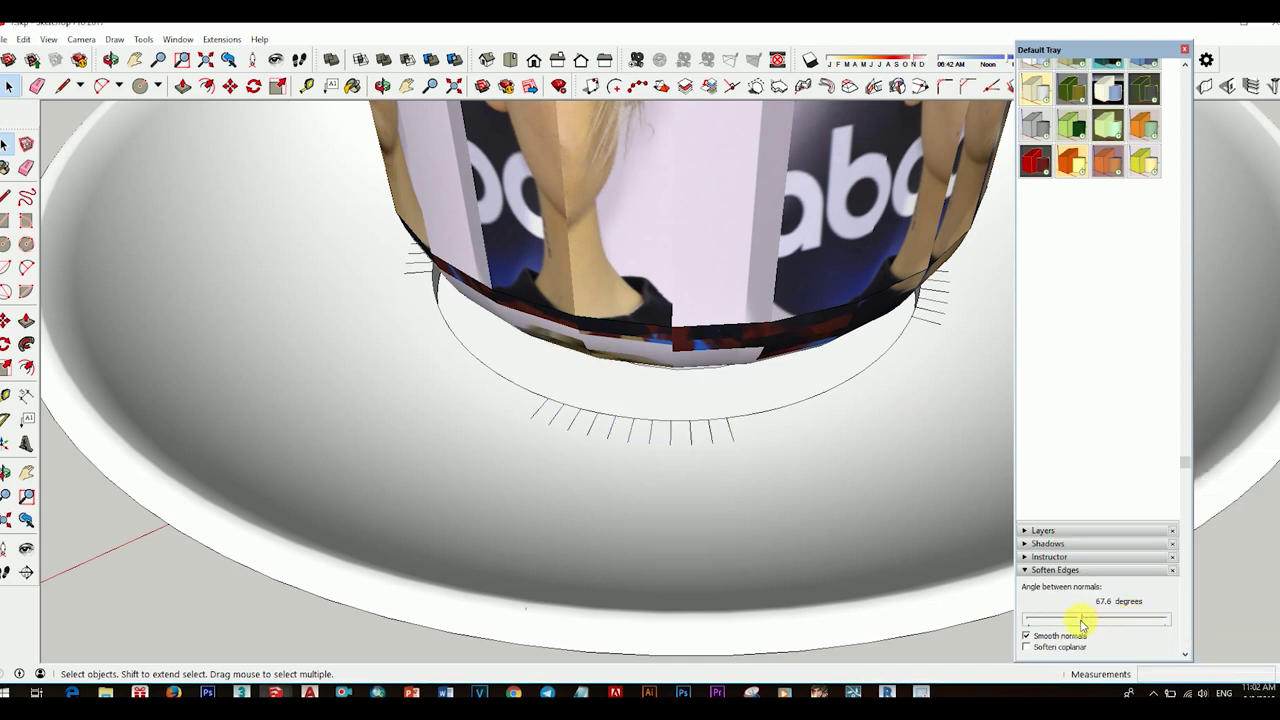
Soften each remaining hard edge around the cup base one by one
{"action": "right_click", "coordinate": [713, 443]}
{"action": "mouse_move", "coordinate": [765, 154]}
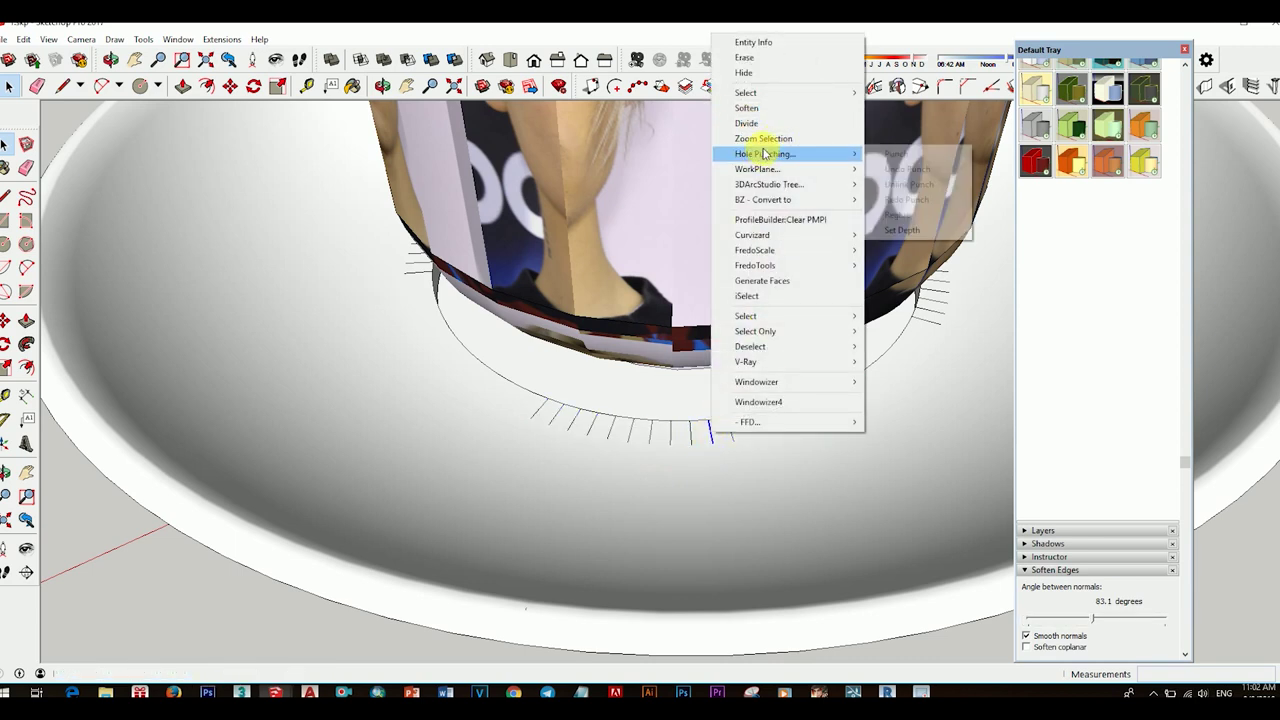
{"action": "left_click", "coordinate": [748, 108]}
{"action": "right_click", "coordinate": [731, 443]}
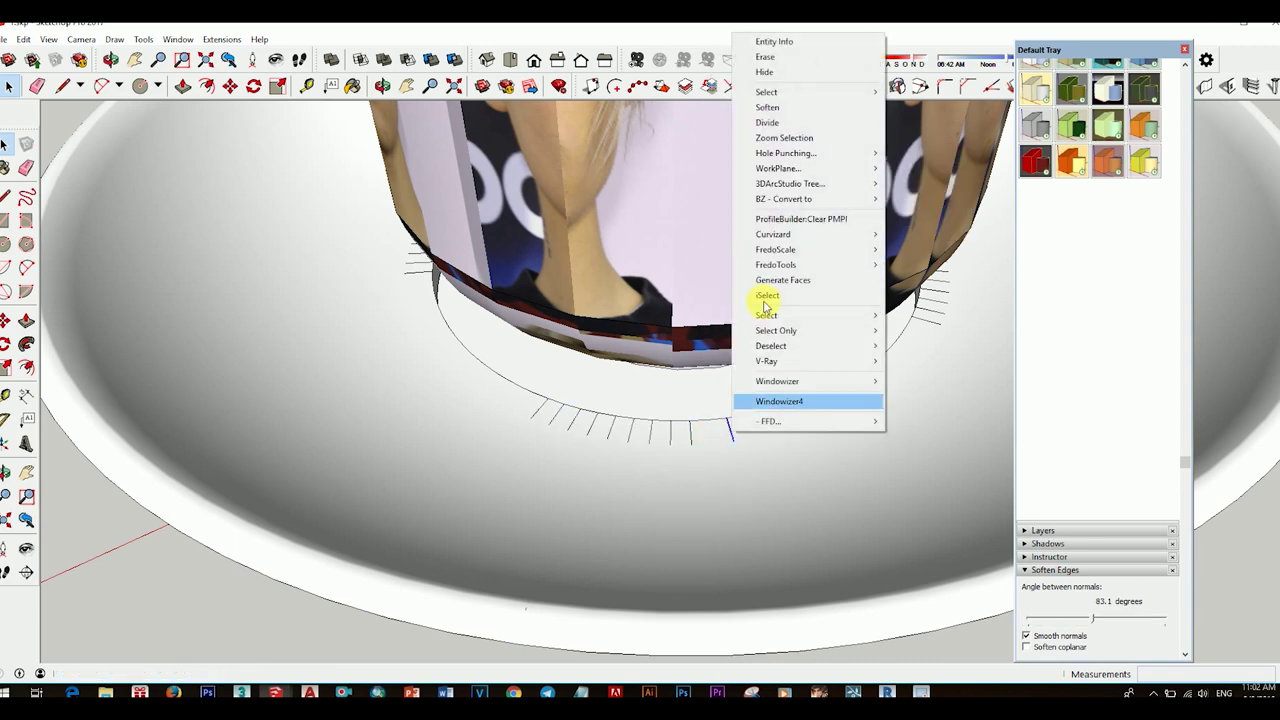
{"action": "left_click", "coordinate": [768, 110]}
{"action": "right_click", "coordinate": [690, 440]}
{"action": "left_click", "coordinate": [715, 107]}
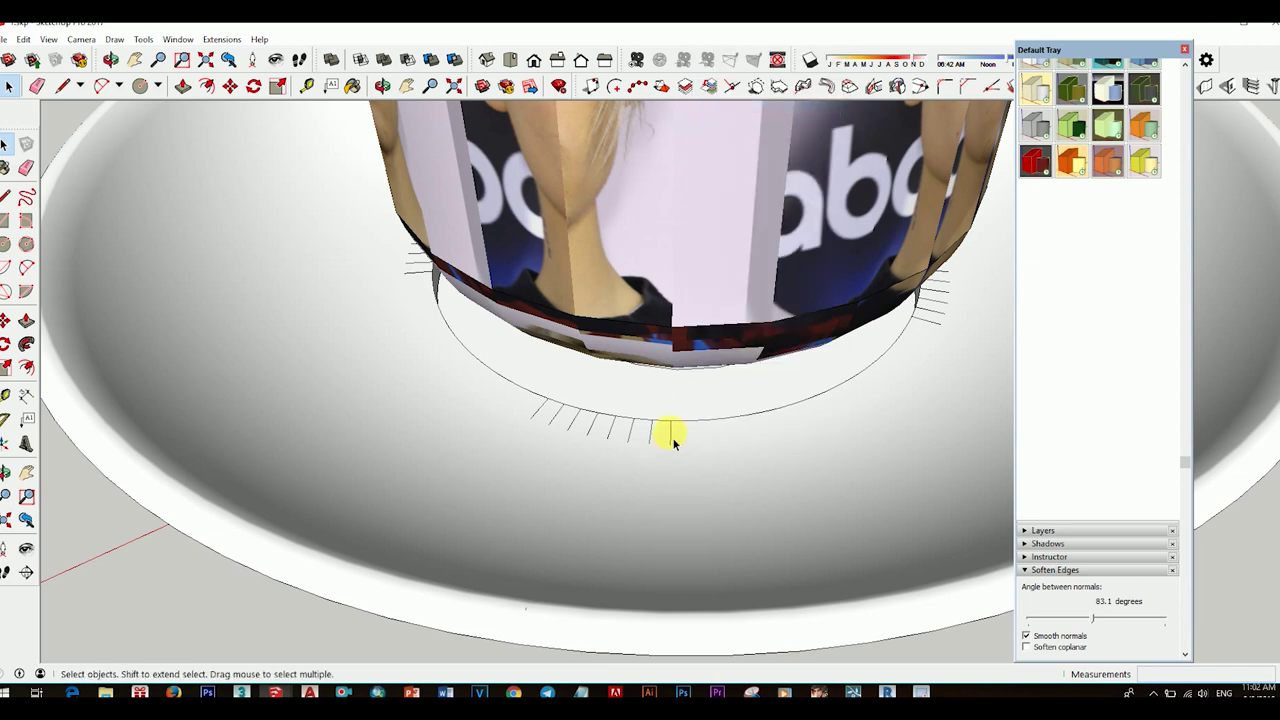
{"action": "right_click", "coordinate": [673, 441]}
{"action": "left_click", "coordinate": [700, 108]}
{"action": "right_click", "coordinate": [650, 438]}
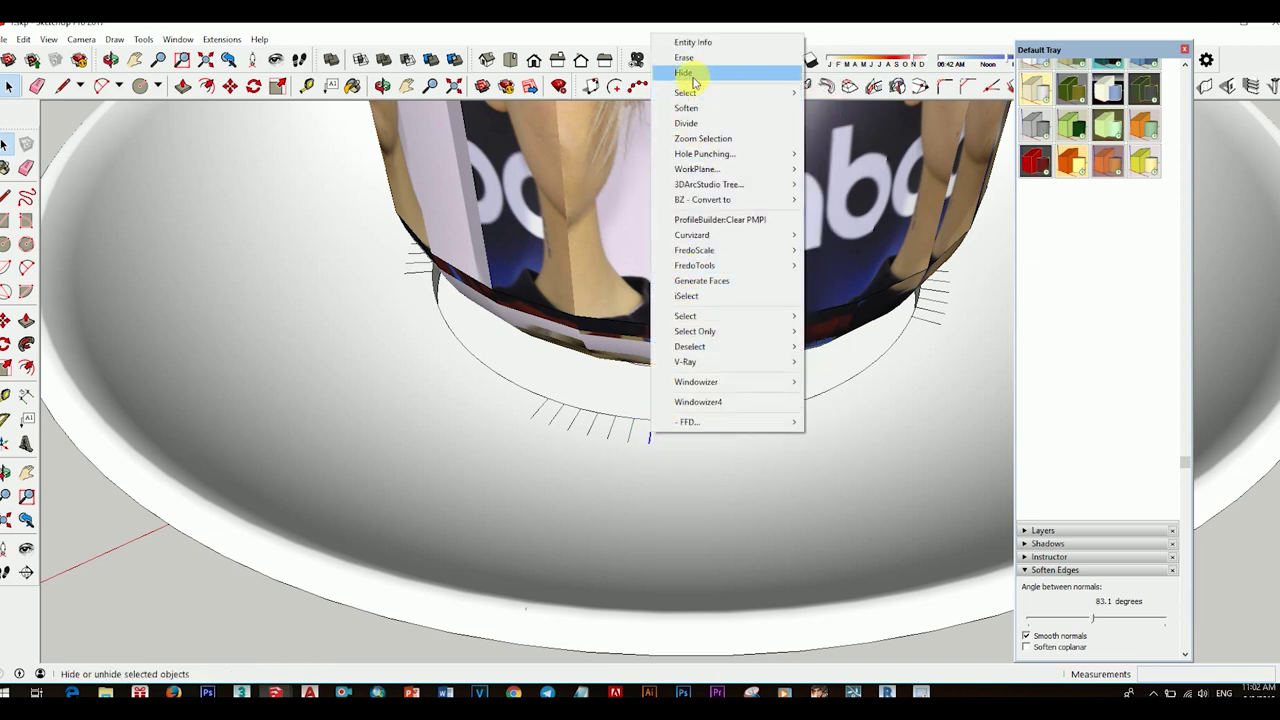
{"action": "left_click", "coordinate": [690, 108]}
{"action": "right_click", "coordinate": [629, 441]}
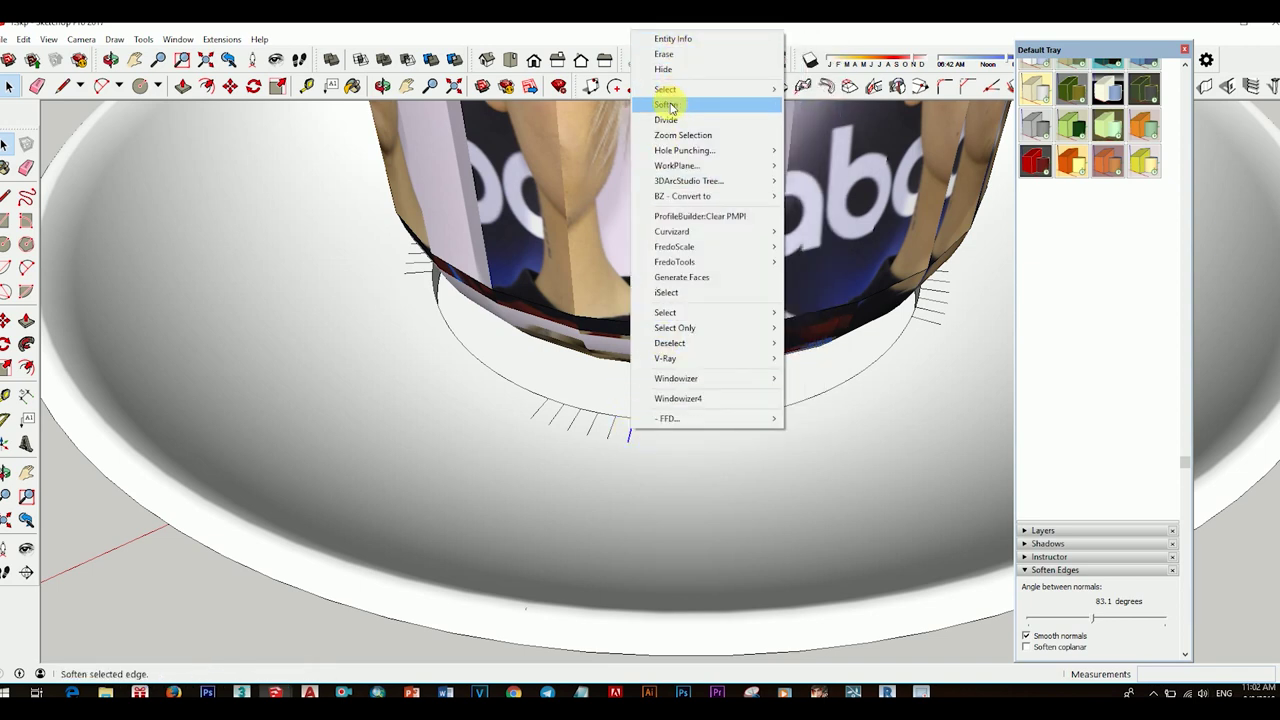
{"action": "left_click", "coordinate": [680, 105]}
{"action": "right_click", "coordinate": [606, 436]}
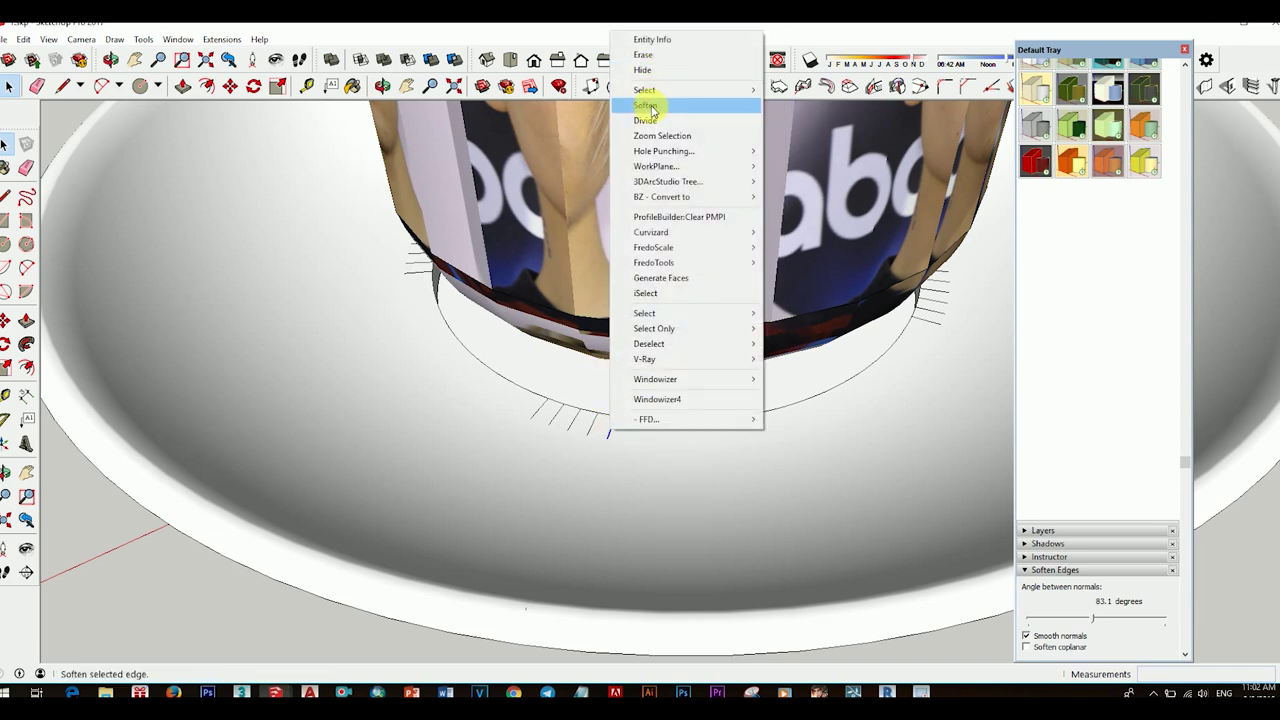
{"action": "left_click", "coordinate": [650, 107]}
{"action": "right_click", "coordinate": [590, 429]}
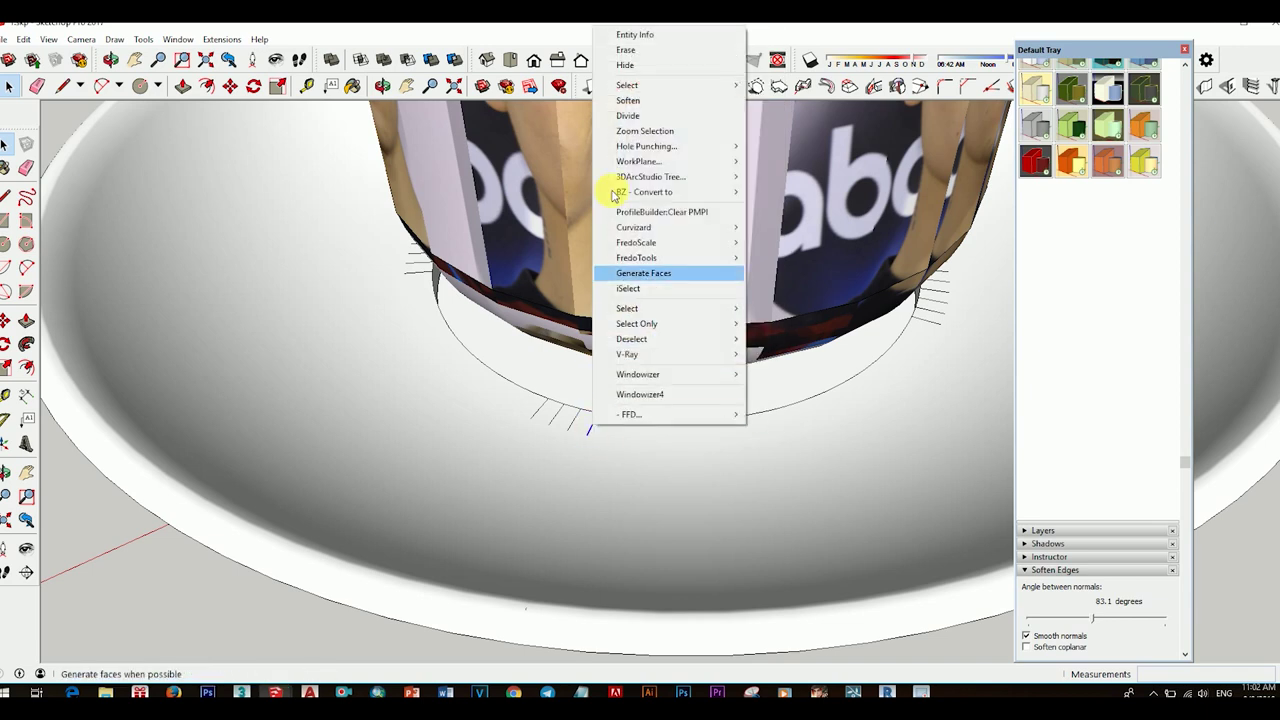
{"action": "left_click", "coordinate": [641, 107]}
{"action": "right_click", "coordinate": [571, 423]}
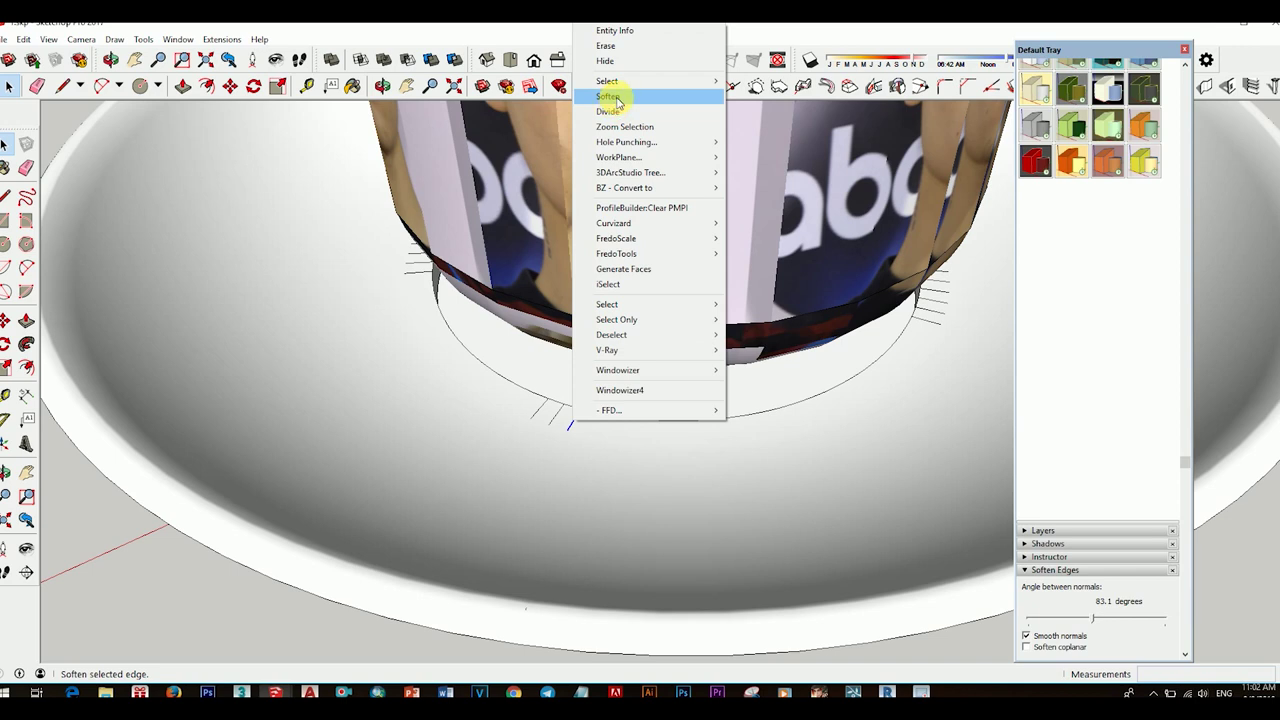
{"action": "left_click", "coordinate": [617, 100]}
{"action": "right_click", "coordinate": [554, 422]}
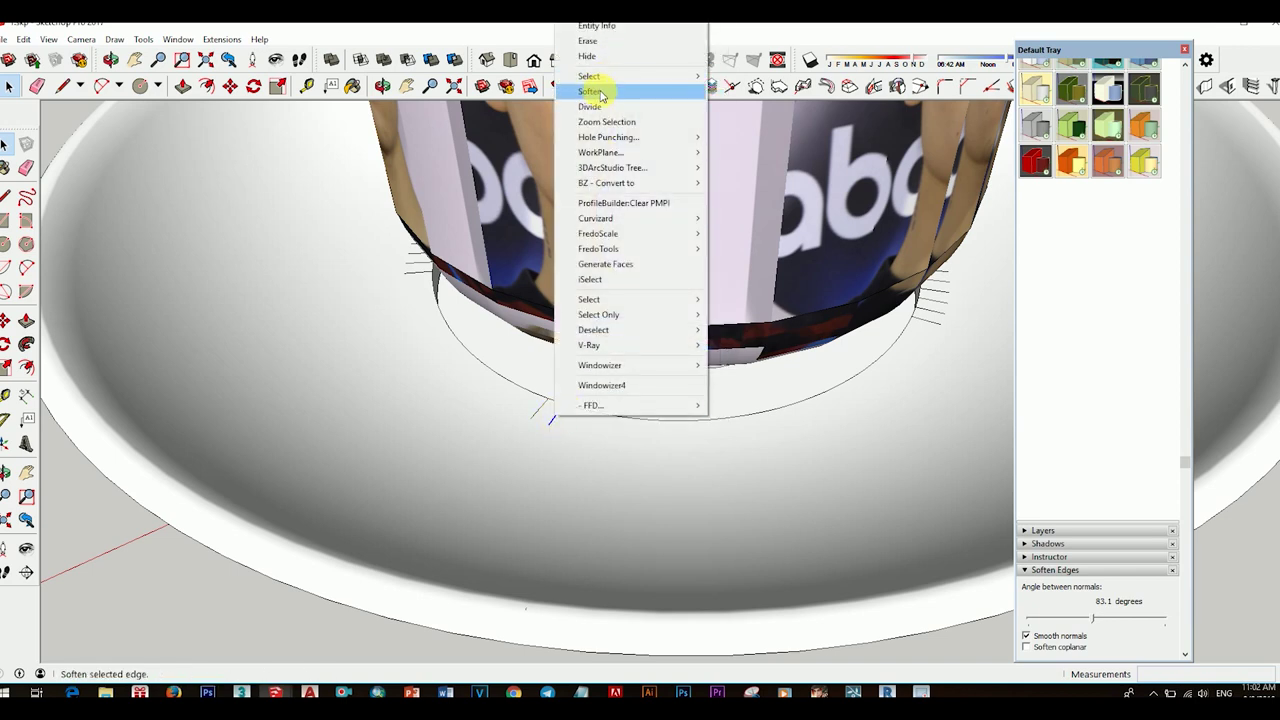
{"action": "left_click", "coordinate": [601, 93]}
{"action": "right_click", "coordinate": [543, 413]}
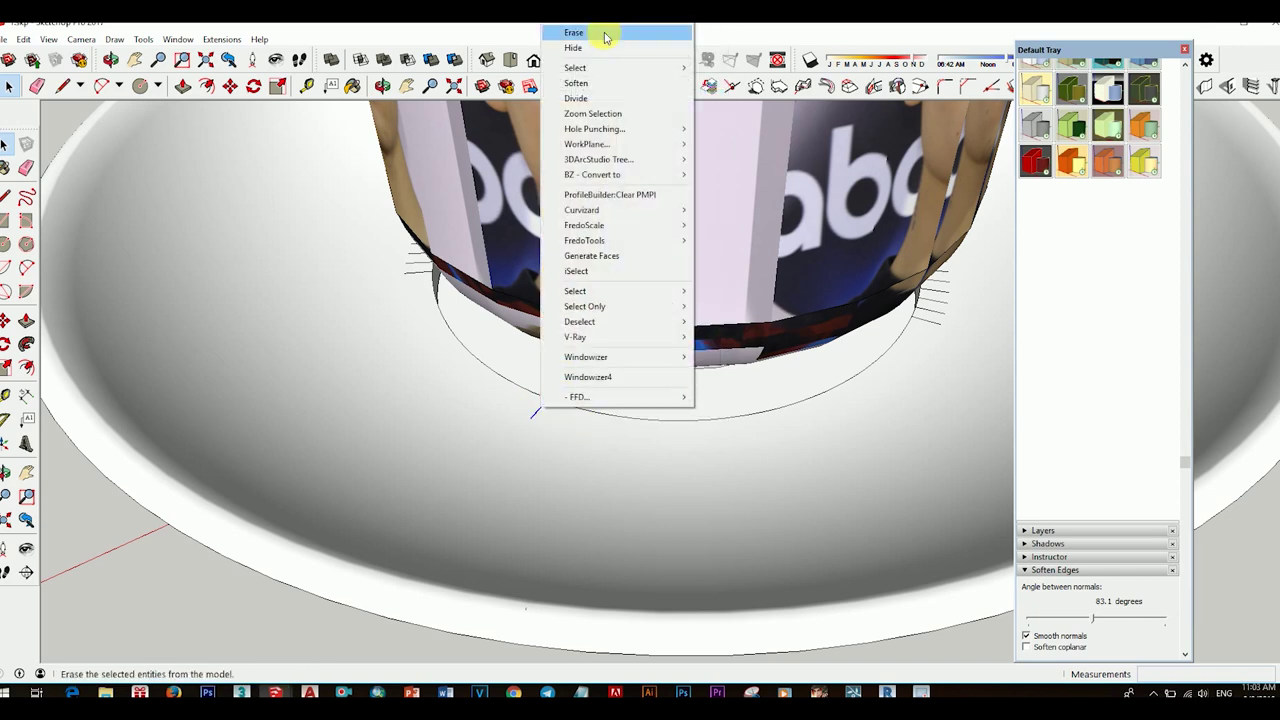
{"action": "left_click", "coordinate": [592, 96]}
Up close, soften the four short vertical edges on the right of the cup base
{"action": "mouse_move", "coordinate": [689, 349]}
{"action": "middle_mouse_down"}
{"action": "mouse_move", "coordinate": [757, 423]}
{"action": "mouse_move", "coordinate": [737, 551]}
{"action": "mouse_move", "coordinate": [619, 536]}
{"action": "middle_mouse_up"}
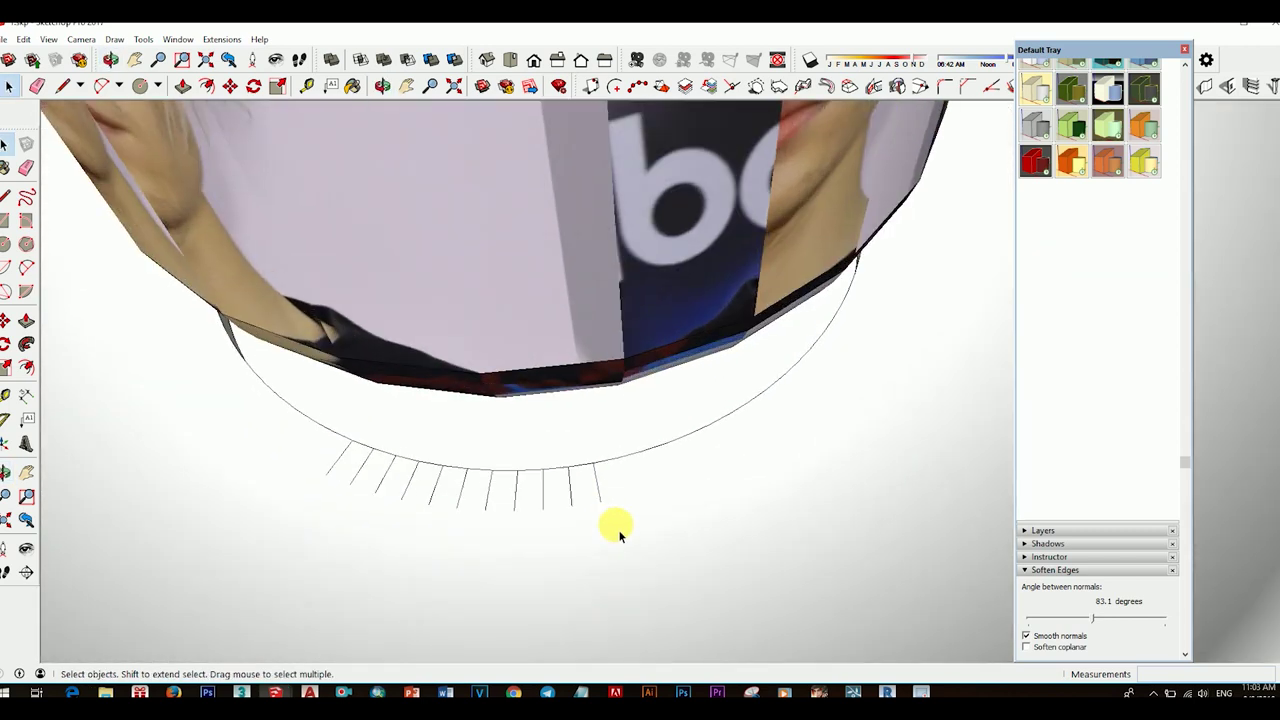
{"action": "left_click_drag", "start_coordinate": [499, 501], "coordinate": [520, 505]}
{"action": "right_click", "coordinate": [519, 503]}
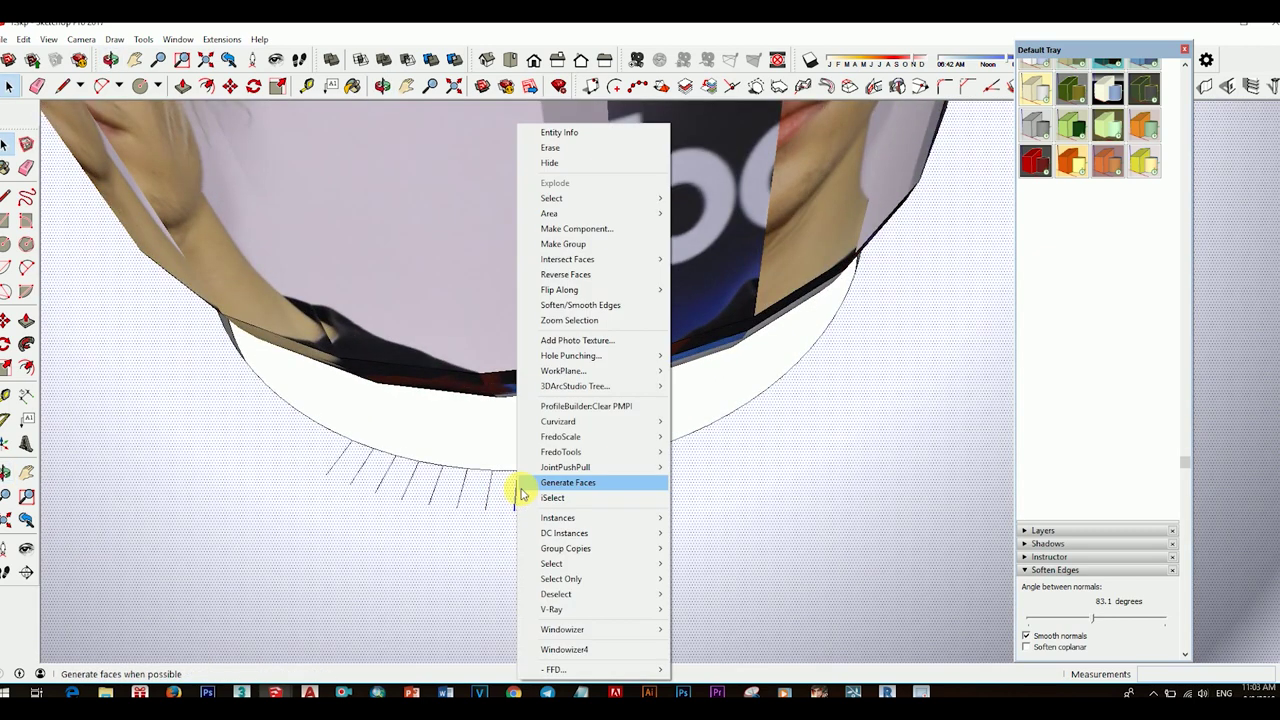
{"action": "left_click", "coordinate": [490, 500]}
{"action": "right_click", "coordinate": [490, 500]}
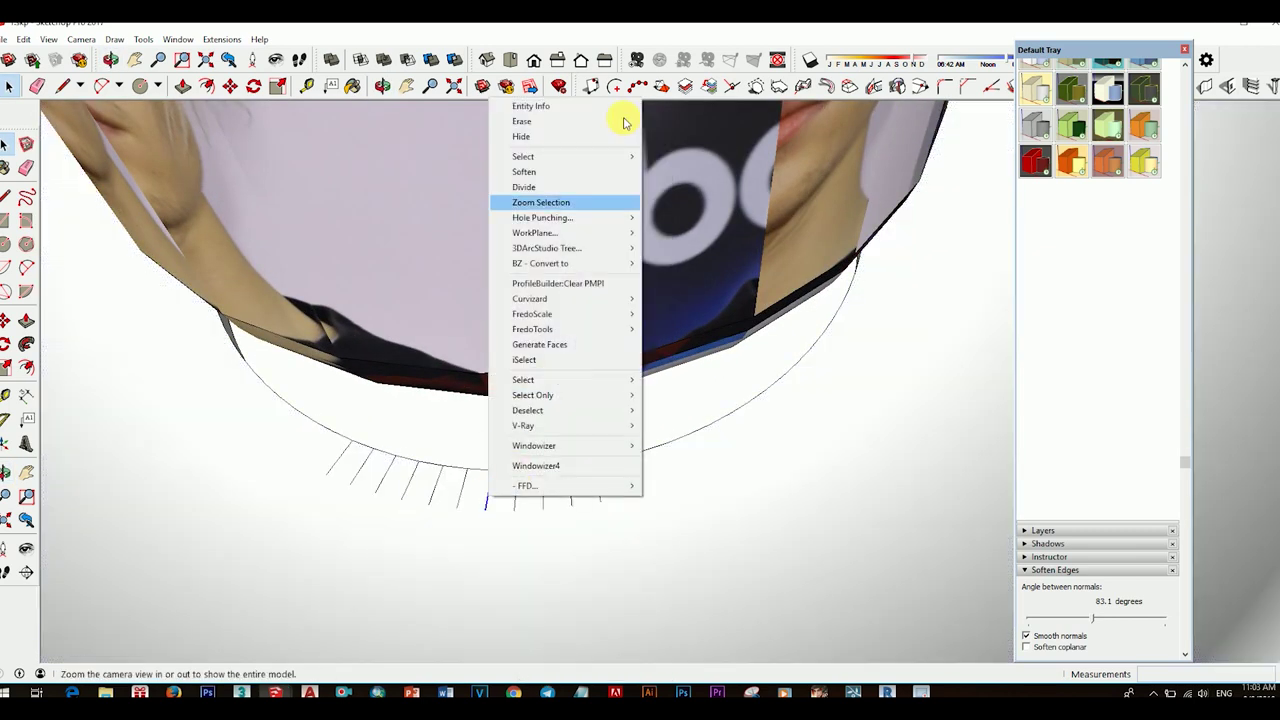
{"action": "left_click", "coordinate": [543, 172]}
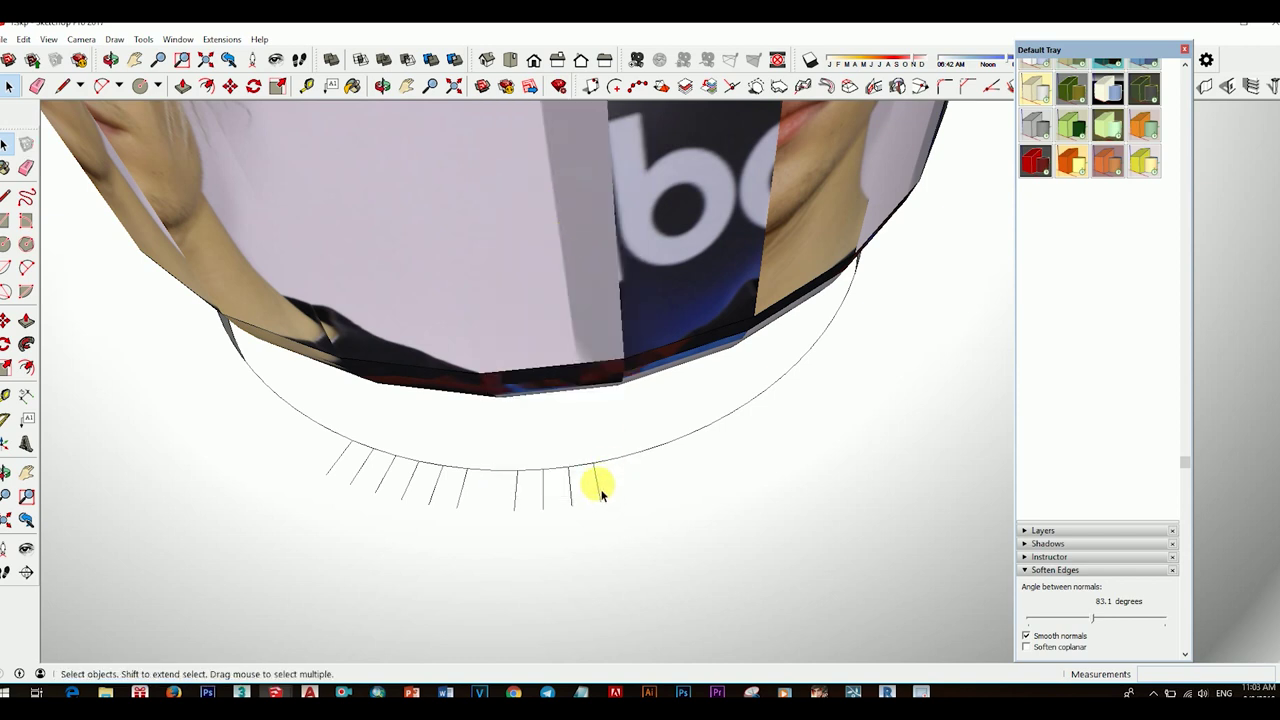
{"action": "right_click", "coordinate": [519, 503]}
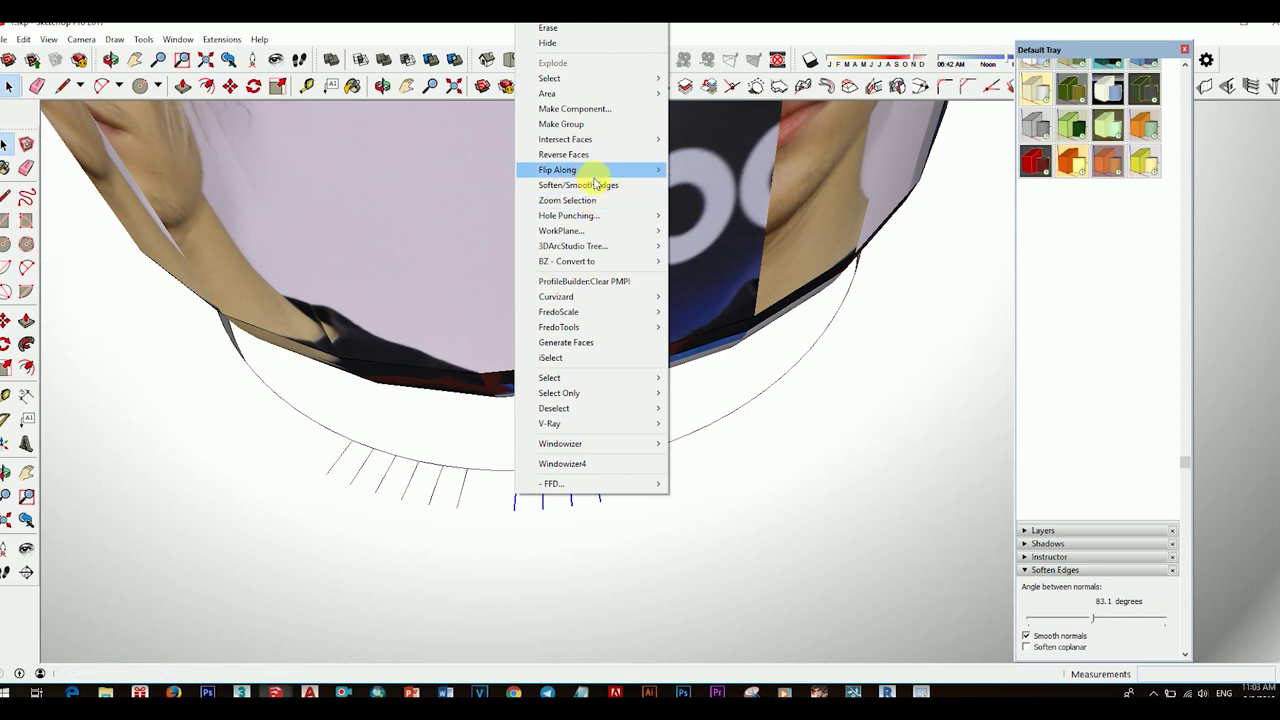
{"action": "right_click", "coordinate": [571, 508]}
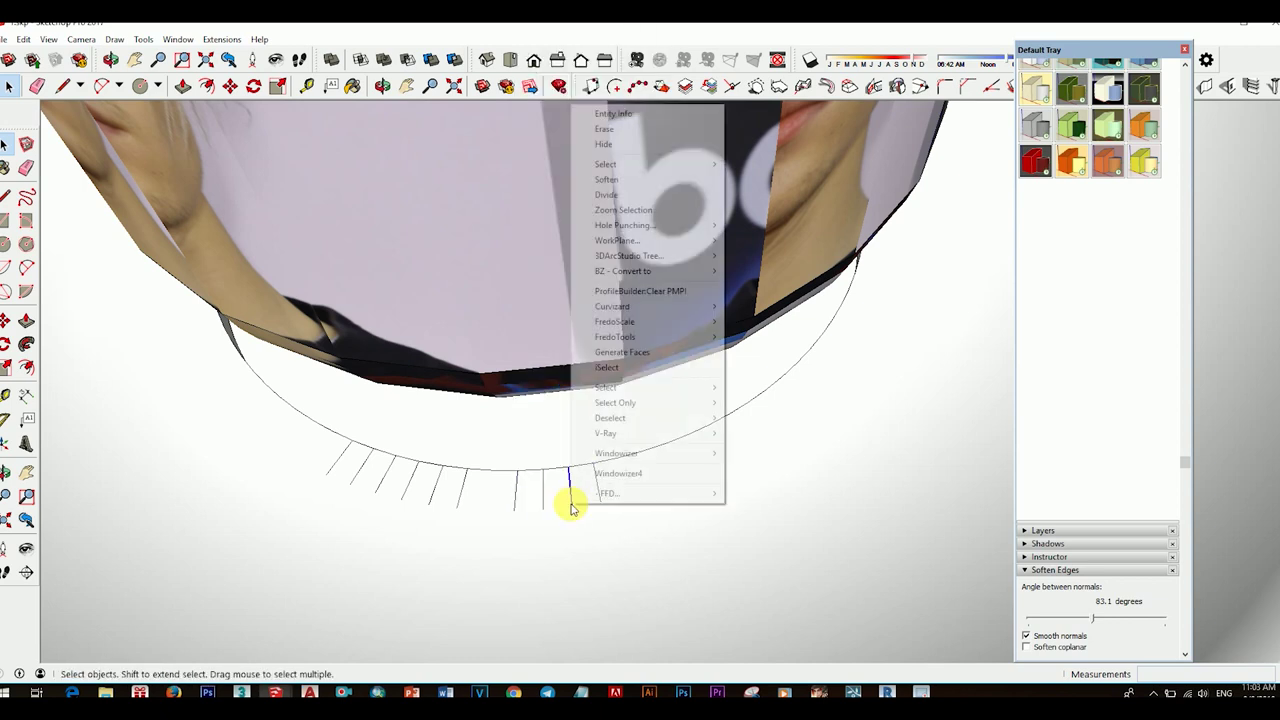
{"action": "left_click", "coordinate": [608, 178]}
{"action": "right_click", "coordinate": [597, 496]}
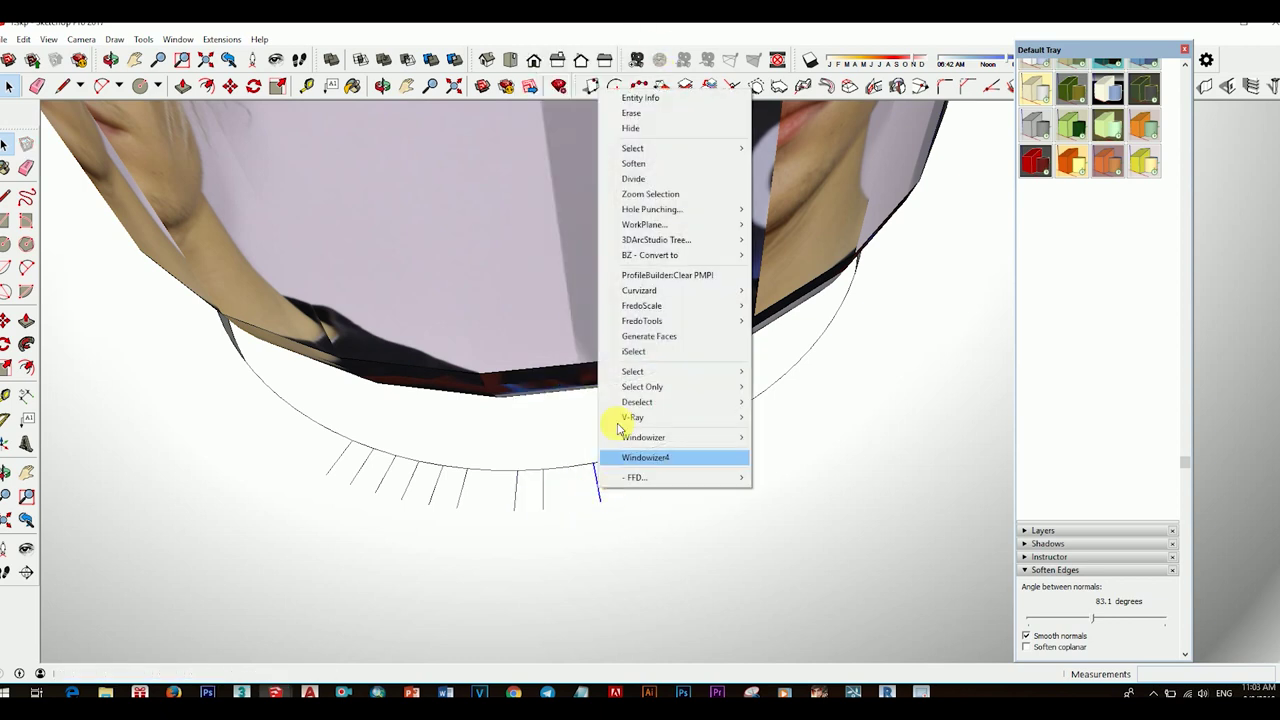
{"action": "left_click", "coordinate": [640, 163]}
{"action": "scroll", "coordinate": [243, 257], "scroll_direction": "down", "scroll_amount": 10}
{"action": "left_click", "coordinate": [6, 167]}
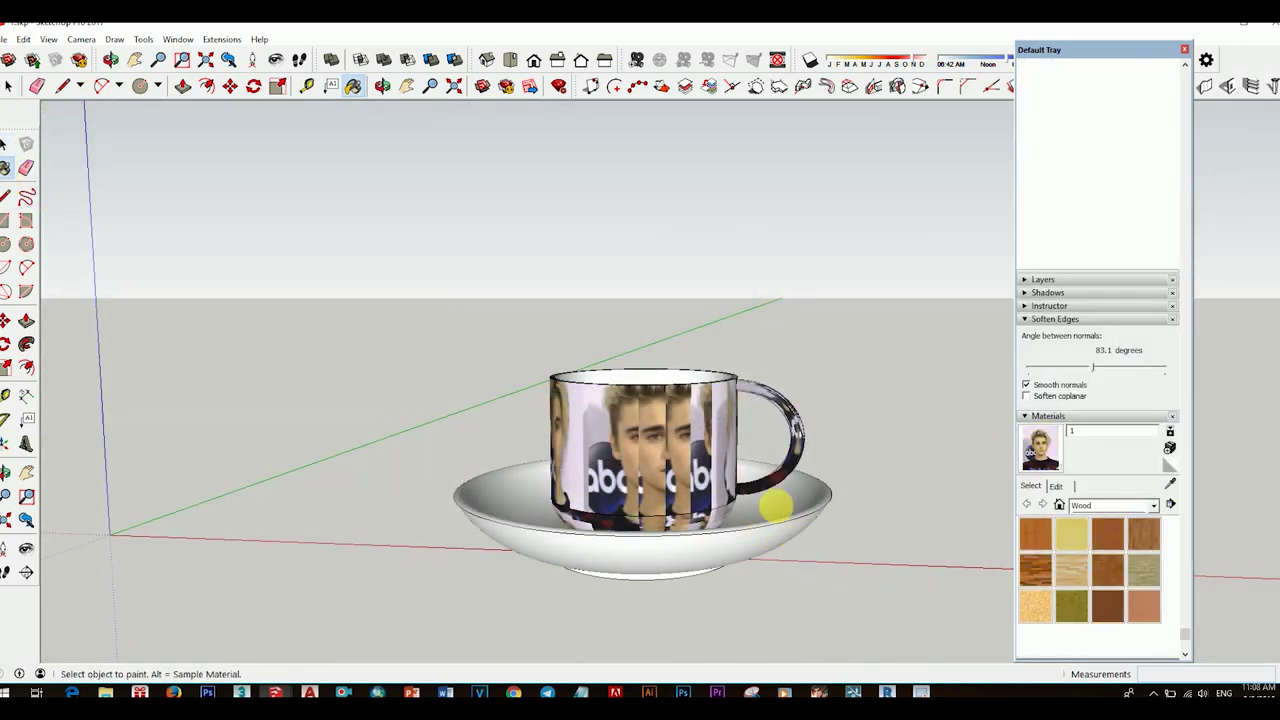
Repaint the saucer with the default material so it is plain white, without the photo texture
{"action": "left_click", "coordinate": [776, 508]}
{"action": "middle_click_drag", "start_coordinate": [776, 508], "coordinate": [782, 510]}
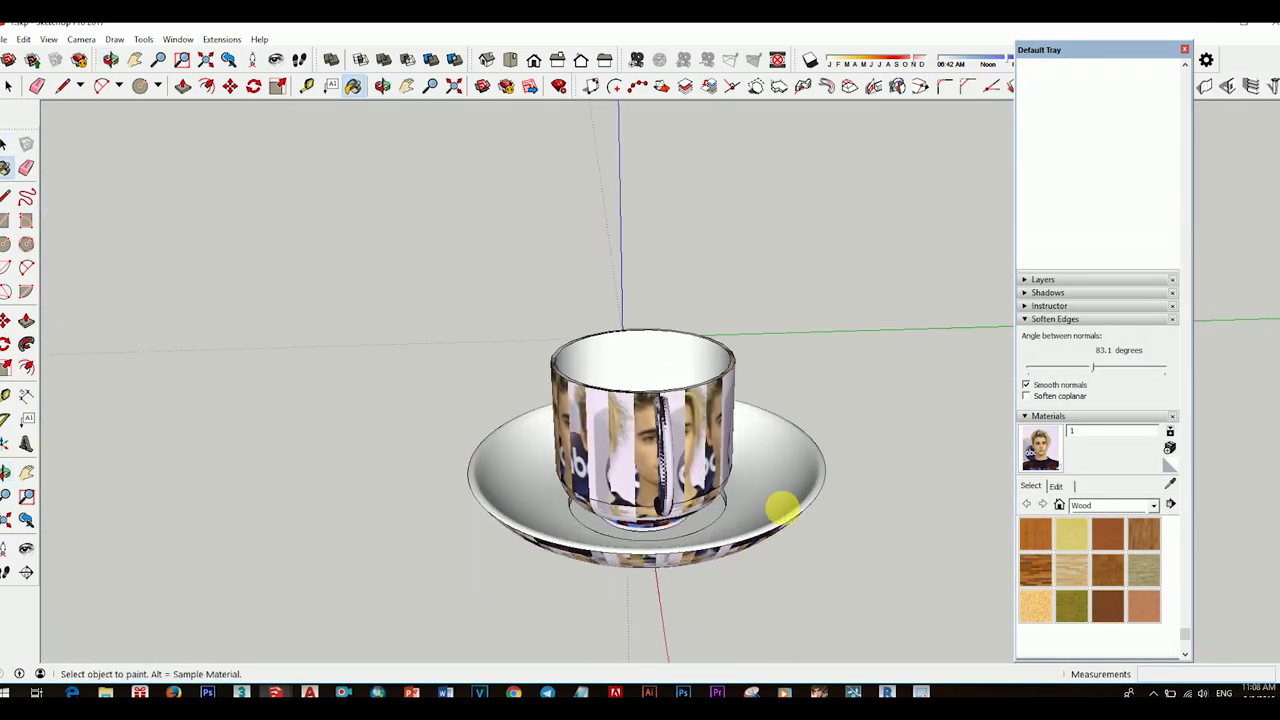
{"action": "mouse_move", "coordinate": [727, 555]}
{"action": "middle_mouse_down"}
{"action": "mouse_move", "coordinate": [700, 510]}
{"action": "mouse_move", "coordinate": [708, 527]}
{"action": "mouse_move", "coordinate": [683, 527]}
{"action": "middle_mouse_up"}
{"action": "left_click", "coordinate": [676, 524]}
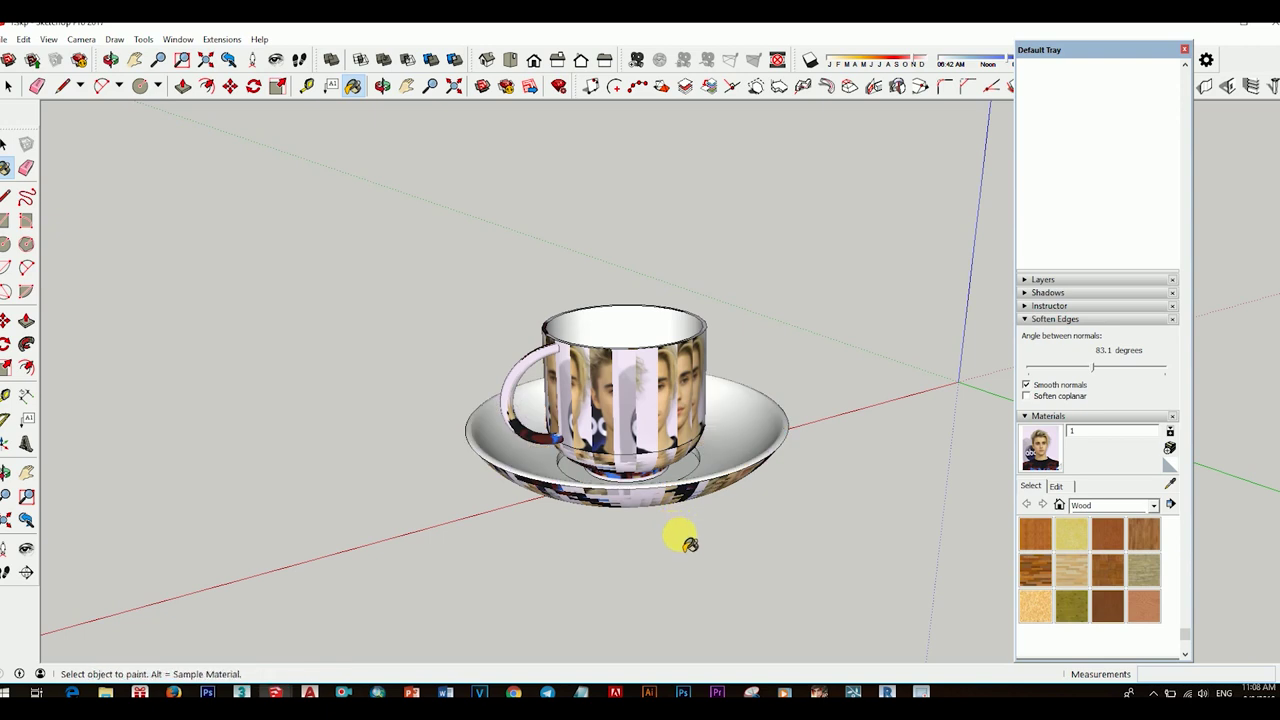
{"action": "left_click", "coordinate": [677, 530]}
{"action": "key", "text": "space"}
{"action": "mouse_move", "coordinate": [551, 528]}
{"action": "middle_mouse_down"}
{"action": "mouse_move", "coordinate": [831, 500]}
{"action": "mouse_move", "coordinate": [692, 527]}
{"action": "mouse_move", "coordinate": [681, 481]}
{"action": "middle_mouse_up"}
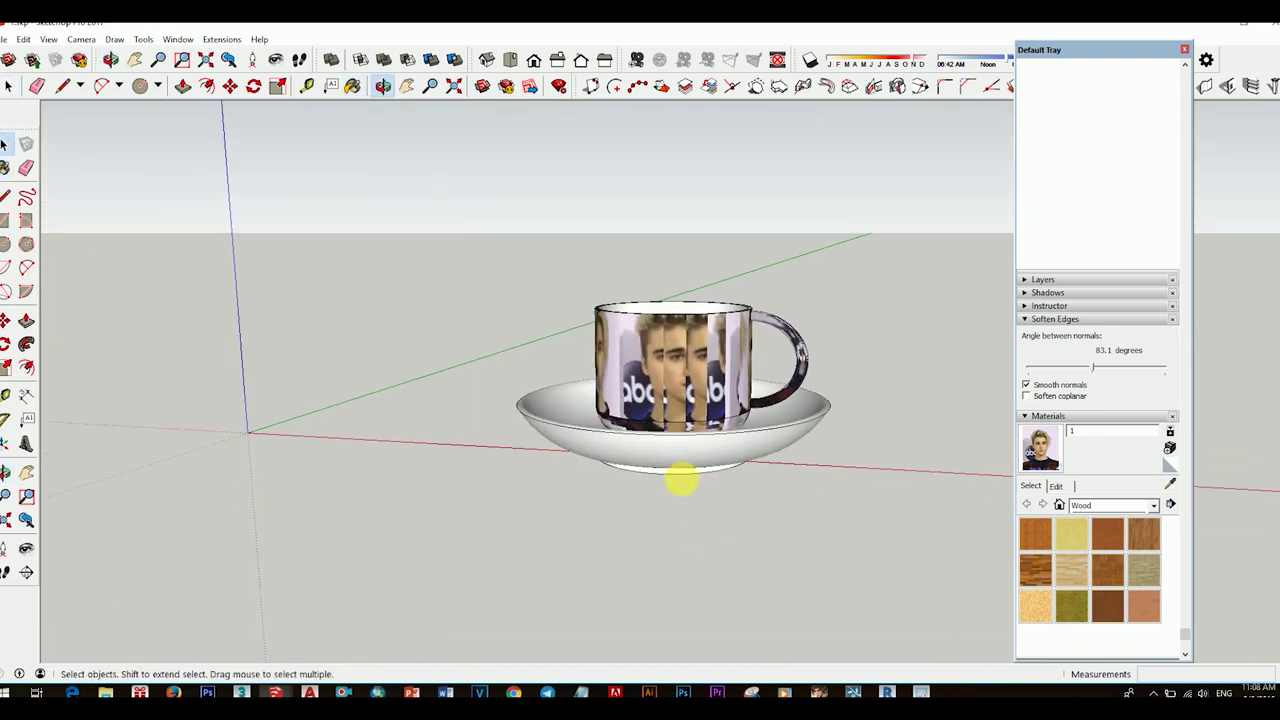
{"action": "left_click", "coordinate": [1150, 506]}
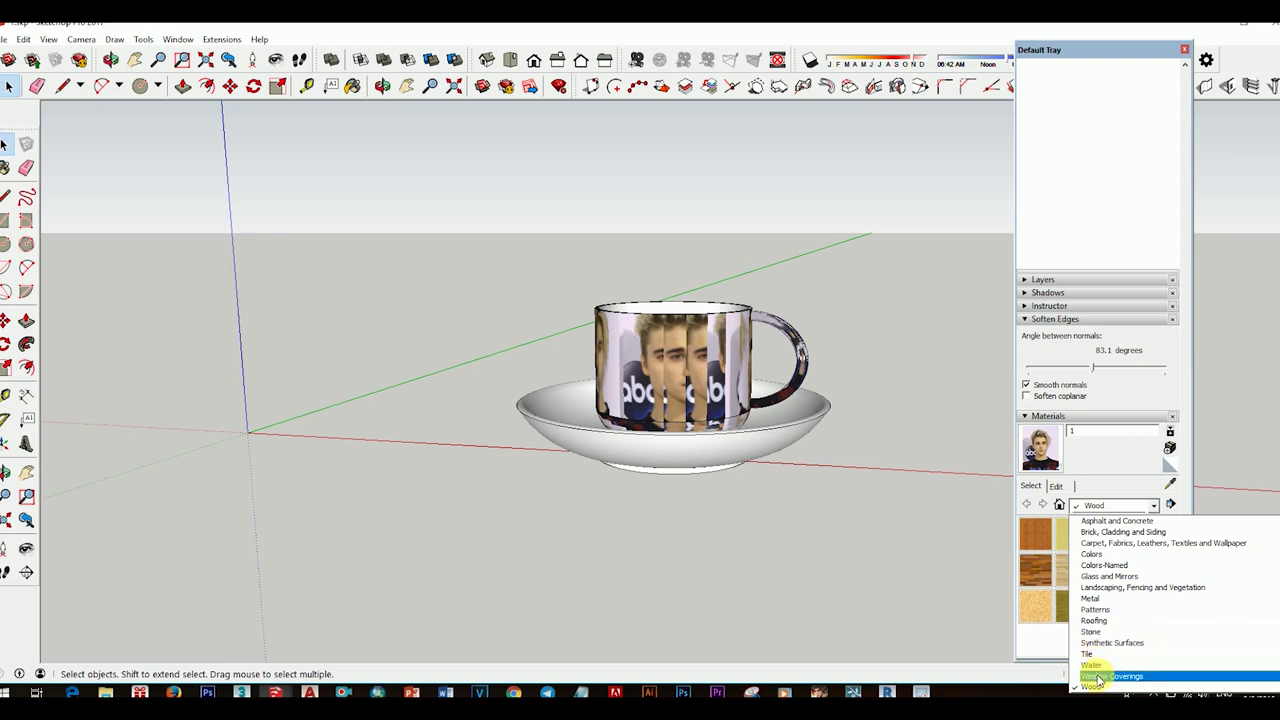
From the Colors category, make the saucer a group and paint it yellow Color D04
{"action": "left_click", "coordinate": [1098, 554]}
{"action": "scroll", "coordinate": [1130, 580], "scroll_direction": "down", "scroll_amount": 3}
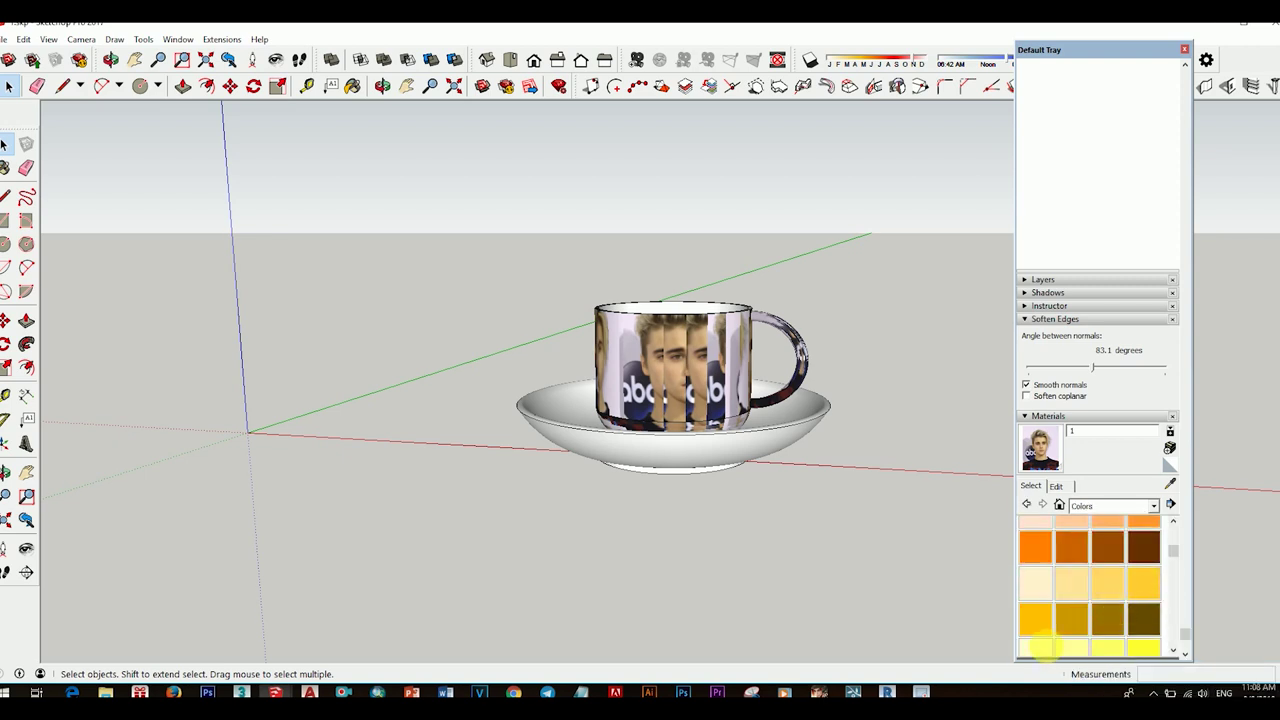
{"action": "left_click", "coordinate": [1130, 580]}
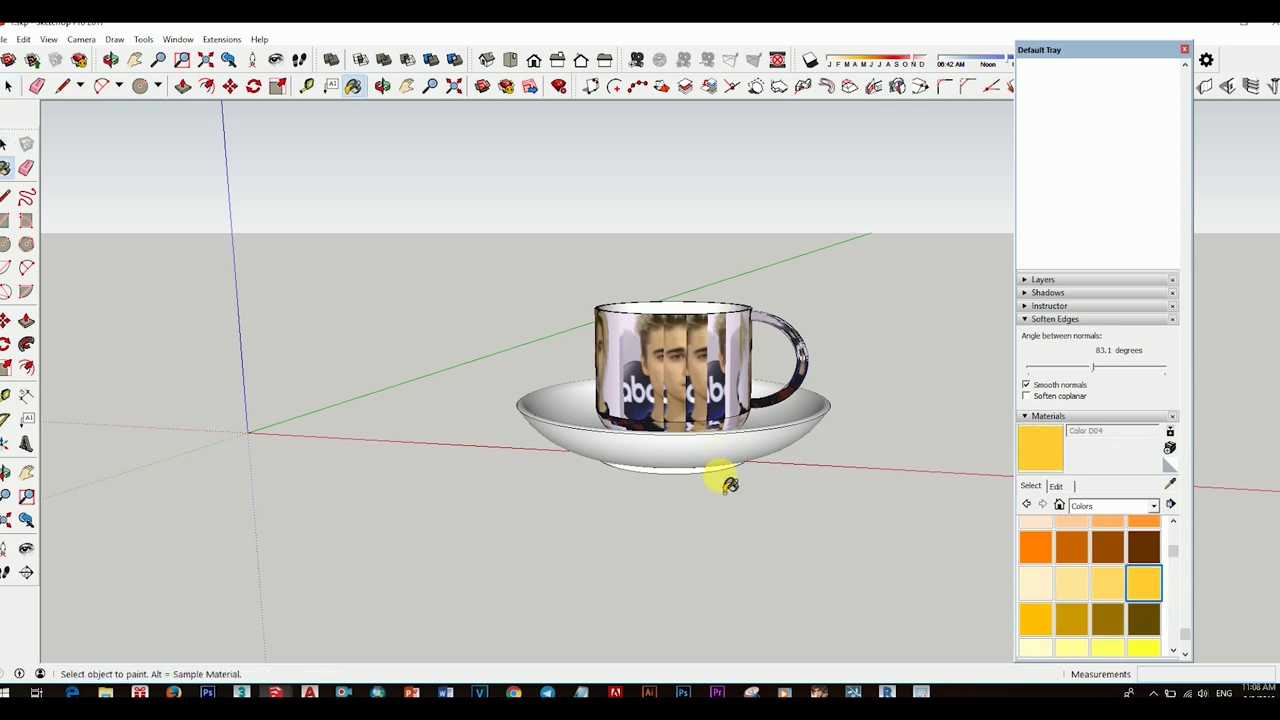
{"action": "key", "text": "space"}
{"action": "middle_click_drag", "start_coordinate": [729, 484], "coordinate": [737, 457]}
{"action": "left_click", "coordinate": [737, 455]}
{"action": "right_click", "coordinate": [738, 452]}
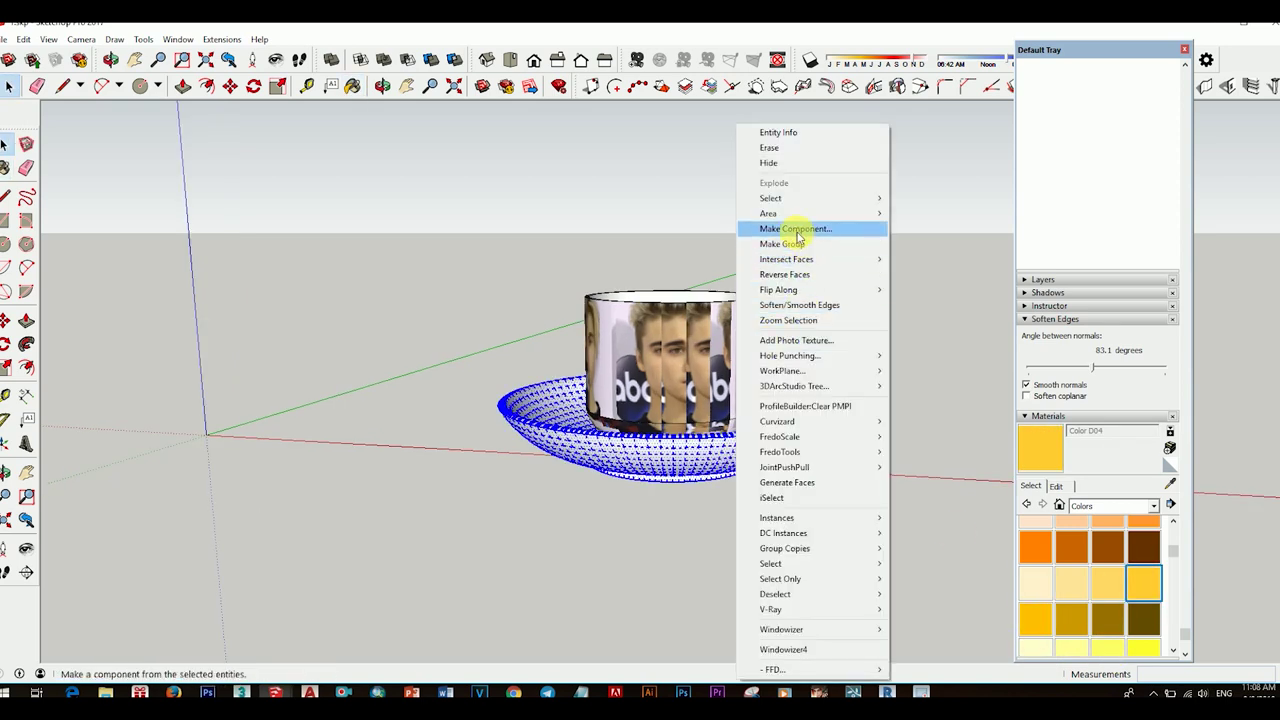
{"action": "left_click", "coordinate": [790, 244]}
{"action": "left_click", "coordinate": [735, 481]}
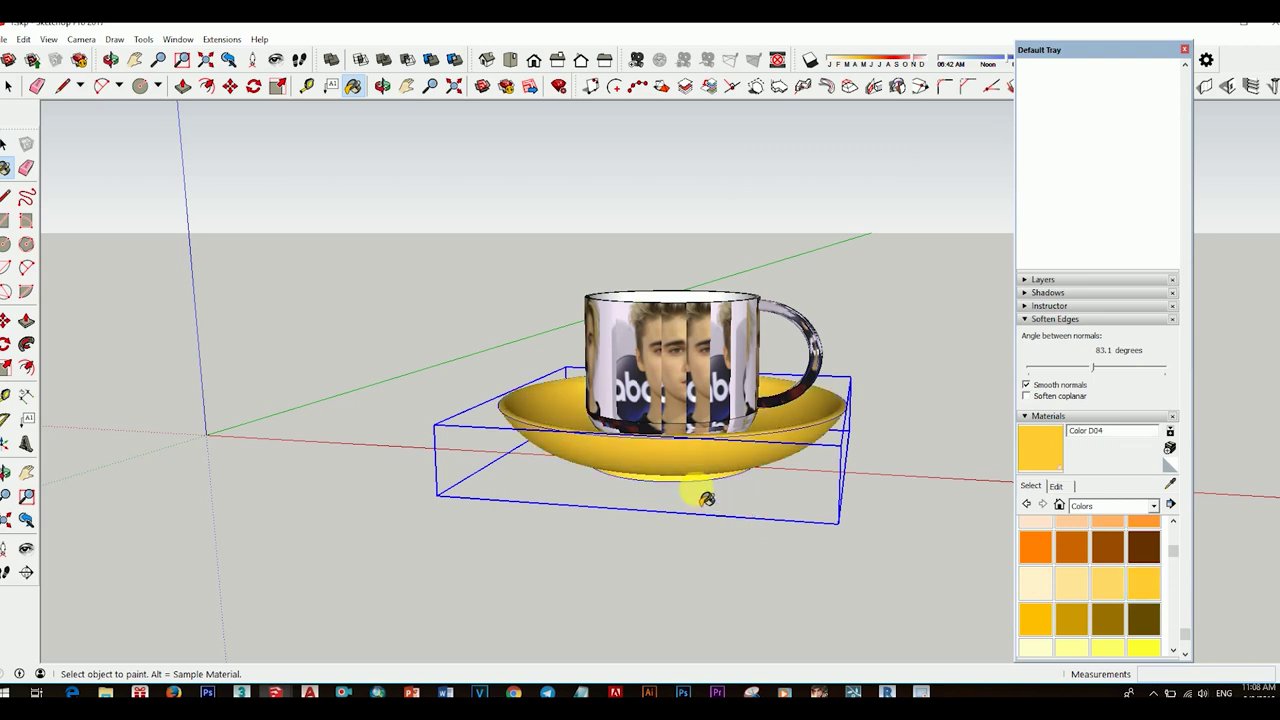
Repaint the saucer in the lighter yellow Color D02
{"action": "key", "text": "space"}
{"action": "scroll", "coordinate": [866, 446], "scroll_direction": "down", "scroll_amount": 3}
{"action": "left_click", "coordinate": [640, 509]}
{"action": "mouse_move", "coordinate": [640, 509]}
{"action": "middle_mouse_down"}
{"action": "mouse_move", "coordinate": [686, 601]}
{"action": "mouse_move", "coordinate": [786, 551]}
{"action": "mouse_move", "coordinate": [792, 512]}
{"action": "middle_mouse_up"}
{"action": "scroll", "coordinate": [1092, 582], "scroll_direction": "down", "scroll_amount": 2}
{"action": "scroll", "coordinate": [1092, 582], "scroll_direction": "down", "scroll_amount": 2}
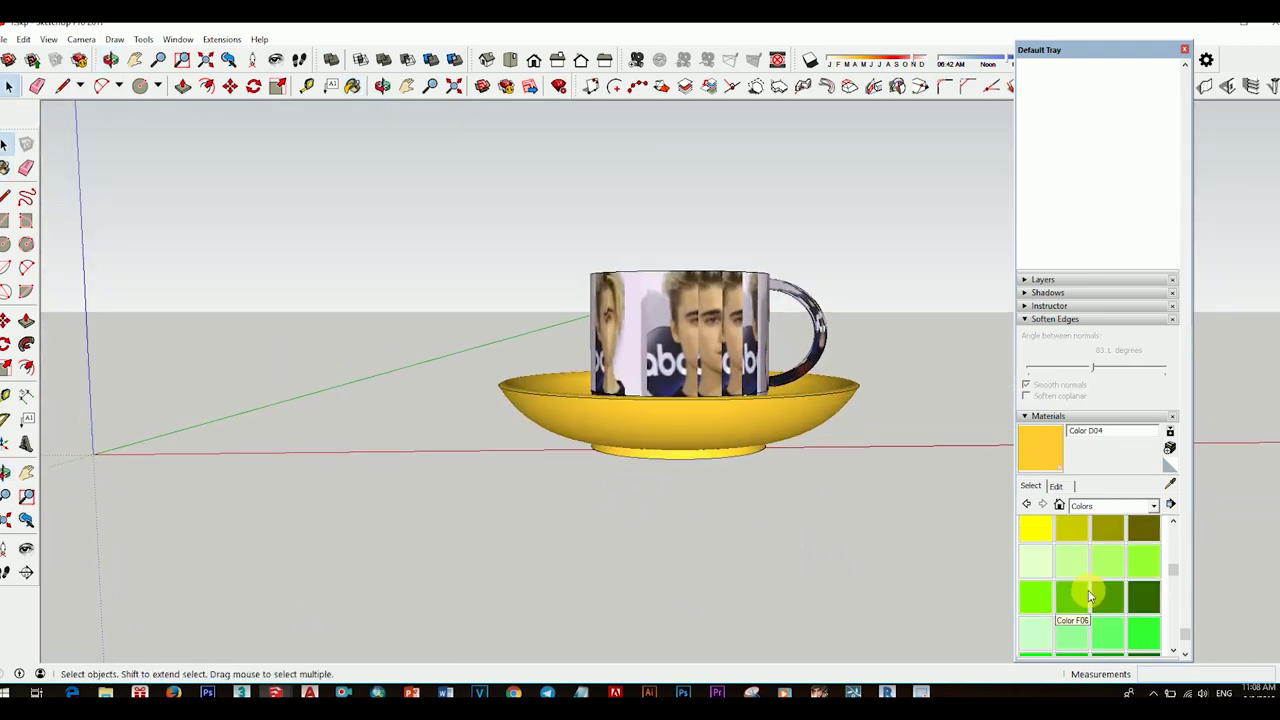
{"action": "scroll", "coordinate": [1081, 586], "scroll_direction": "up", "scroll_amount": 4}
{"action": "left_click", "coordinate": [1081, 586]}
{"action": "left_click", "coordinate": [802, 470]}
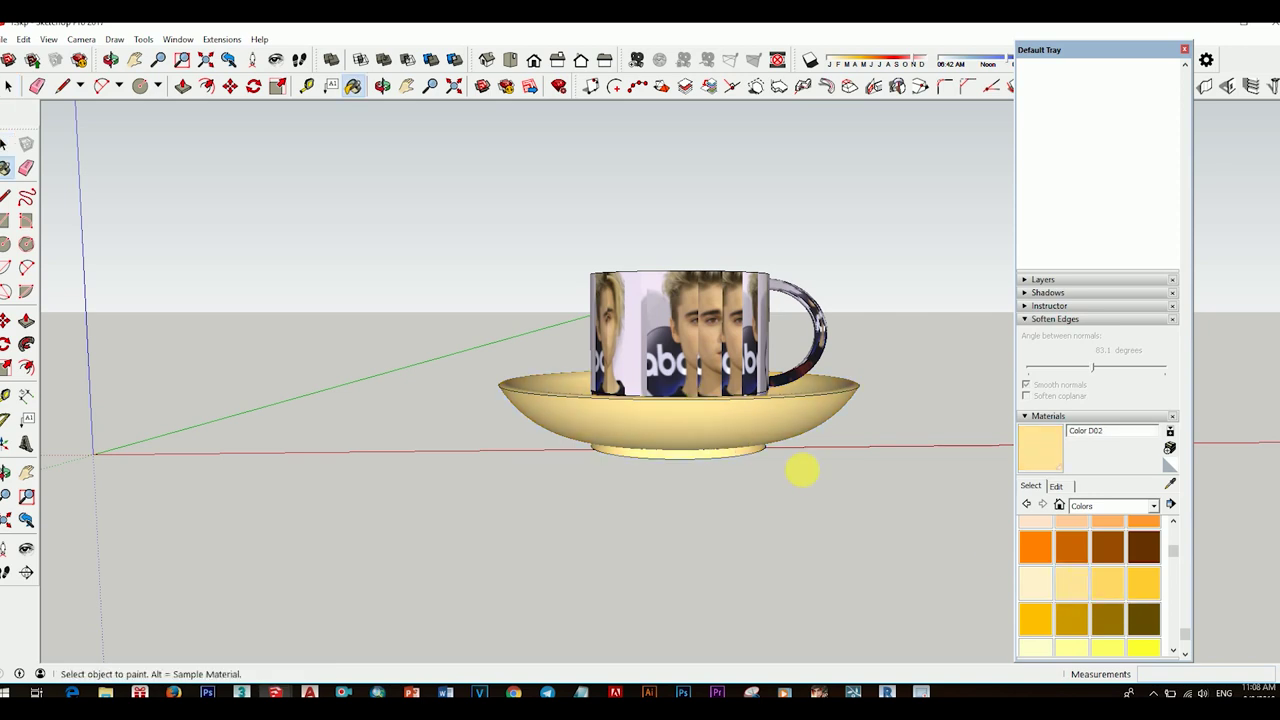
Repaint the saucer pale cyan with Color H01
{"action": "mouse_move", "coordinate": [816, 480]}
{"action": "middle_mouse_down"}
{"action": "mouse_move", "coordinate": [729, 420]}
{"action": "mouse_move", "coordinate": [663, 457]}
{"action": "middle_mouse_up"}
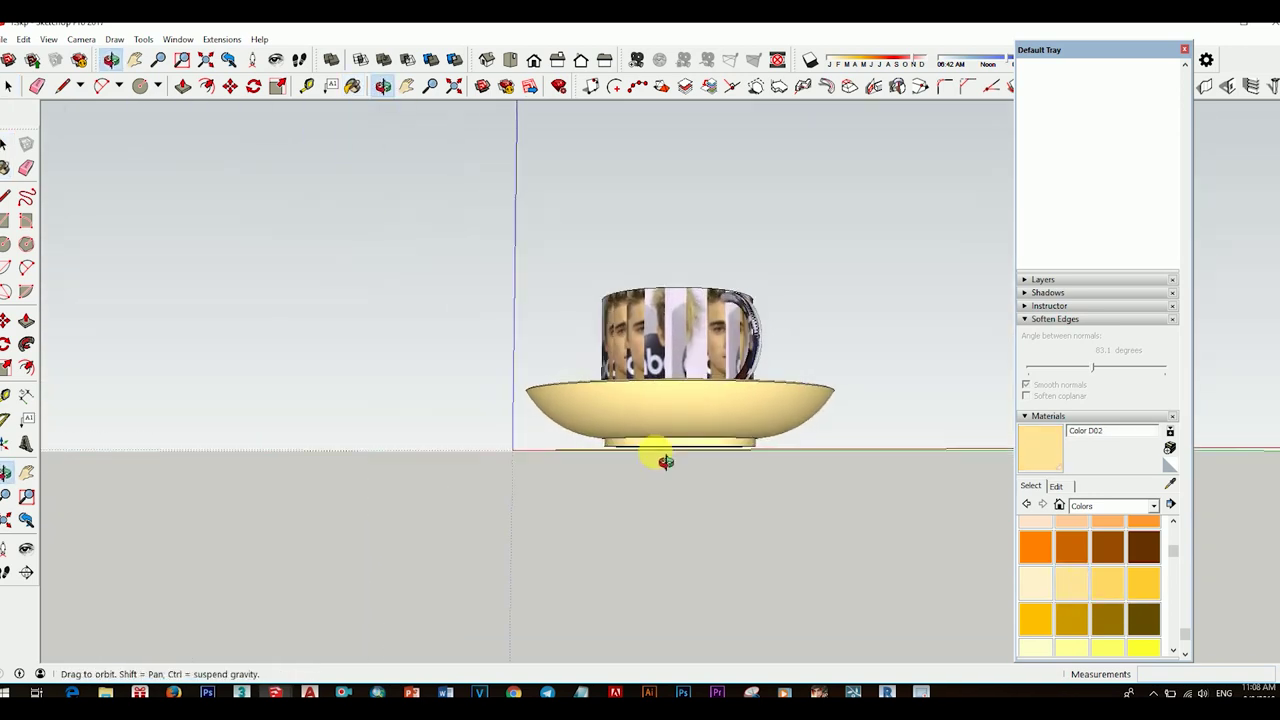
{"action": "scroll", "coordinate": [1113, 585], "scroll_direction": "up", "scroll_amount": 2}
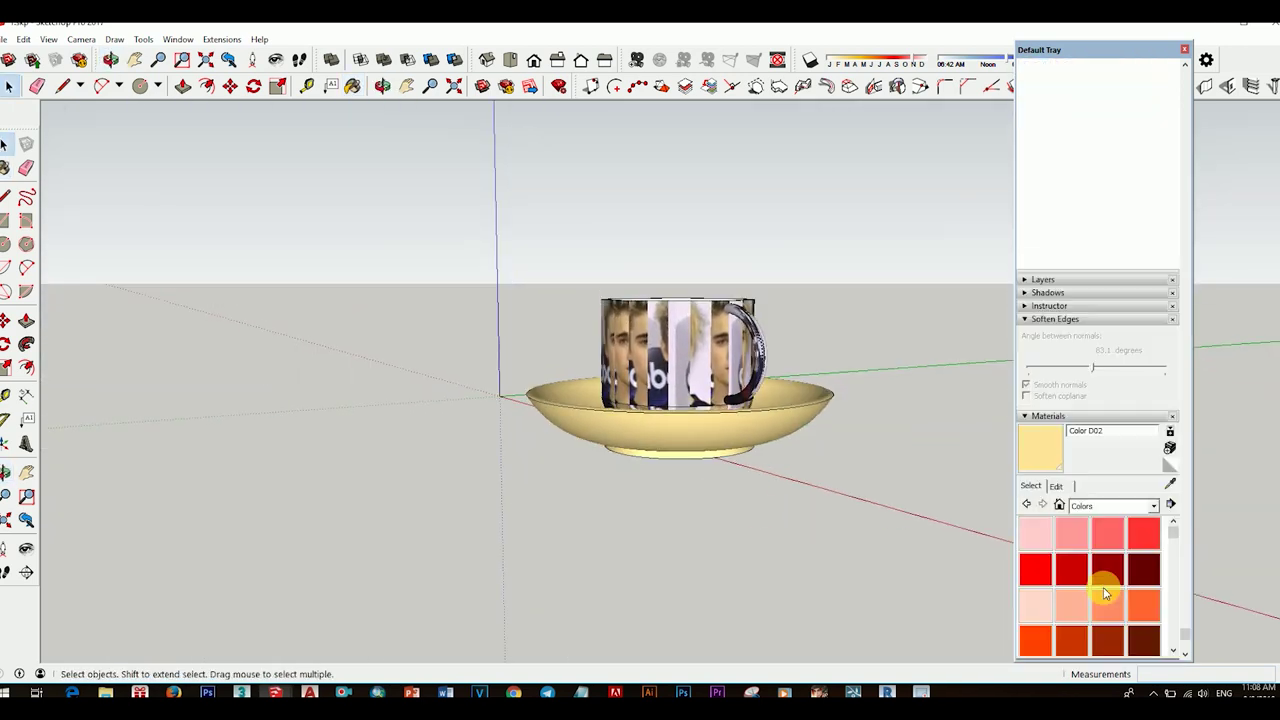
{"action": "scroll", "coordinate": [1110, 595], "scroll_direction": "down", "scroll_amount": 3}
{"action": "scroll", "coordinate": [1115, 604], "scroll_direction": "down", "scroll_amount": 2}
{"action": "scroll", "coordinate": [1115, 604], "scroll_direction": "down", "scroll_amount": 2}
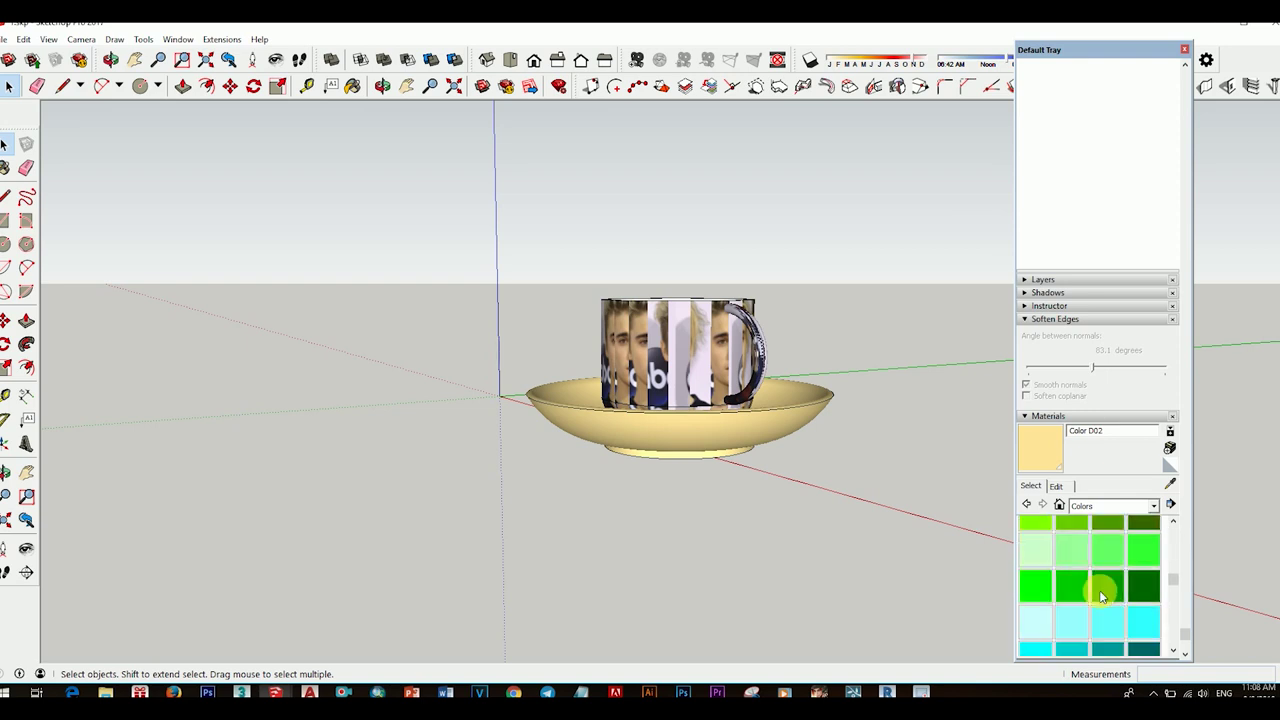
{"action": "scroll", "coordinate": [1114, 603], "scroll_direction": "down", "scroll_amount": 2}
{"action": "scroll", "coordinate": [1112, 602], "scroll_direction": "down", "scroll_amount": 2}
{"action": "left_click", "coordinate": [1105, 598]}
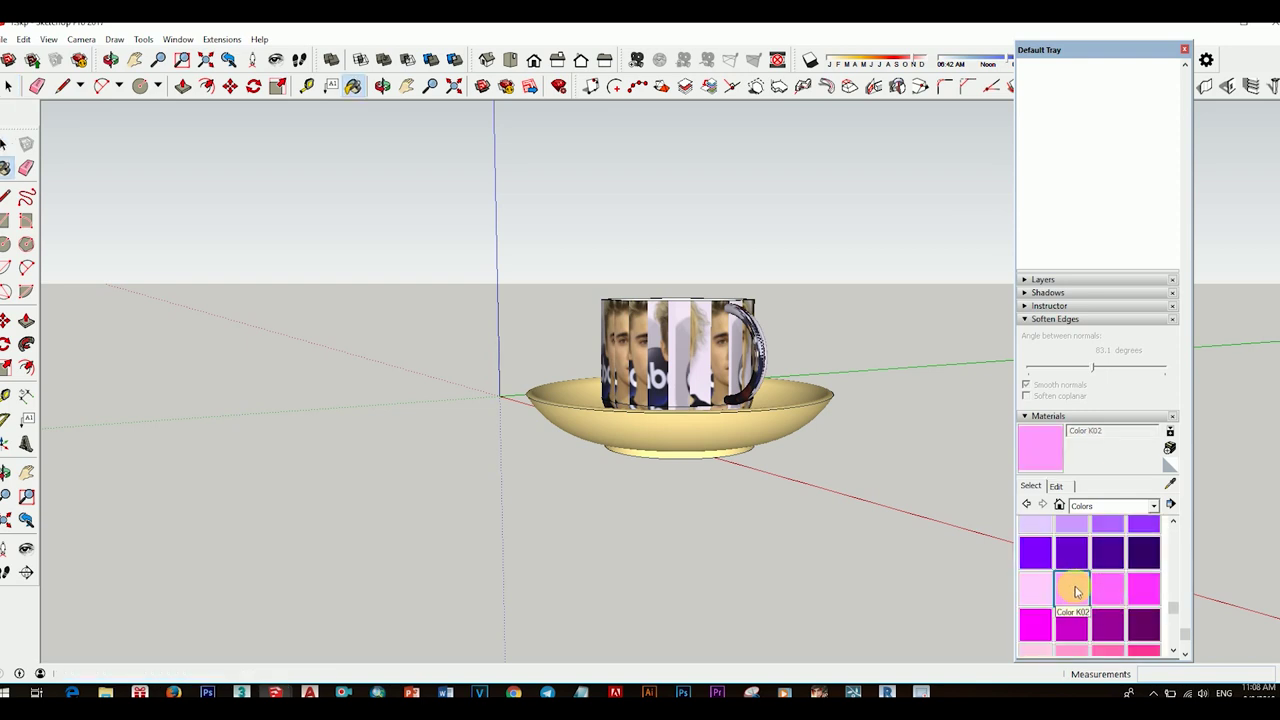
{"action": "scroll", "coordinate": [1094, 600], "scroll_direction": "up", "scroll_amount": 2}
{"action": "scroll", "coordinate": [1077, 577], "scroll_direction": "up", "scroll_amount": 2}
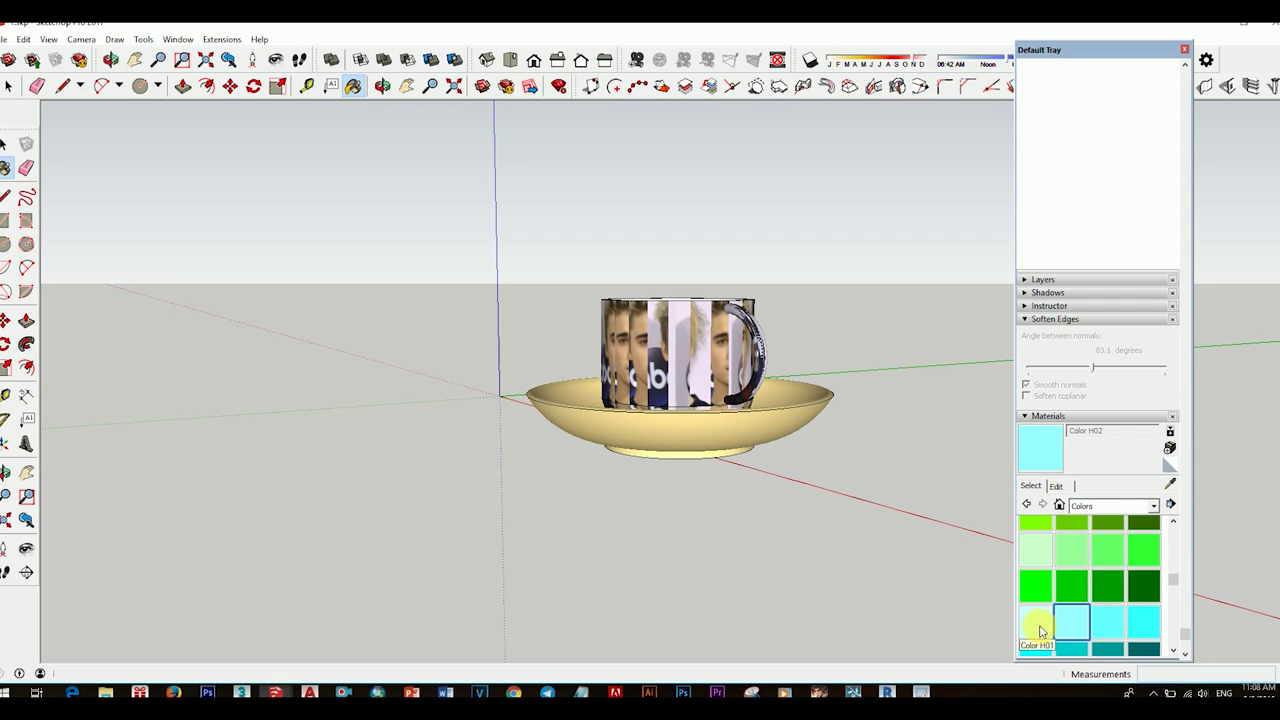
{"action": "left_click", "coordinate": [790, 478]}
{"action": "mouse_move", "coordinate": [851, 486]}
{"action": "middle_mouse_down"}
{"action": "mouse_move", "coordinate": [871, 491]}
{"action": "mouse_move", "coordinate": [729, 491]}
{"action": "mouse_move", "coordinate": [766, 409]}
{"action": "mouse_move", "coordinate": [792, 435]}
{"action": "mouse_move", "coordinate": [786, 454]}
{"action": "middle_mouse_up"}
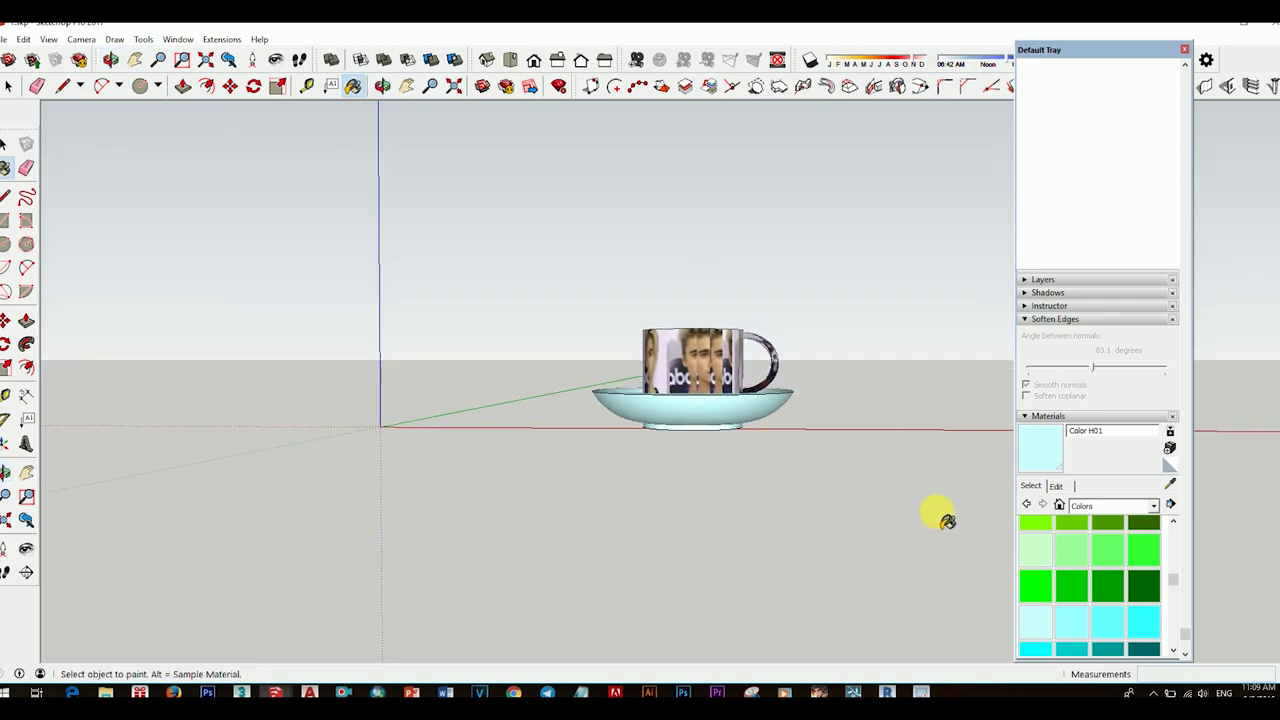
Window-select the cup and saucer and move them together closer to the axes origin
{"action": "scroll", "coordinate": [700, 414], "scroll_direction": "up", "scroll_amount": 3}
{"action": "mouse_move", "coordinate": [700, 414]}
{"action": "middle_mouse_down"}
{"action": "mouse_move", "coordinate": [757, 414]}
{"action": "mouse_move", "coordinate": [700, 400]}
{"action": "mouse_move", "coordinate": [760, 472]}
{"action": "mouse_move", "coordinate": [696, 428]}
{"action": "middle_mouse_up"}
{"action": "scroll", "coordinate": [700, 429], "scroll_direction": "down", "scroll_amount": 2}
{"action": "scroll", "coordinate": [686, 423], "scroll_direction": "down", "scroll_amount": 2}
{"action": "scroll", "coordinate": [707, 428], "scroll_direction": "down", "scroll_amount": 2}
{"action": "left_click_drag", "start_coordinate": [531, 295], "coordinate": [813, 476]}
{"action": "key", "text": "m"}
{"action": "left_click", "coordinate": [773, 492]}
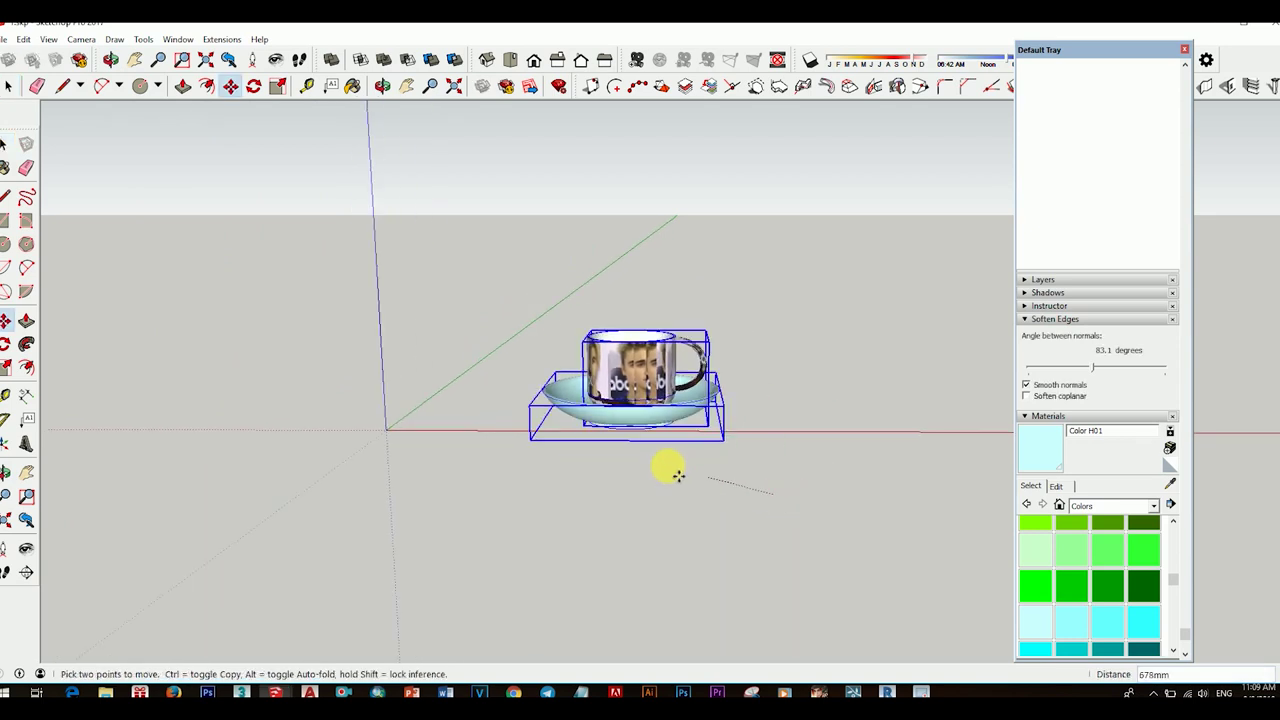
{"action": "left_click", "coordinate": [557, 479]}
{"action": "key", "text": "space"}
{"action": "scroll", "coordinate": [686, 391], "scroll_direction": "up", "scroll_amount": 3}
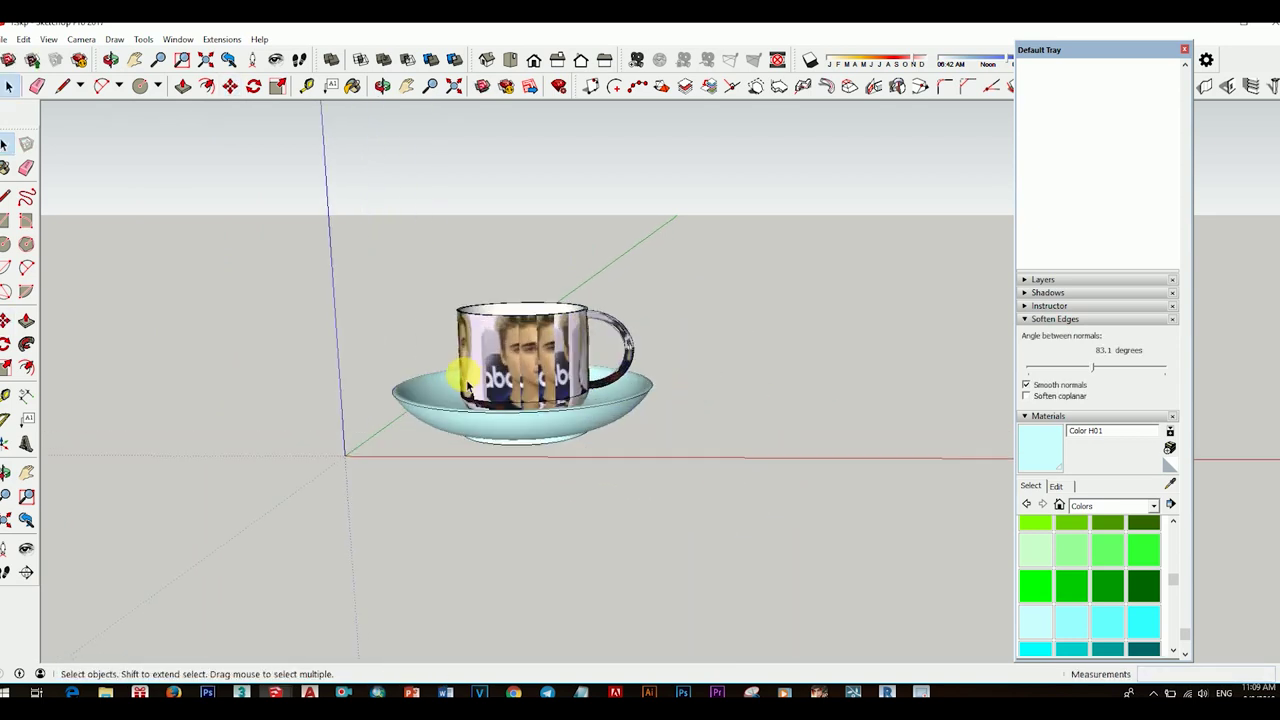
{"action": "scroll", "coordinate": [660, 410], "scroll_direction": "up", "scroll_amount": 3}
{"action": "mouse_move", "coordinate": [640, 420]}
{"action": "middle_mouse_down"}
{"action": "mouse_move", "coordinate": [630, 435]}
{"action": "mouse_move", "coordinate": [674, 434]}
{"action": "mouse_move", "coordinate": [665, 473]}
{"action": "mouse_move", "coordinate": [737, 480]}
{"action": "mouse_move", "coordinate": [700, 491]}
{"action": "mouse_move", "coordinate": [707, 483]}
{"action": "mouse_move", "coordinate": [534, 457]}
{"action": "mouse_move", "coordinate": [766, 448]}
{"action": "mouse_move", "coordinate": [710, 470]}
{"action": "mouse_move", "coordinate": [823, 480]}
{"action": "mouse_move", "coordinate": [797, 486]}
{"action": "mouse_move", "coordinate": [724, 482]}
{"action": "mouse_move", "coordinate": [794, 457]}
{"action": "mouse_move", "coordinate": [851, 457]}
{"action": "mouse_move", "coordinate": [814, 458]}
{"action": "mouse_move", "coordinate": [791, 429]}
{"action": "middle_mouse_up"}
{"action": "scroll", "coordinate": [751, 471], "scroll_direction": "up", "scroll_amount": 3}
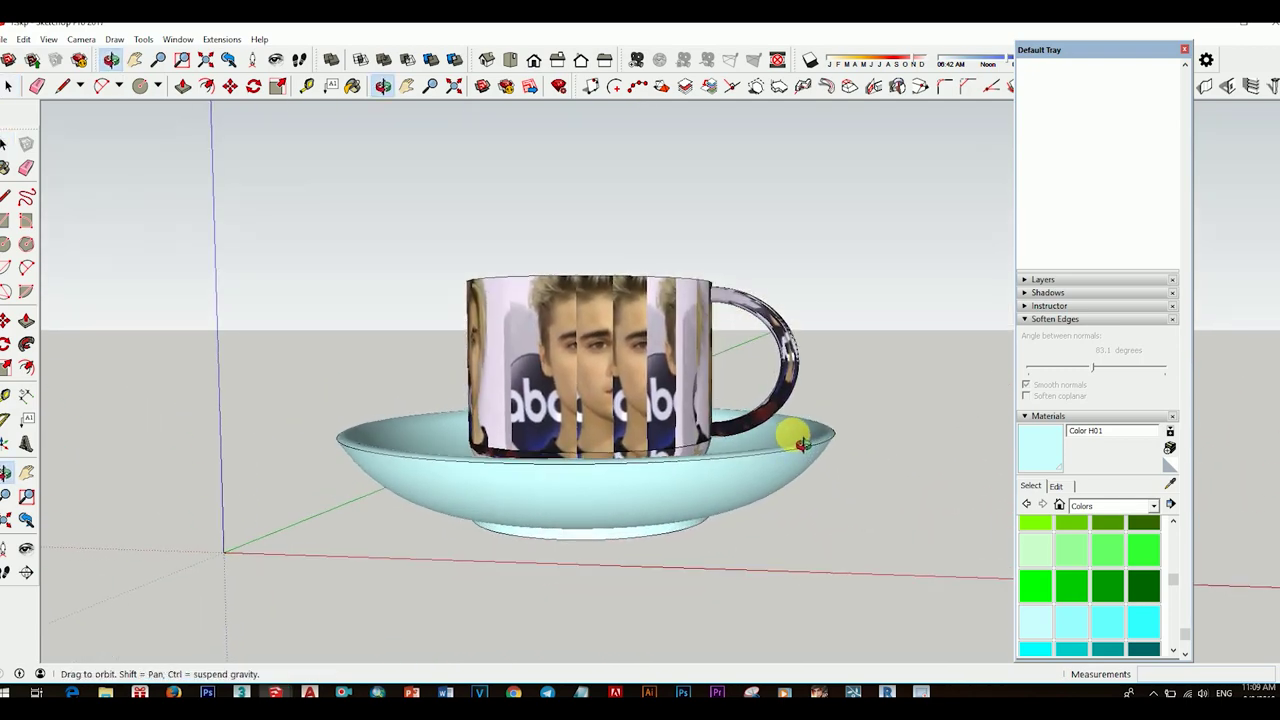